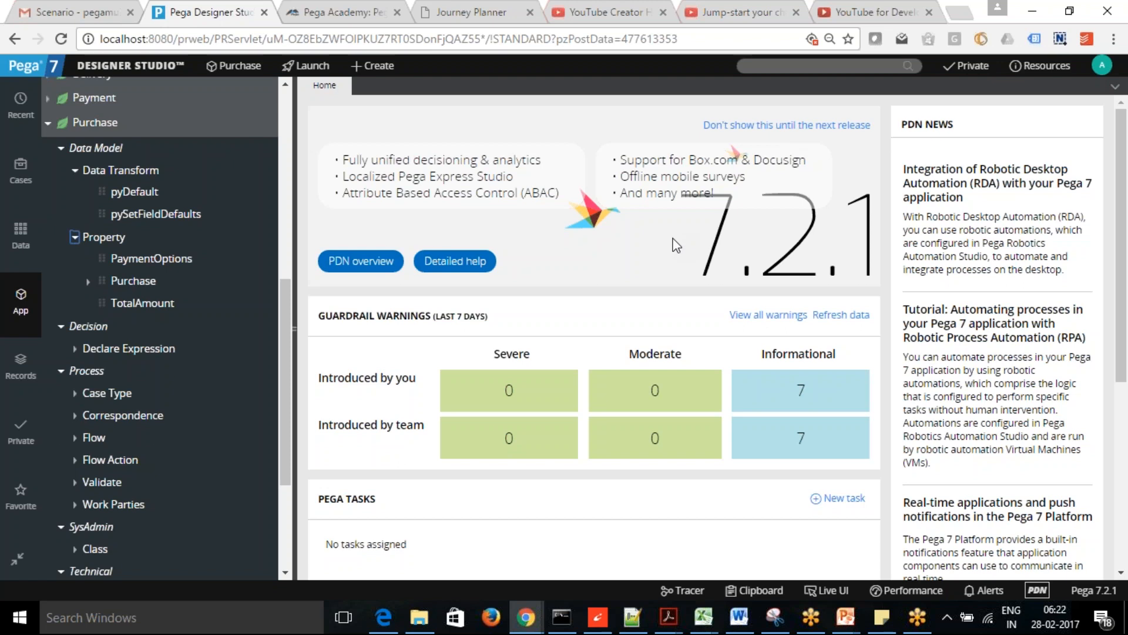
- From the case types list, open the Purchase case type and show its Settings tab
left_click_drag(1122, 164, 1122, 165)
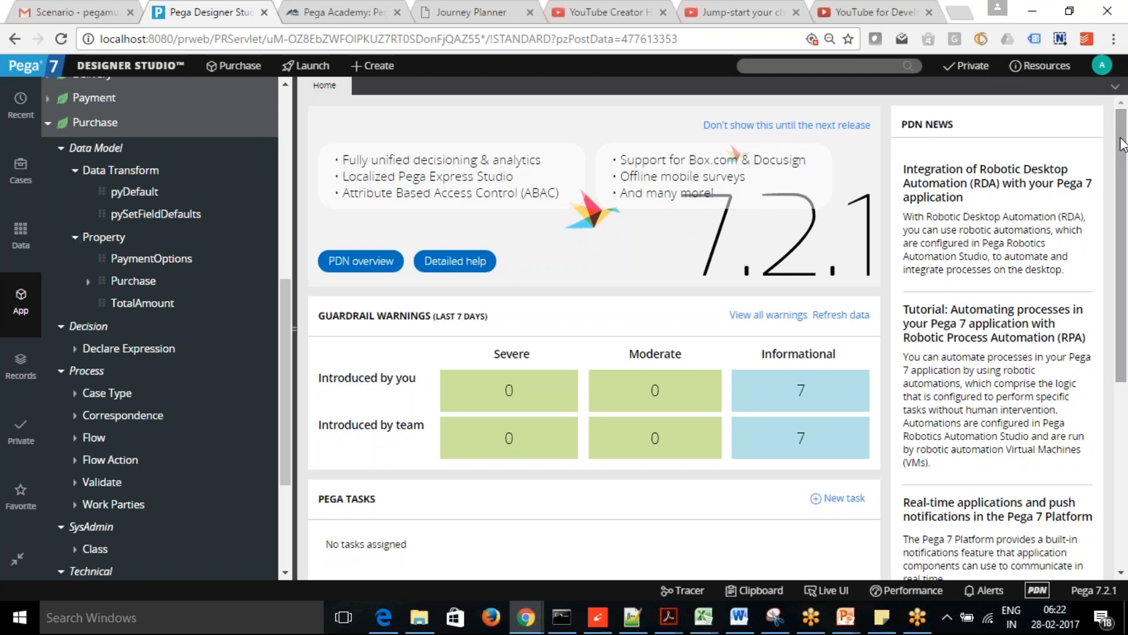
left_click(221, 149)
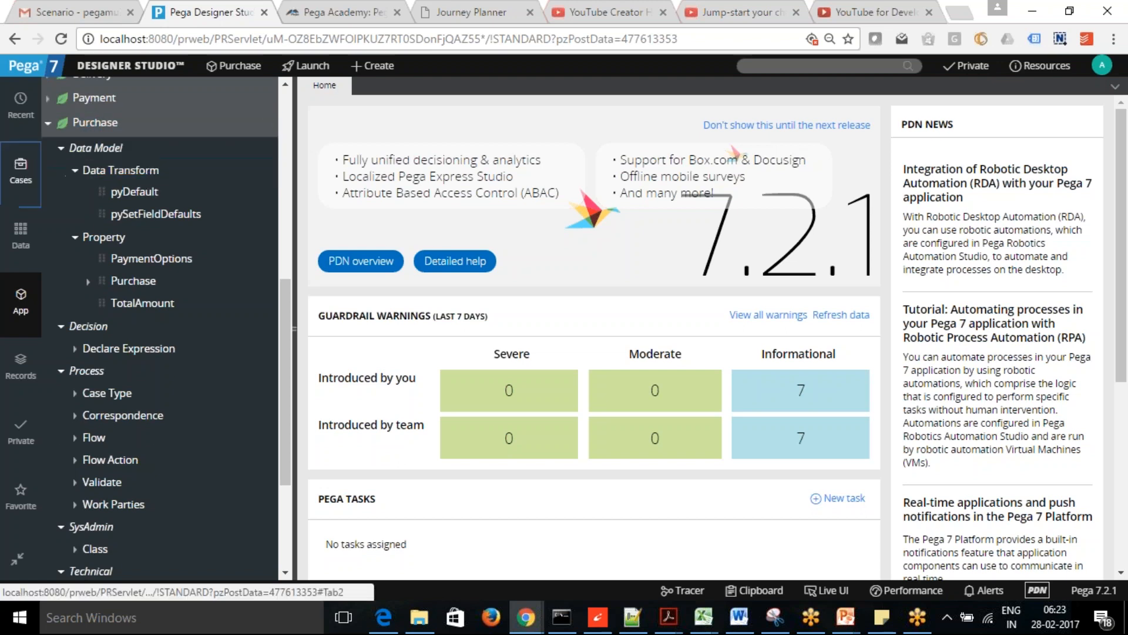
left_click(20, 171)
left_click(105, 187)
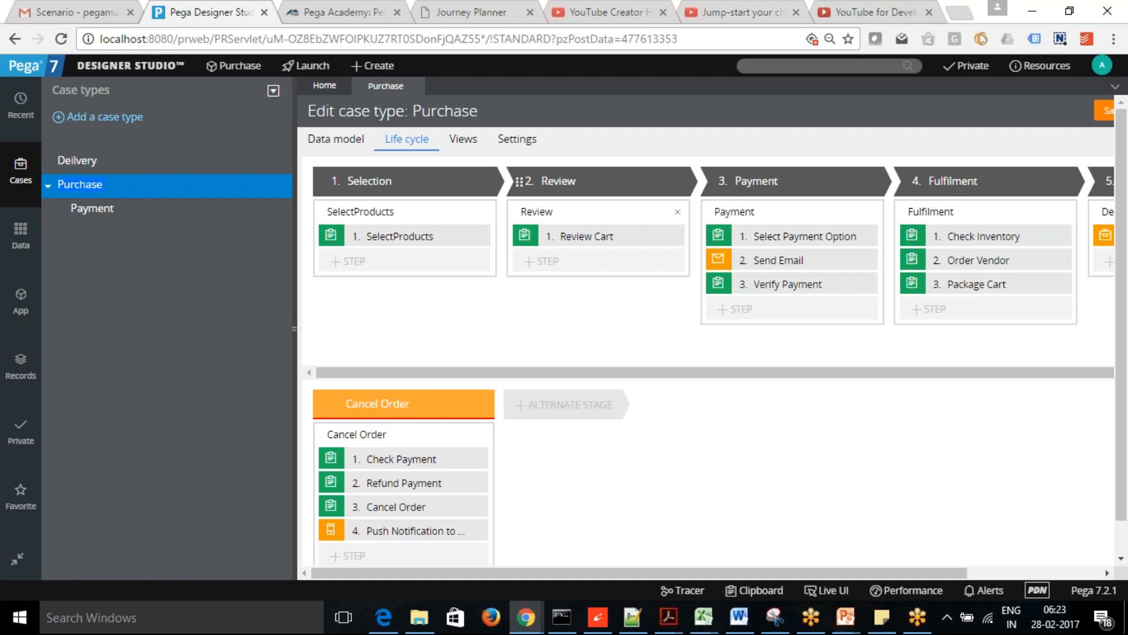
left_click(517, 139)
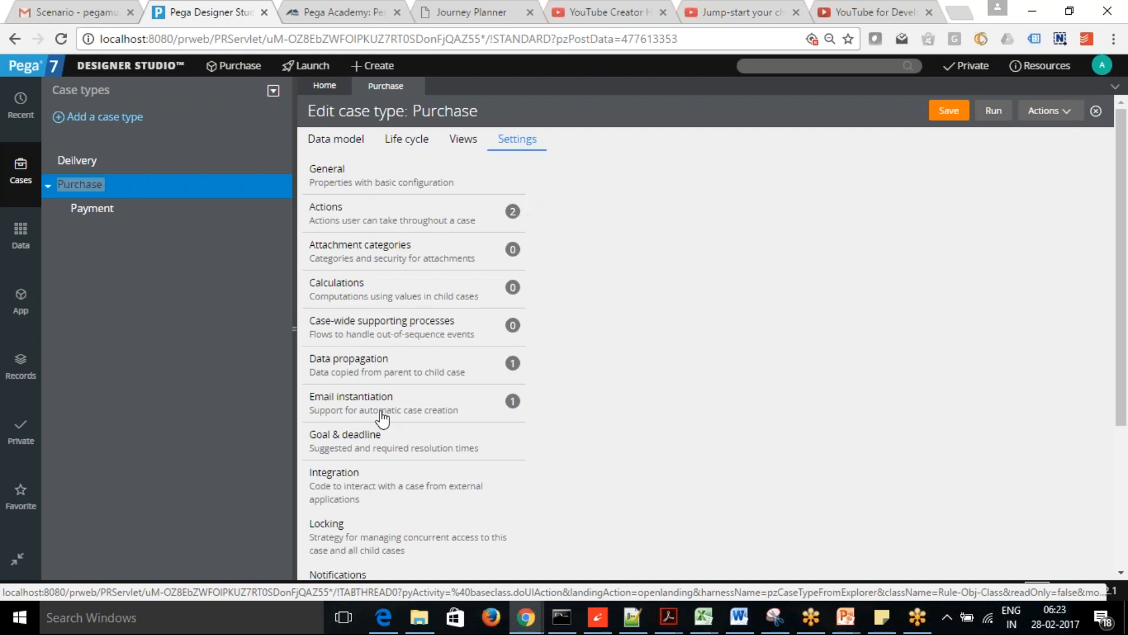
- Enable Consider goal and deadline for Purchase, with Goal Days 5 and Deadline Days 7
left_click(361, 441)
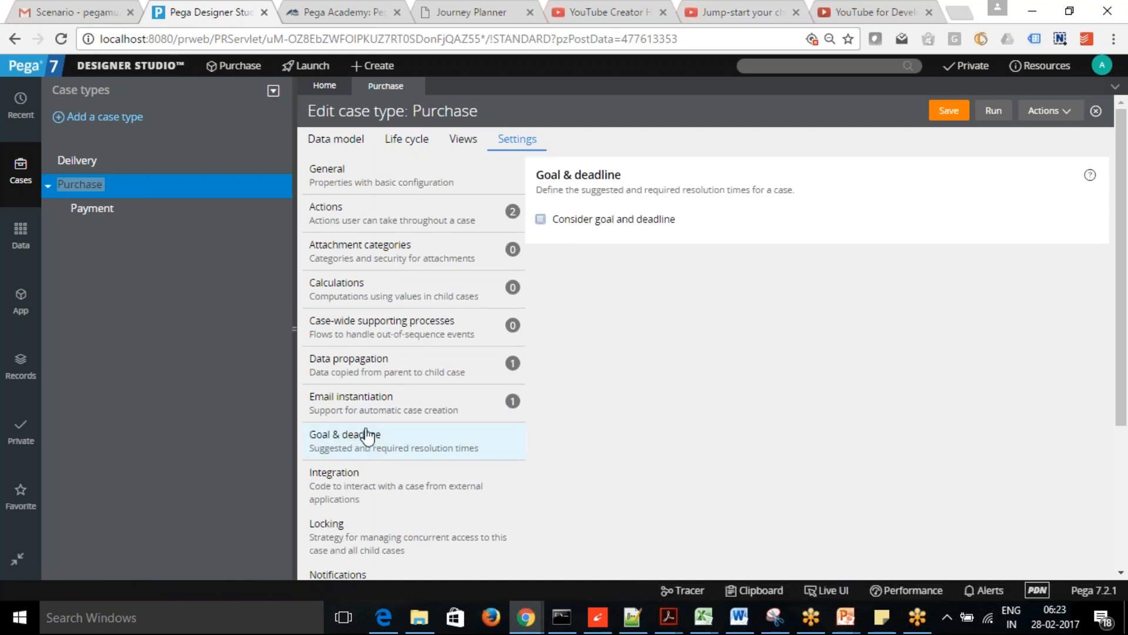
left_click(540, 220)
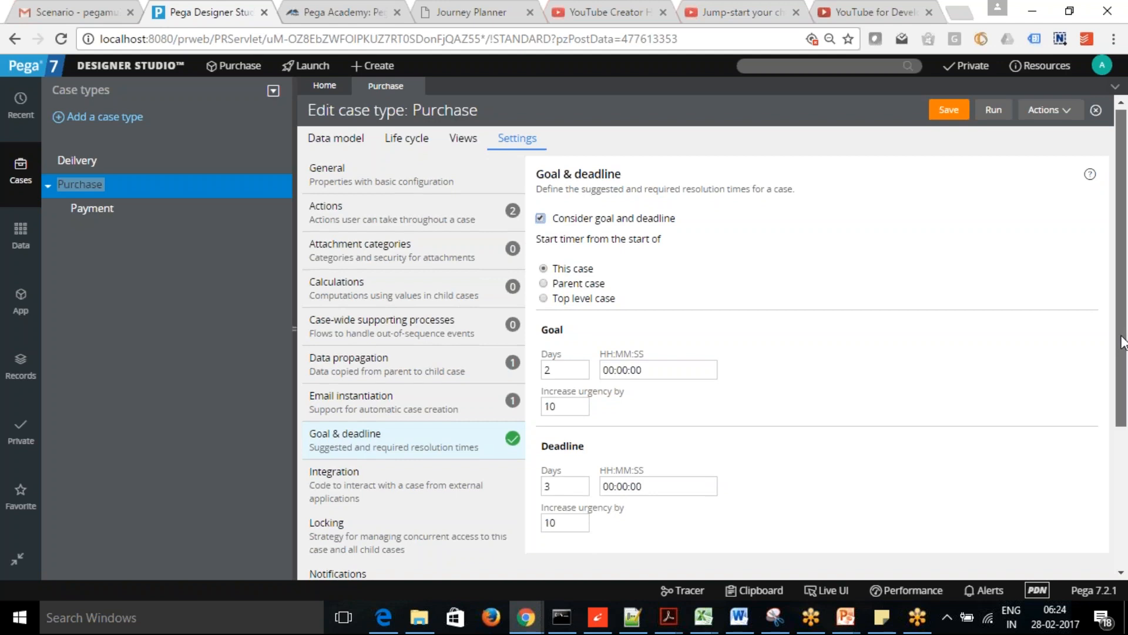
scroll(585, 266, "down", 2)
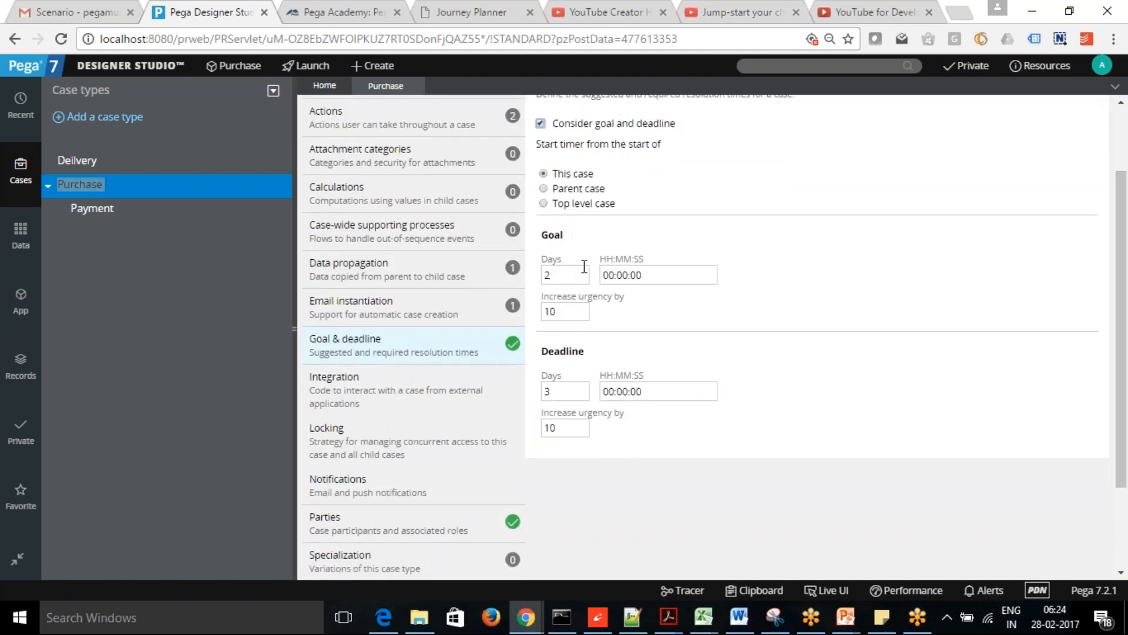
left_click(585, 269)
mouse_move(504, 274)
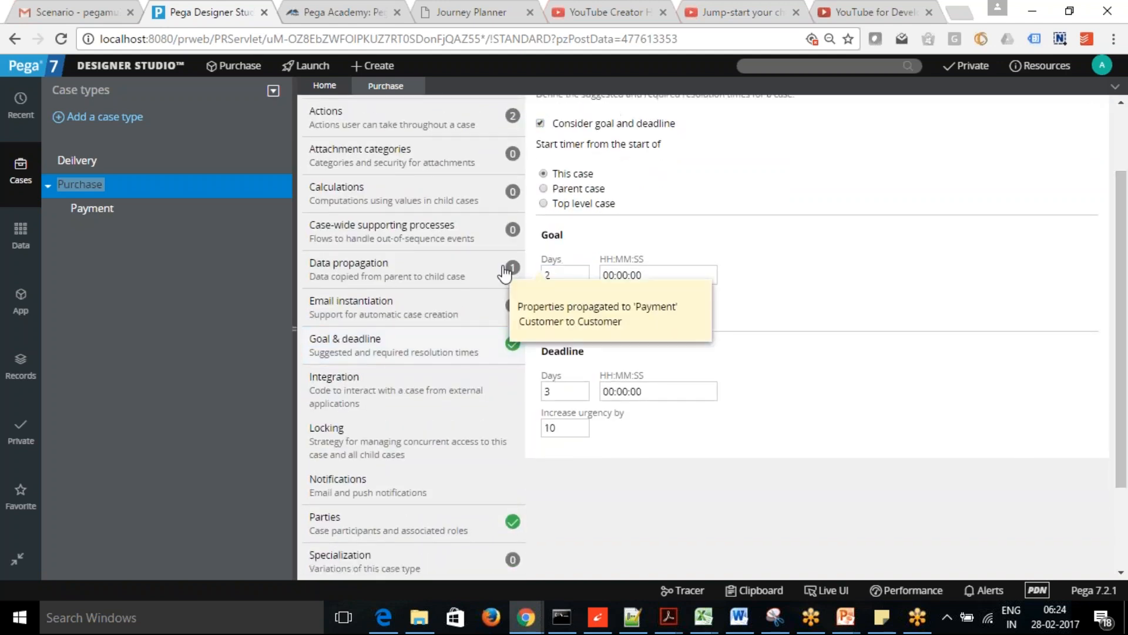
left_click(560, 274)
key("BackSpace")
type("5")
left_click_drag(572, 391, 531, 388)
type("7")
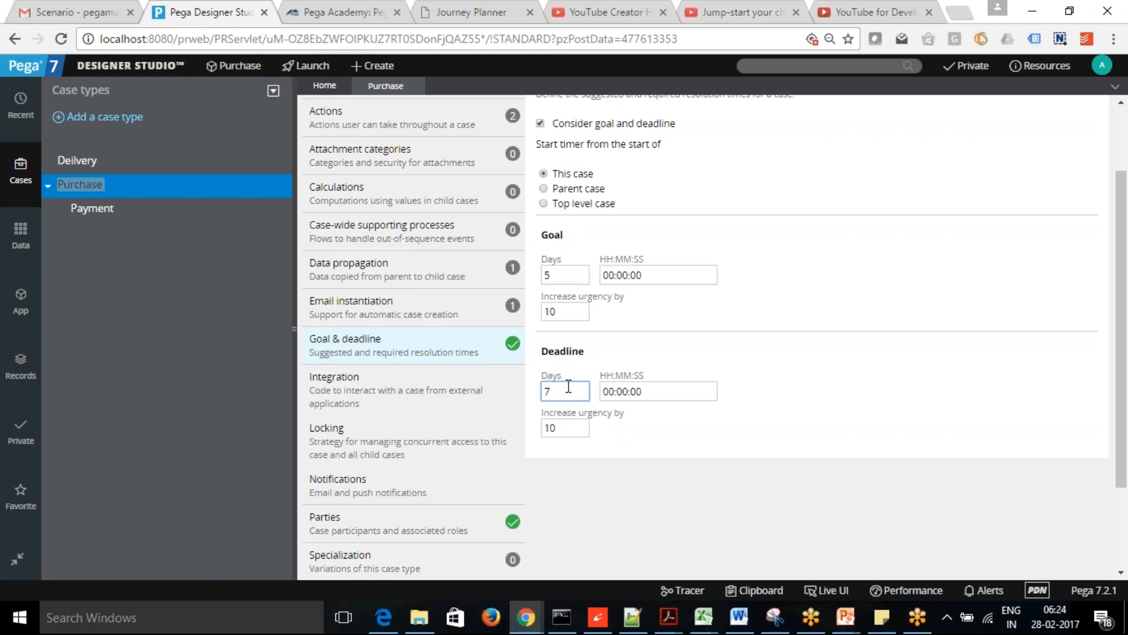
left_click(900, 296)
left_click_drag(1123, 313, 1124, 238)
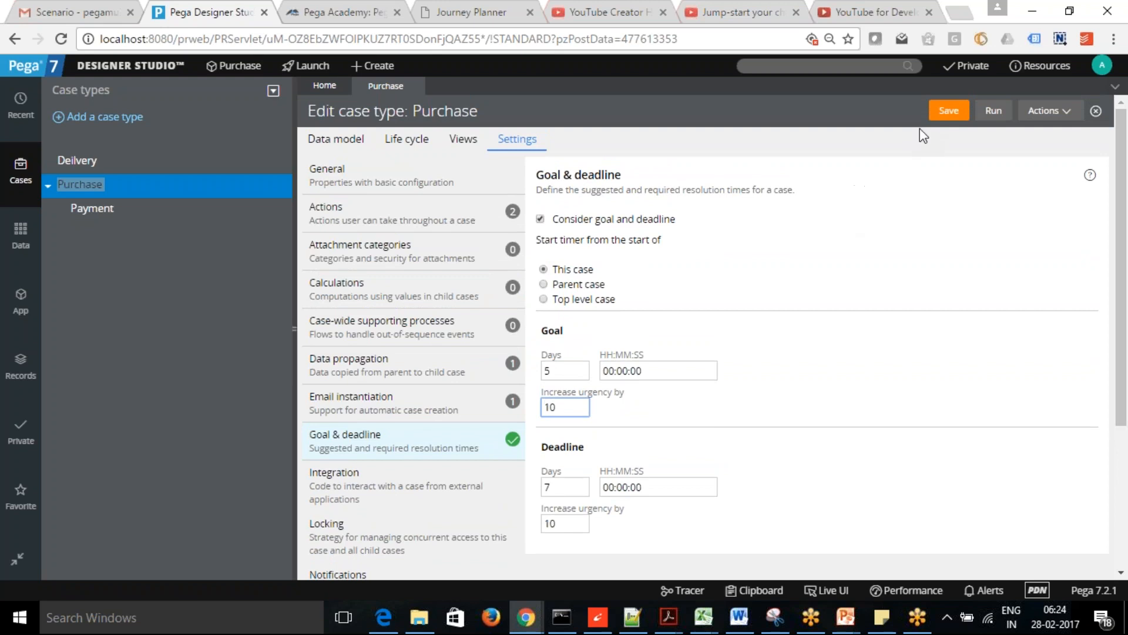
- Save the Purchase goal and deadline settings, then open the case's underlying SLA record
left_click(948, 113)
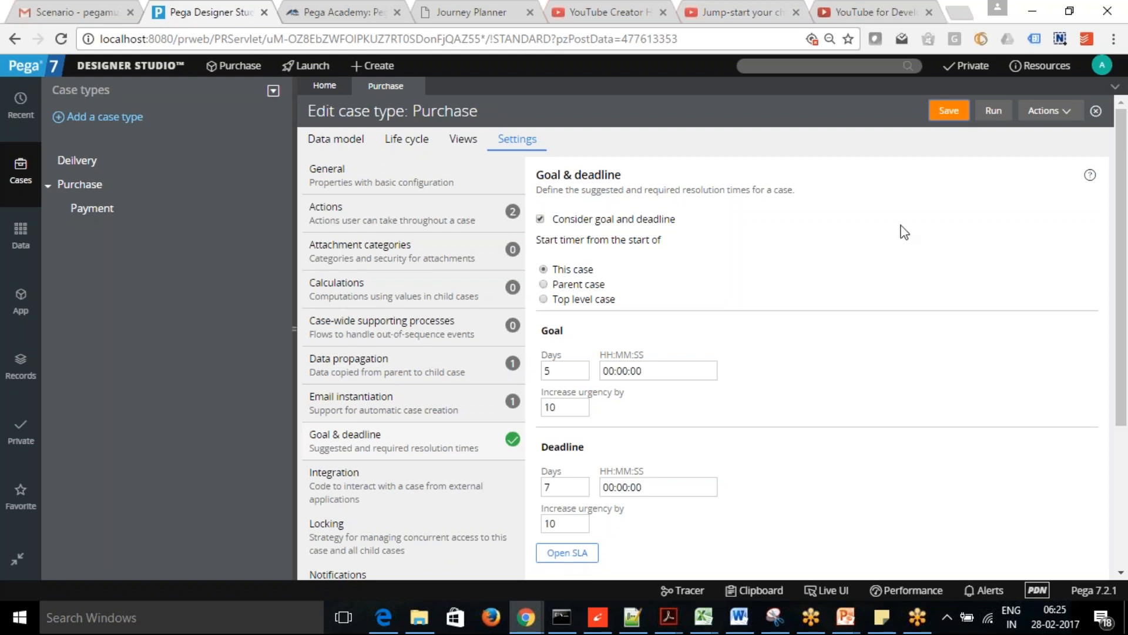
left_click(949, 112)
left_click(569, 556)
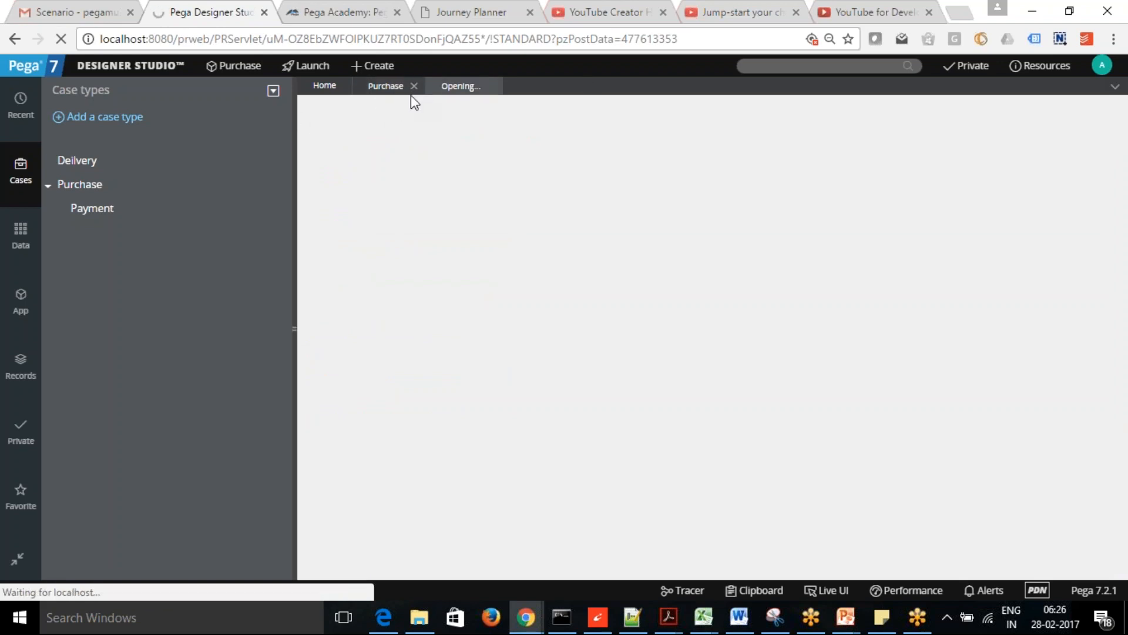
- In the Purchase life cycle, open the Selection stage's properties at its Service level agreement field
left_click(385, 89)
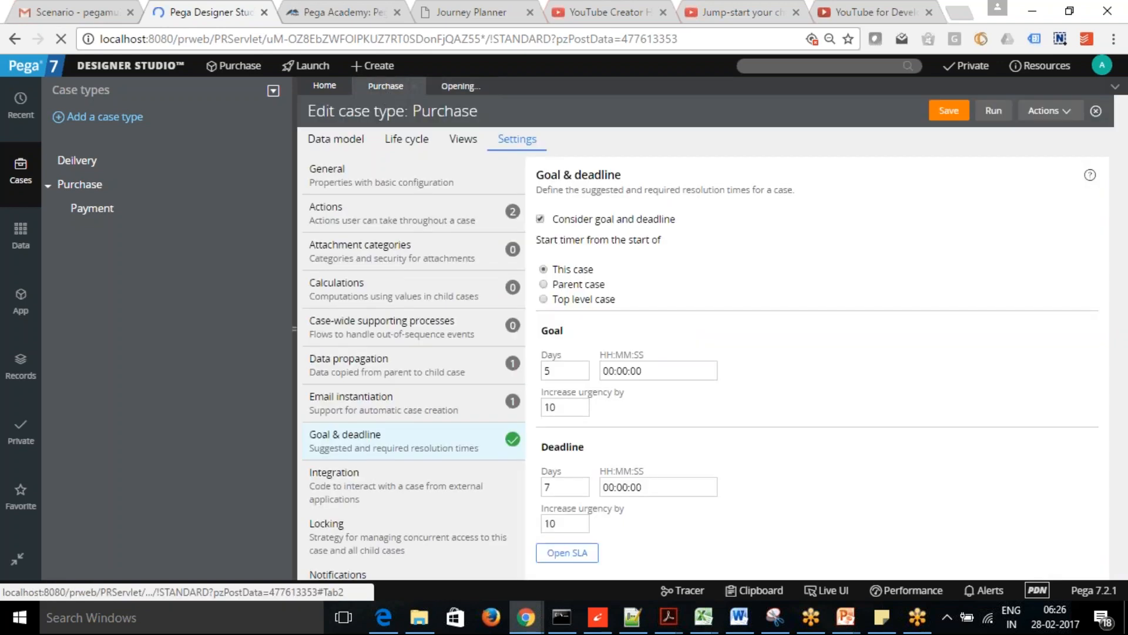
left_click(404, 141)
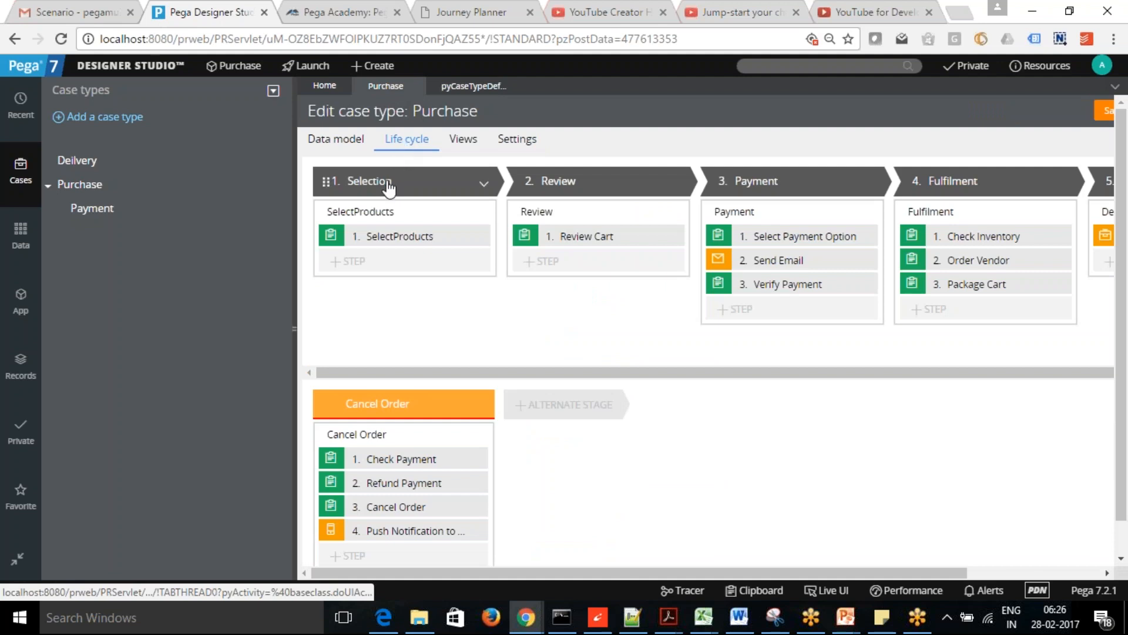
left_click(369, 181)
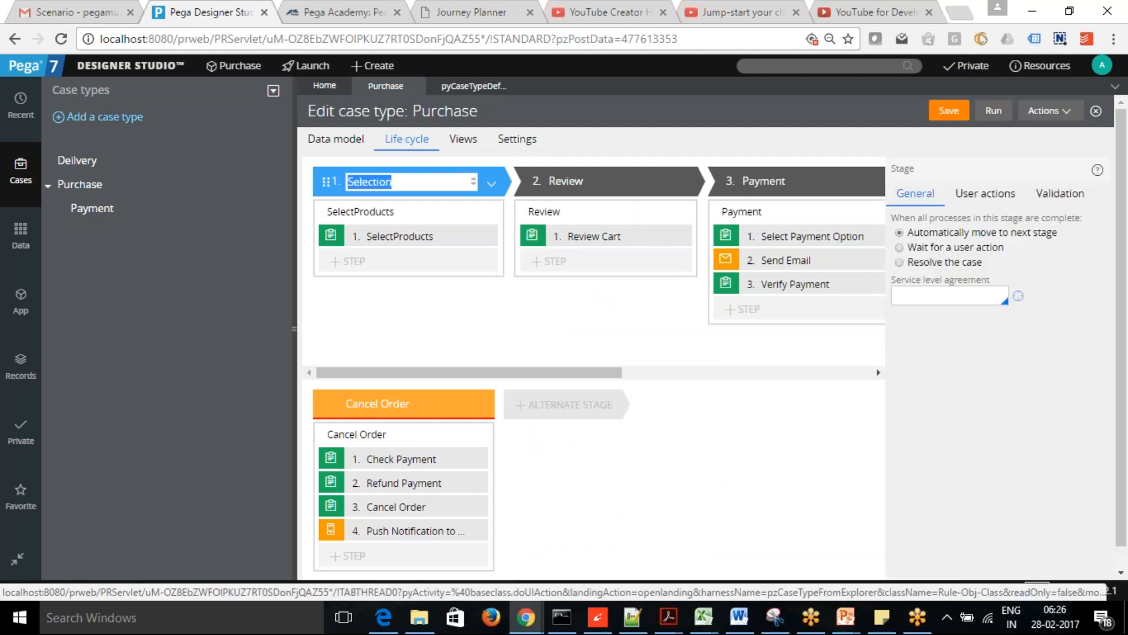
left_click(946, 297)
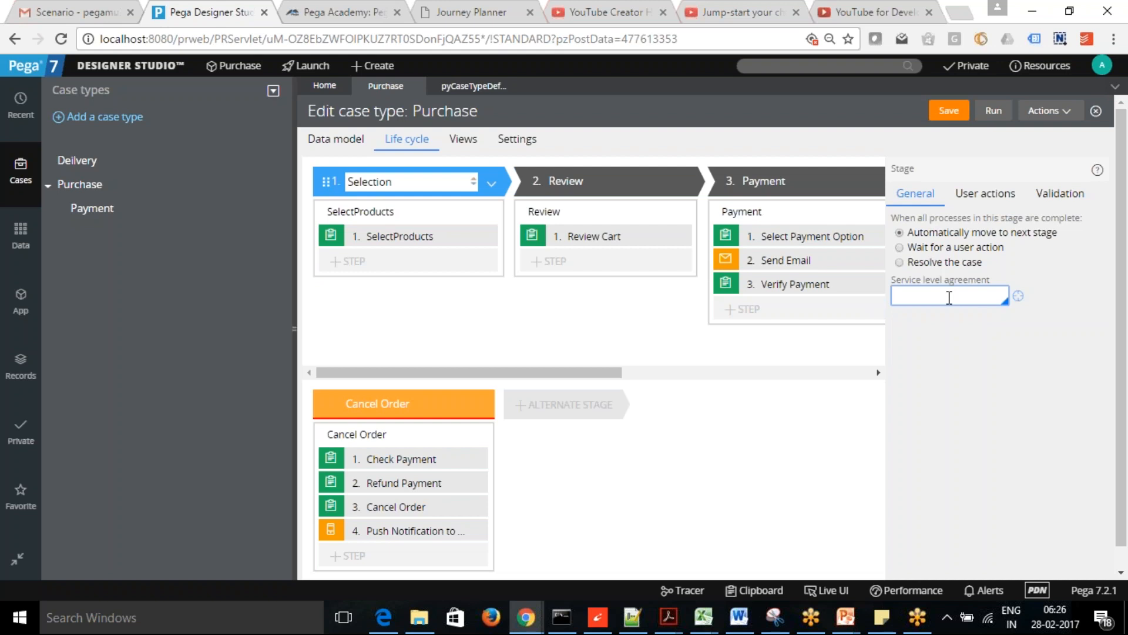
- Enter SelectionSLA as the stage's service level agreement, then create and open that new record
type("SelectionSLA")
left_click(1018, 295)
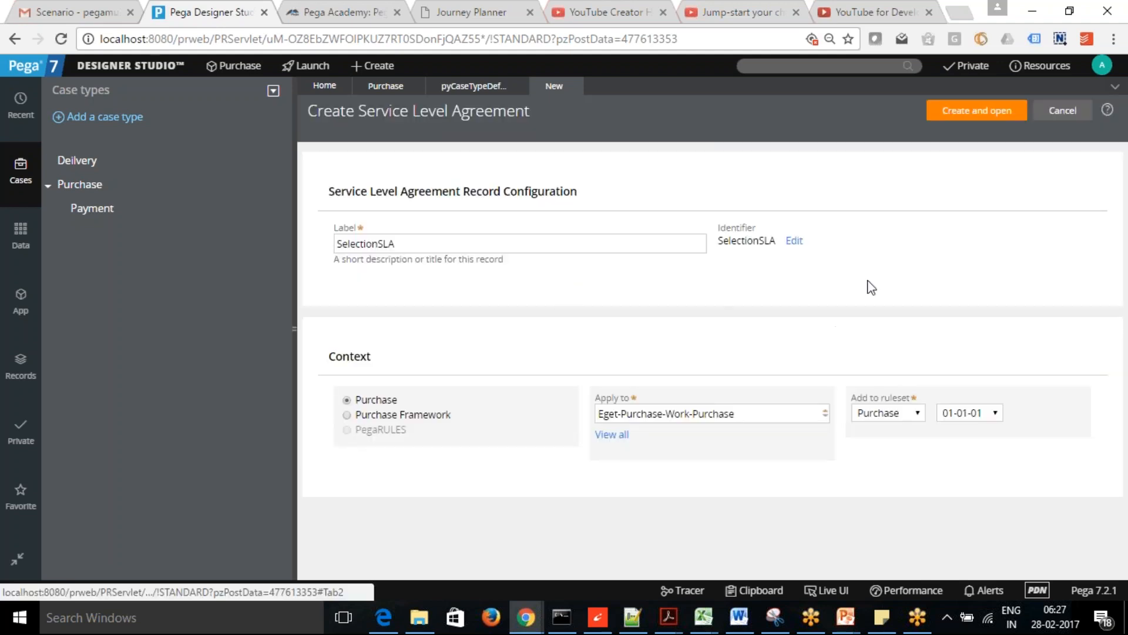
left_click(977, 112)
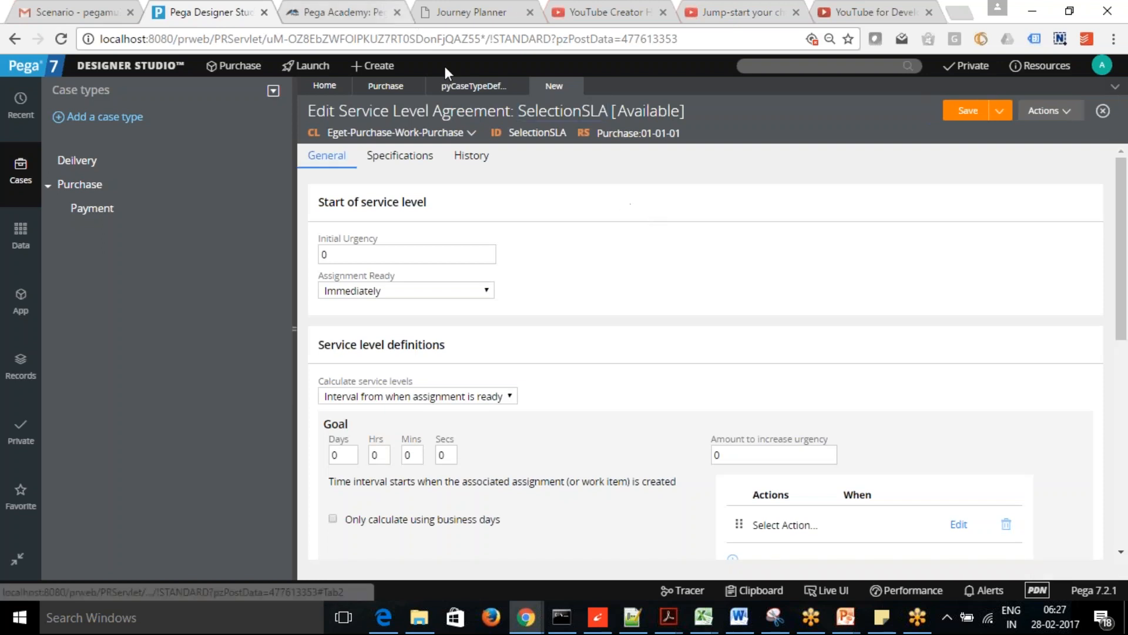
- Display the pyCaseTypeDefault SLA and scroll to its 5-day goal and 7-day deadline
left_click(475, 89)
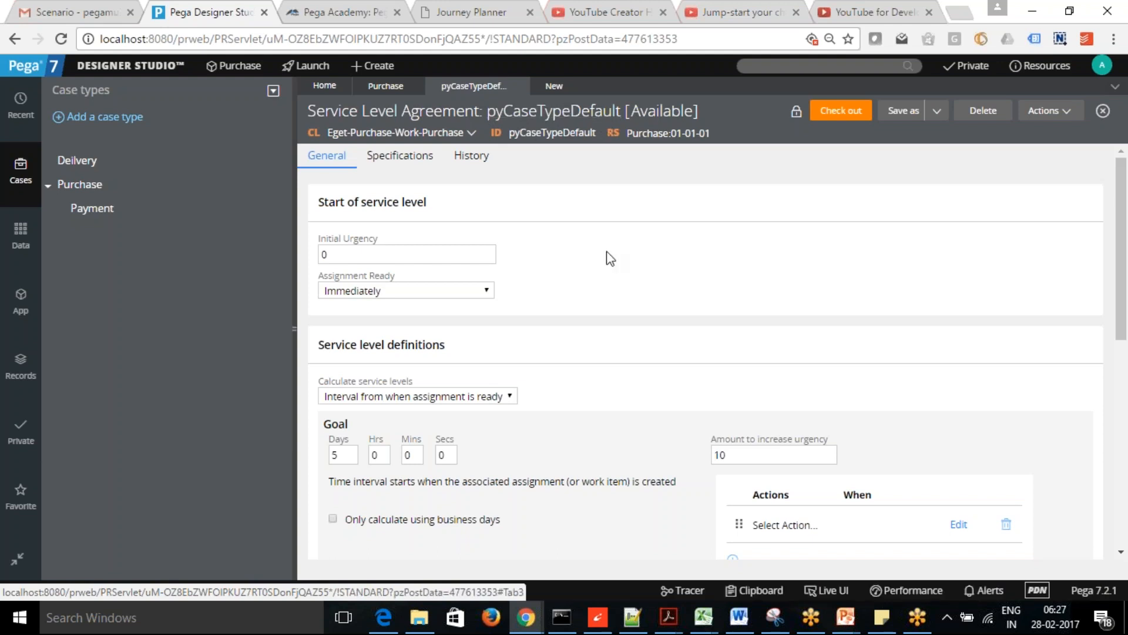
left_click(554, 86)
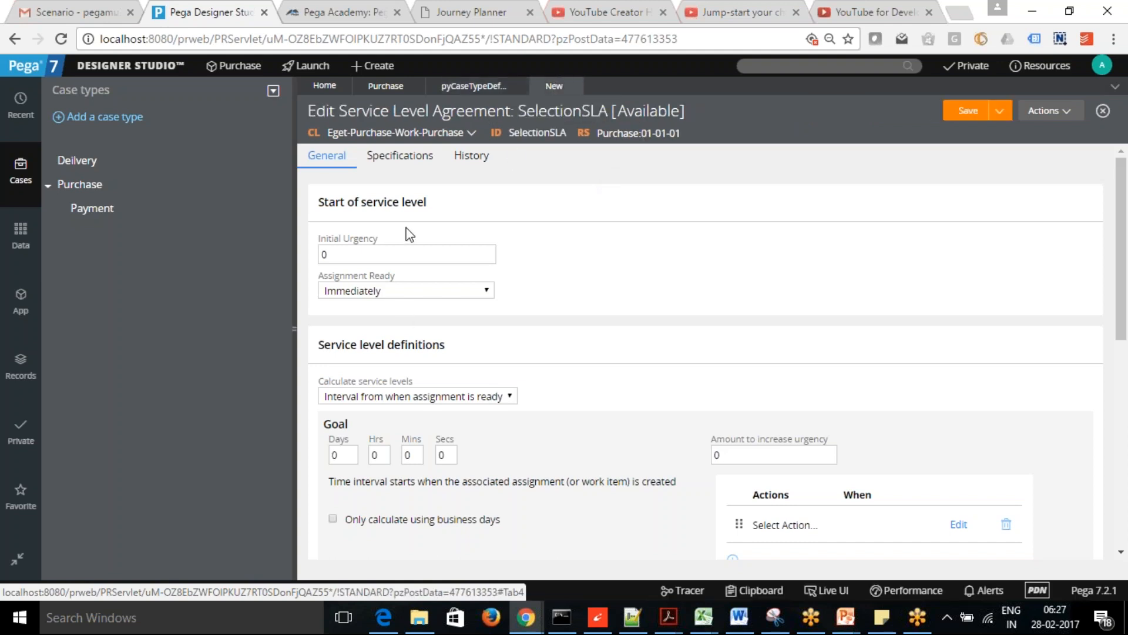
left_click(460, 87)
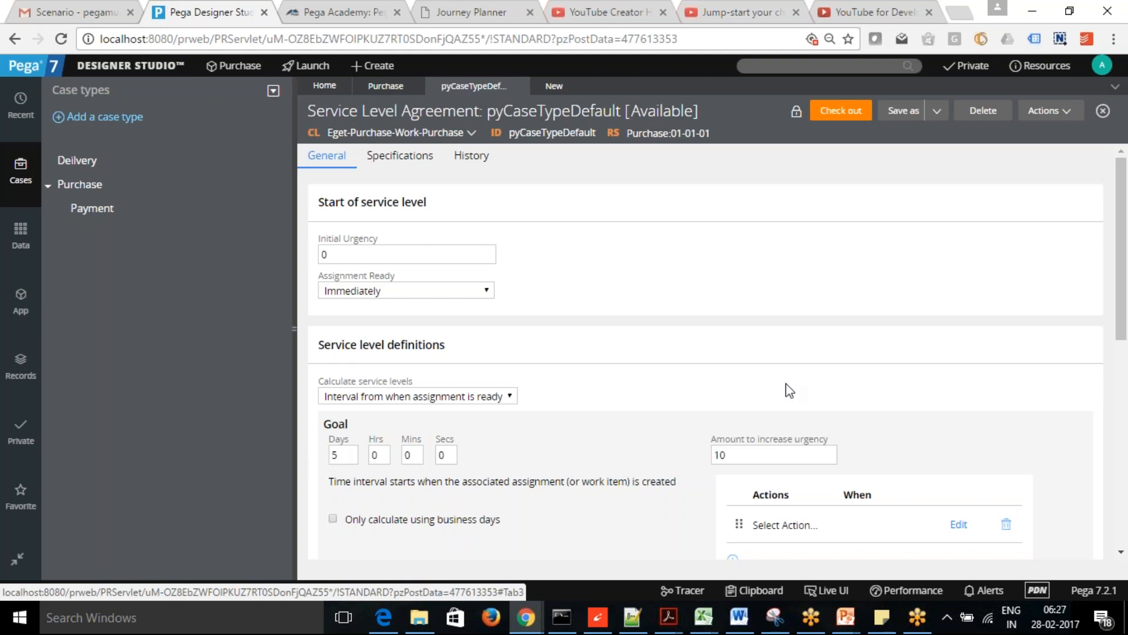
scroll(348, 281, "down", 6)
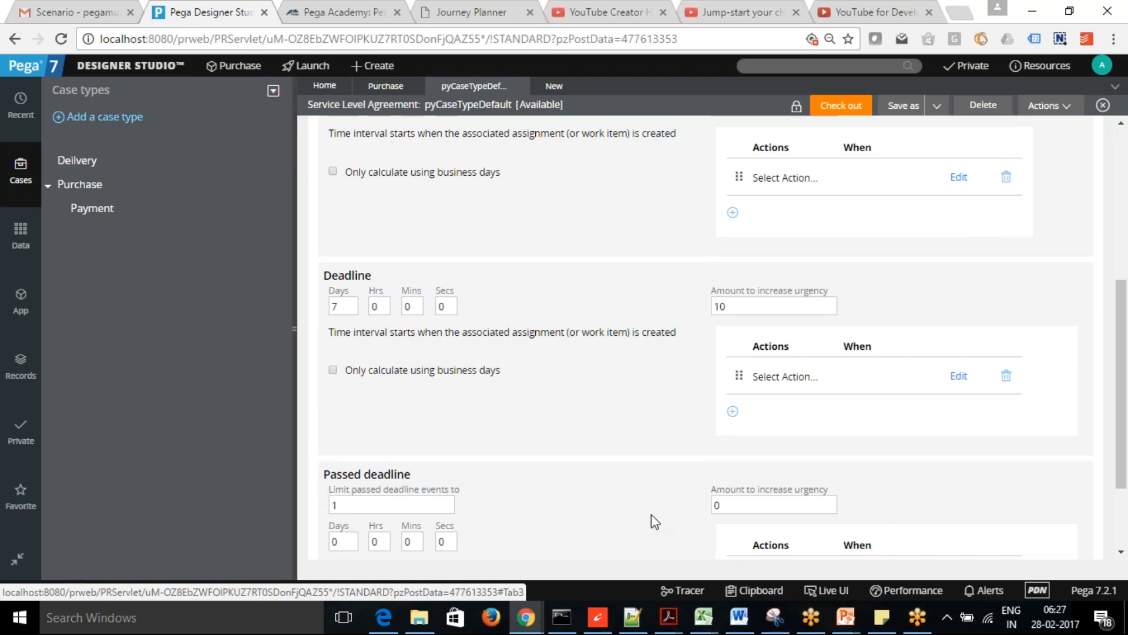
- Set the passed deadline to limit 4 events, add 10 urgency, and repeat every 1 day
scroll(1109, 473, "down", 2)
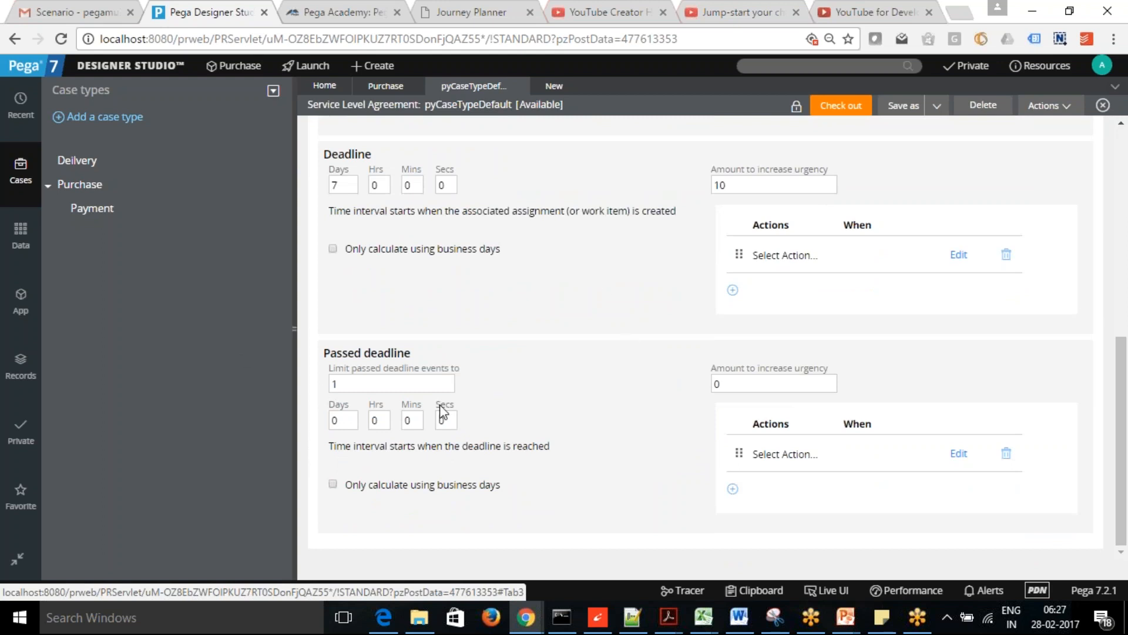
double_click(353, 383)
type("4")
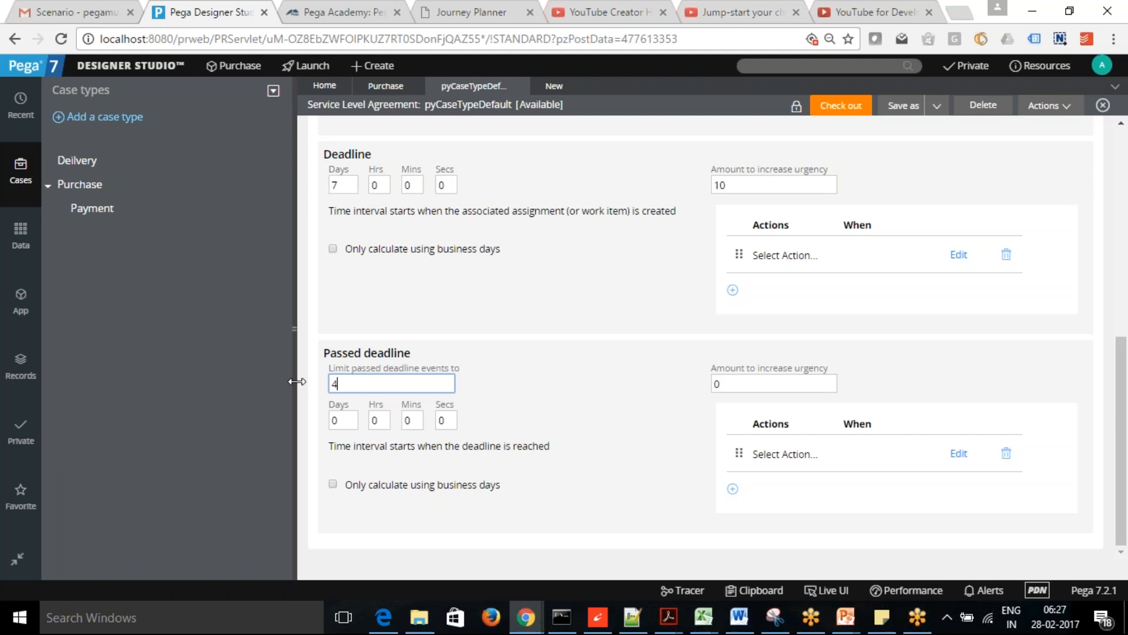
left_click(747, 388)
key("BackSpace")
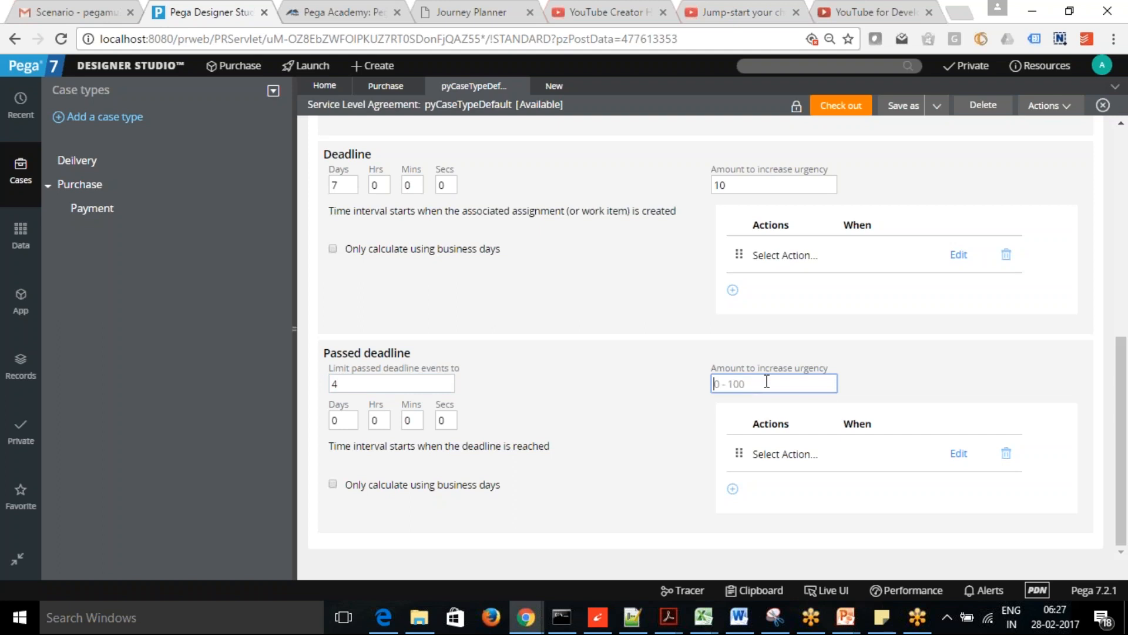
type("10")
left_click(348, 420)
left_click_drag(348, 419, 317, 418)
type("1")
left_click(605, 433)
left_click_drag(1123, 397, 1119, 377)
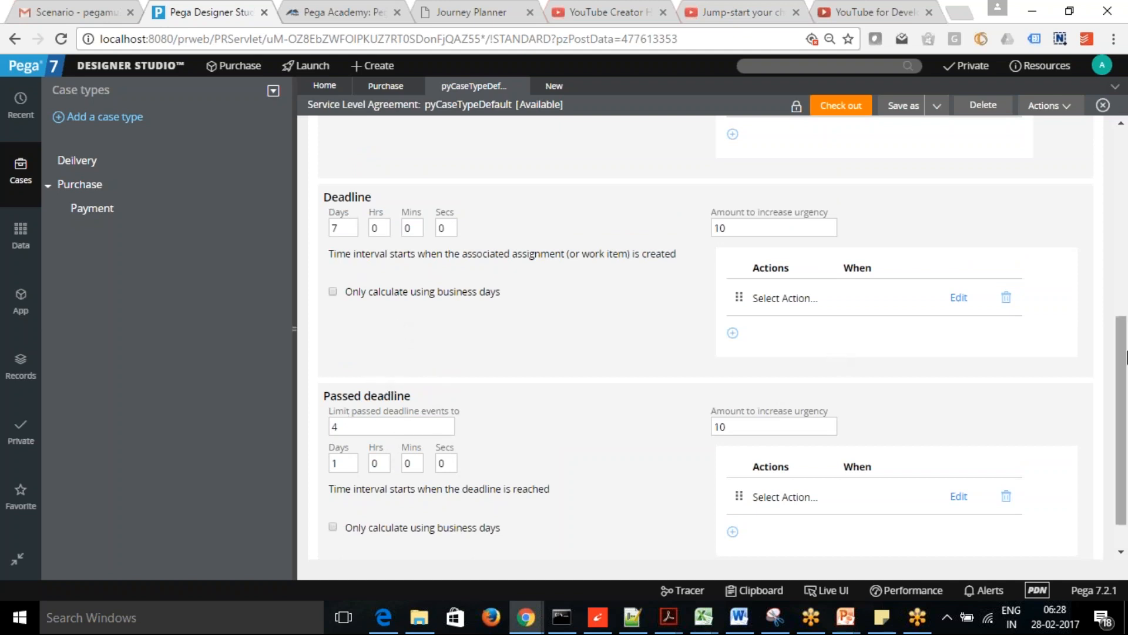
left_click_drag(1124, 379, 1122, 259)
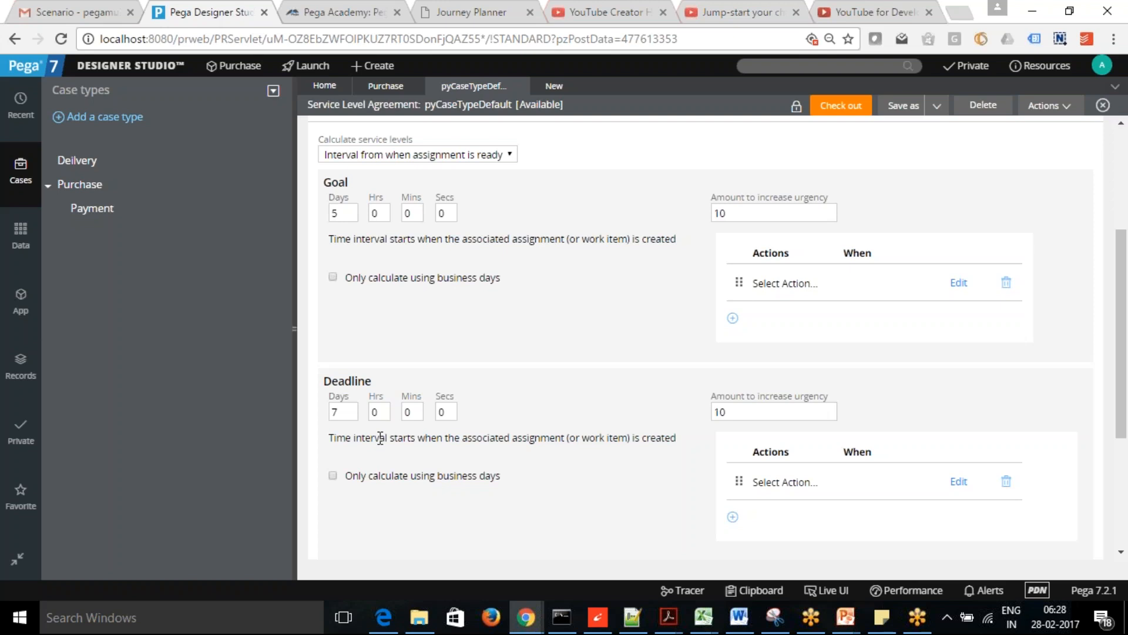
left_click_drag(1120, 416, 1127, 475)
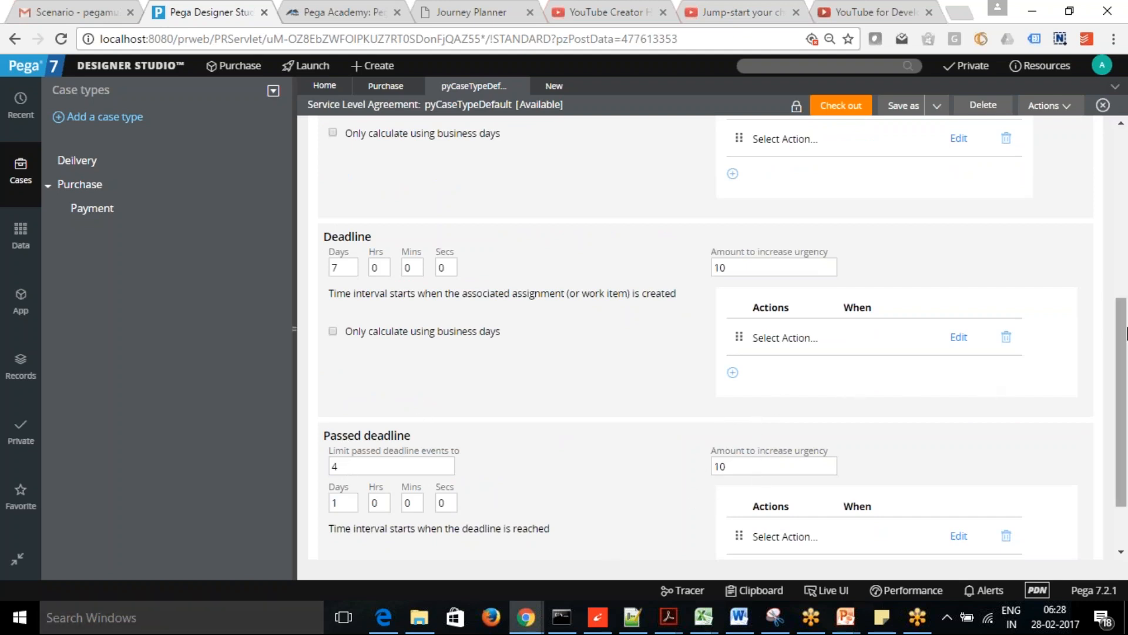
left_click_drag(1121, 322, 1119, 176)
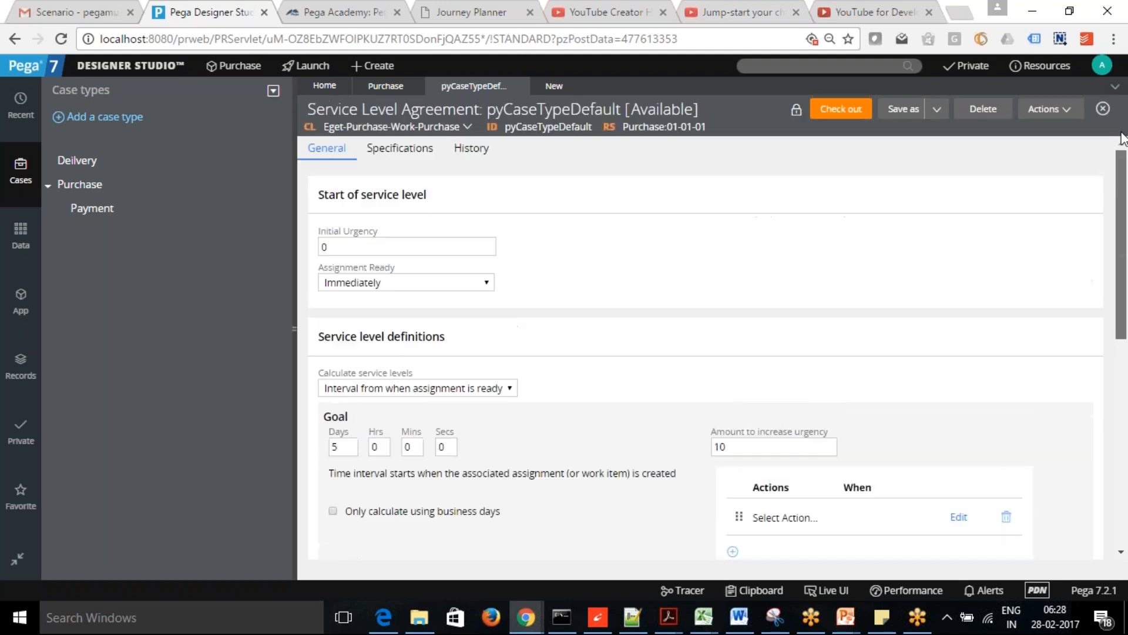
- Check out pyCaseTypeDefault and keep Assignment Ready at Immediately after trying the property option
left_click(835, 113)
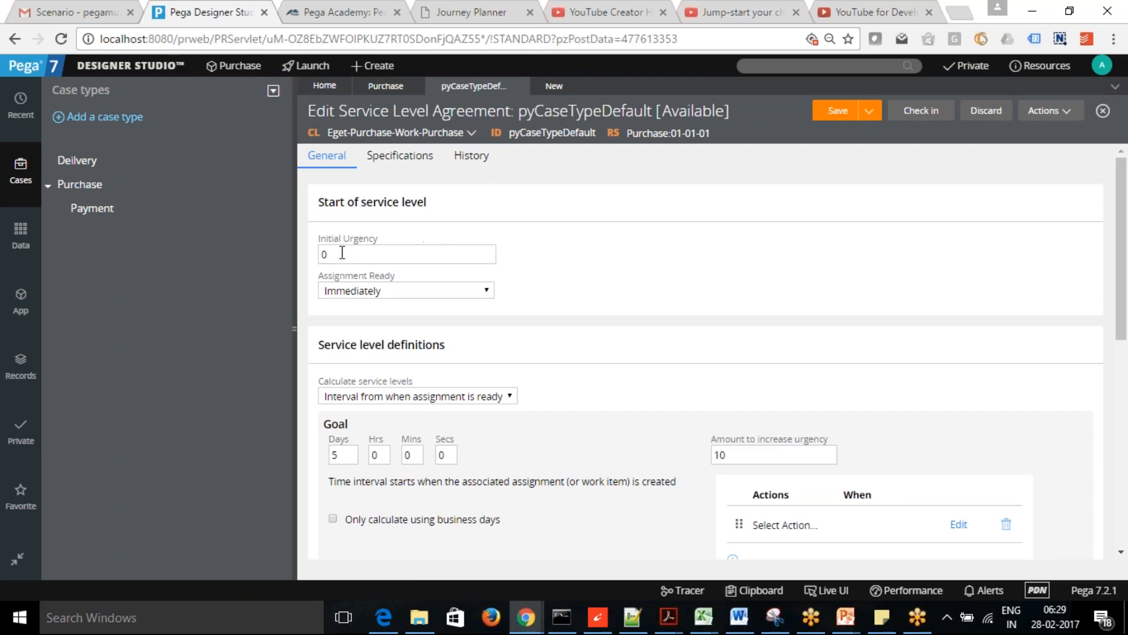
left_click(486, 297)
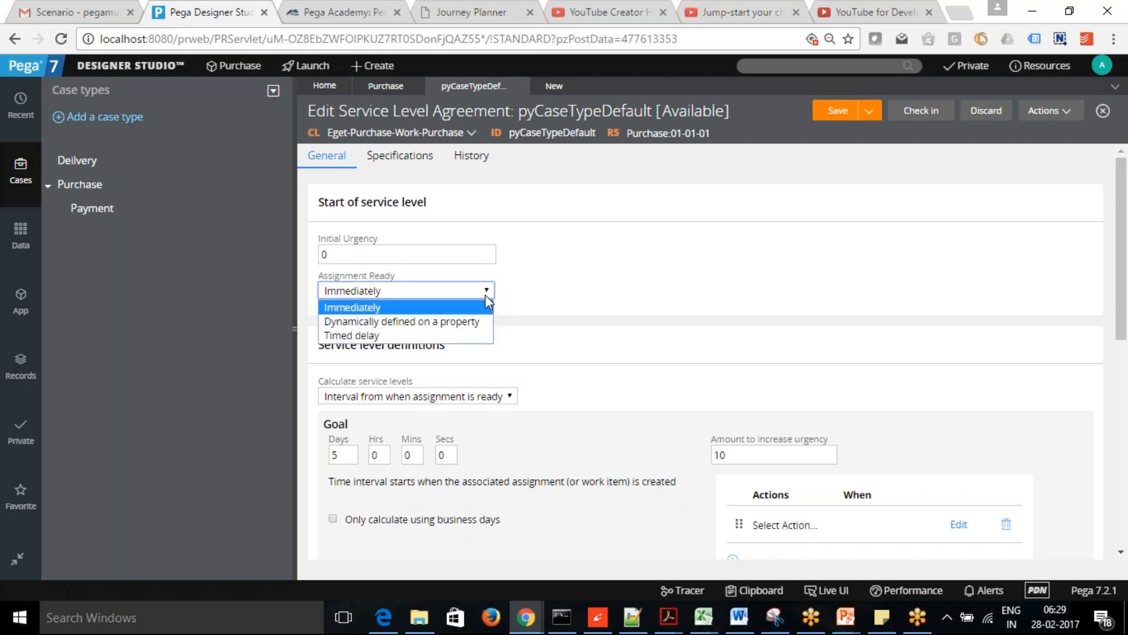
left_click(446, 326)
left_click(397, 331)
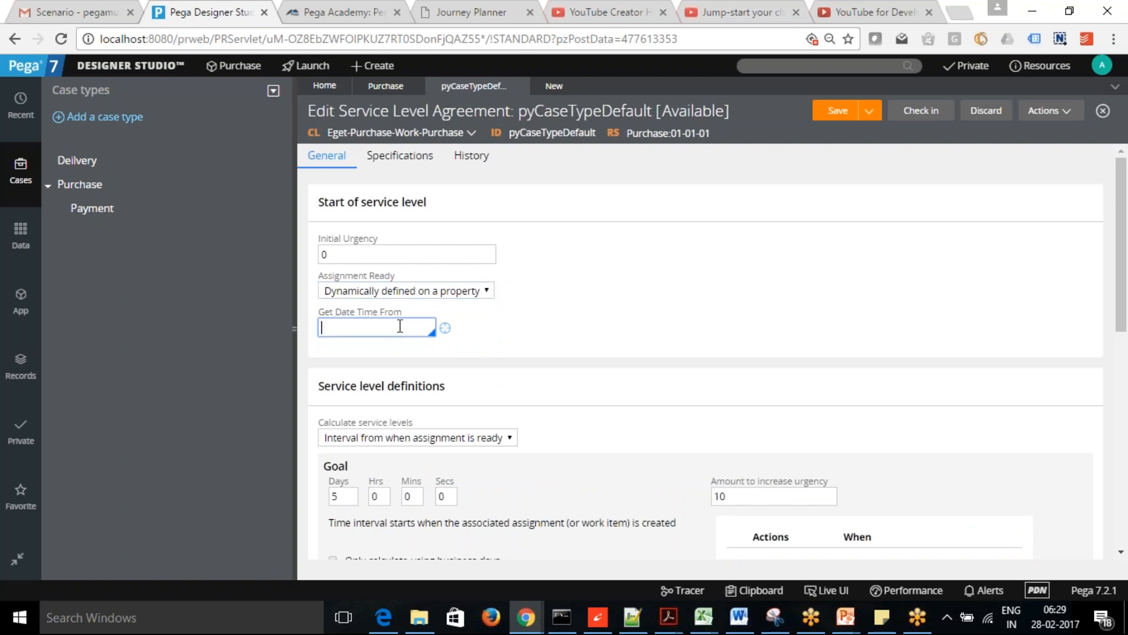
left_click(462, 293)
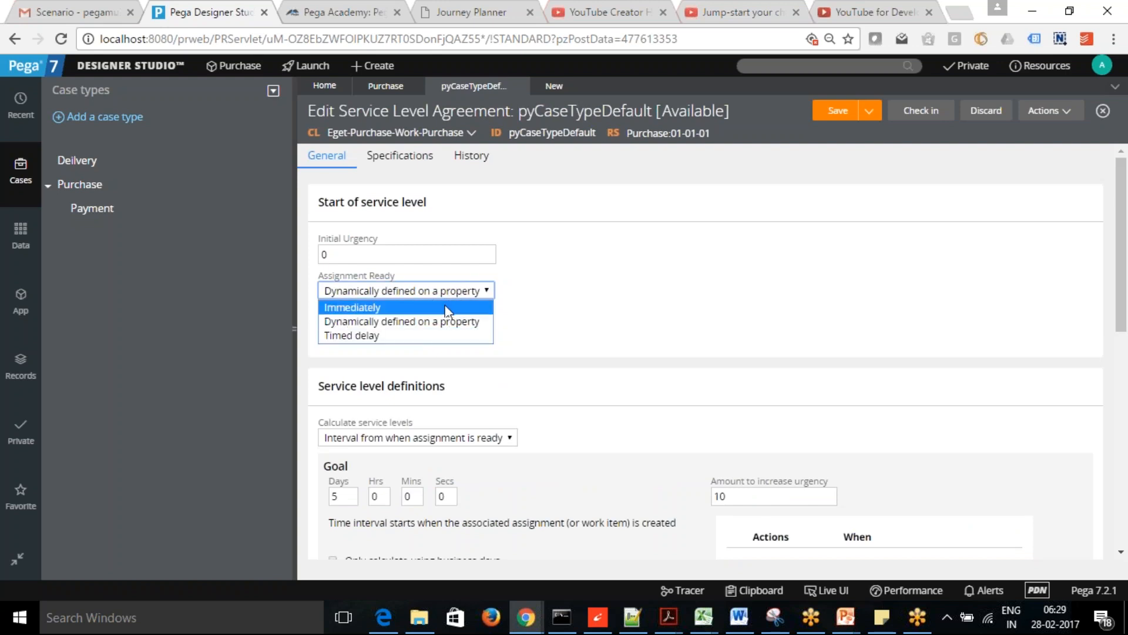
left_click(409, 313)
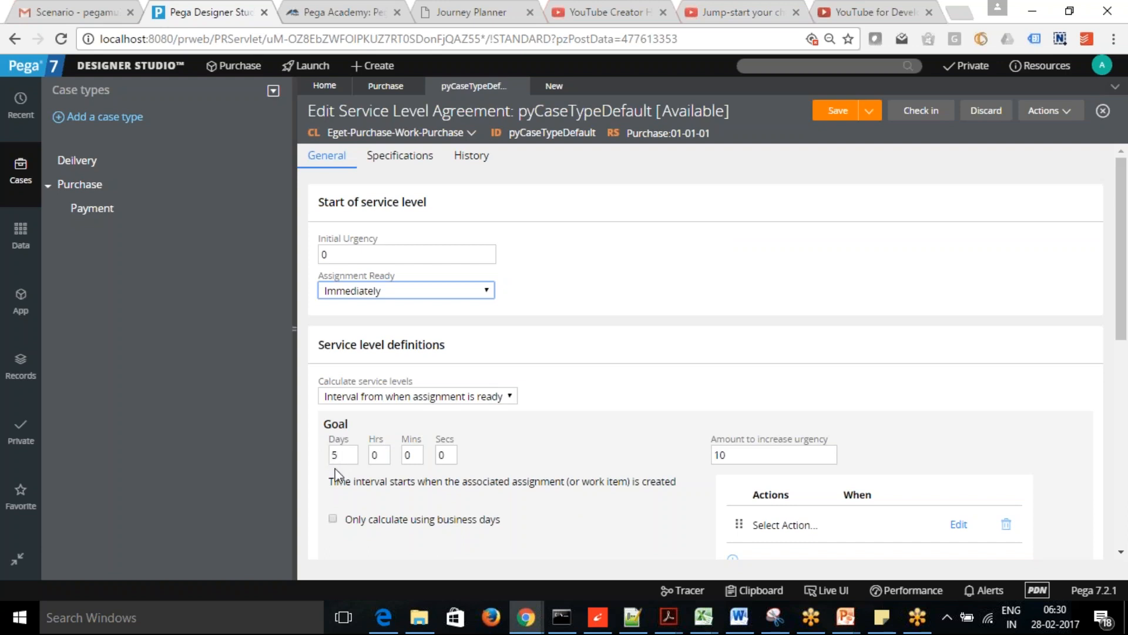
- Switch Calculate service levels to 'Set to the value of a property', focusing the Goal Property field
left_click(426, 397)
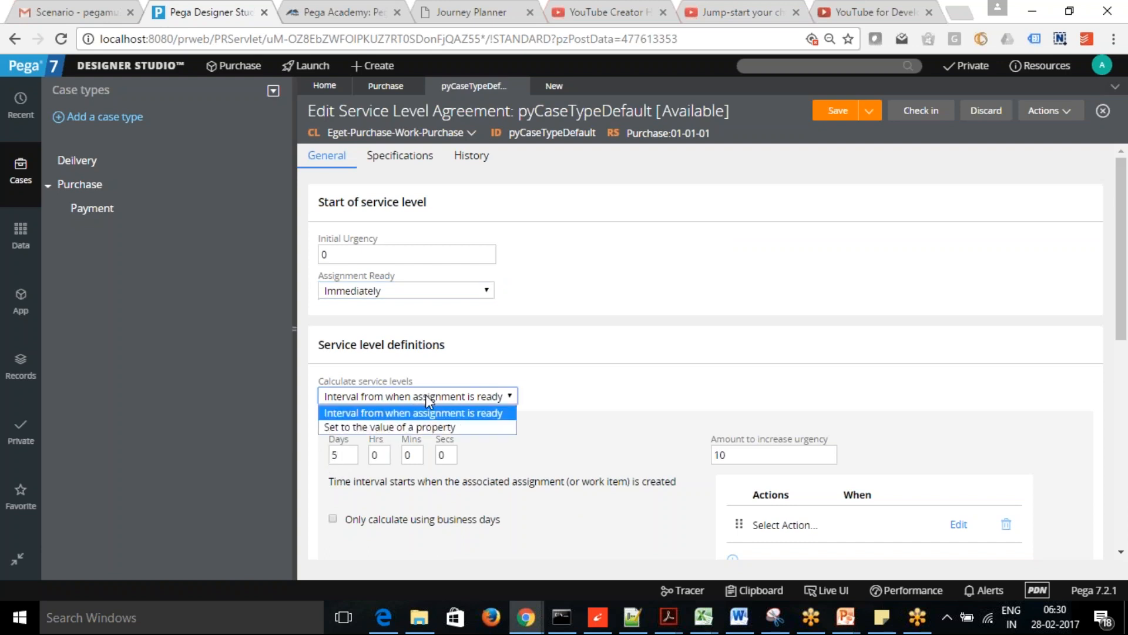
left_click(421, 427)
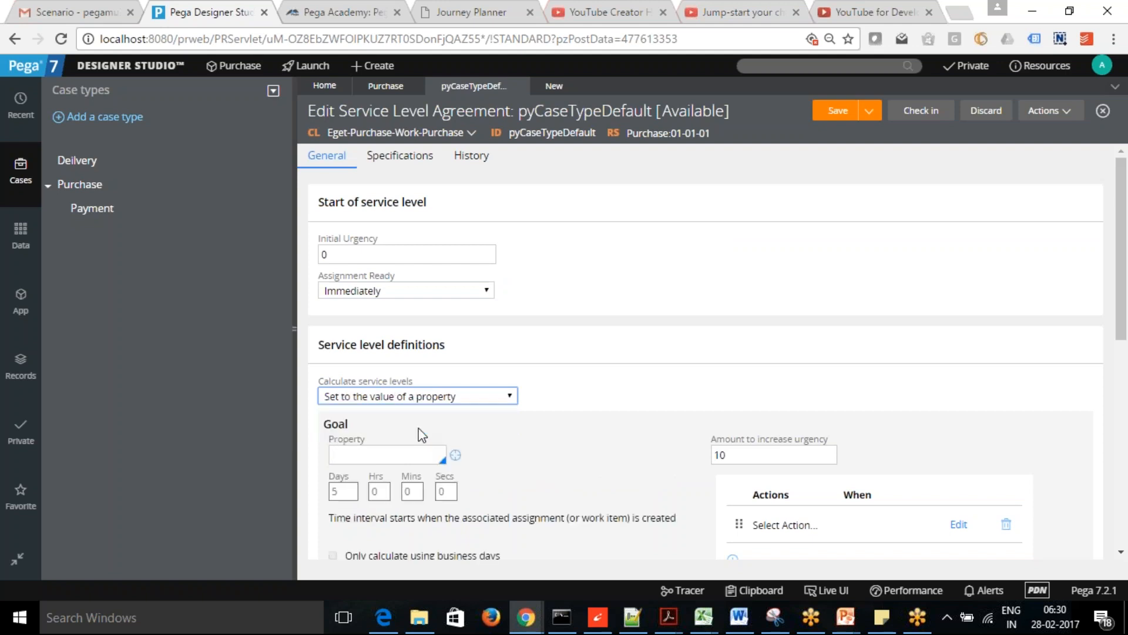
left_click(397, 453)
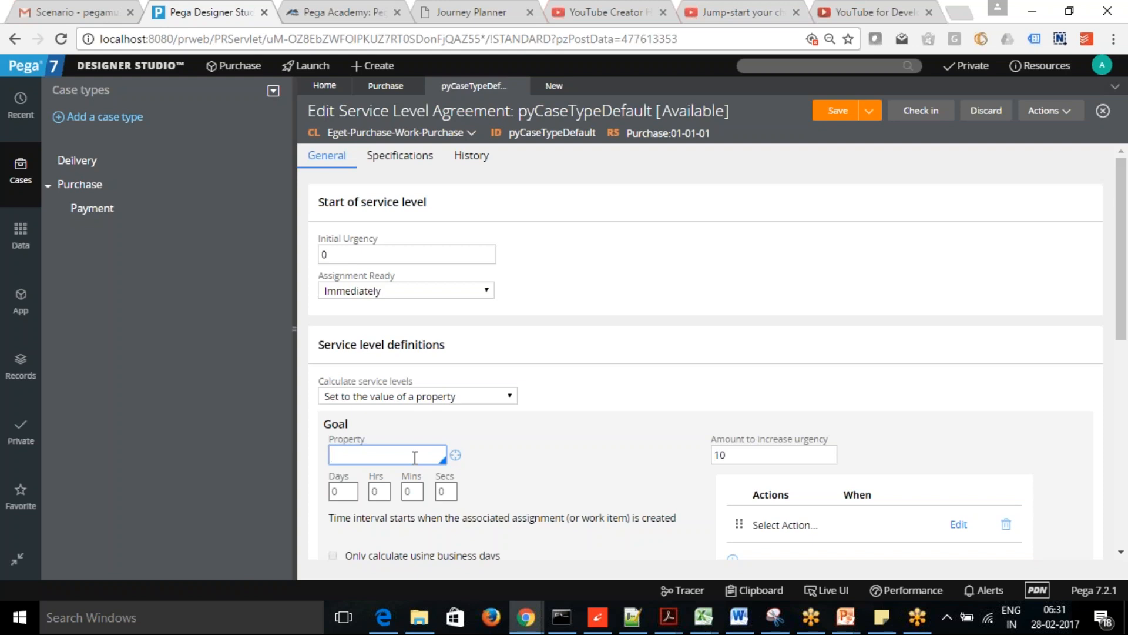
left_click(684, 28)
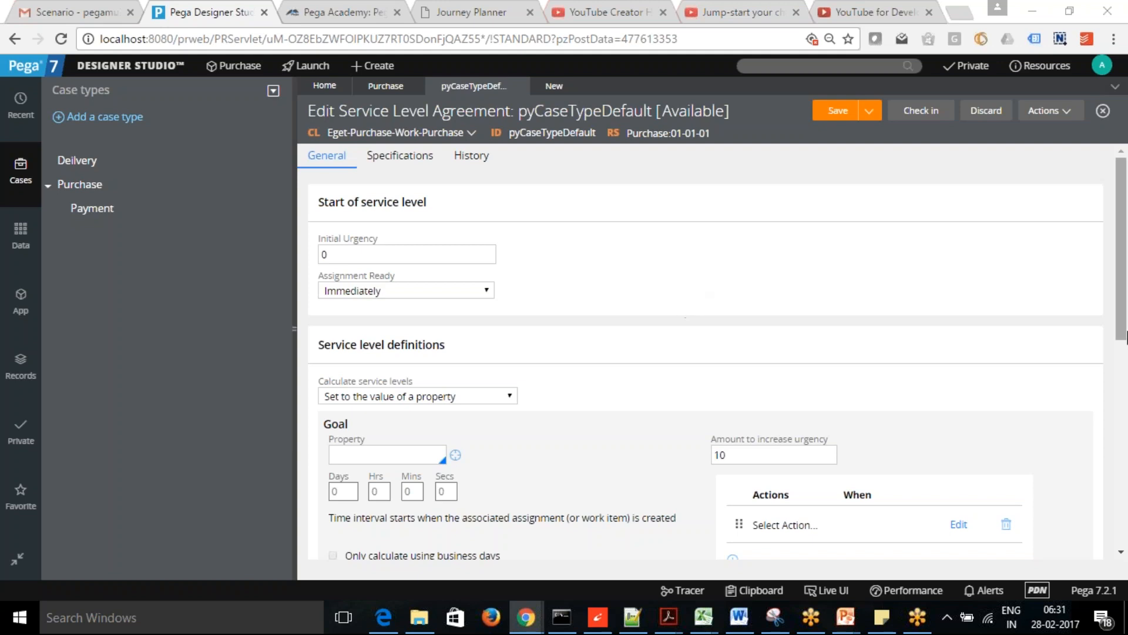
- Return Calculate service levels to 'Interval from when assignment is ready'
mouse_move(1125, 317)
left_mouse_down()
mouse_move(1127, 359)
mouse_move(1126, 335)
left_mouse_up()
left_click(679, 24)
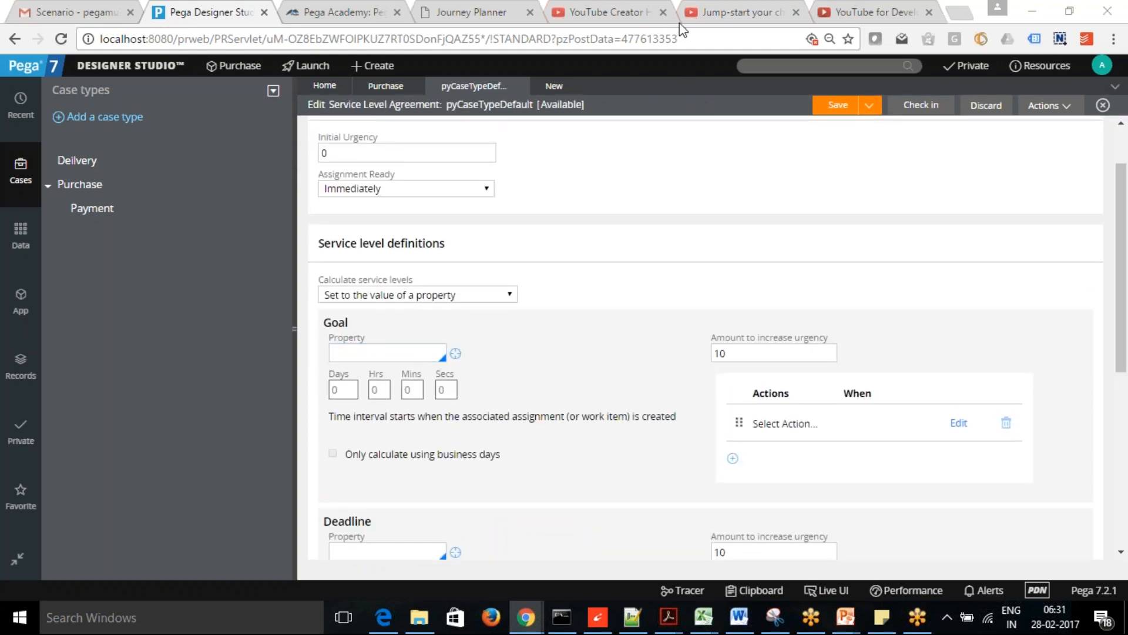
left_click(628, 174)
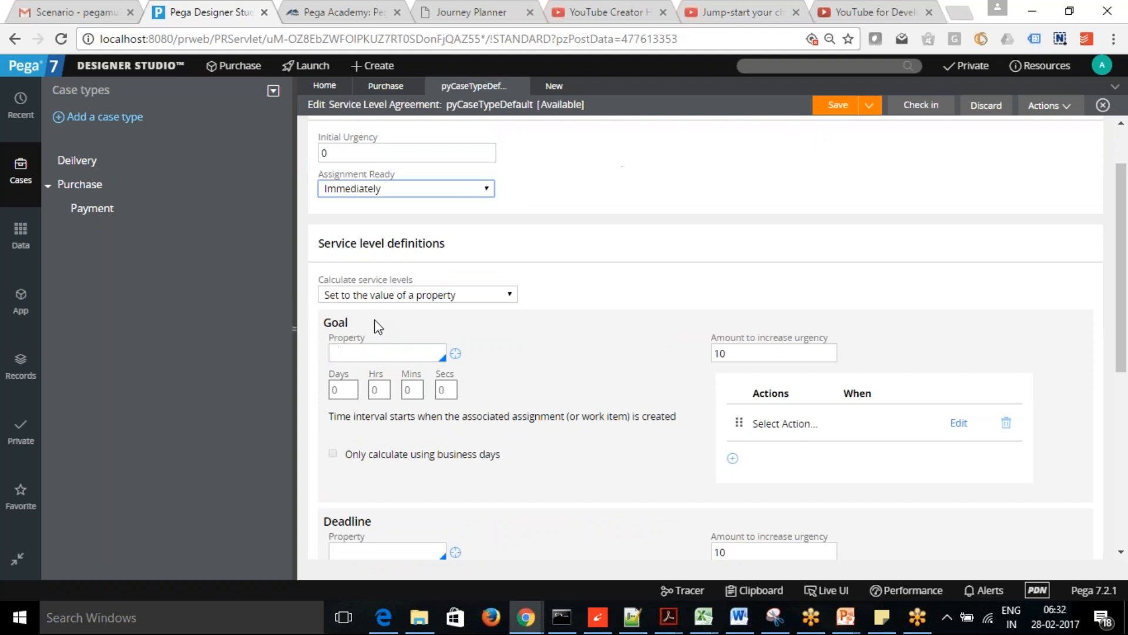
left_click(431, 297)
- Set the pyCaseTypeDefault goal to 4 days and save, triggering the goal-versus-deadline error
left_click(413, 311)
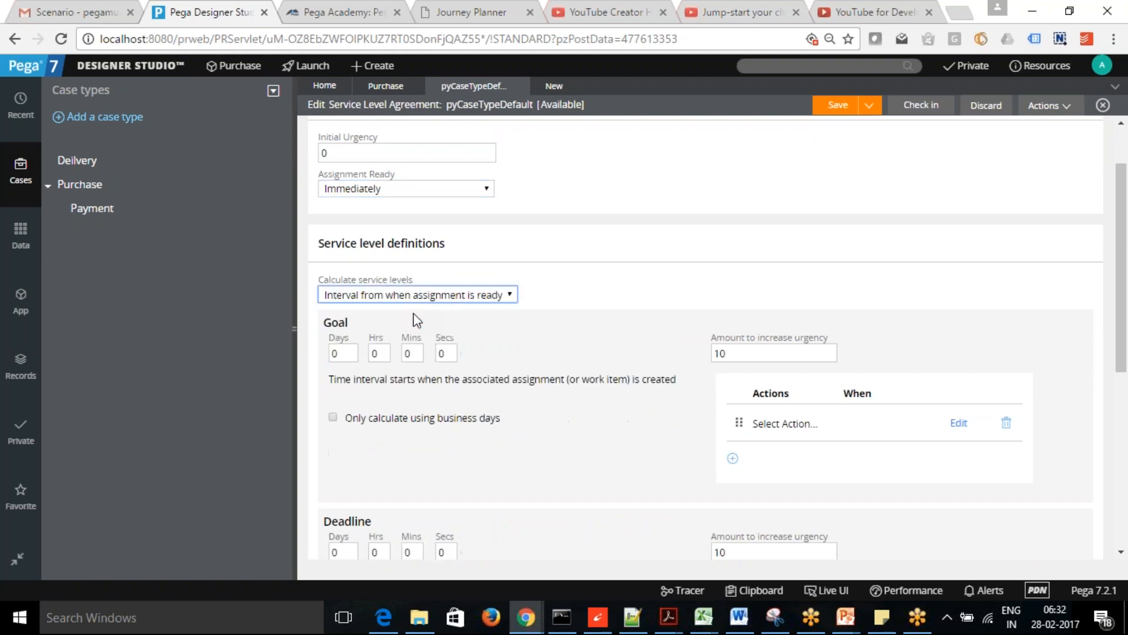
double_click(344, 354)
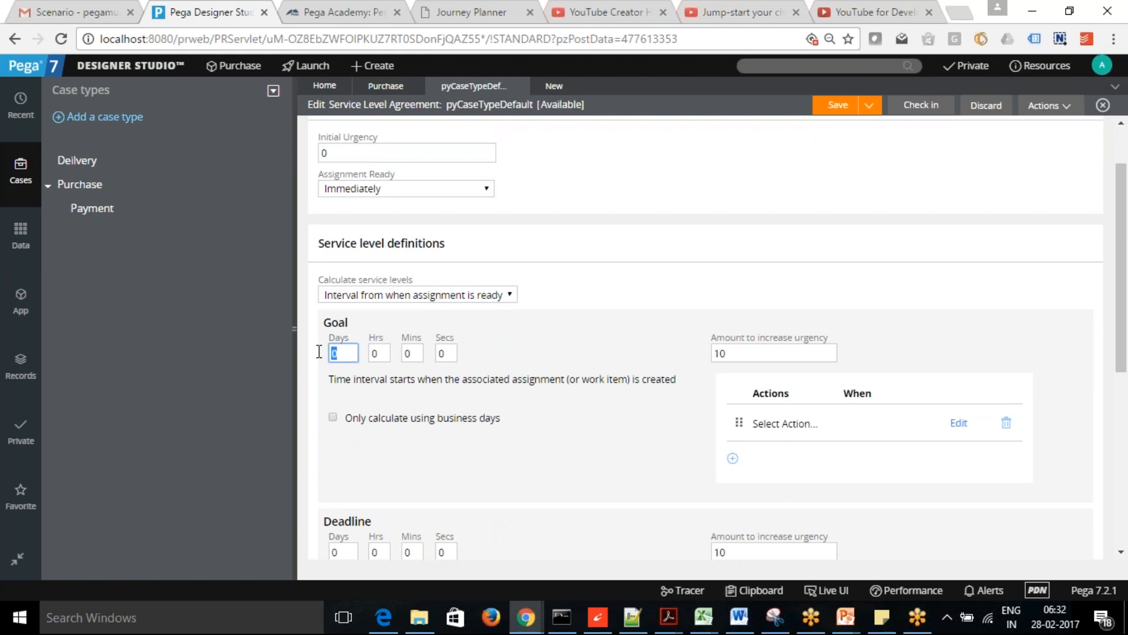
type("4")
left_click(839, 111)
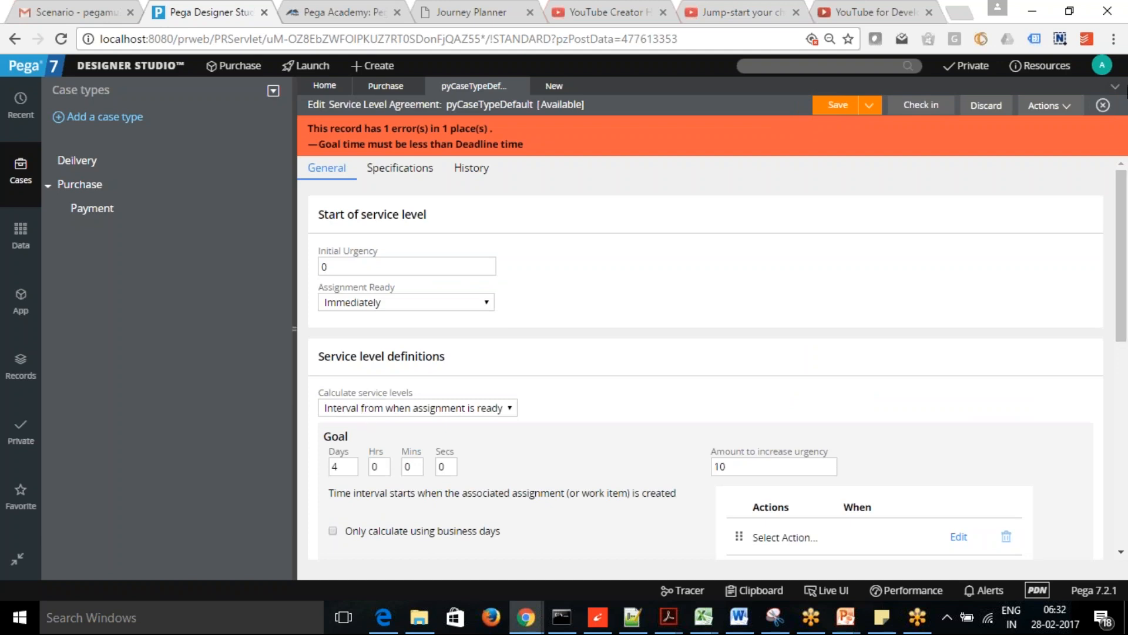
- Raise the deadline to 7 days and save the SLA again
left_click_drag(1124, 207, 1126, 294)
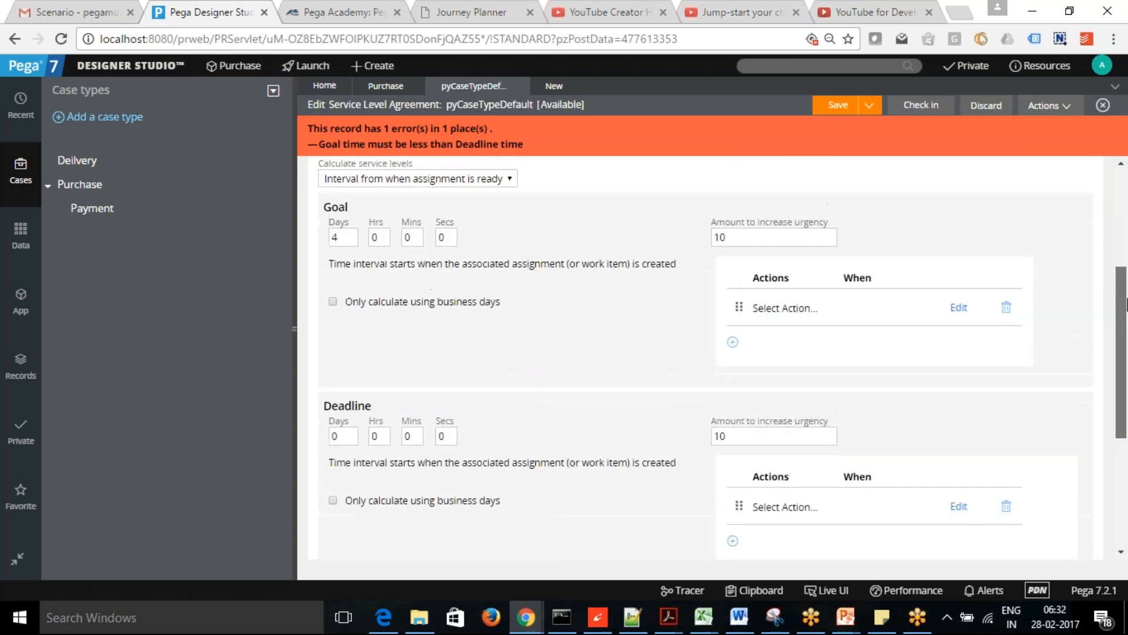
left_click_drag(352, 434, 301, 433)
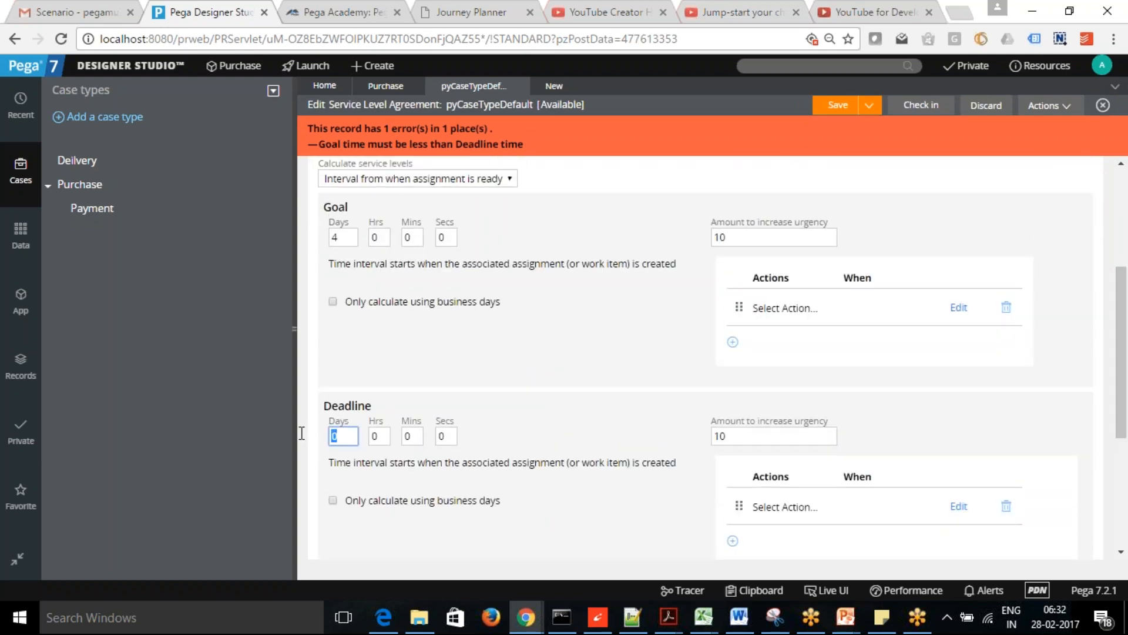
type("7")
left_click(830, 99)
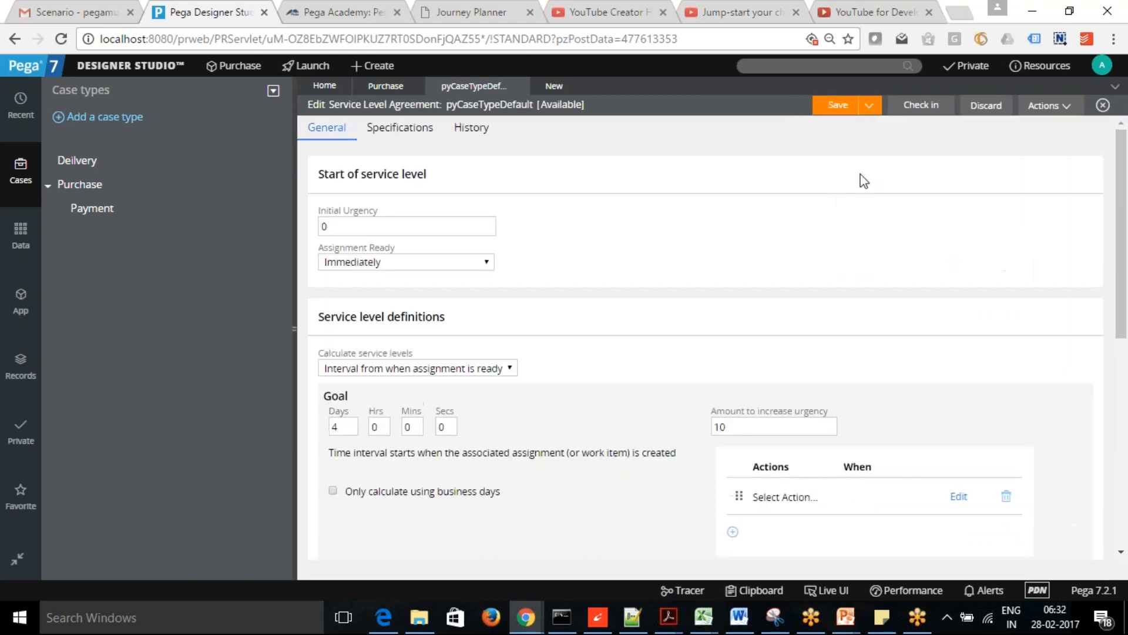
- Add a Notify Assignee goal action (pyNotifyAssigneeOnGoalTime) to the pyCaseTypeDefault SLA
left_click_drag(1127, 176, 1127, 265)
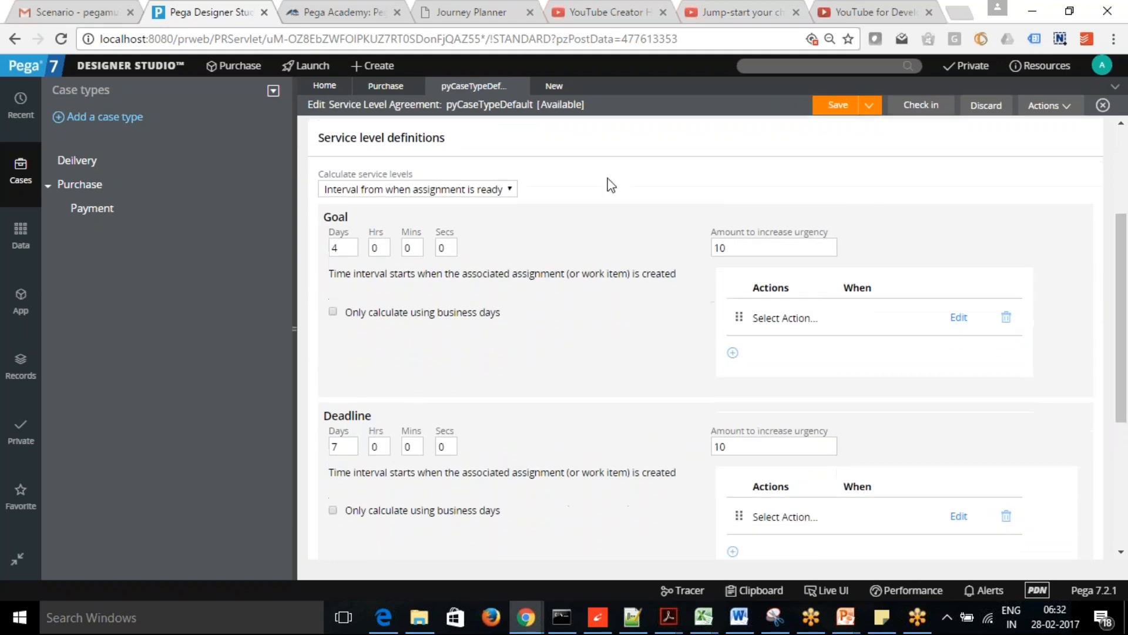
left_click(776, 323)
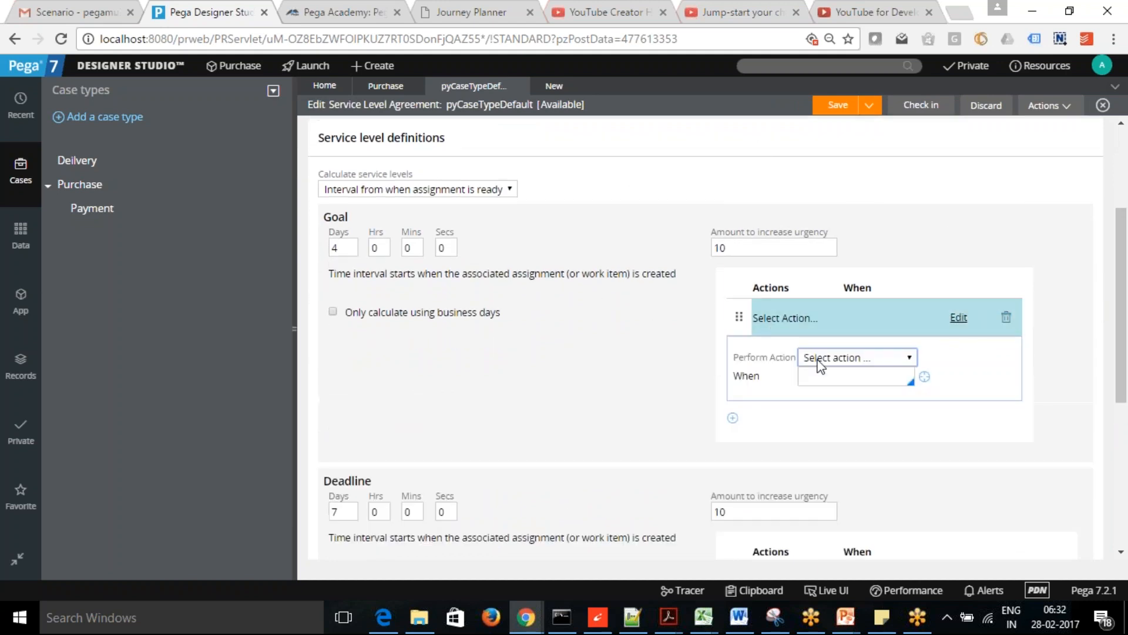
left_click(910, 358)
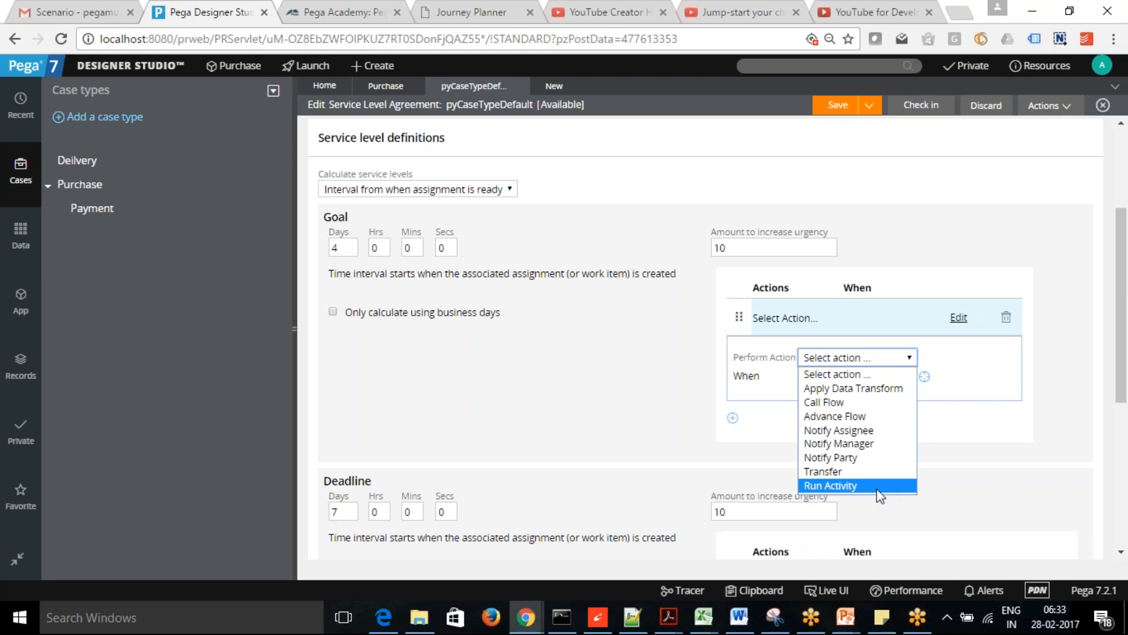
left_click(854, 434)
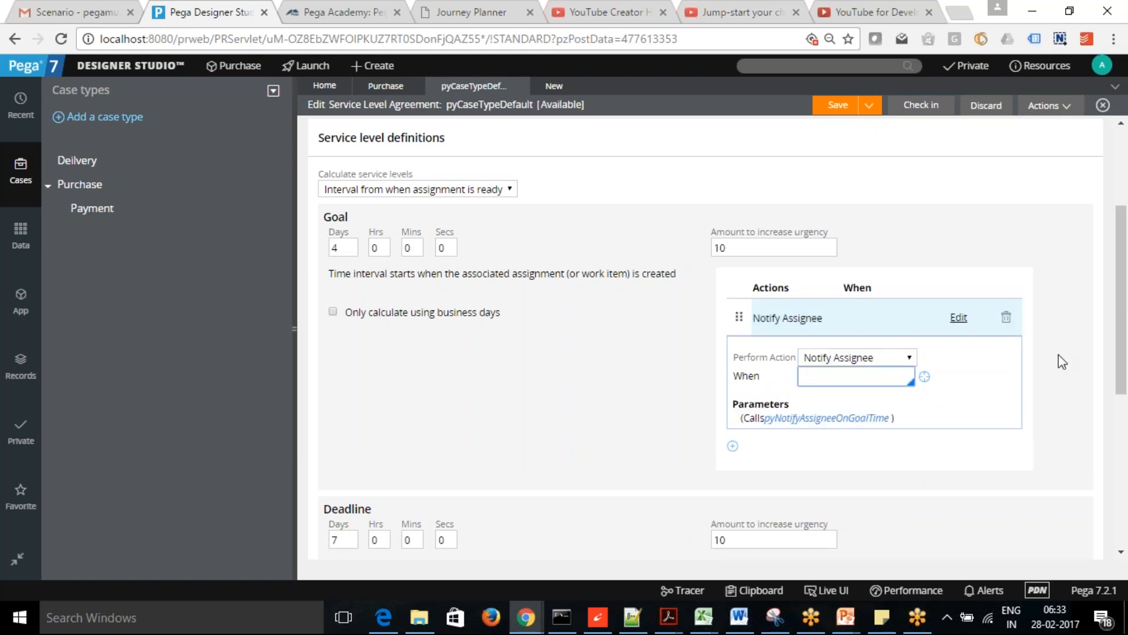
scroll(1118, 332, "down", 2)
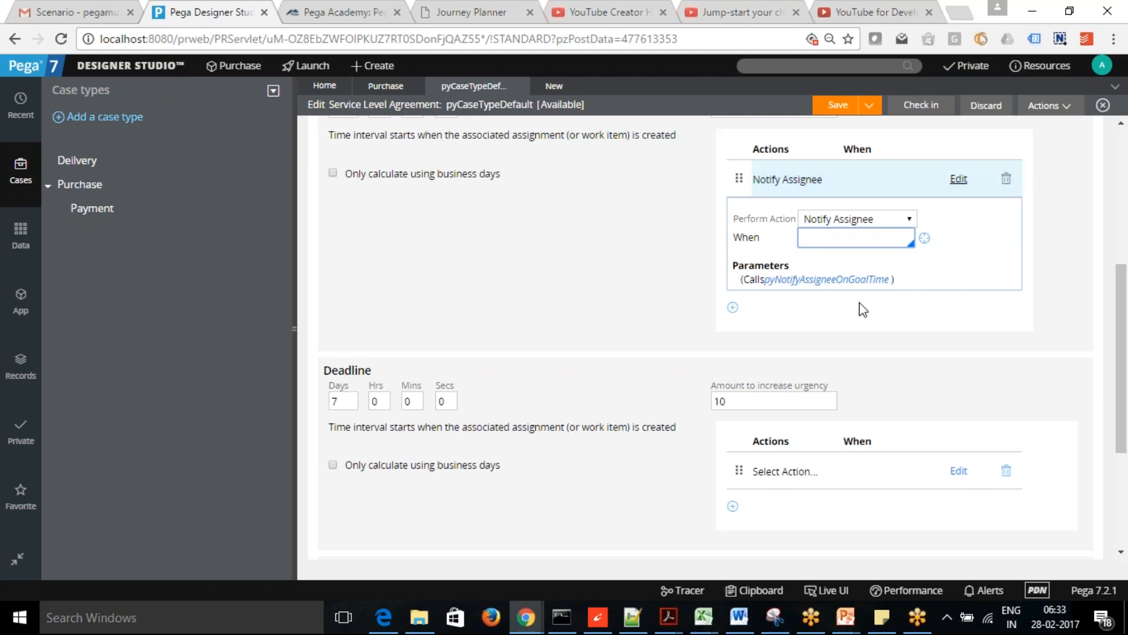
- Add a Notify Assignee action to the SLA deadline
left_click(794, 473)
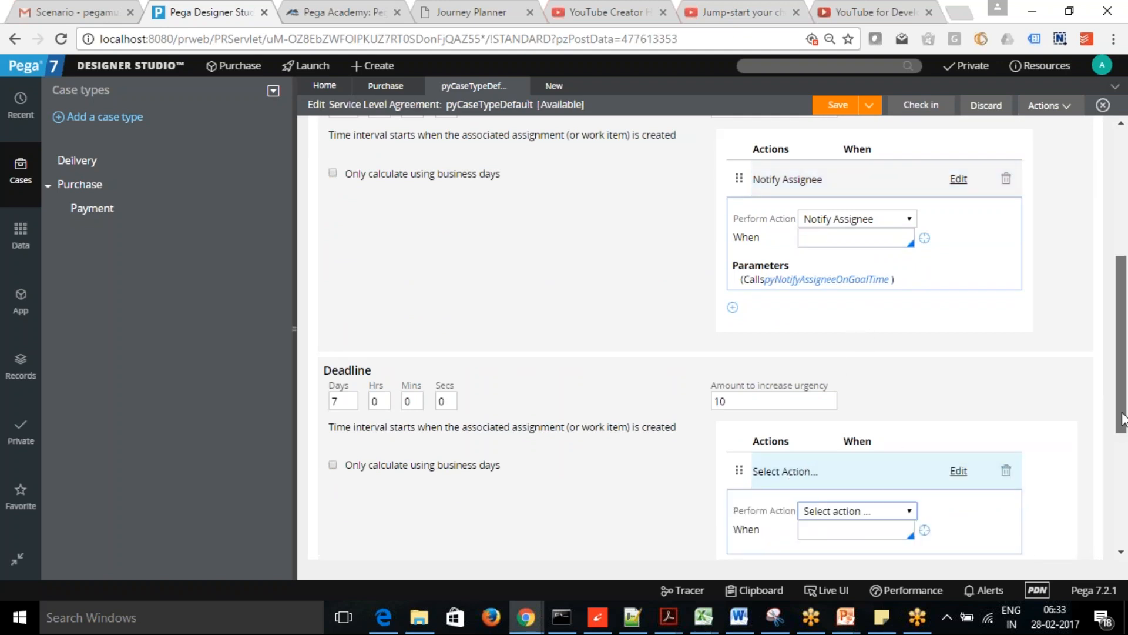
scroll(941, 423, "down", 2)
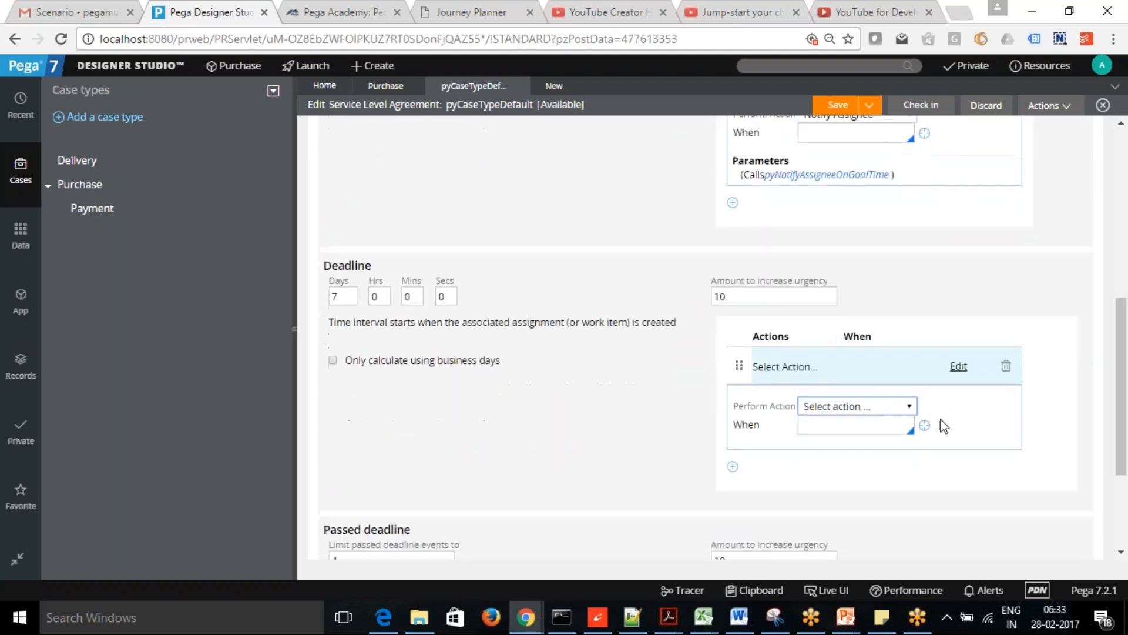
left_click(908, 405)
left_click(864, 482)
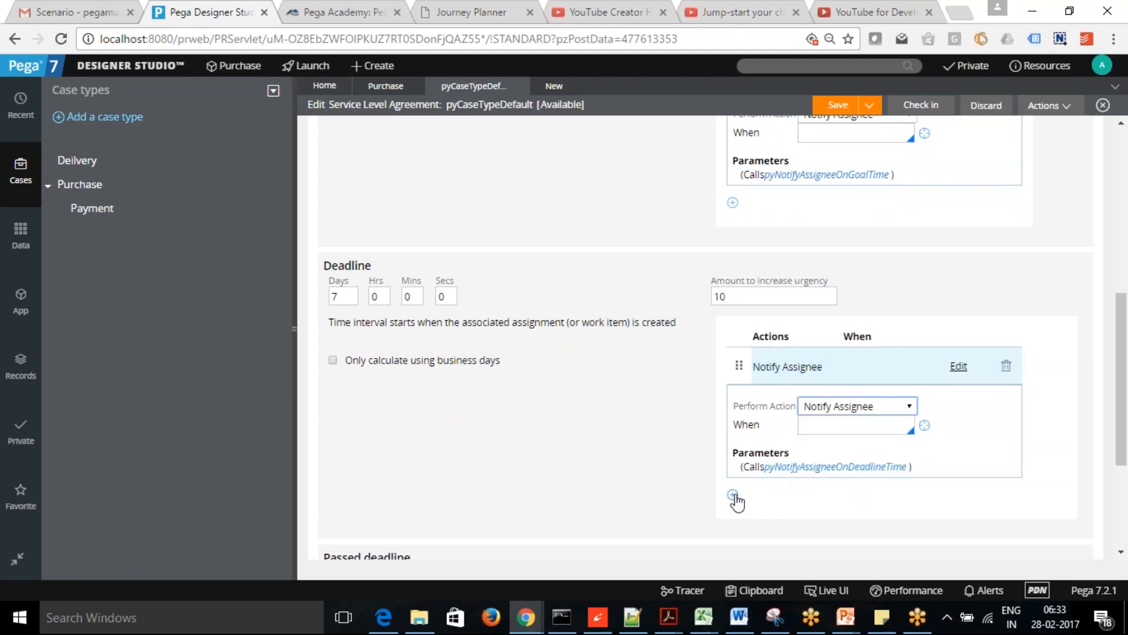
- Add a second deadline action row set to Notify Manager
left_click(733, 496)
scroll(852, 329, "down", 3)
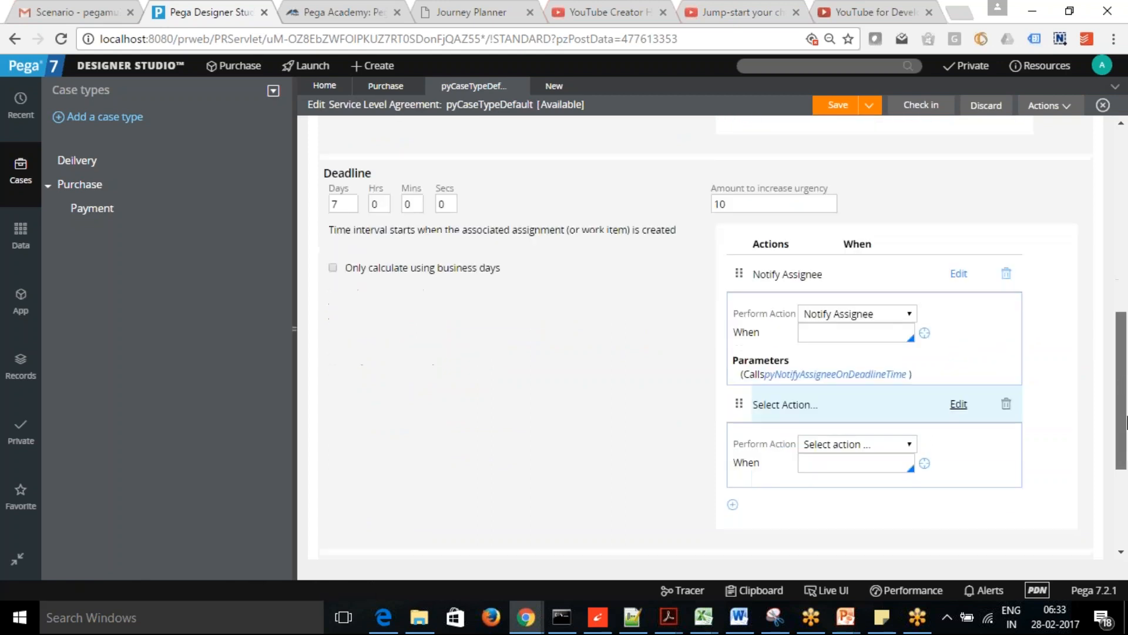
left_click(909, 362)
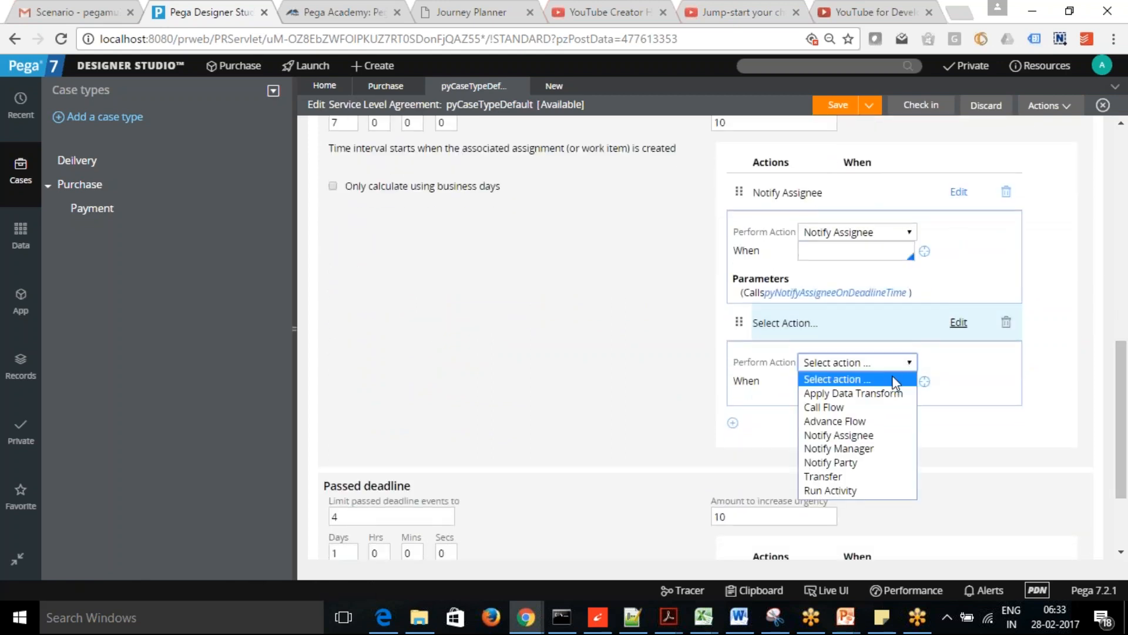
left_click(873, 449)
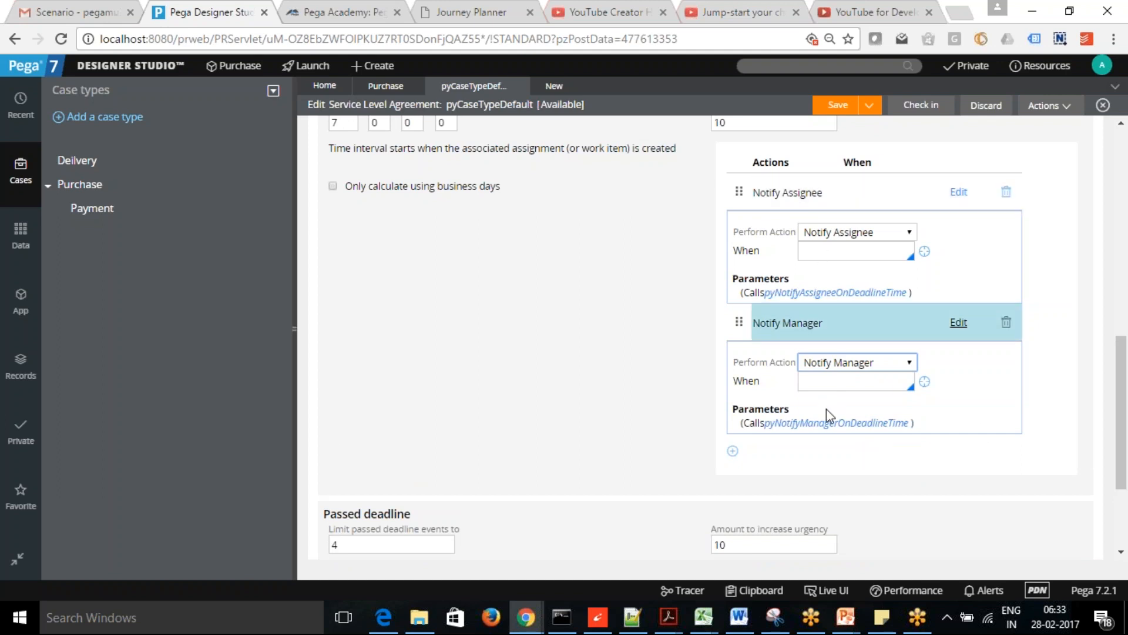
left_click_drag(1126, 432, 1116, 145)
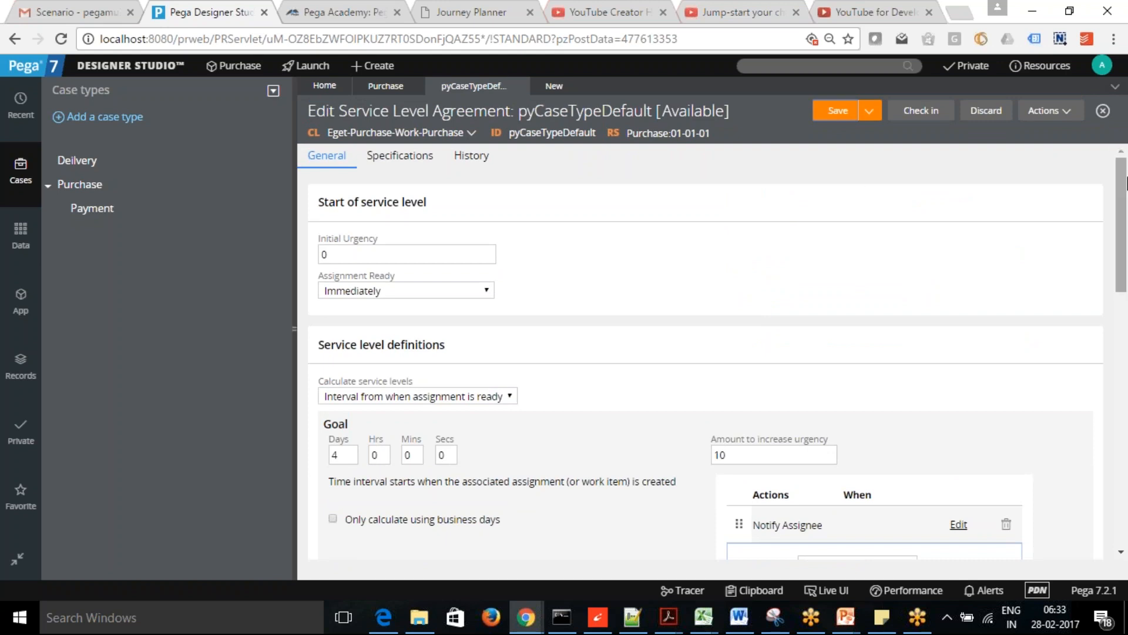
- Tick 'Only calculate using business days' for Deadline and Passed deadline, then save pyCaseTypeDefault
left_click_drag(1122, 222, 1124, 485)
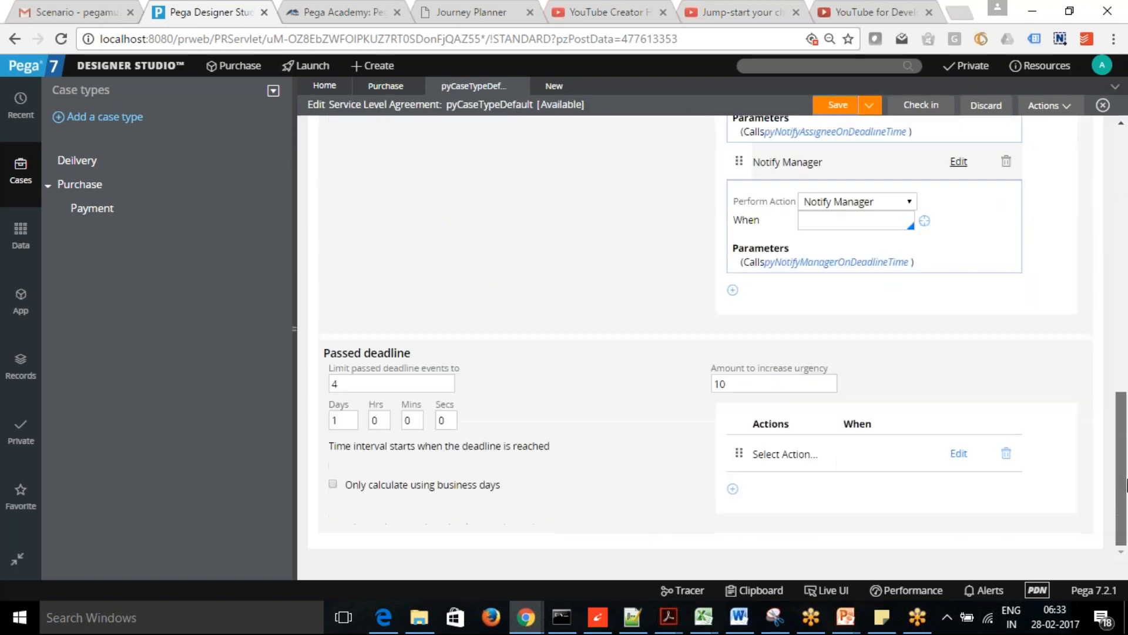
left_click_drag(1126, 398, 1126, 197)
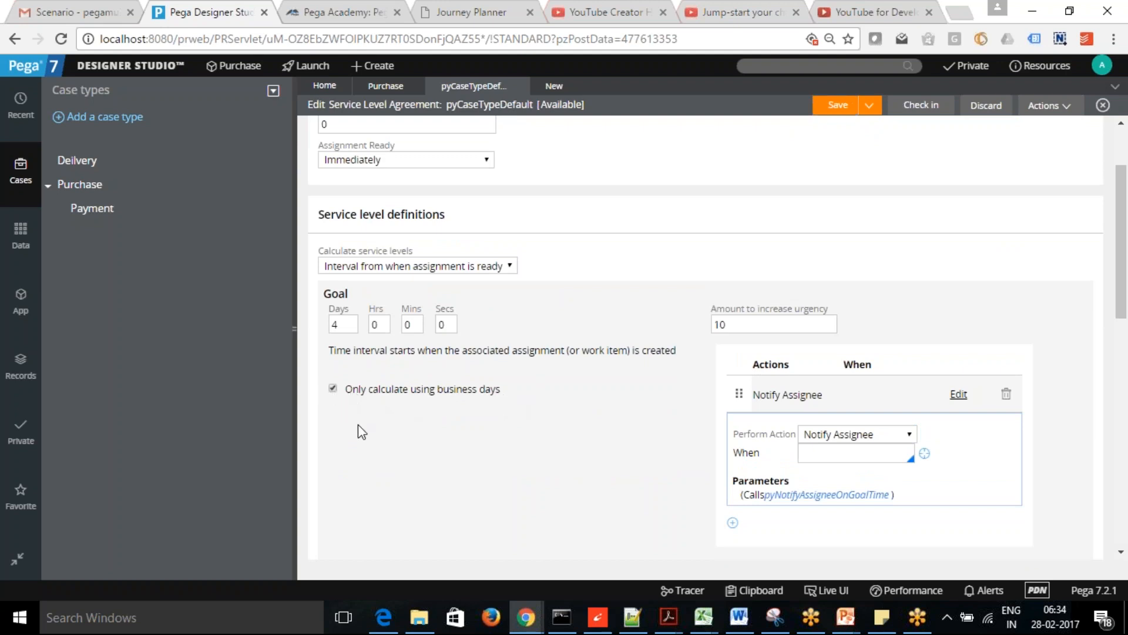
scroll(1124, 311, "down", 6)
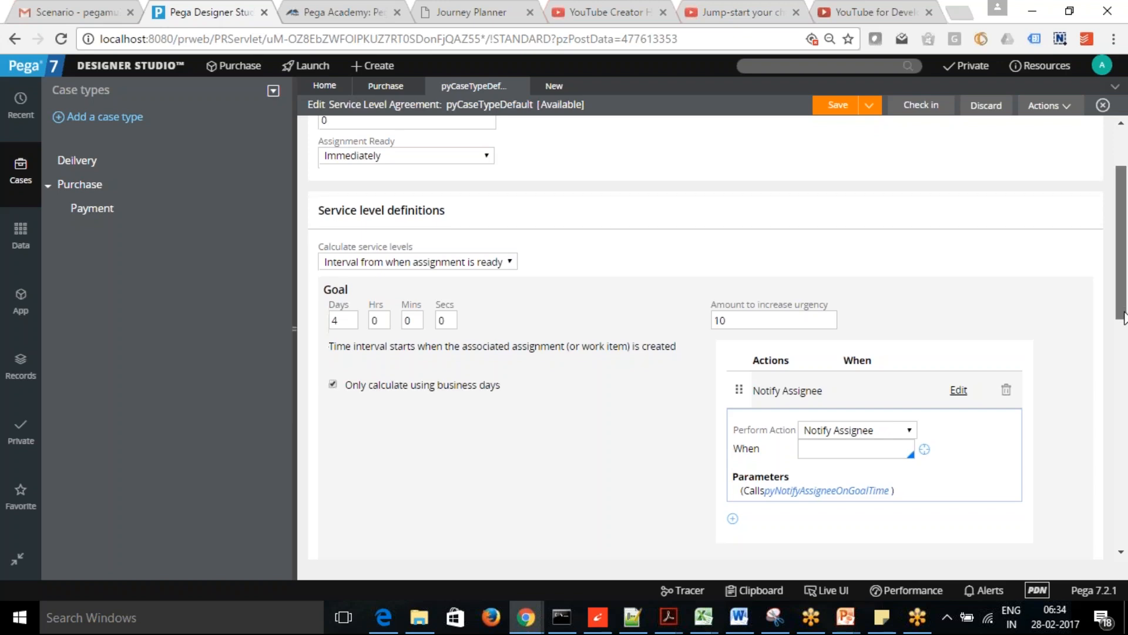
left_click(333, 314)
scroll(1123, 344, "down", 5)
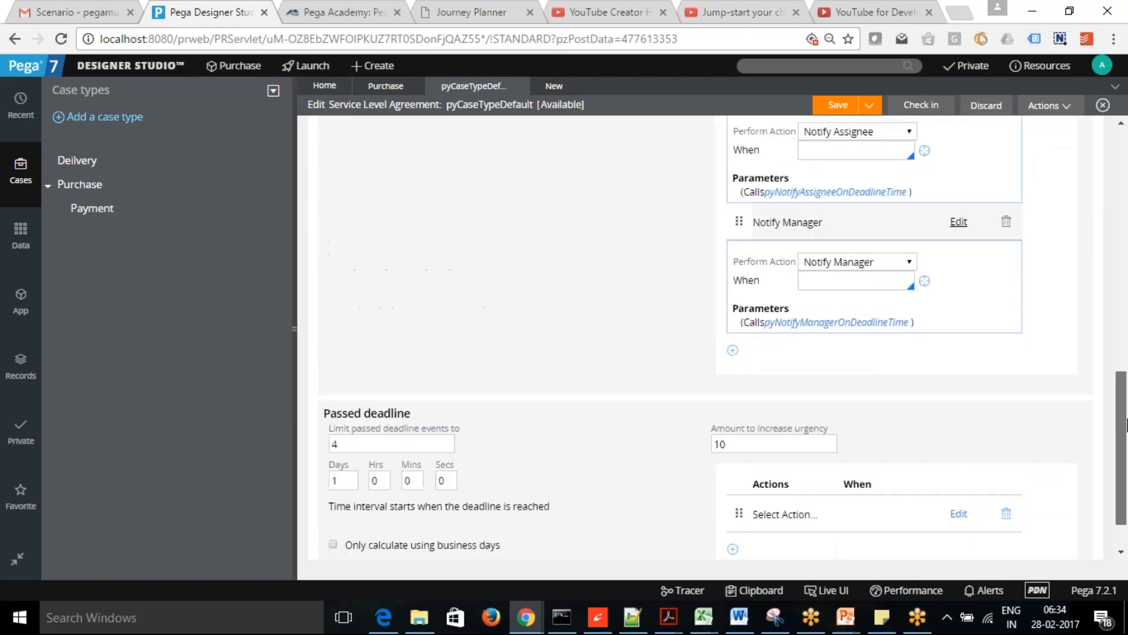
left_click(332, 506)
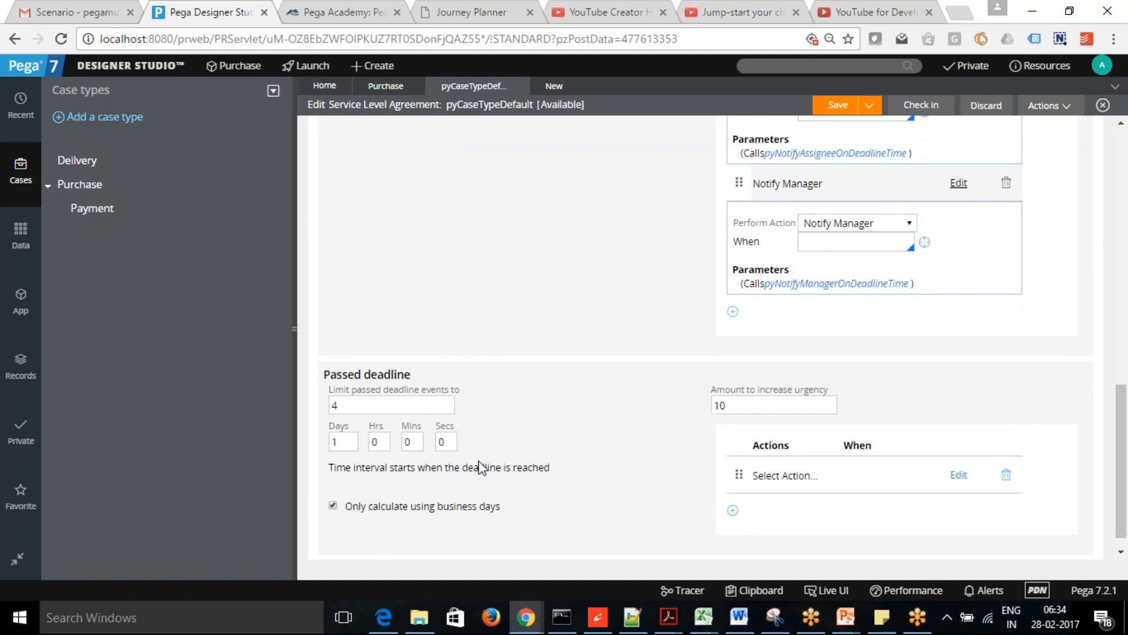
scroll(1124, 410, "down", 1)
scroll(1124, 410, "up", 10)
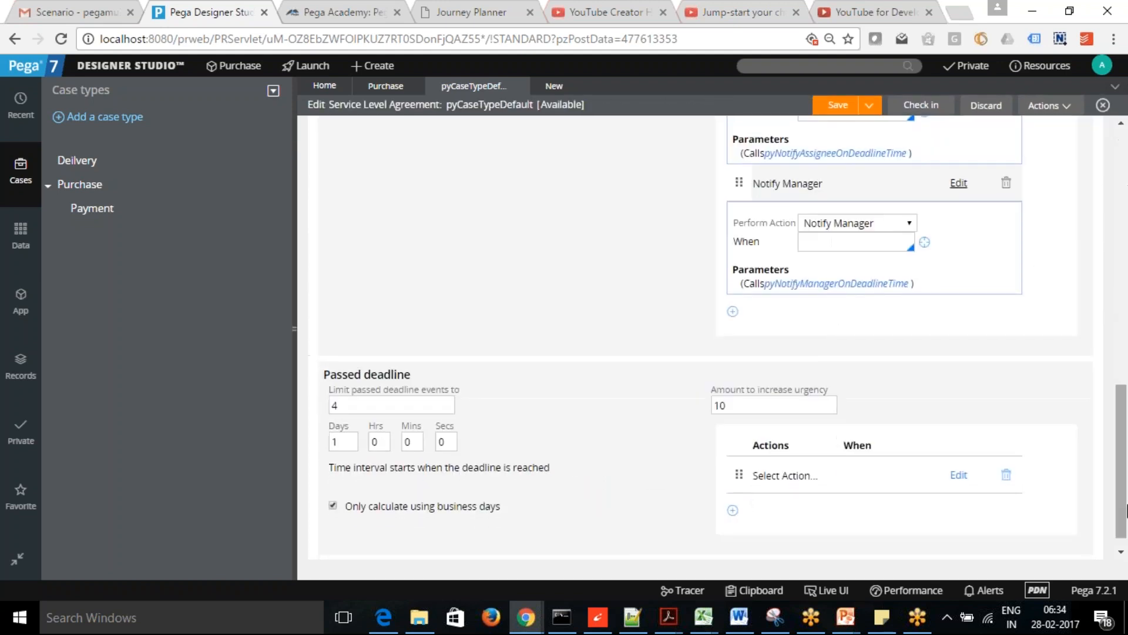
left_click_drag(1123, 532, 1123, 258)
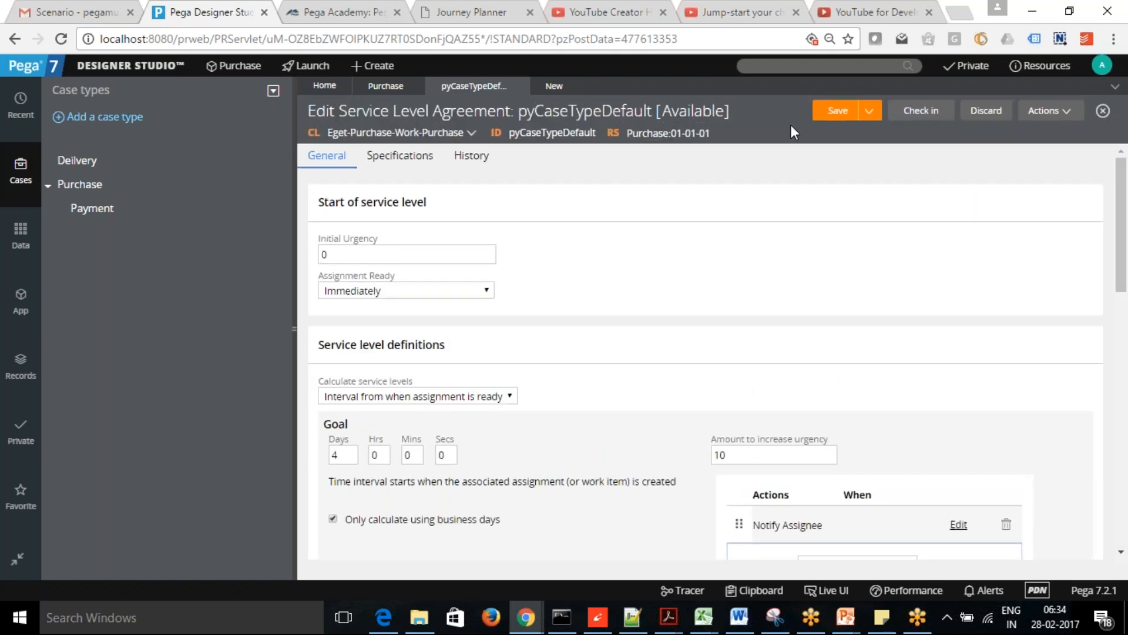
left_click(840, 113)
- On the SelectionSLA agreement, set the goal to 0 days and 12 hours
left_click(554, 86)
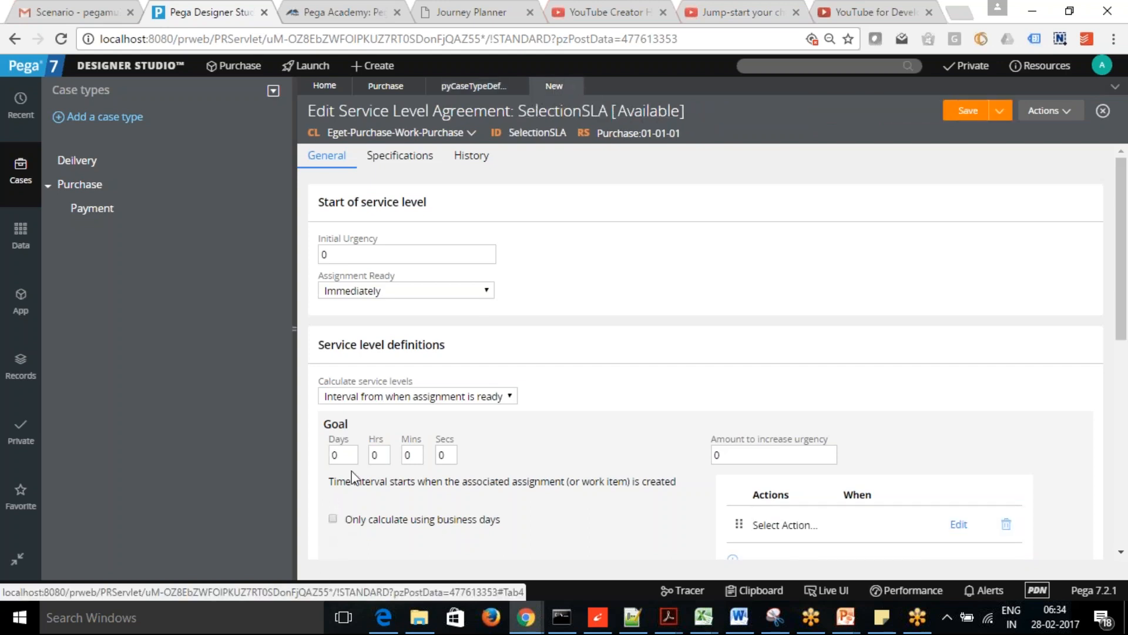
left_click(348, 456)
left_click_drag(336, 456, 311, 464)
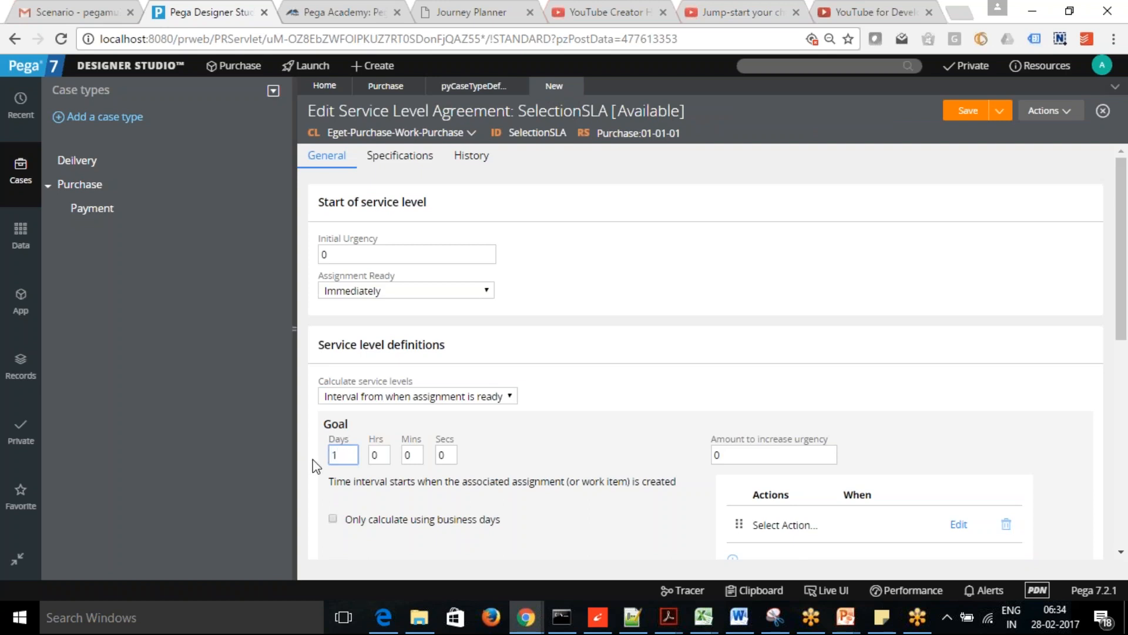
key("Tab")
- Set the SelectionSLA deadline to 24 hours and save the agreement
left_click_drag(1124, 241, 1125, 300)
scroll(322, 294, "down", 1)
left_click(379, 362)
left_click(626, 486)
left_click_drag(1123, 331, 1124, 293)
left_click_drag(730, 245, 698, 245)
left_click(1060, 230)
left_click(966, 108)
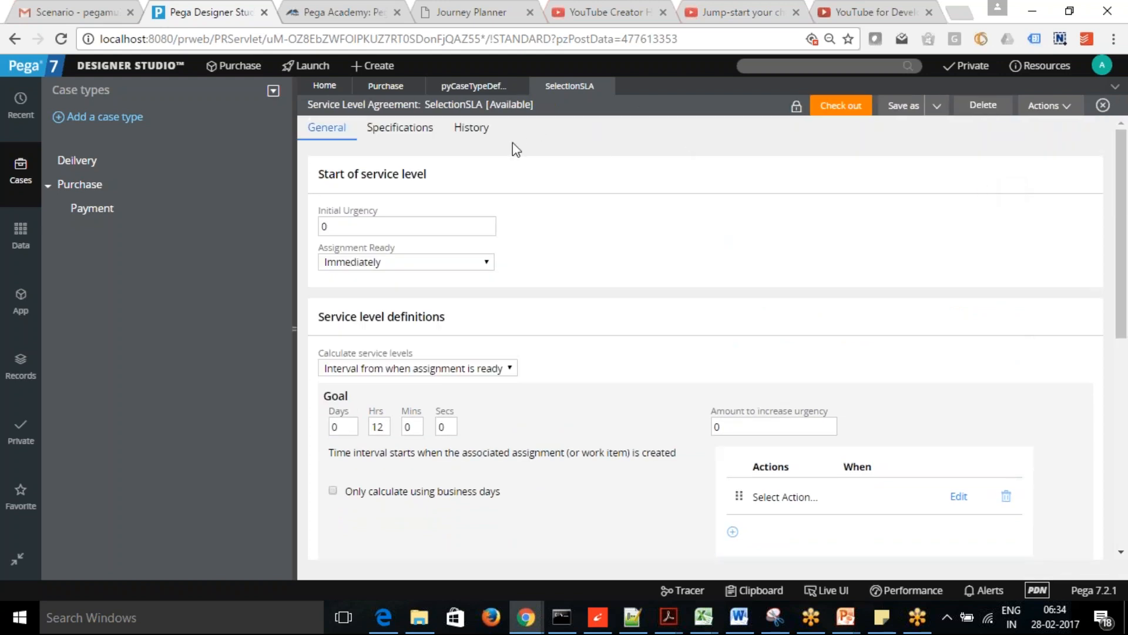
- Back in the Purchase life cycle, review the SelectProducts process SLA and start condition
left_click(385, 87)
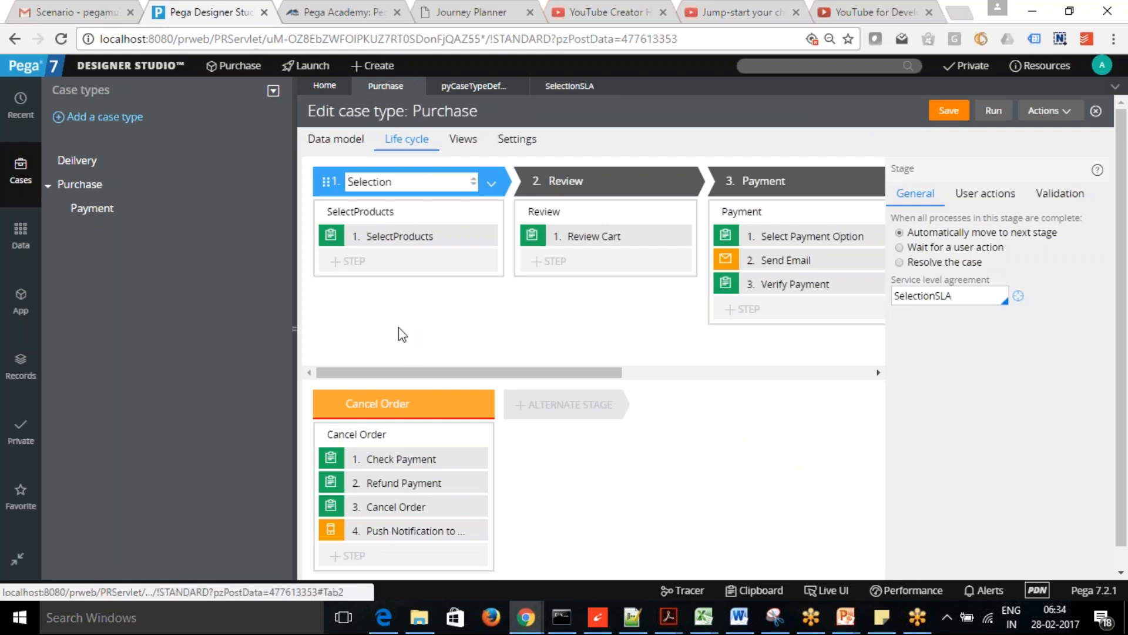
left_click(422, 222)
left_click(973, 241)
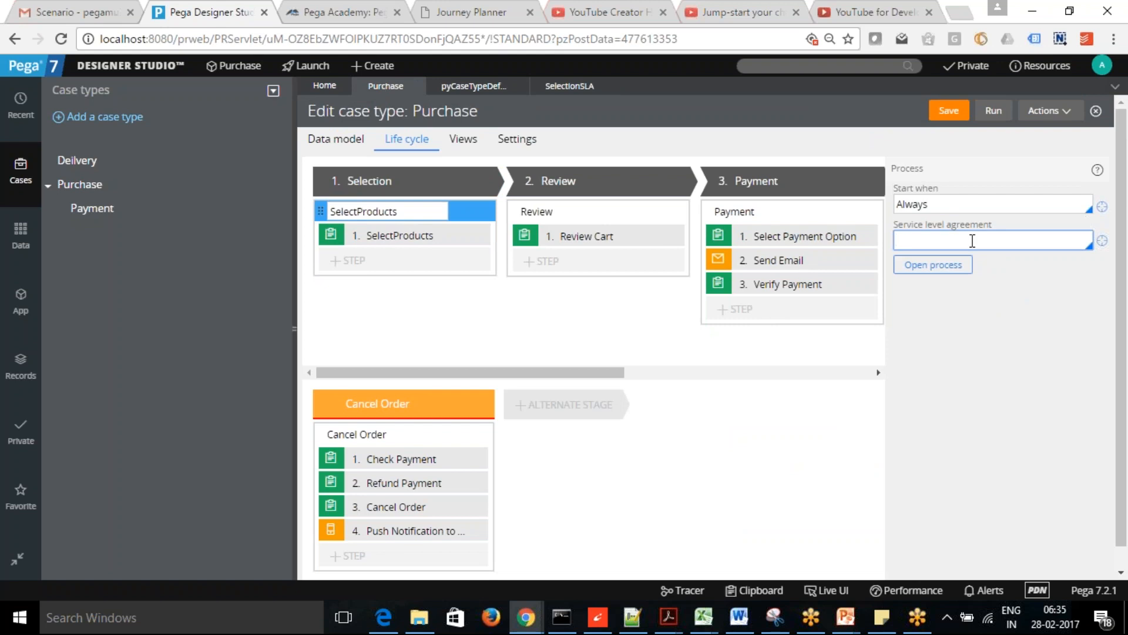
left_click(987, 199)
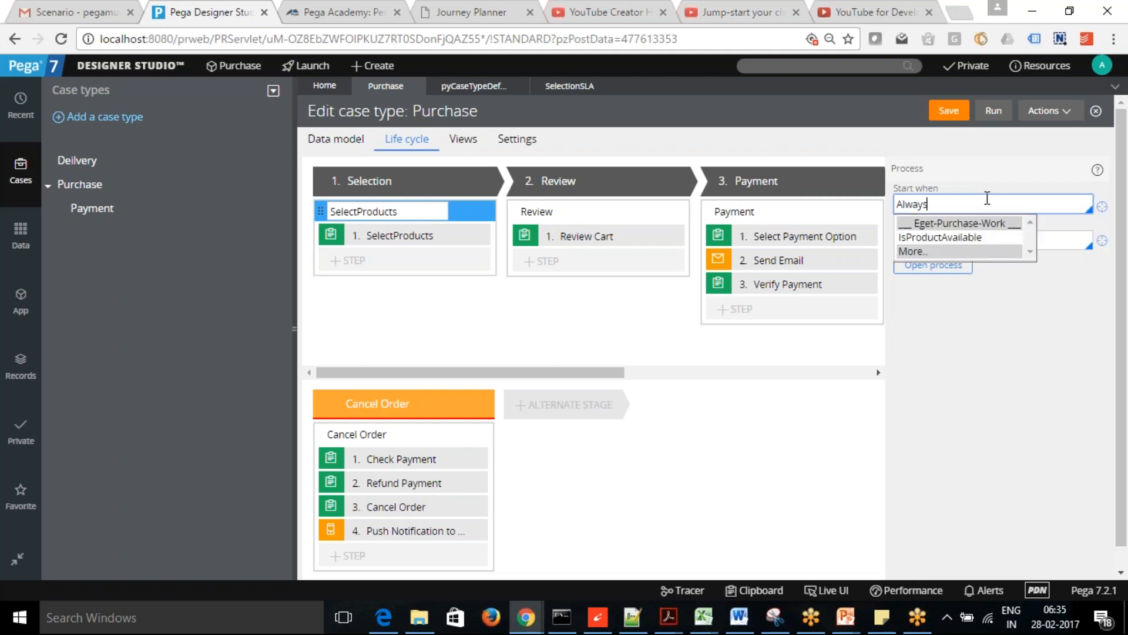
left_click(992, 171)
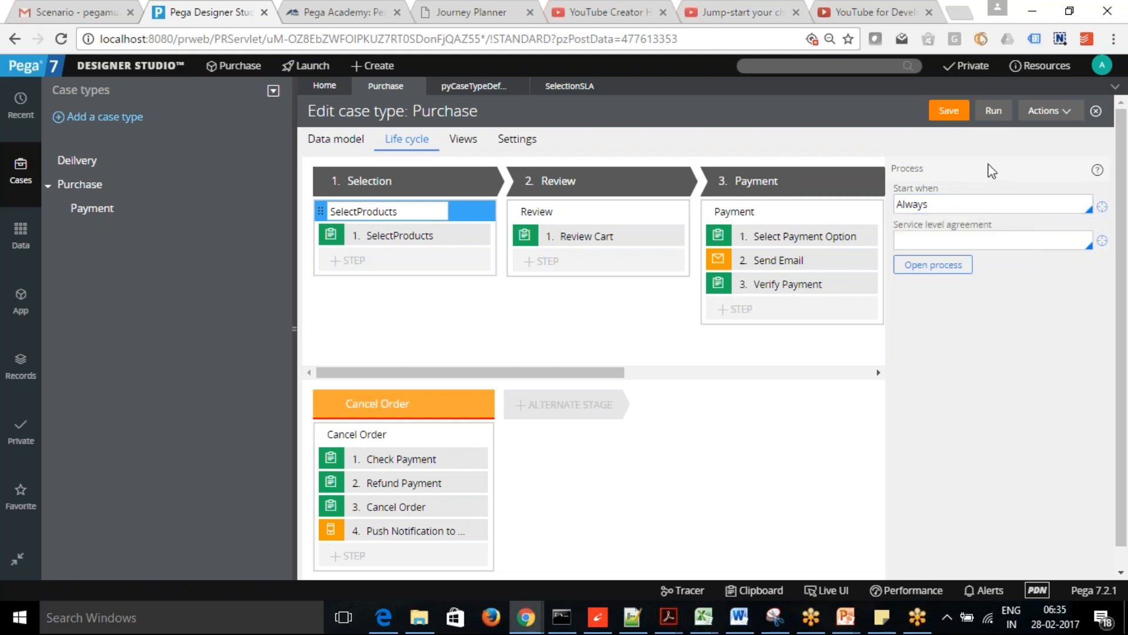
left_click(977, 238)
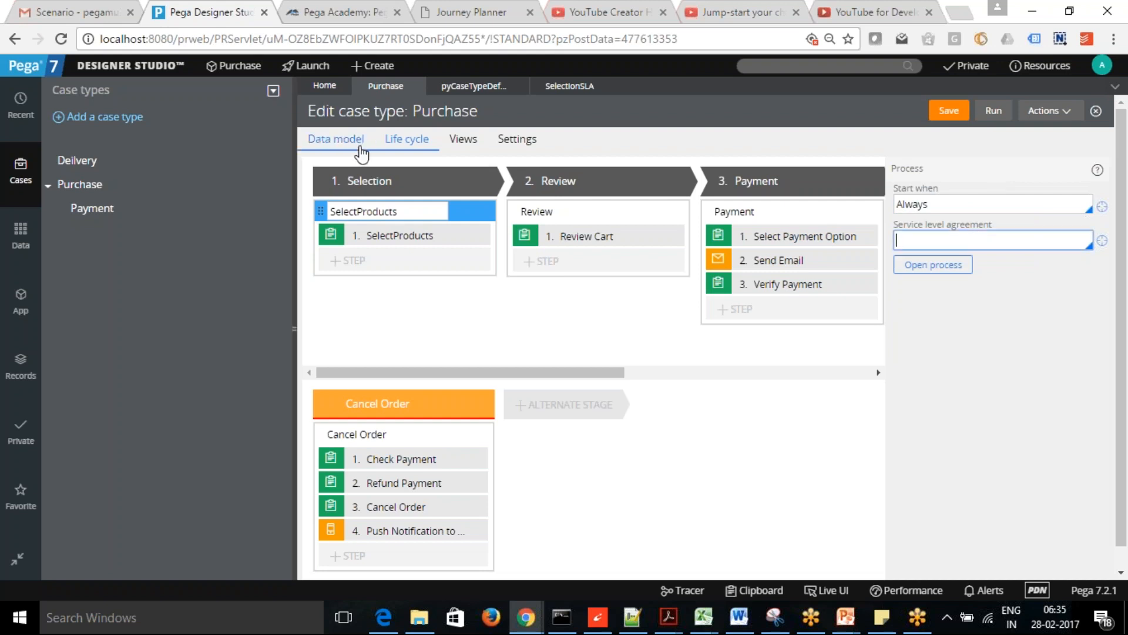
- Check the Selection stage's agreement, then bring up the SelectProducts step's properties
left_click(388, 181)
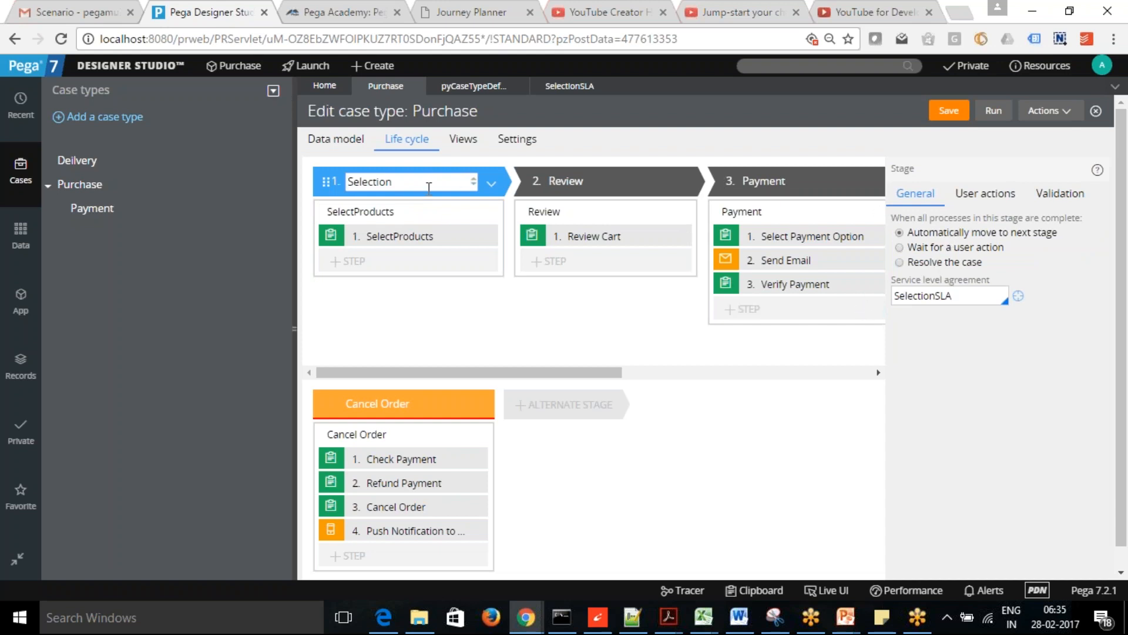
left_click(429, 218)
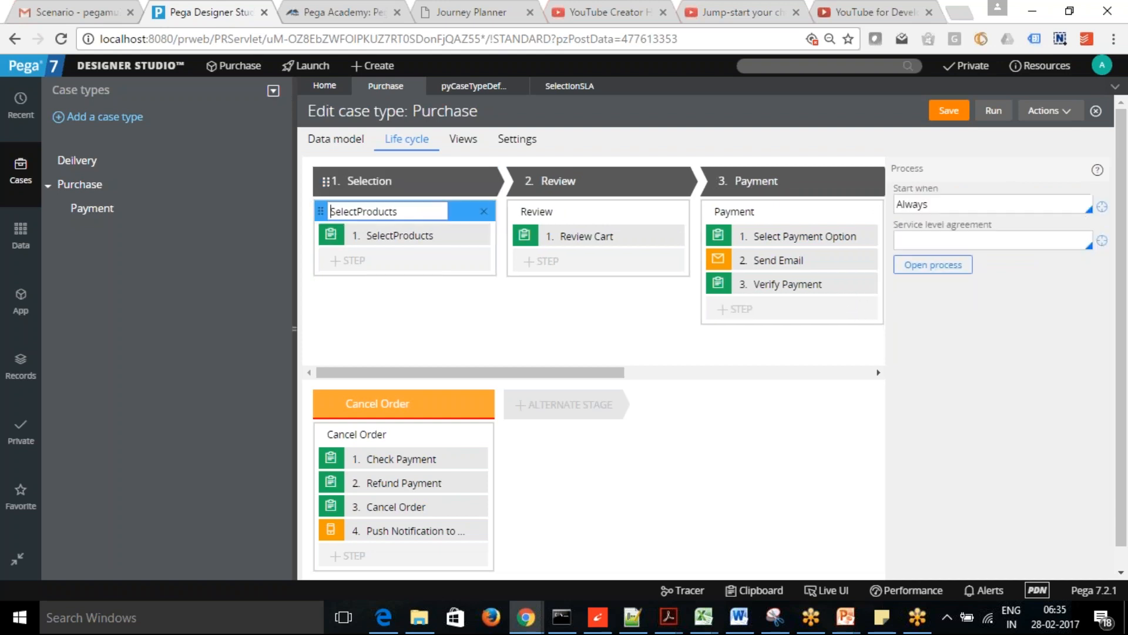
left_click(970, 239)
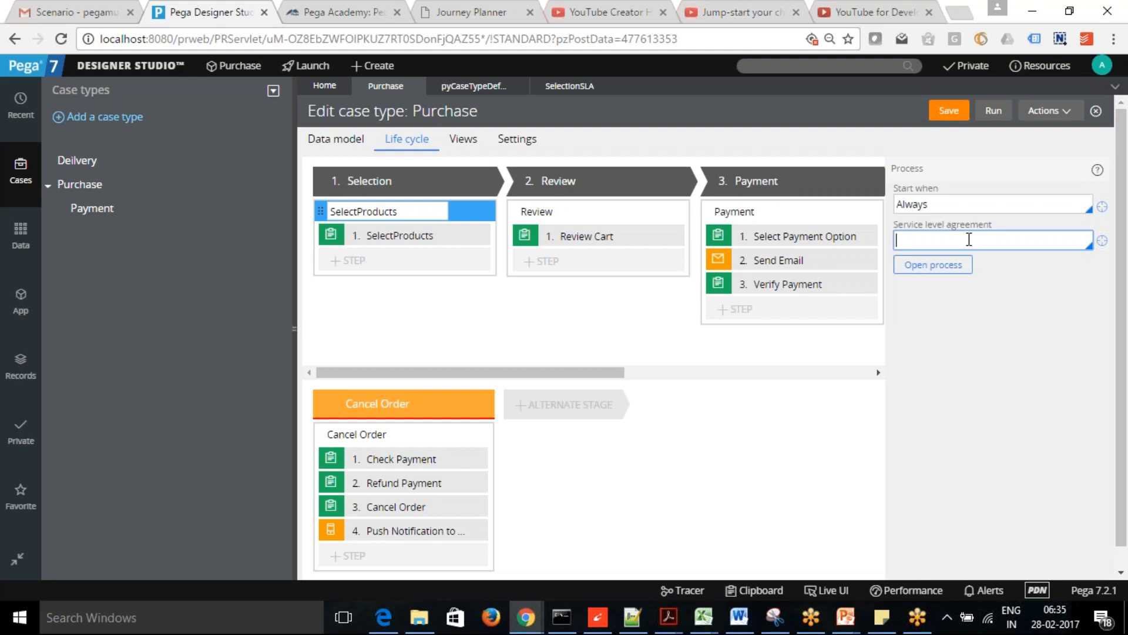
left_click(384, 241)
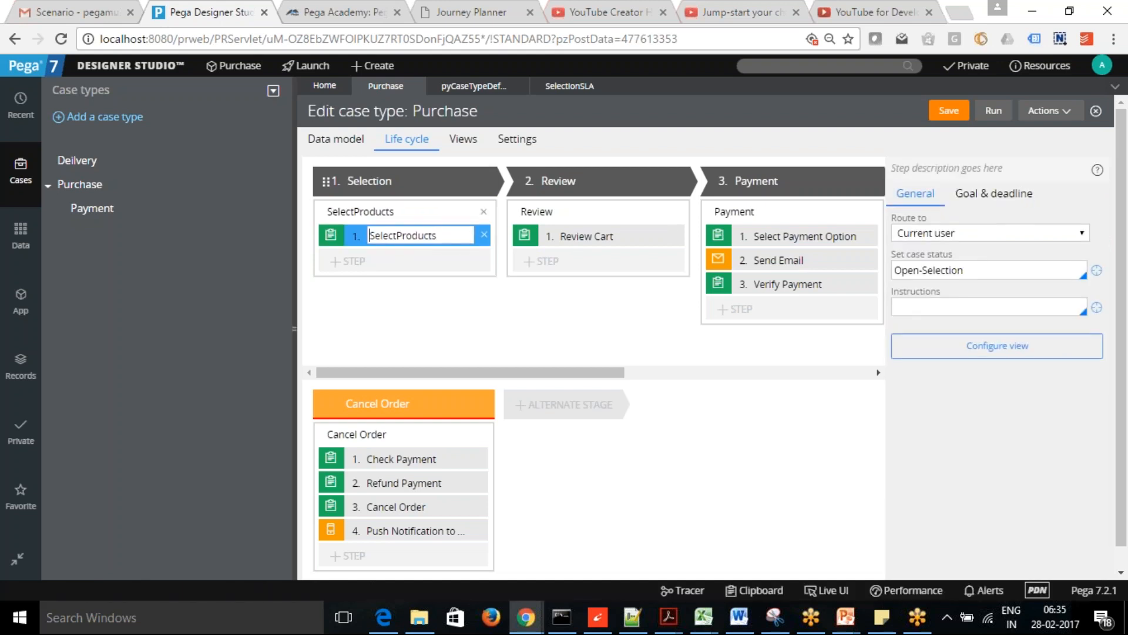
- Keep a custom goal and deadline on SelectProducts, with Notify assignee on the 1-day goal
left_click(1014, 196)
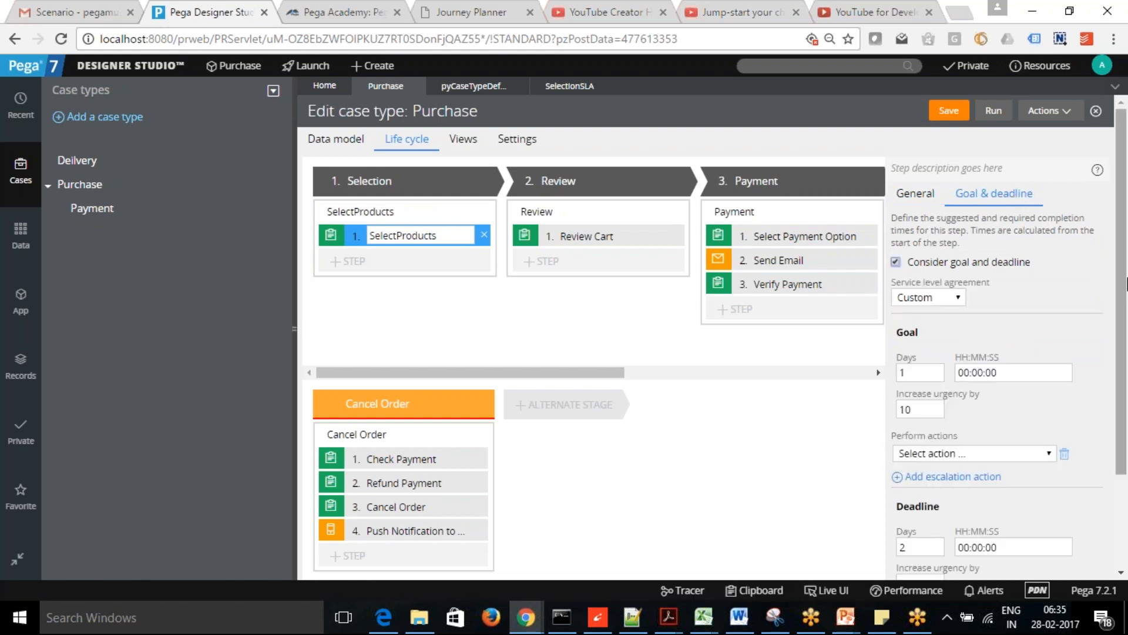
left_click_drag(1123, 290, 1125, 395)
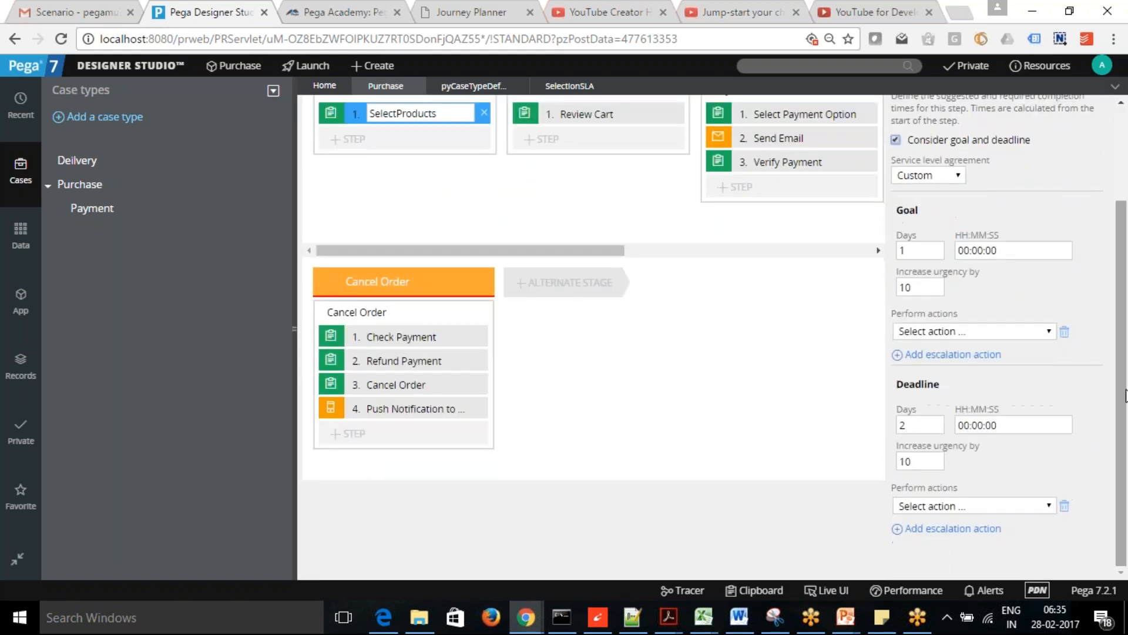
left_click(959, 175)
left_click(959, 176)
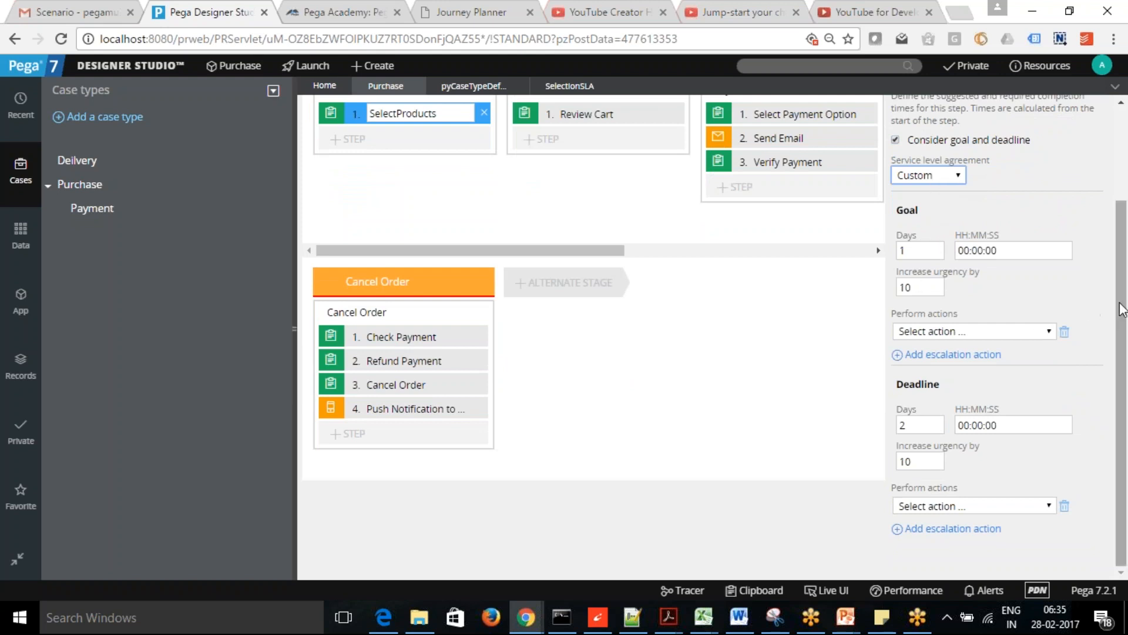
left_click(1048, 332)
left_click(1006, 361)
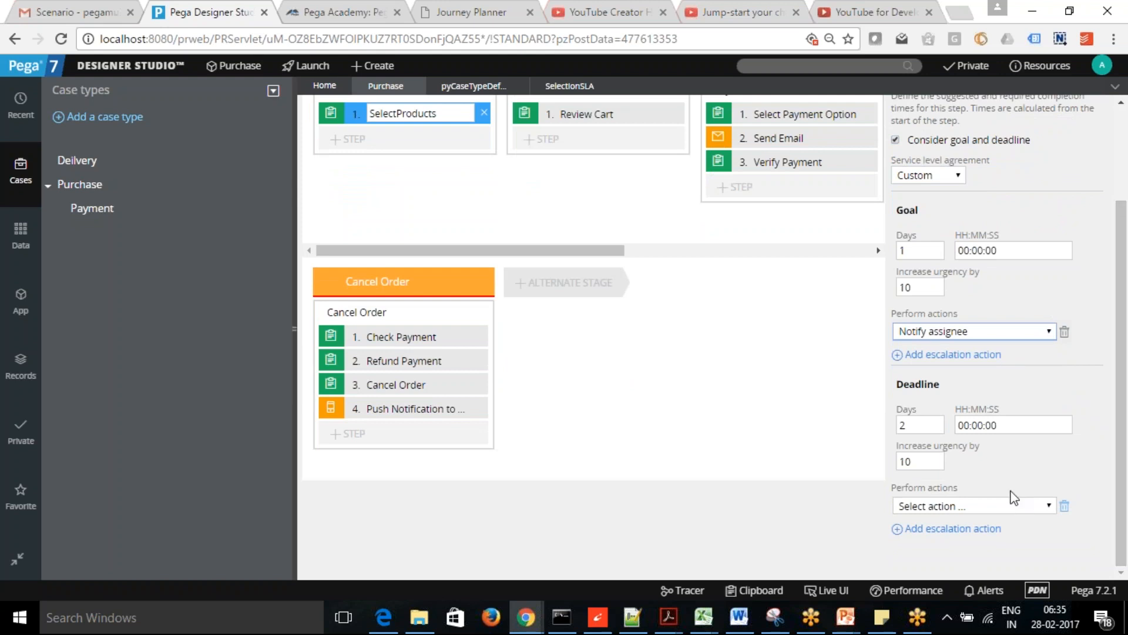
- Set the 2-day deadline's escalation action to Notify manager
left_click(1050, 506)
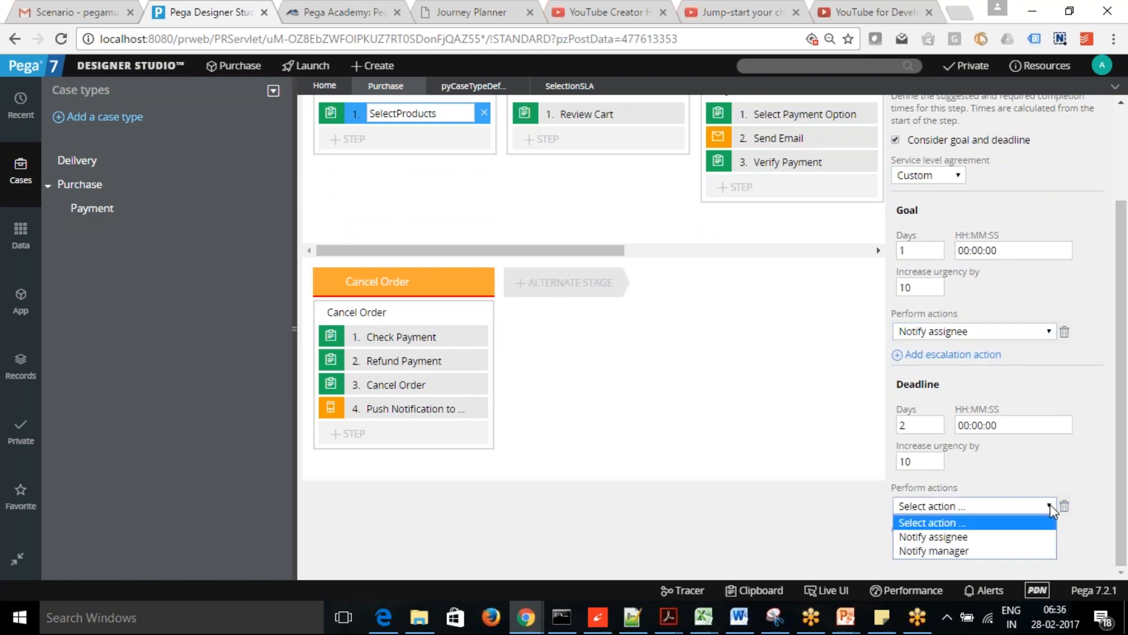
left_click(1007, 551)
left_click(734, 523)
left_click_drag(1122, 432, 1121, 252)
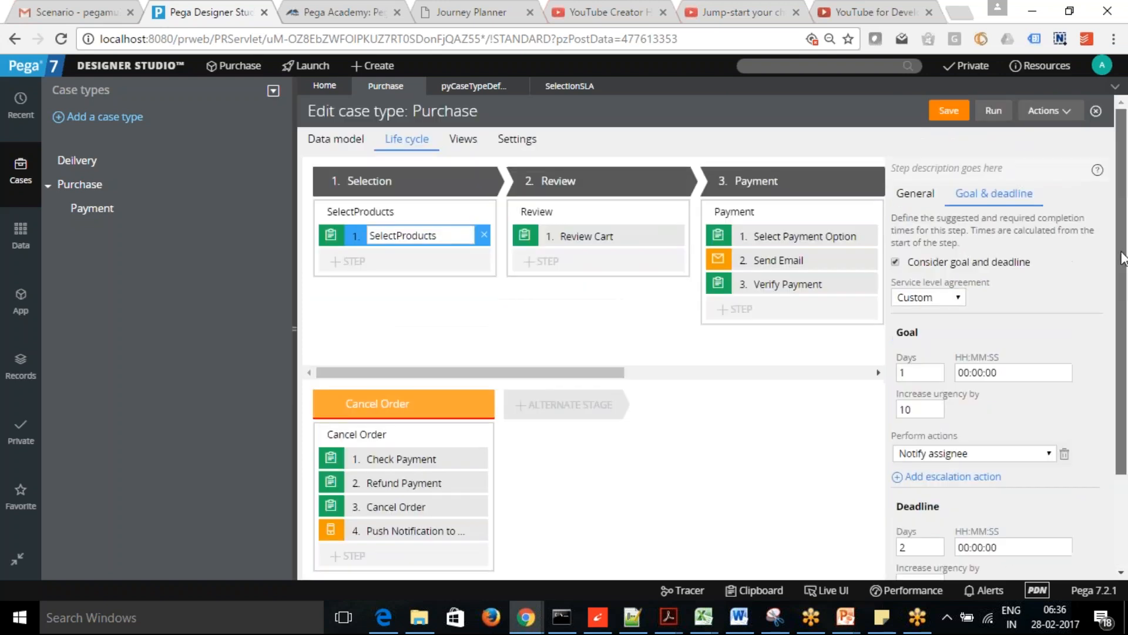
- Save Purchase, then inspect the checked-out records, including the Stage1_Flow_0 flow rule
left_click(948, 113)
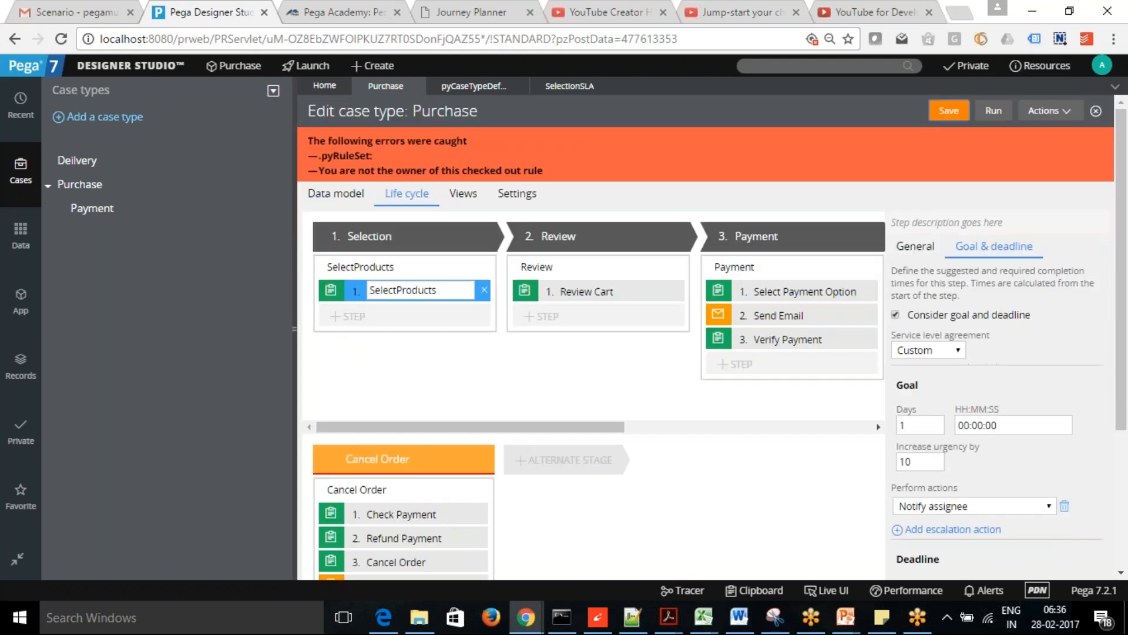
left_click(975, 66)
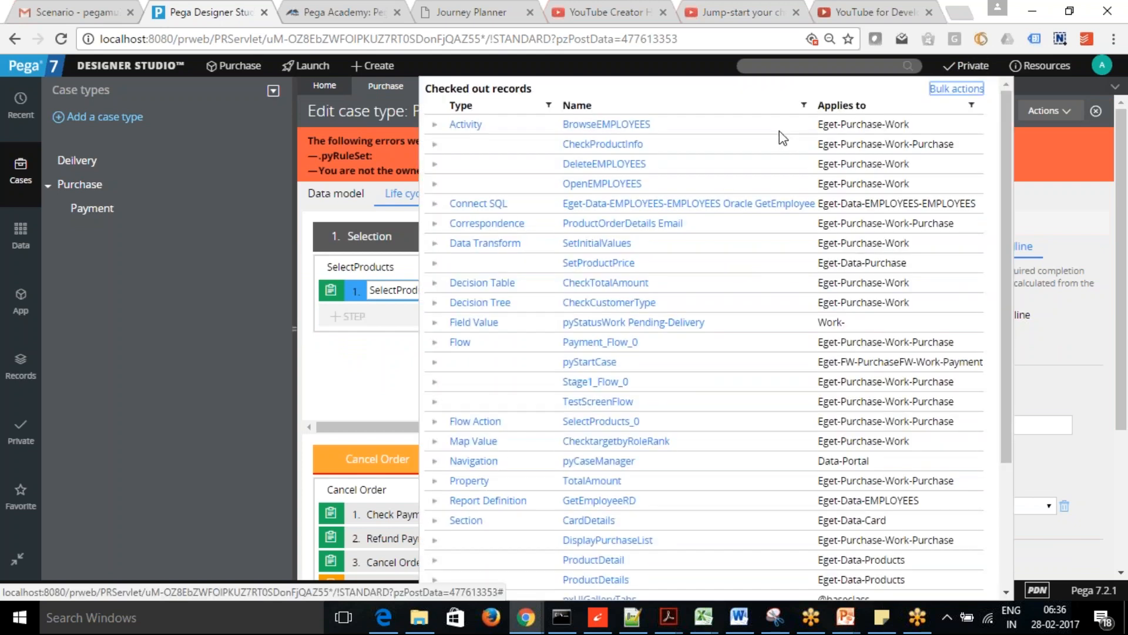
left_click(612, 384)
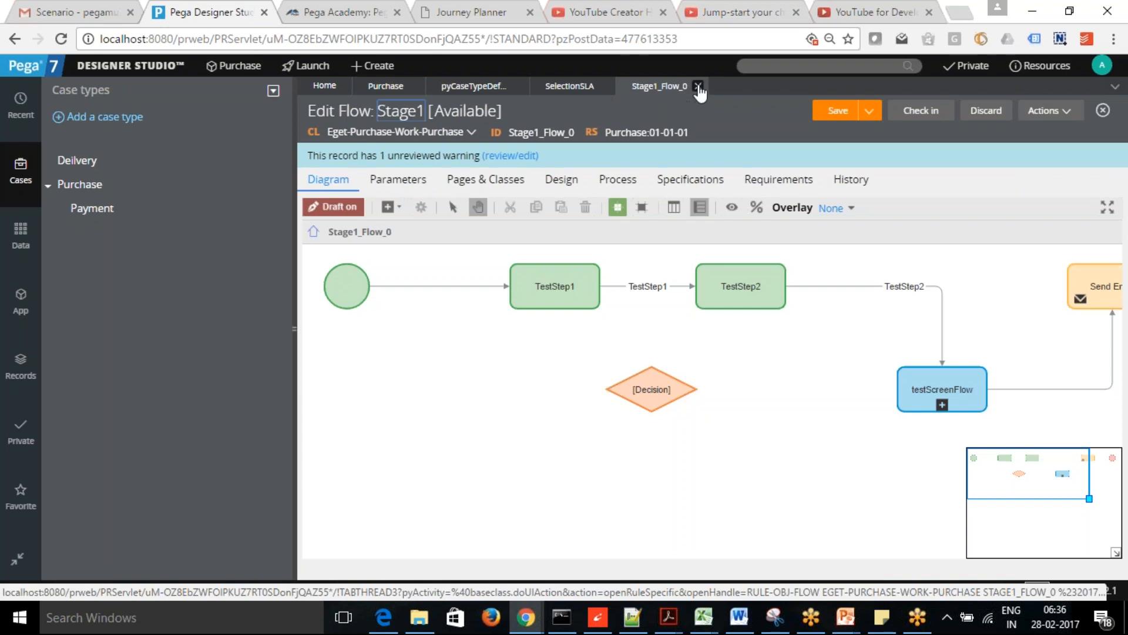
left_click(698, 87)
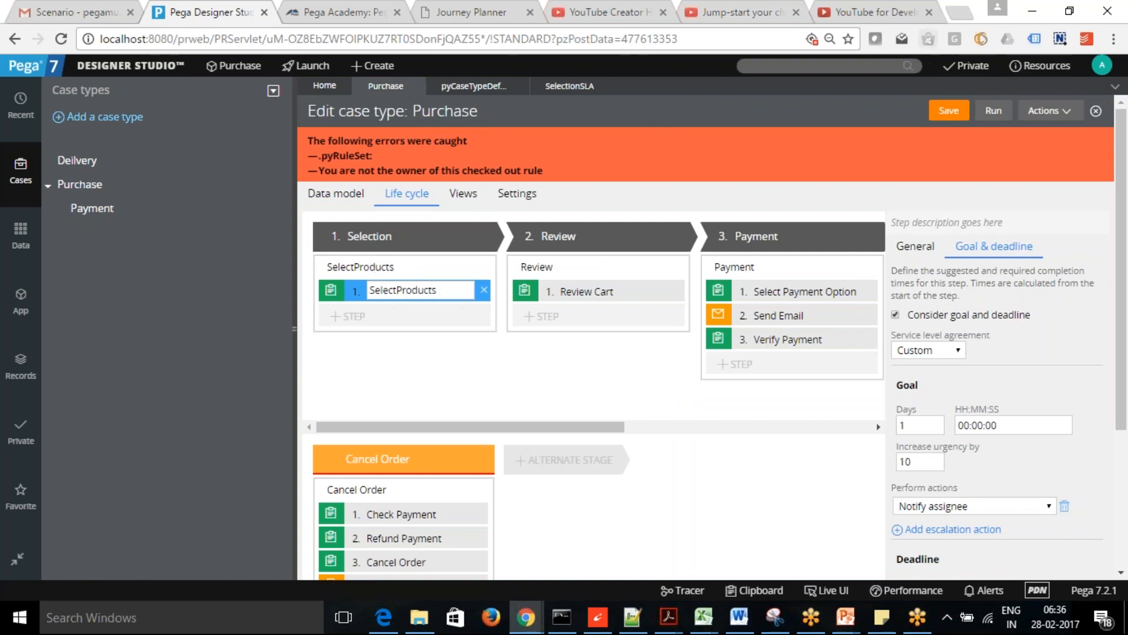
left_click(968, 66)
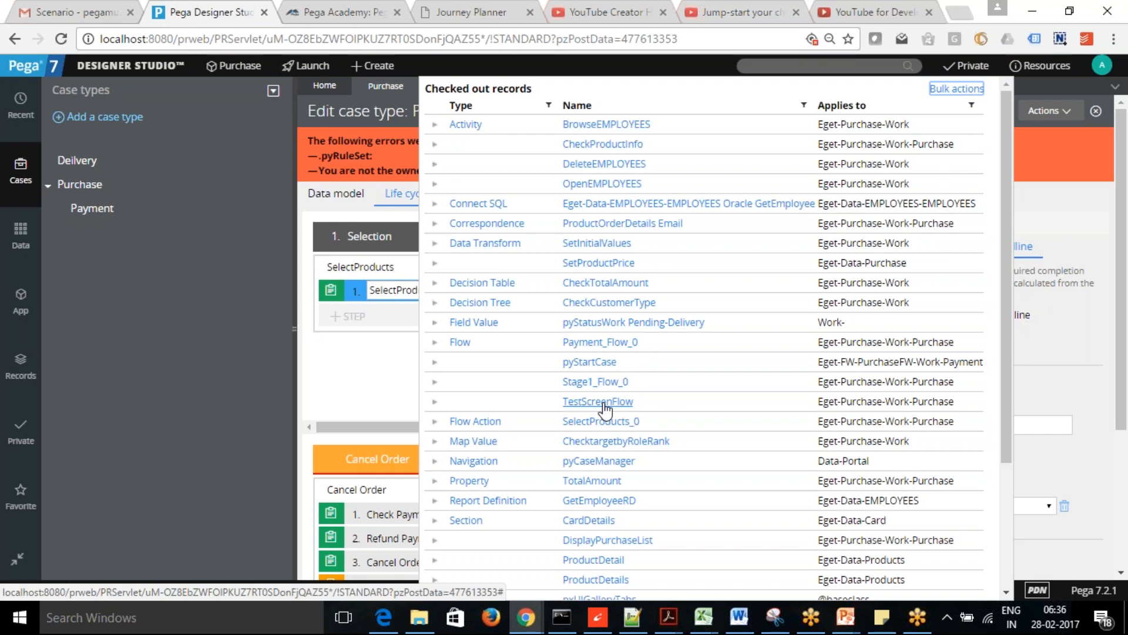
left_click(1049, 201)
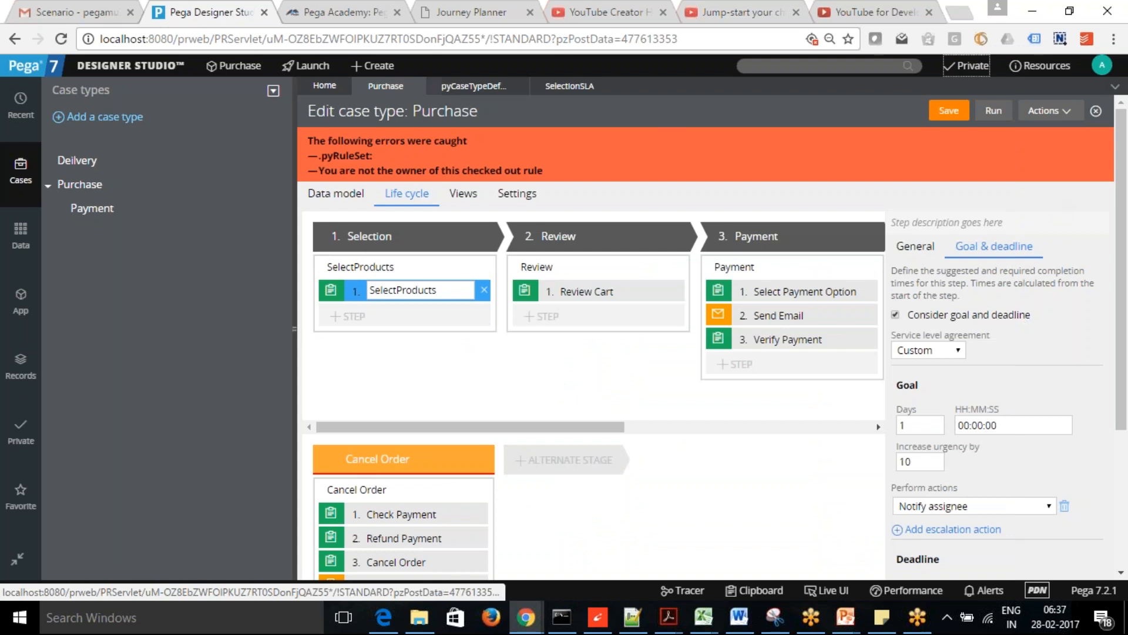
- Check in the pyCaseTypeDefault service level agreement with the comment 'WIP'
left_click(464, 88)
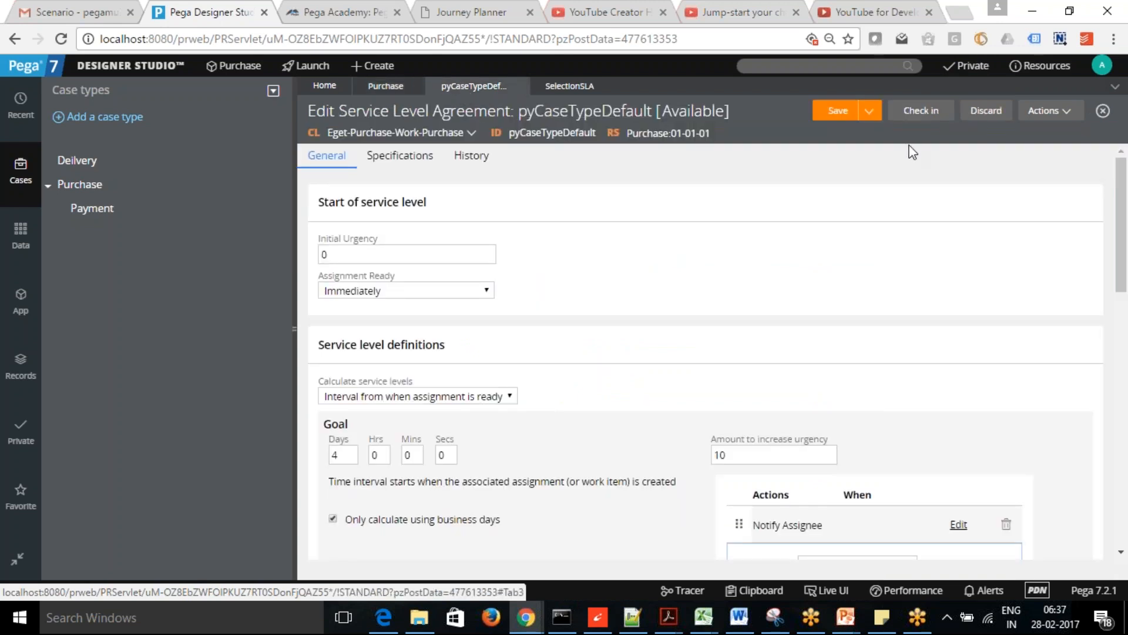
left_click(922, 112)
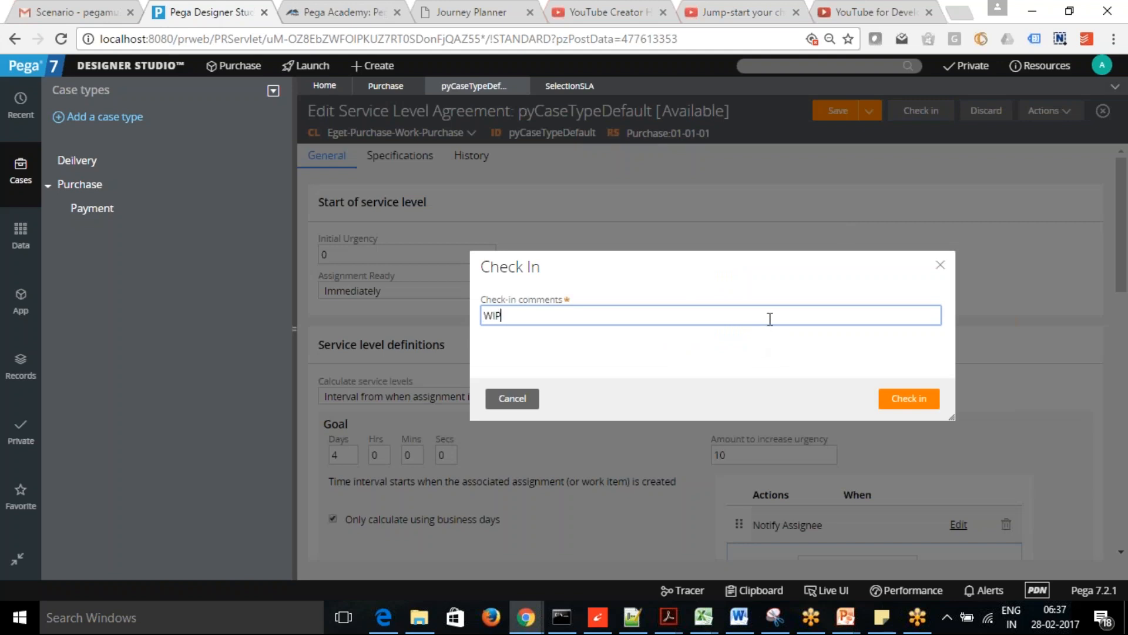
type("WIP")
left_click(915, 400)
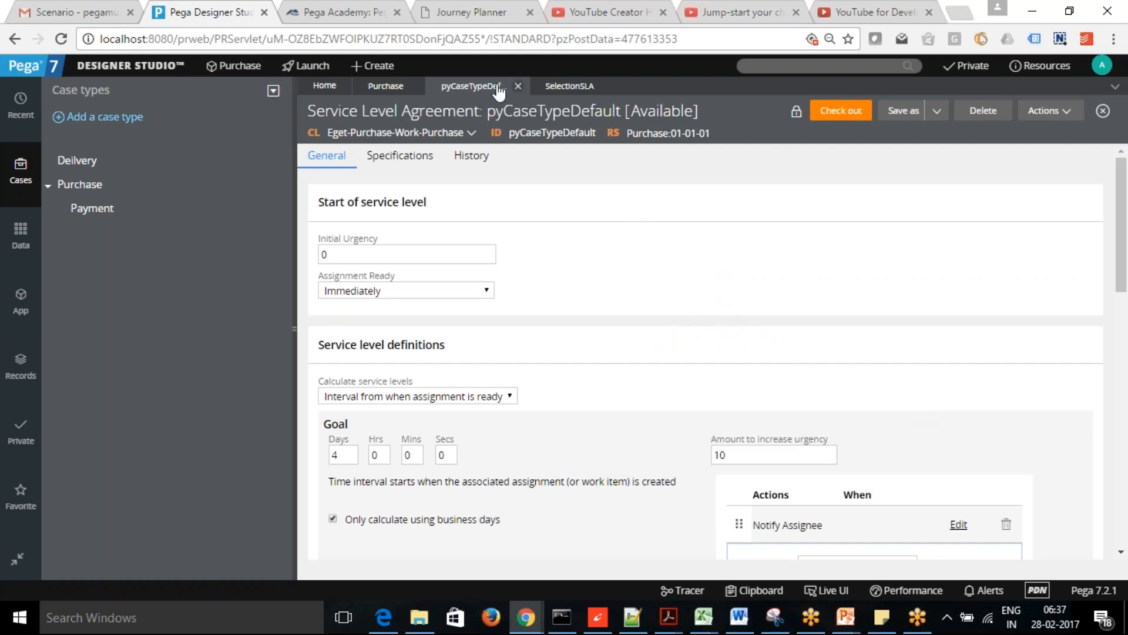
- Close the pyCaseTypeDefault and SelectionSLA tabs and save the Purchase case type twice
left_click(518, 87)
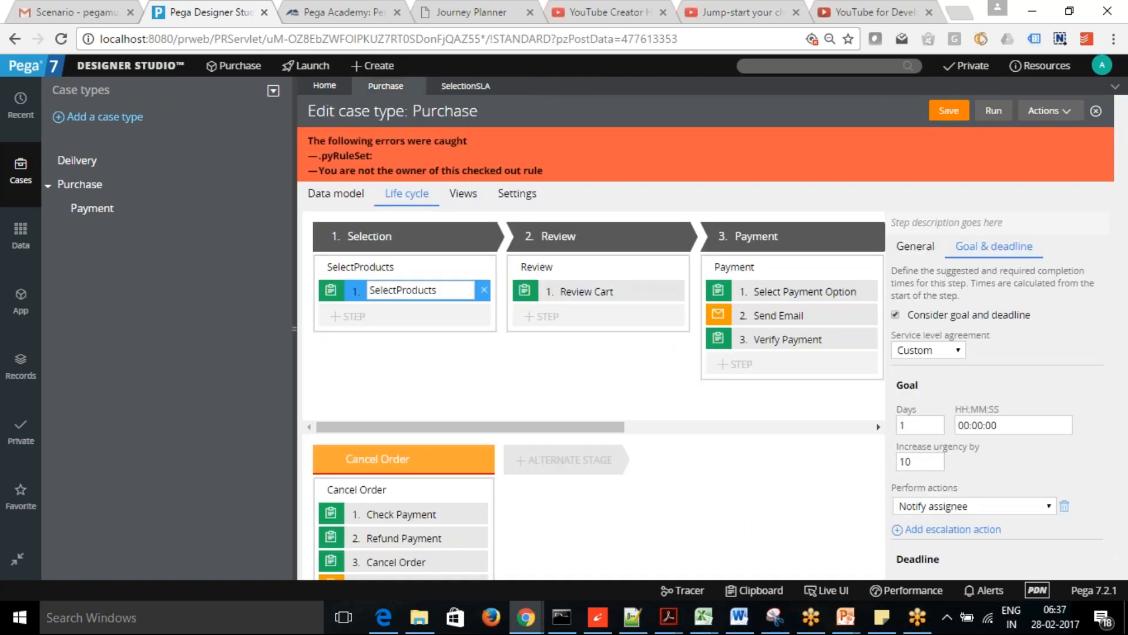
left_click(476, 88)
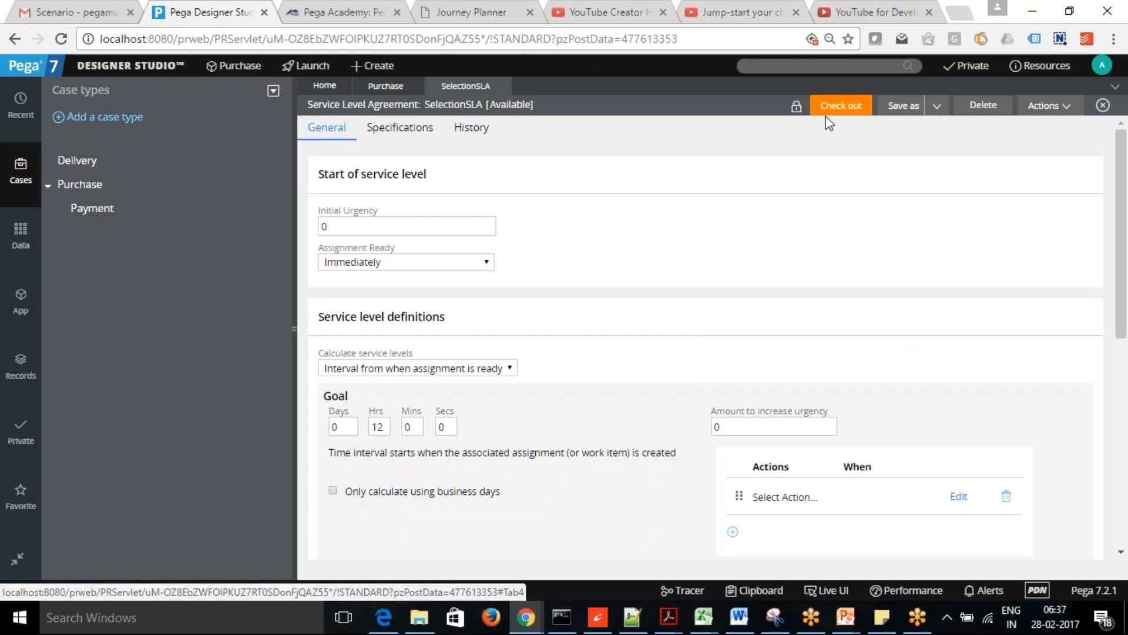
left_click(502, 87)
left_click(949, 112)
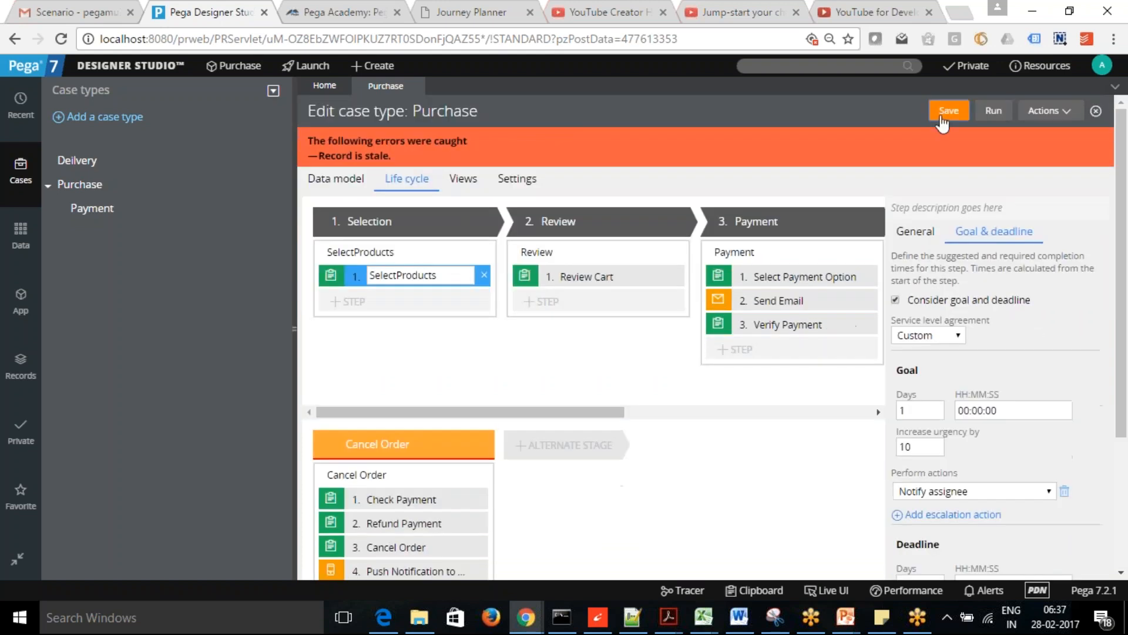
left_click(948, 113)
- Review the checked-out records, save Purchase, then reload it with Actions > Refresh
left_click(969, 65)
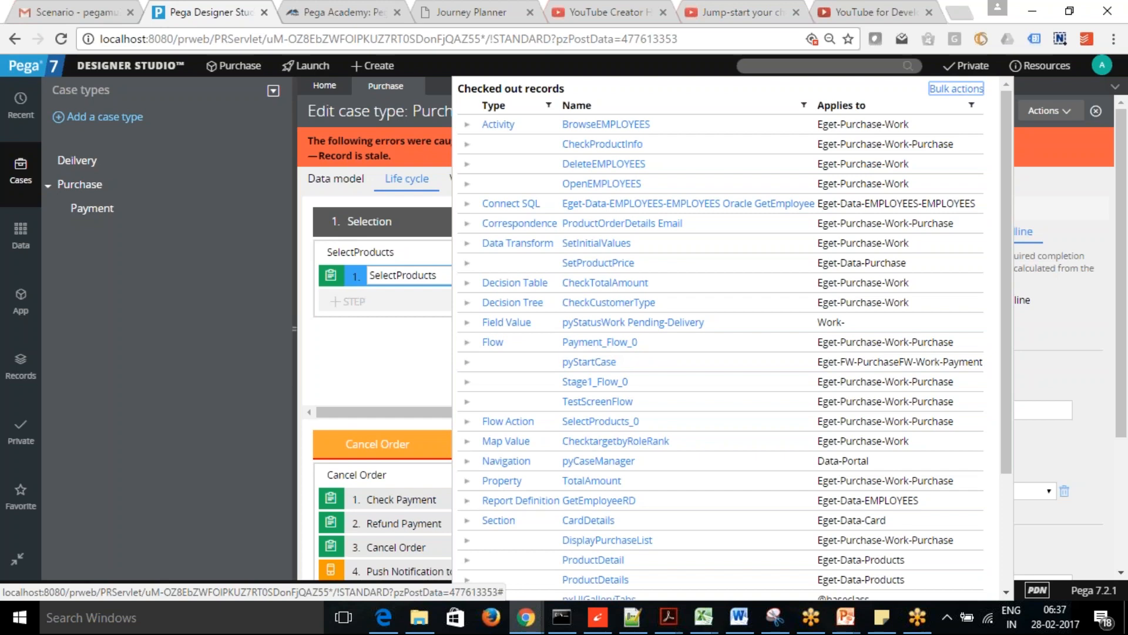
left_click(967, 65)
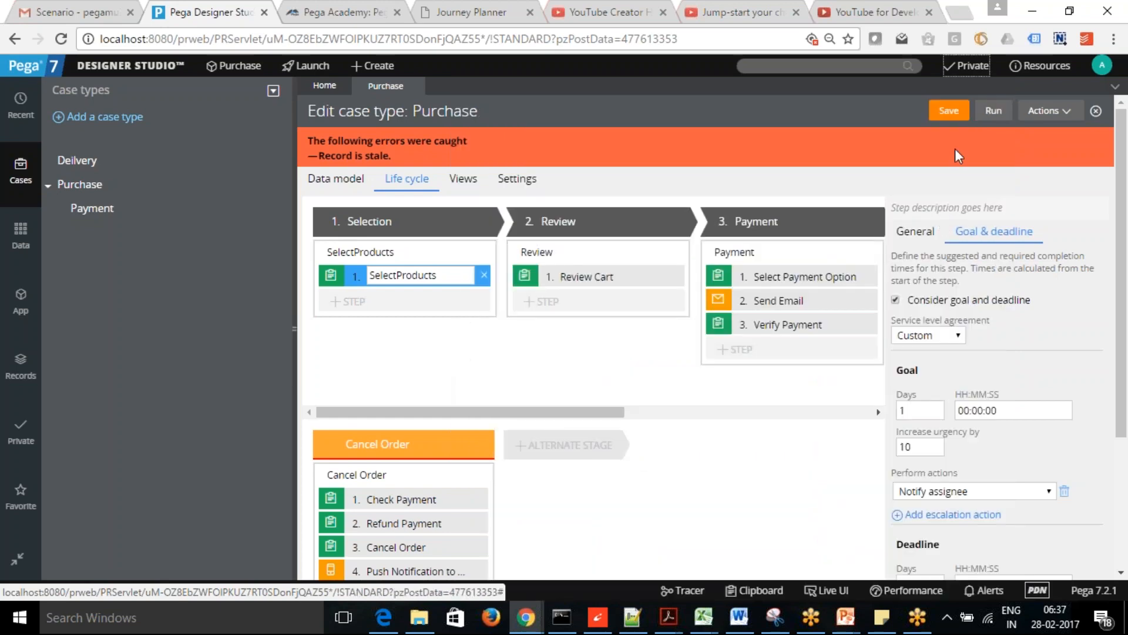
left_click(948, 112)
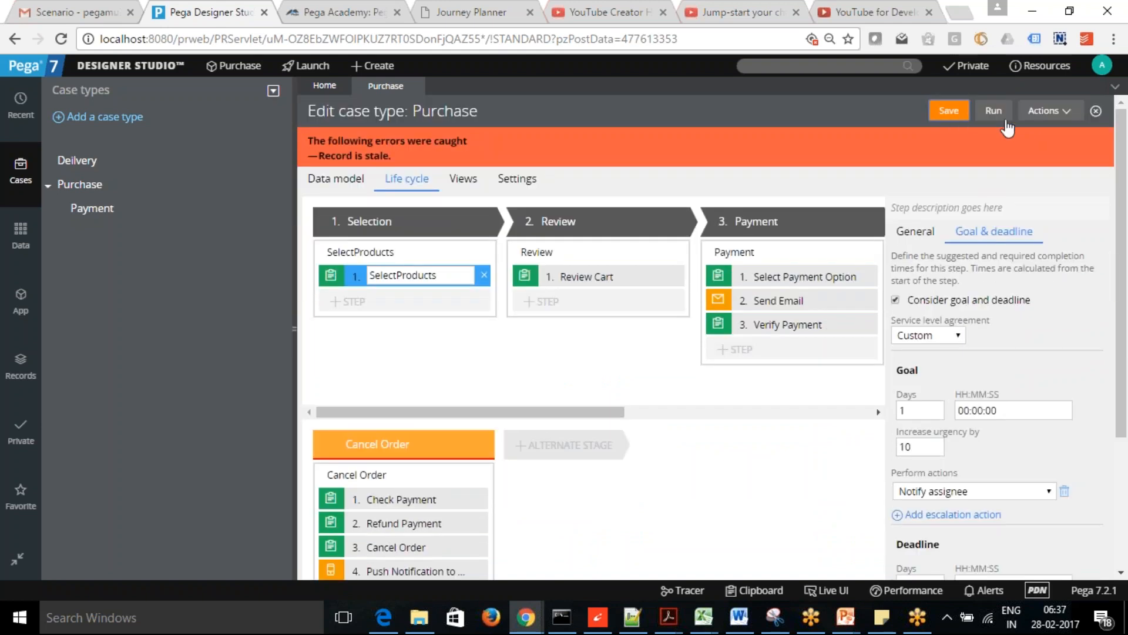
left_click(1071, 113)
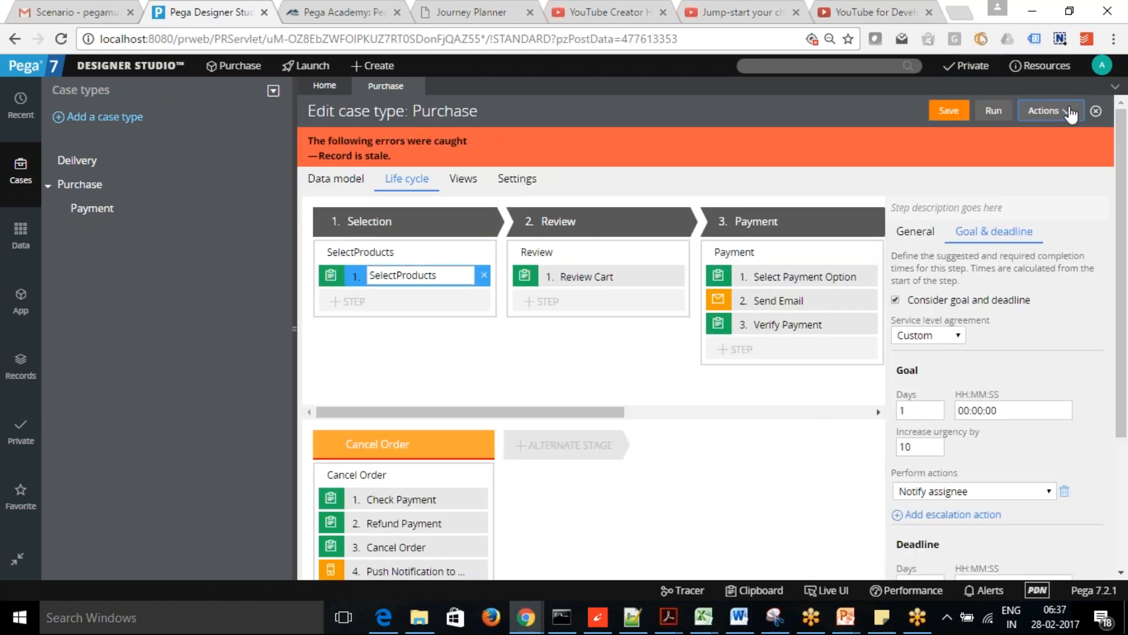
left_click(1025, 154)
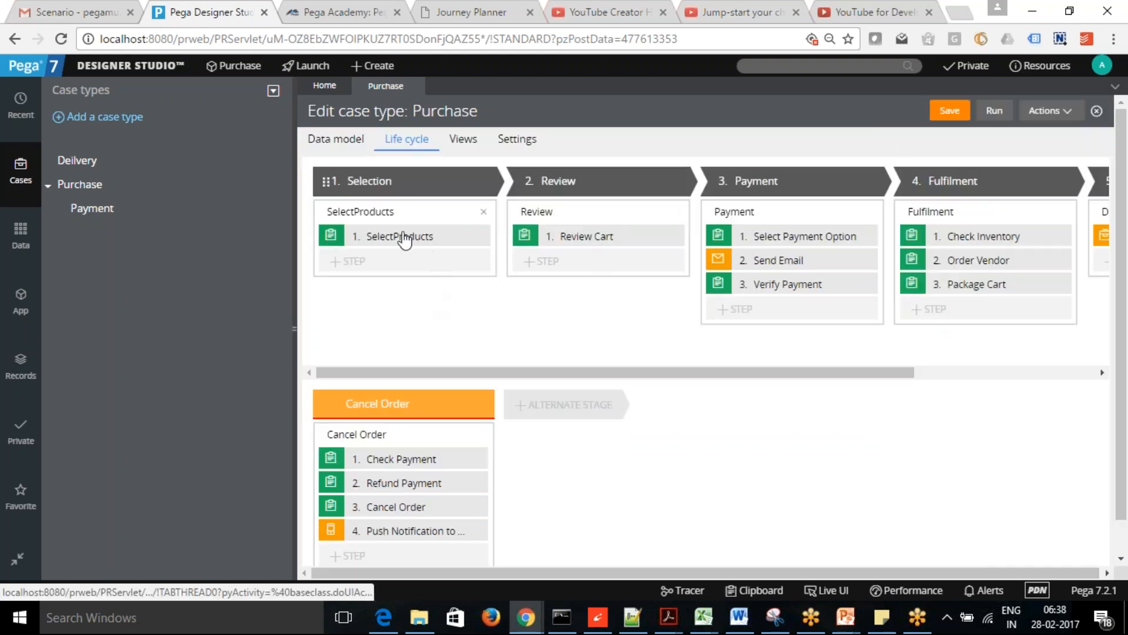
- Save the Purchase case type again from the SelectProducts step's Goal & deadline settings
left_click(402, 237)
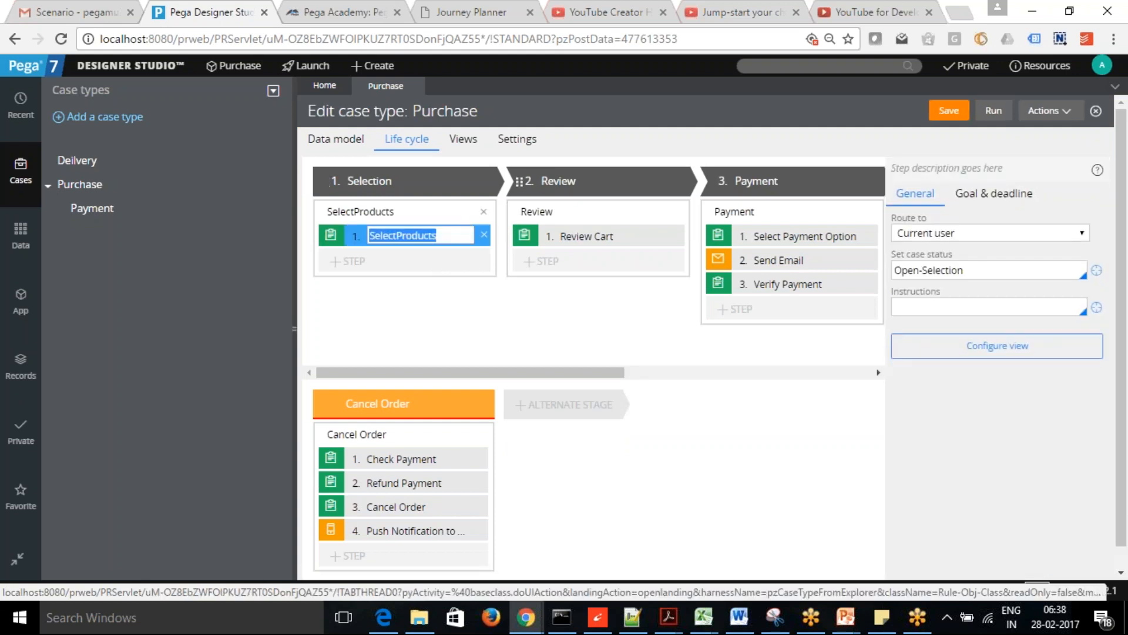
left_click(996, 194)
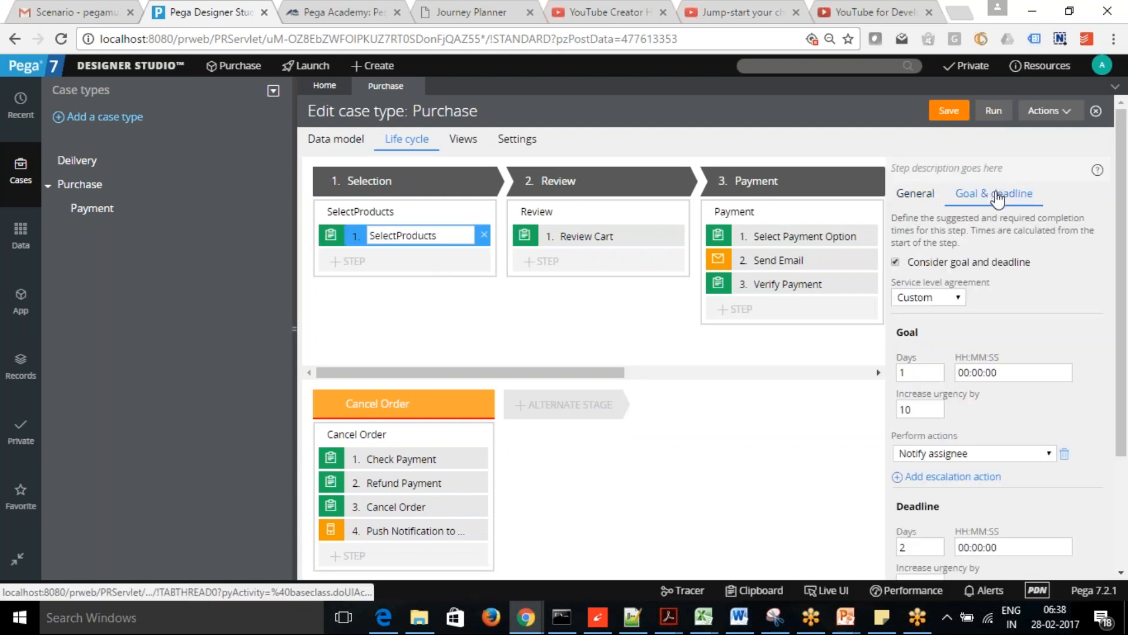
left_click(949, 110)
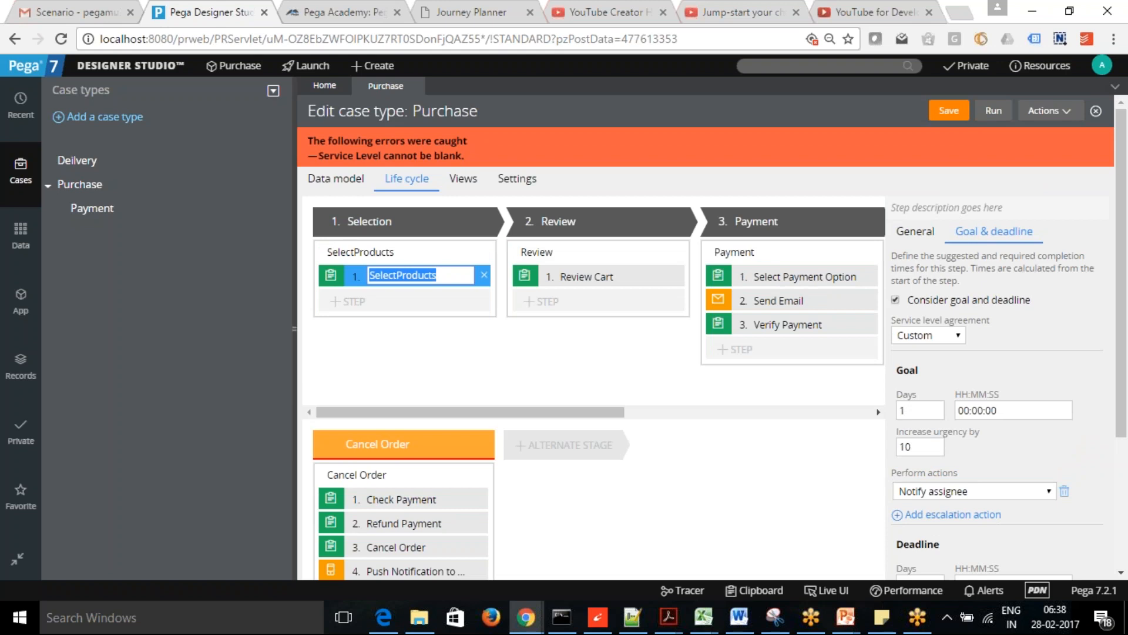
- Give the Purchase case a 5-day goal and a 7-day deadline, and save
left_click(520, 184)
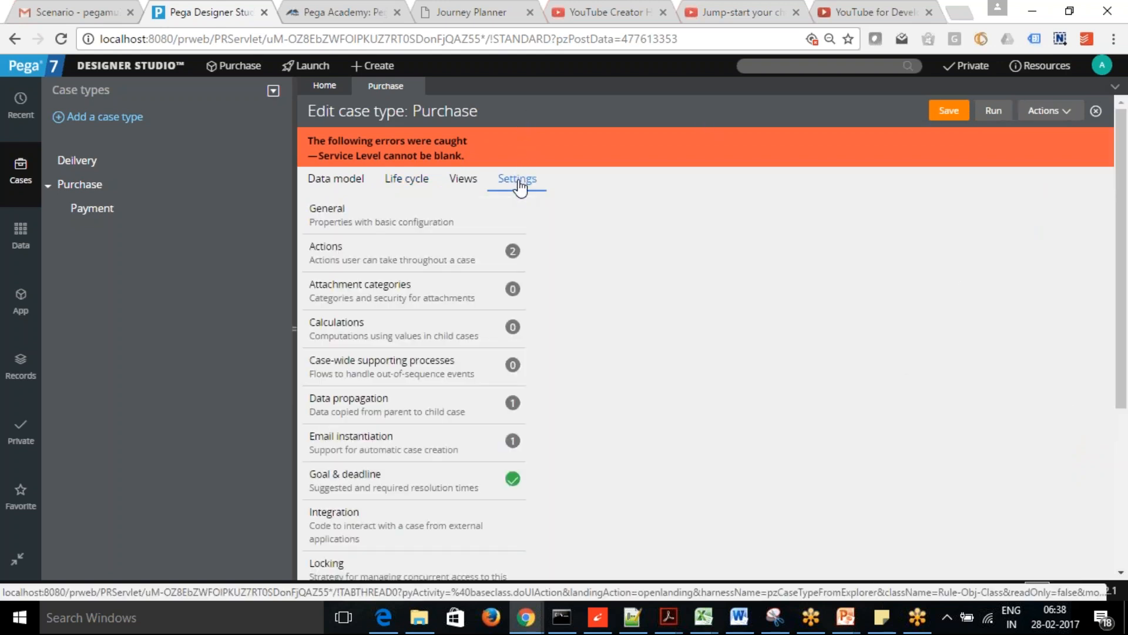
left_click(369, 481)
left_click_drag(1123, 302, 1126, 374)
left_click(566, 278)
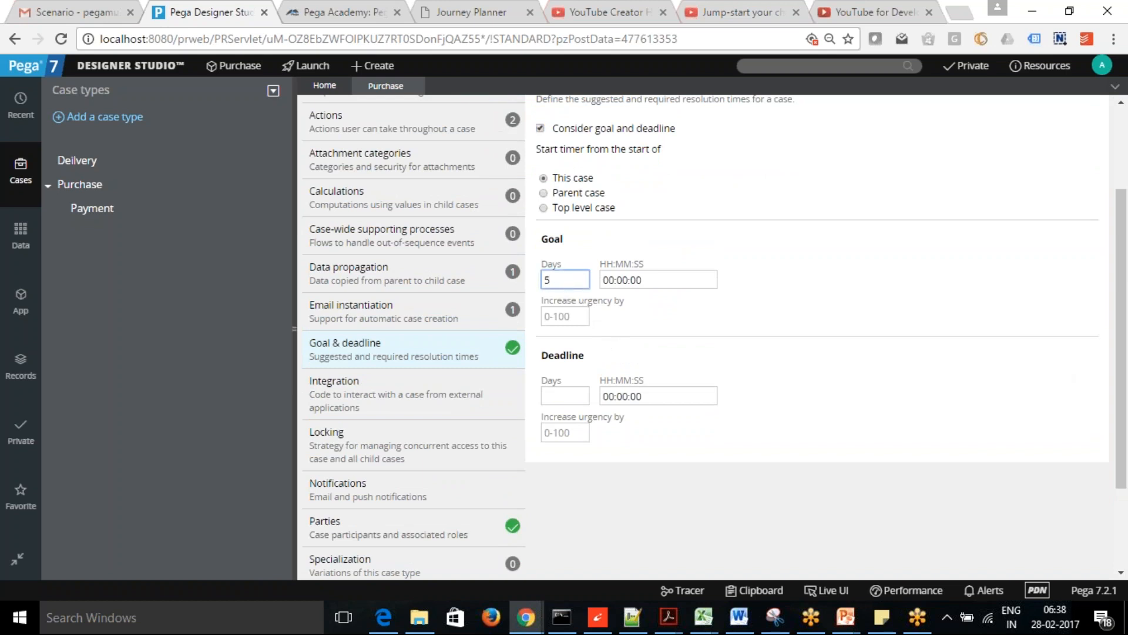
left_click(555, 392)
left_click_drag(1121, 372, 1120, 288)
left_click(949, 111)
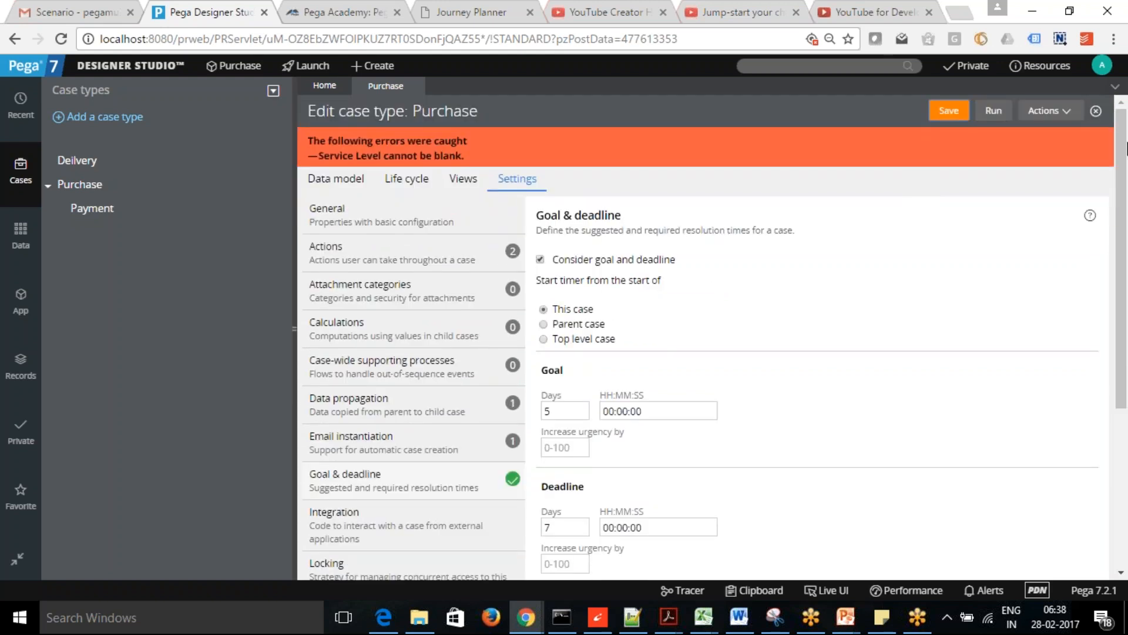
- Make the case goal and deadline each increase urgency by 10, then return to the life cycle
scroll(1125, 269, "down", 2)
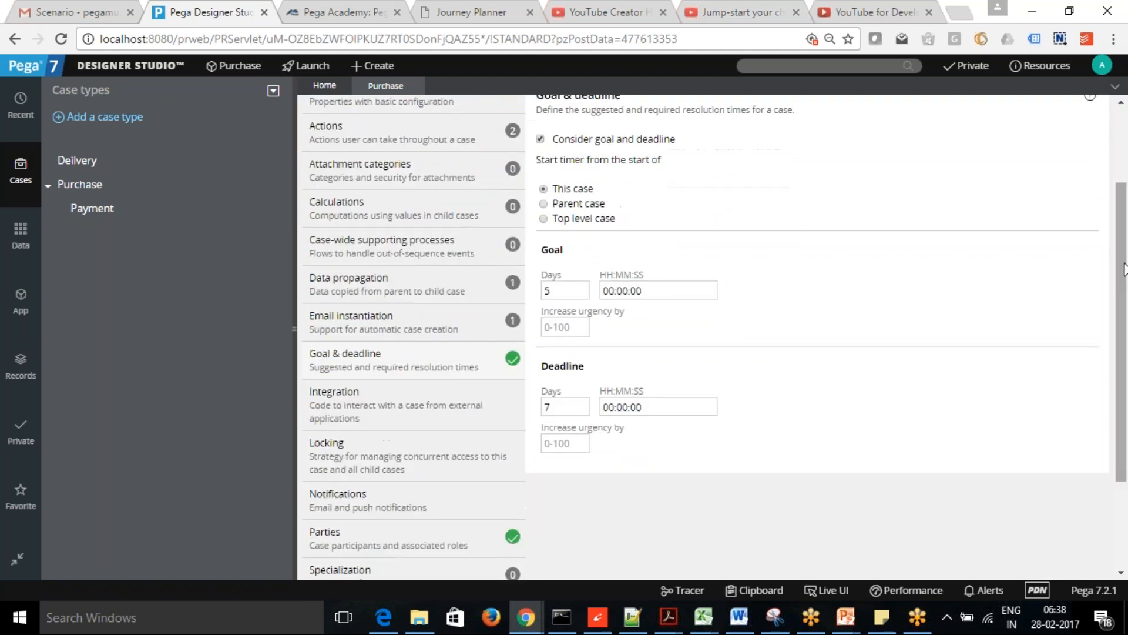
scroll(411, 265, "up", 2)
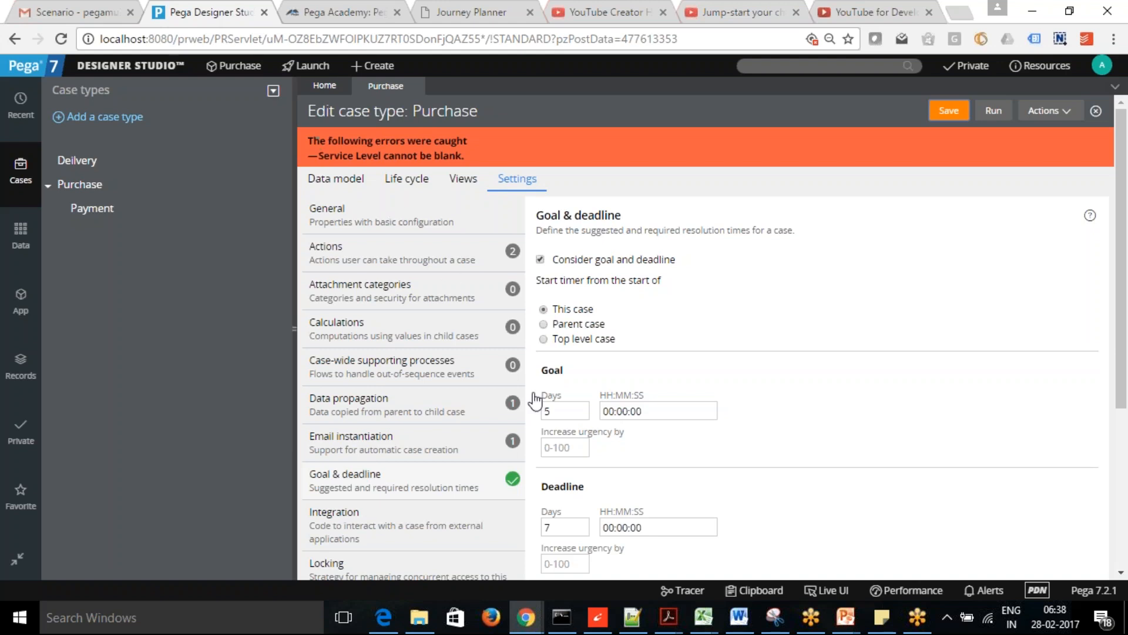
left_click(583, 450)
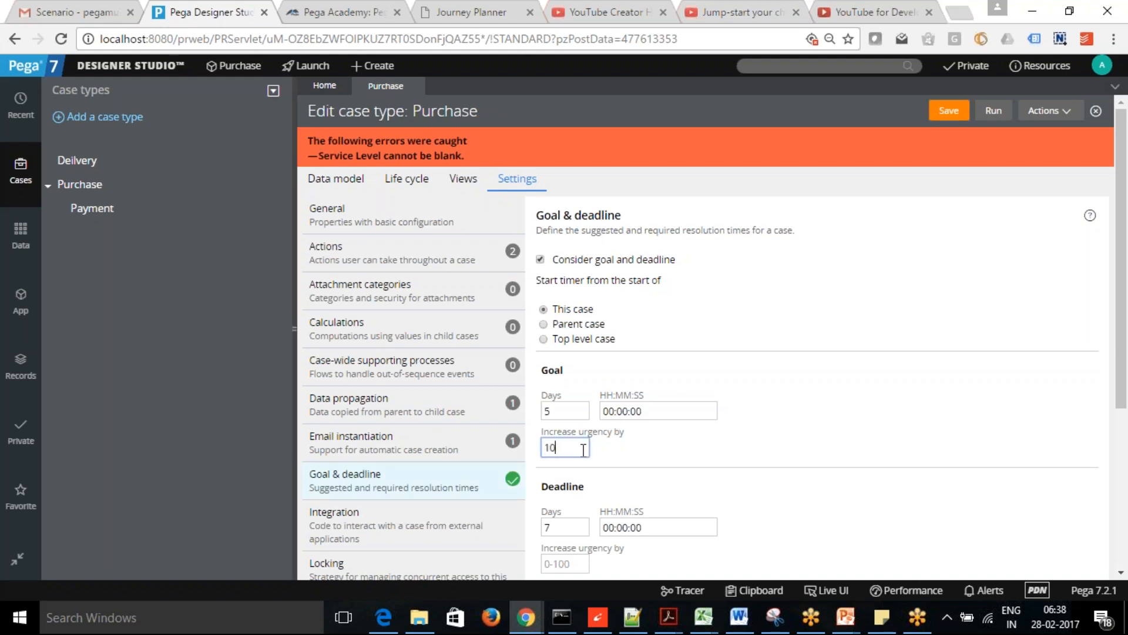
scroll(515, 431, "down", 2)
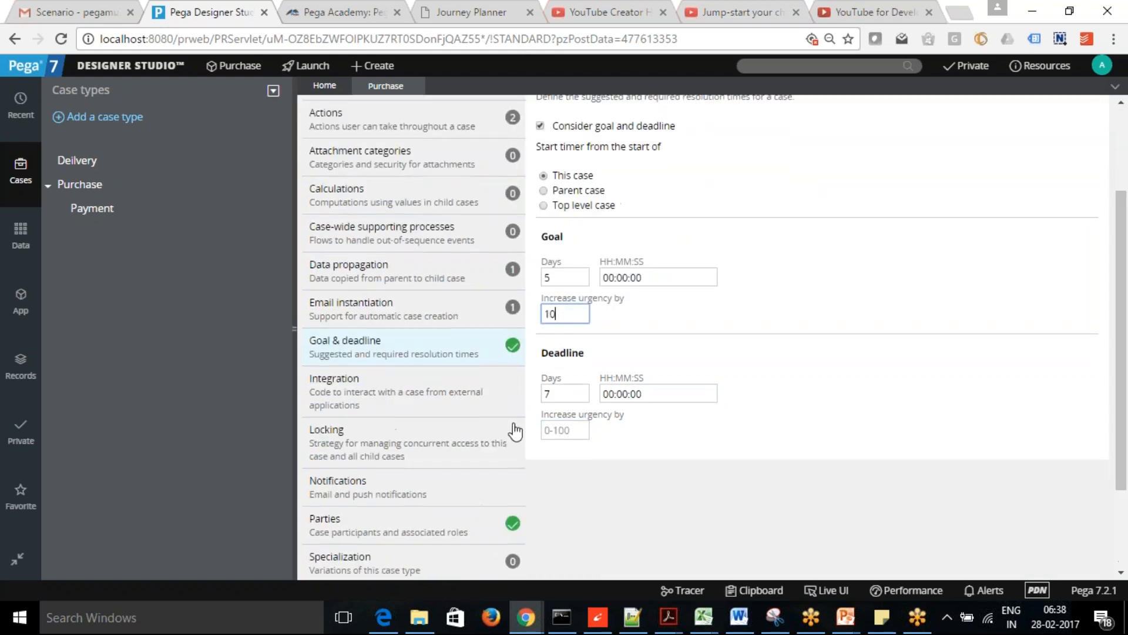
left_click(573, 429)
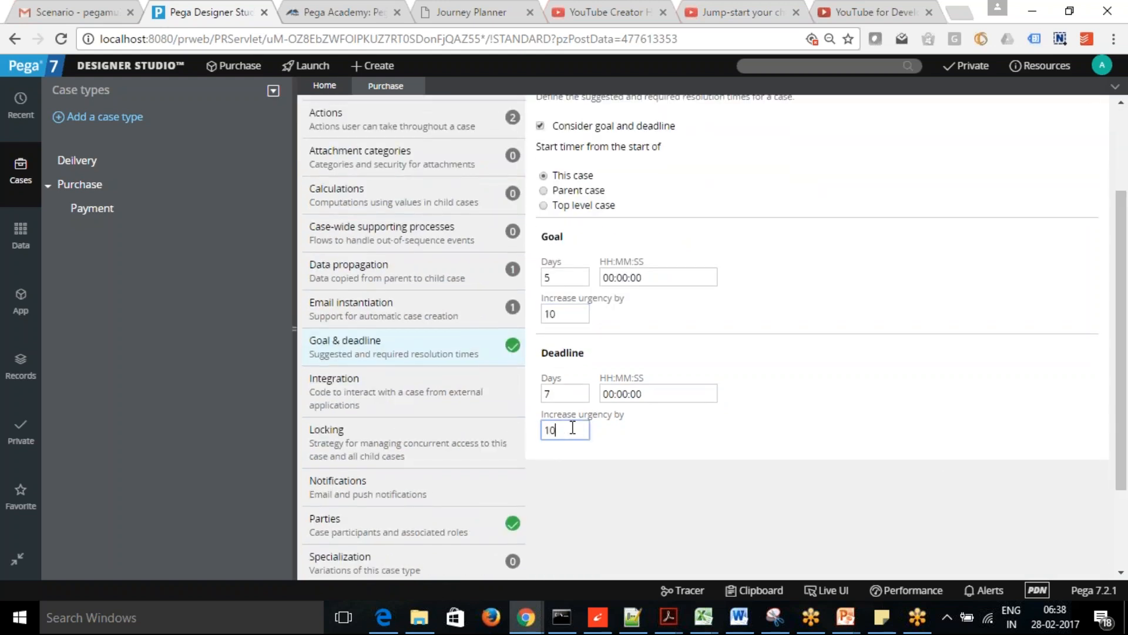
scroll(1125, 227, "up", 1)
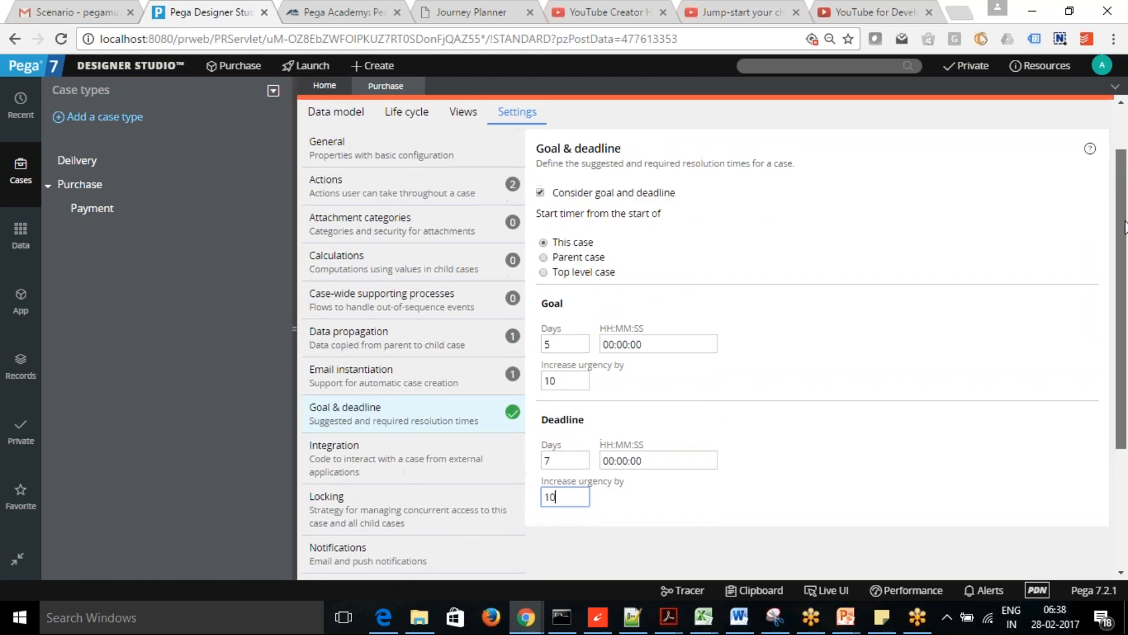
scroll(1125, 226, "up", 1)
left_click(402, 180)
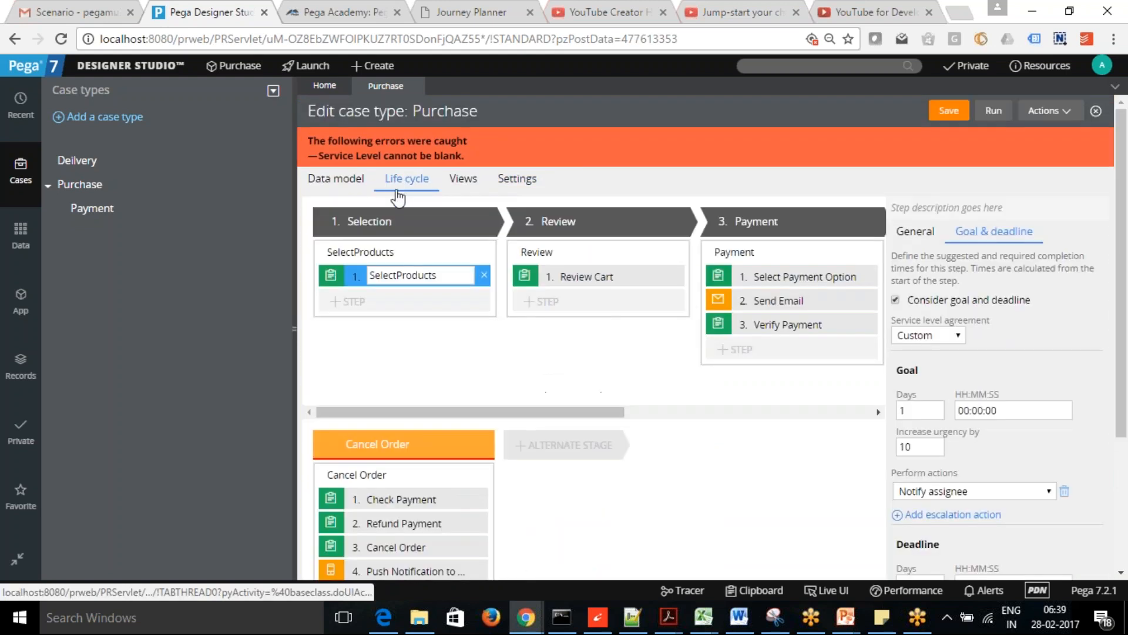
- Assign the SelectionSLA service level agreement to the Selection stage and save Purchase
left_click(348, 221)
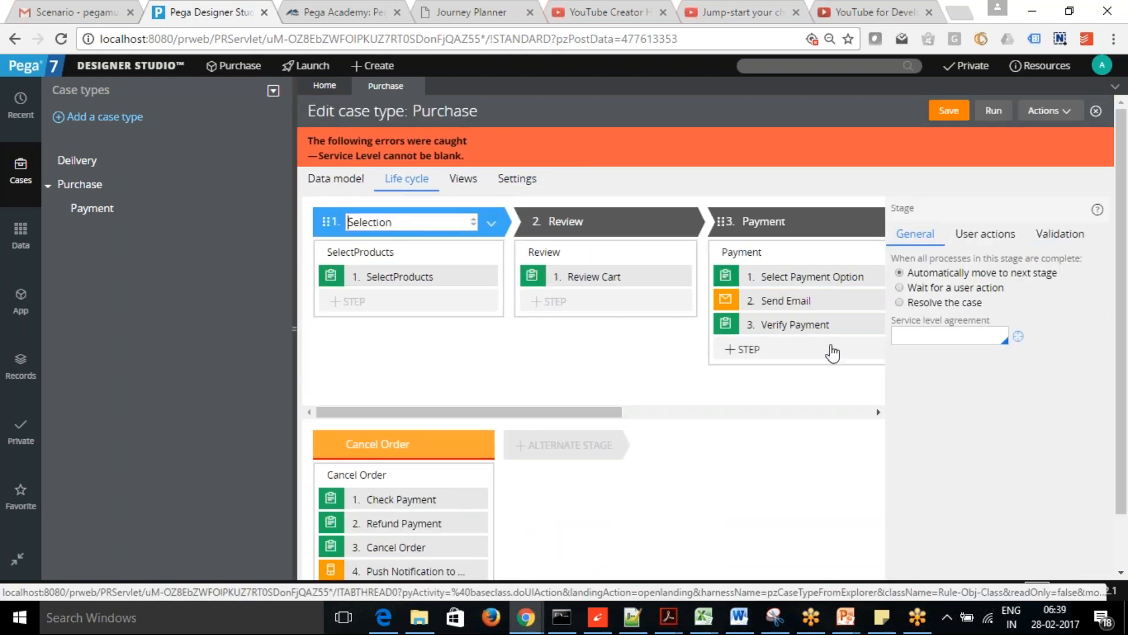
left_click(931, 337)
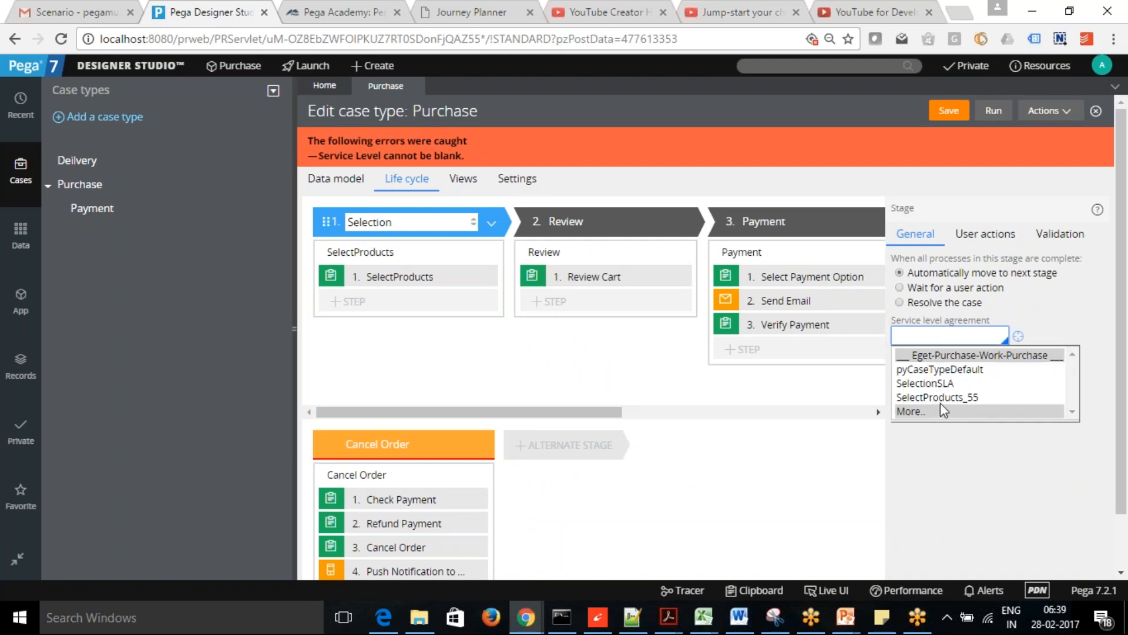
left_click(926, 387)
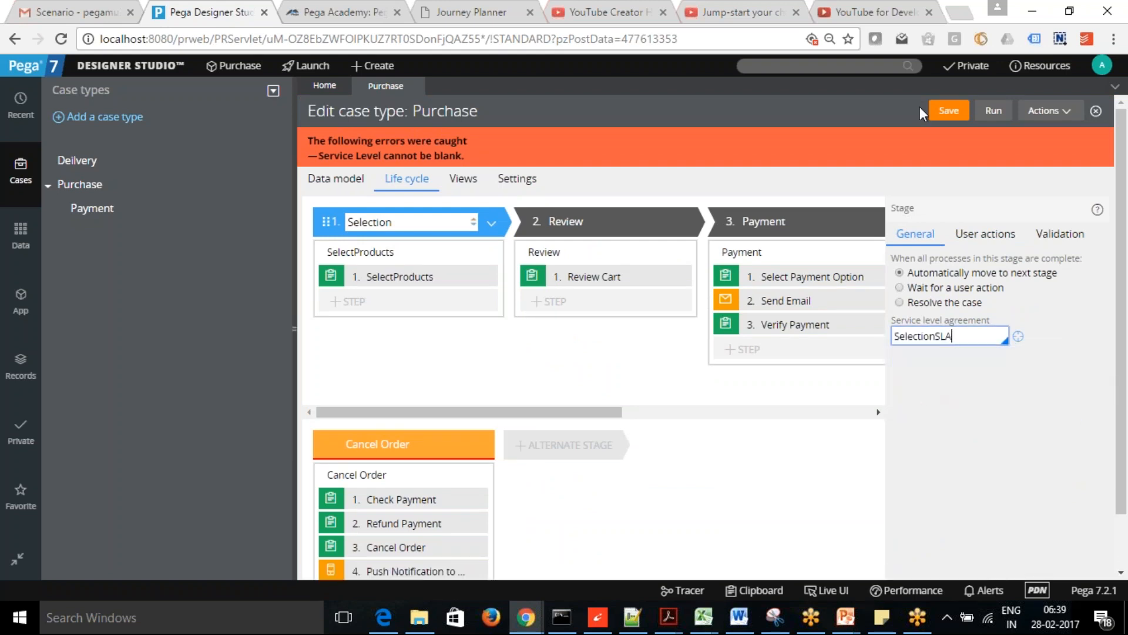
left_click(944, 110)
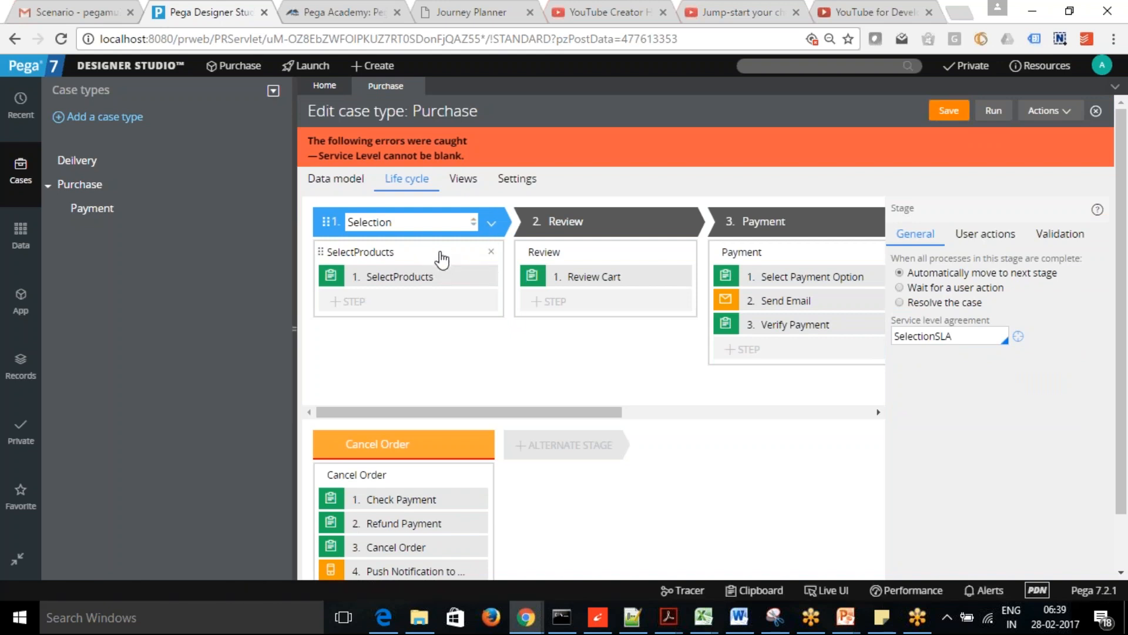
- Save Purchase again from the SelectProducts step's Goal & deadline settings
left_click(441, 254)
left_click(427, 280)
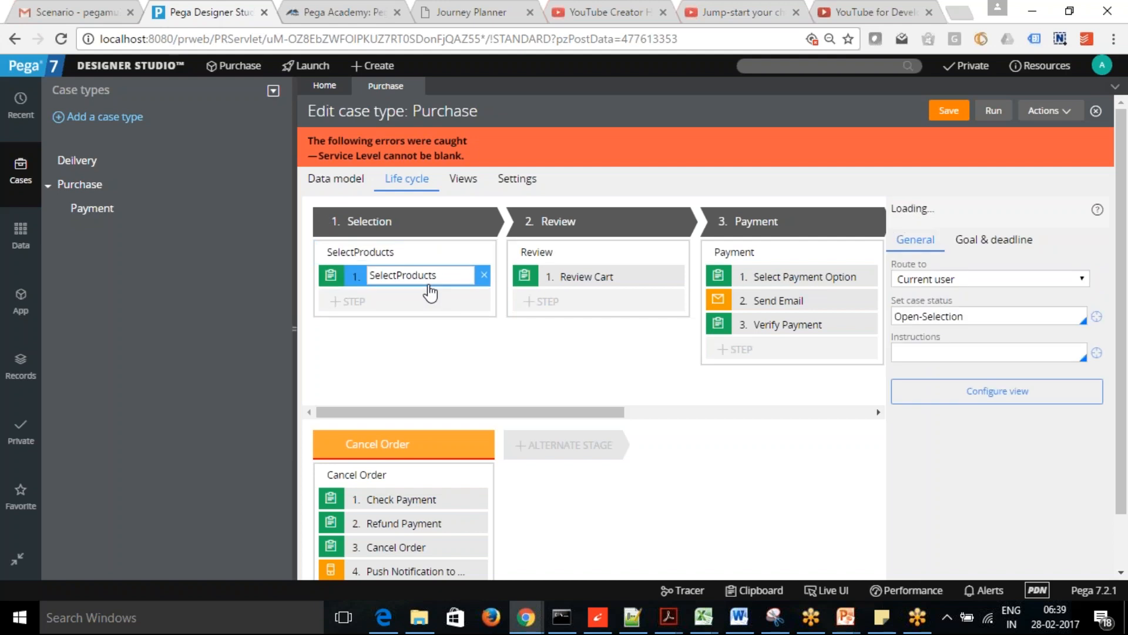
left_click(999, 234)
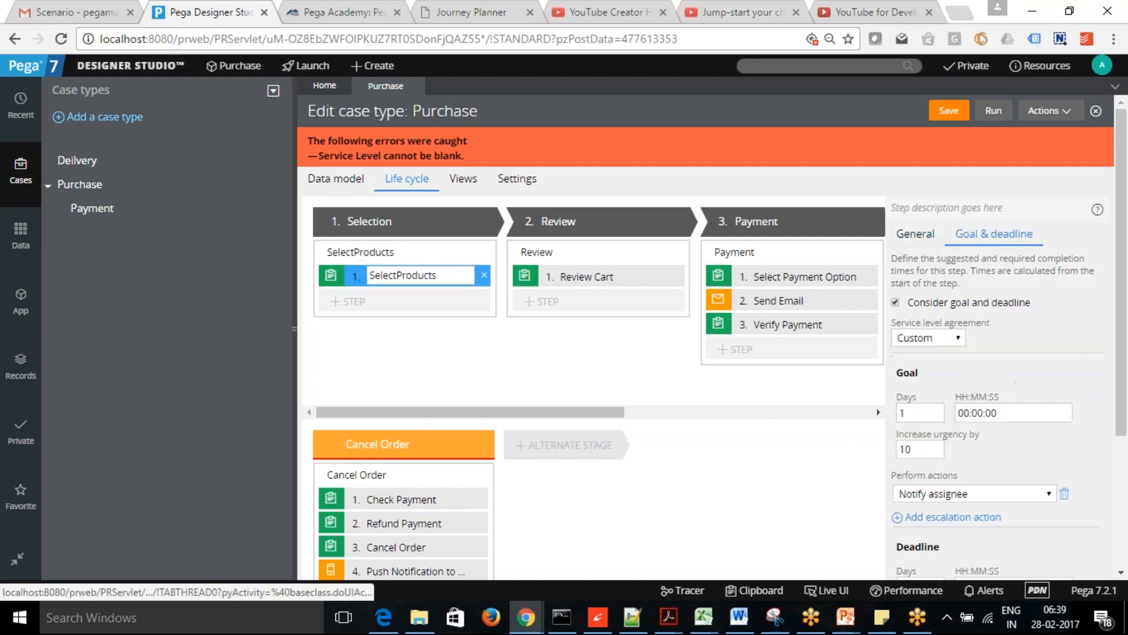
scroll(1126, 409, "down", 2)
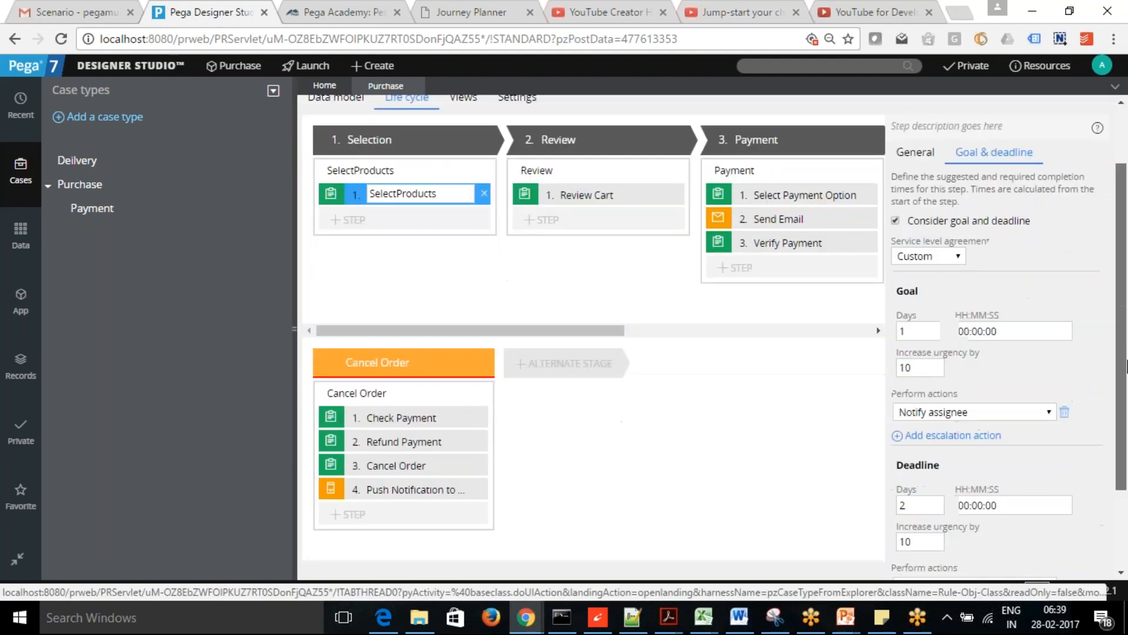
left_click_drag(1127, 412, 1127, 242)
left_click(950, 111)
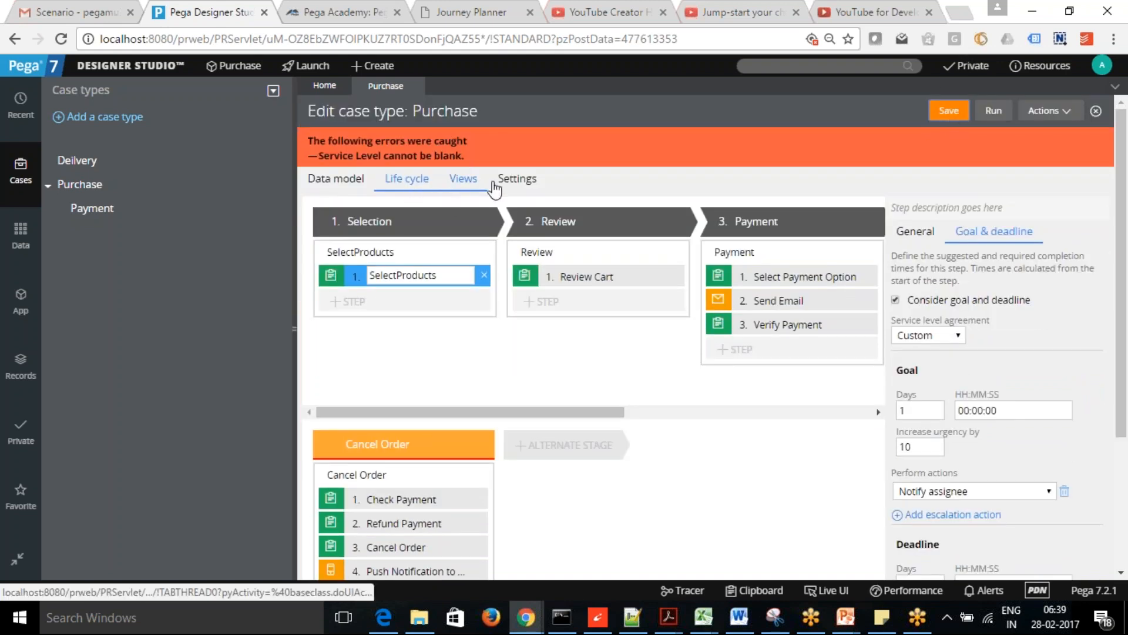
- Turn off the Purchase case-level goal and deadline and save the case type
left_click(517, 182)
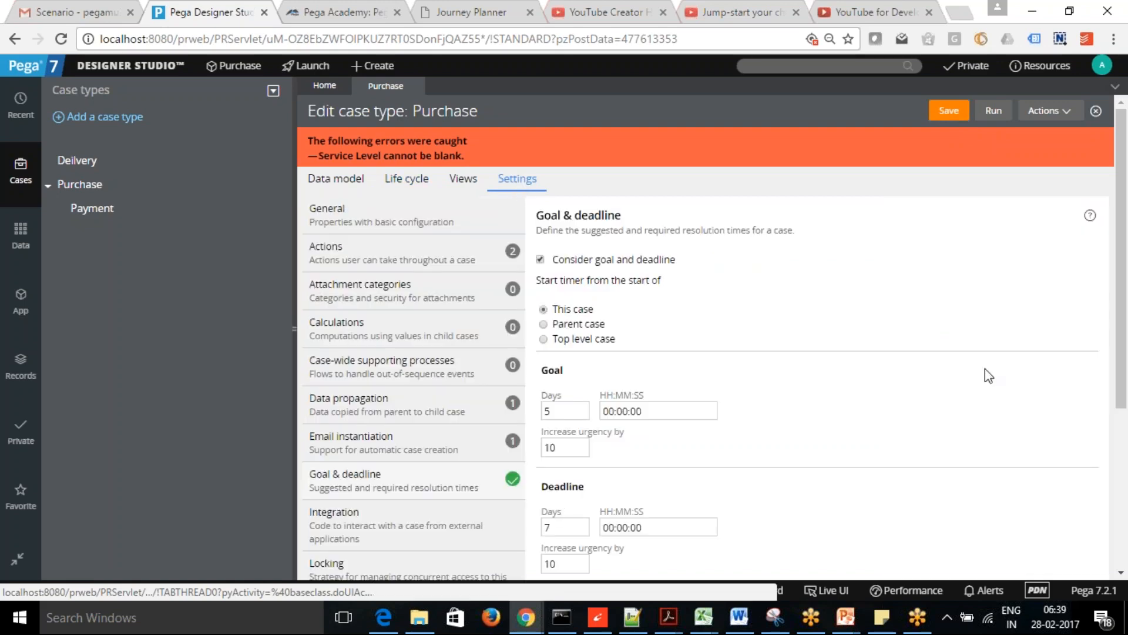
mouse_move(1122, 263)
left_mouse_down()
mouse_move(1127, 375)
mouse_move(1125, 269)
left_mouse_up()
left_click(540, 250)
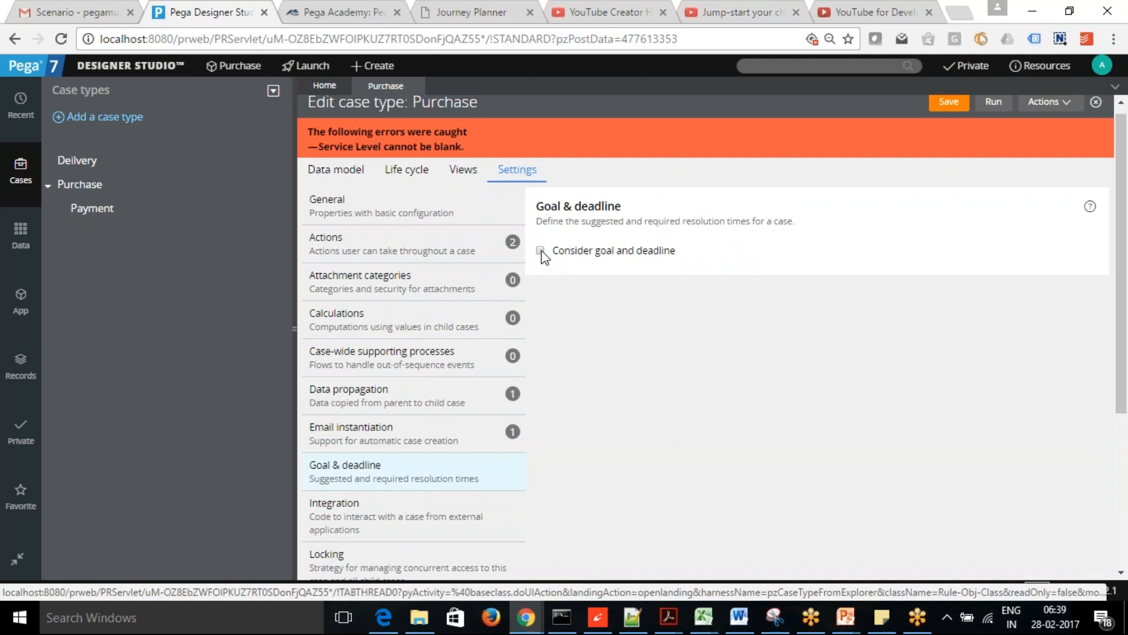
left_click(946, 113)
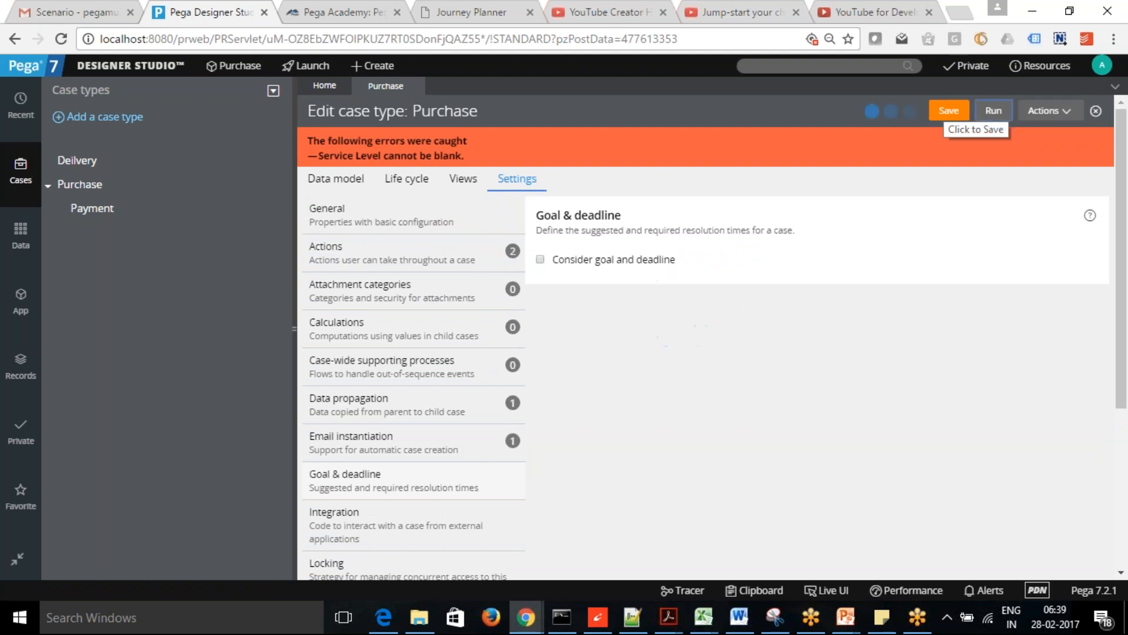
- Re-enable the case goal and deadline, review the pyCaseTypeDefault SLA, and save Purchase
left_click(540, 219)
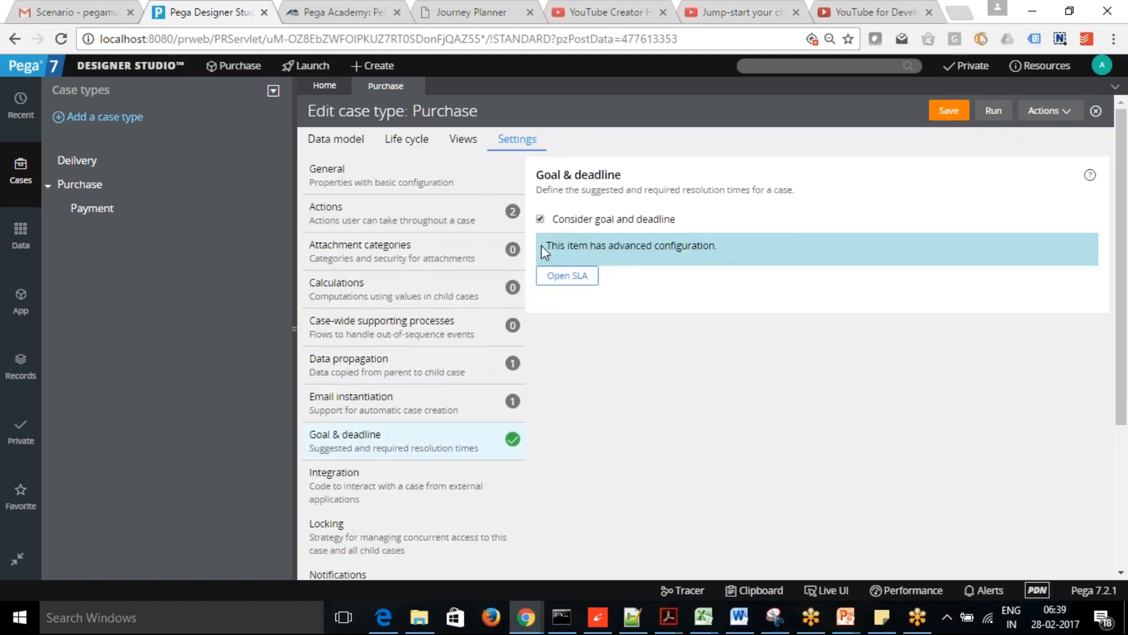
left_click(567, 277)
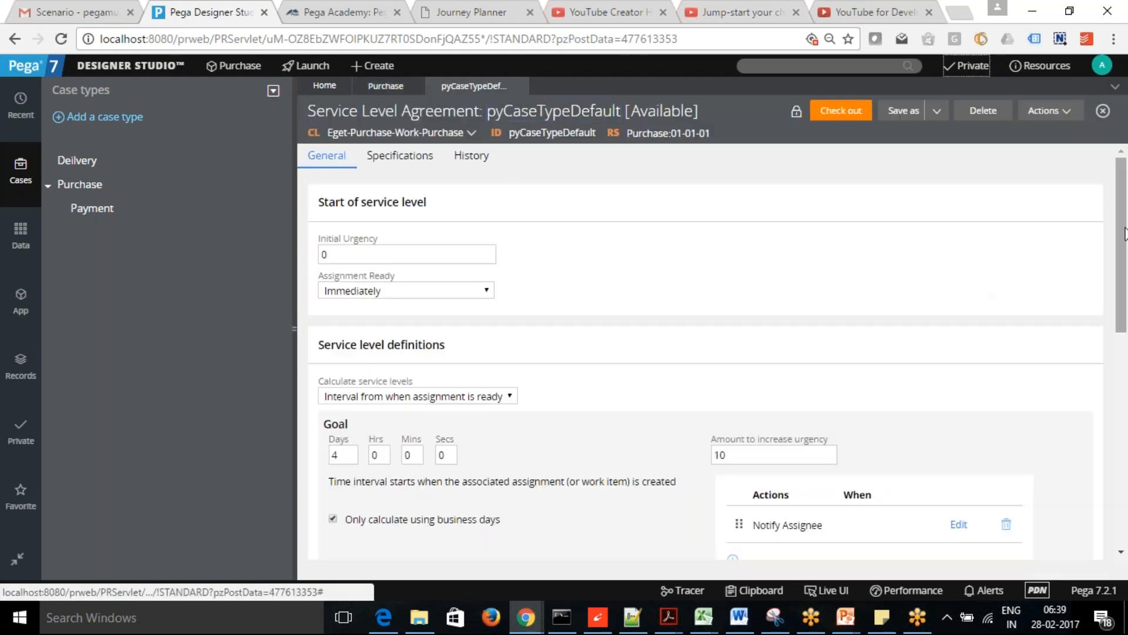
left_click_drag(1124, 235, 1125, 281)
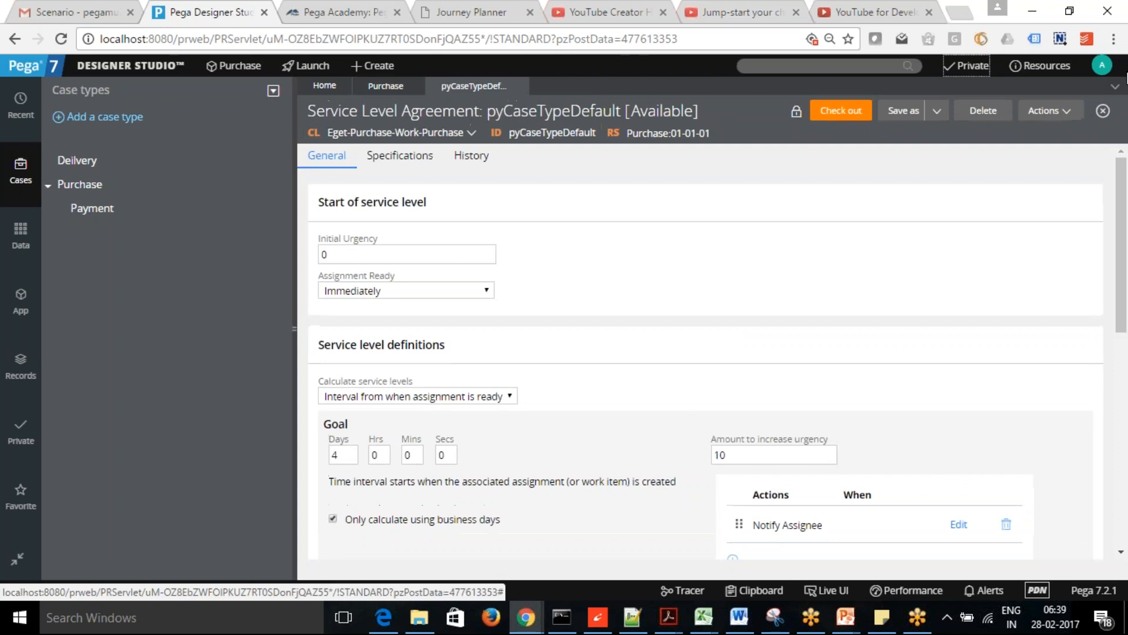
left_click(383, 88)
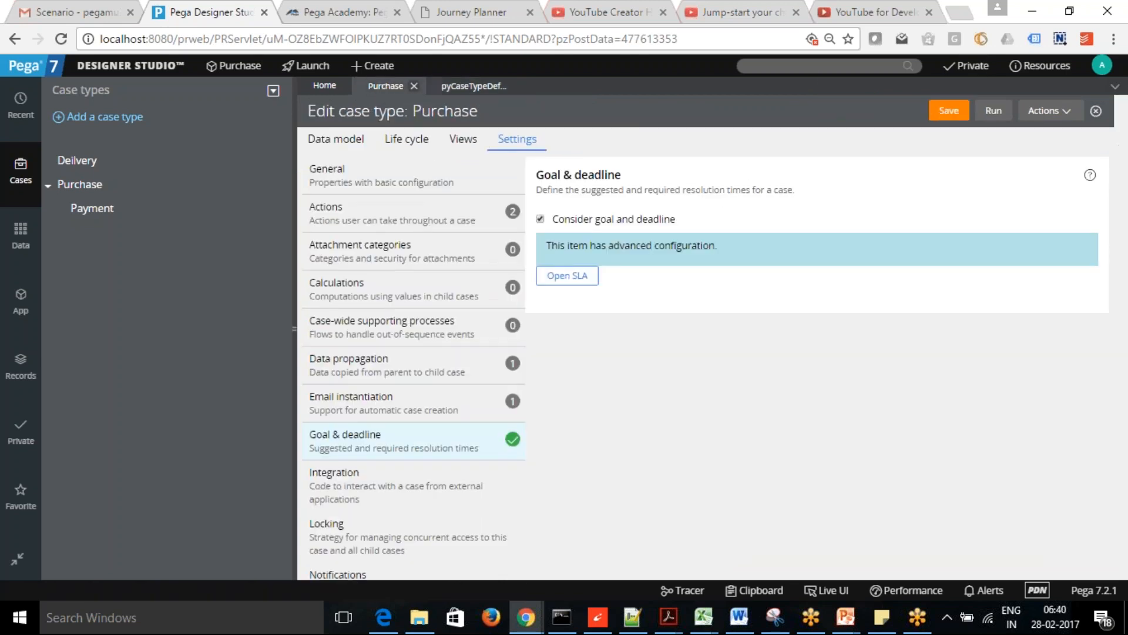
left_click(950, 111)
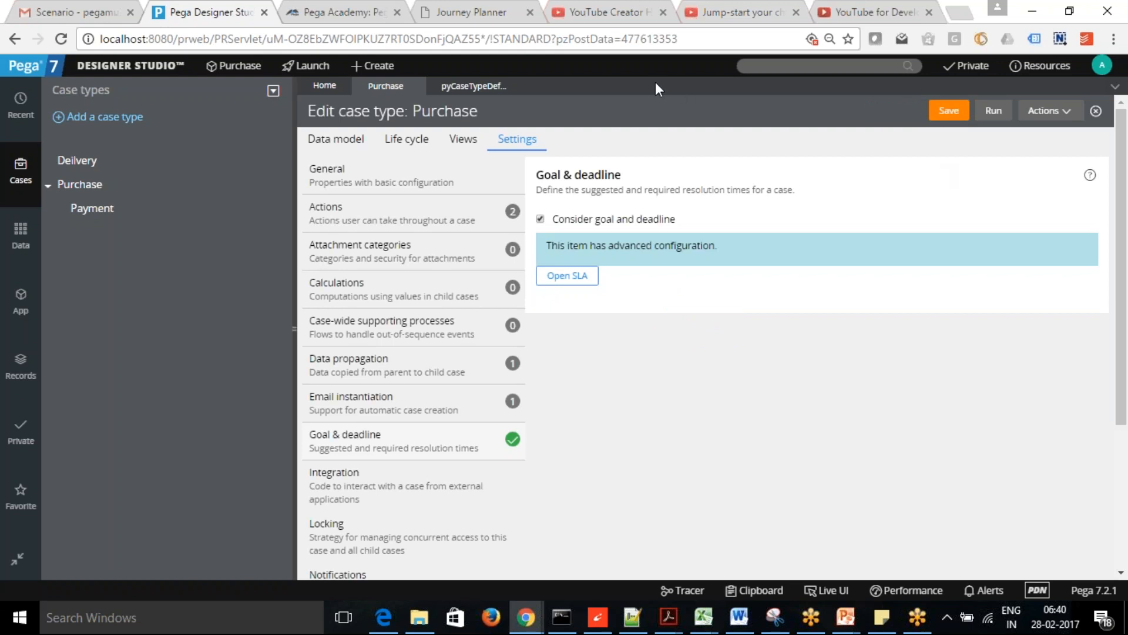
- Save the Purchase case type from the Life cycle view and launch the Case Manager portal
left_click(414, 144)
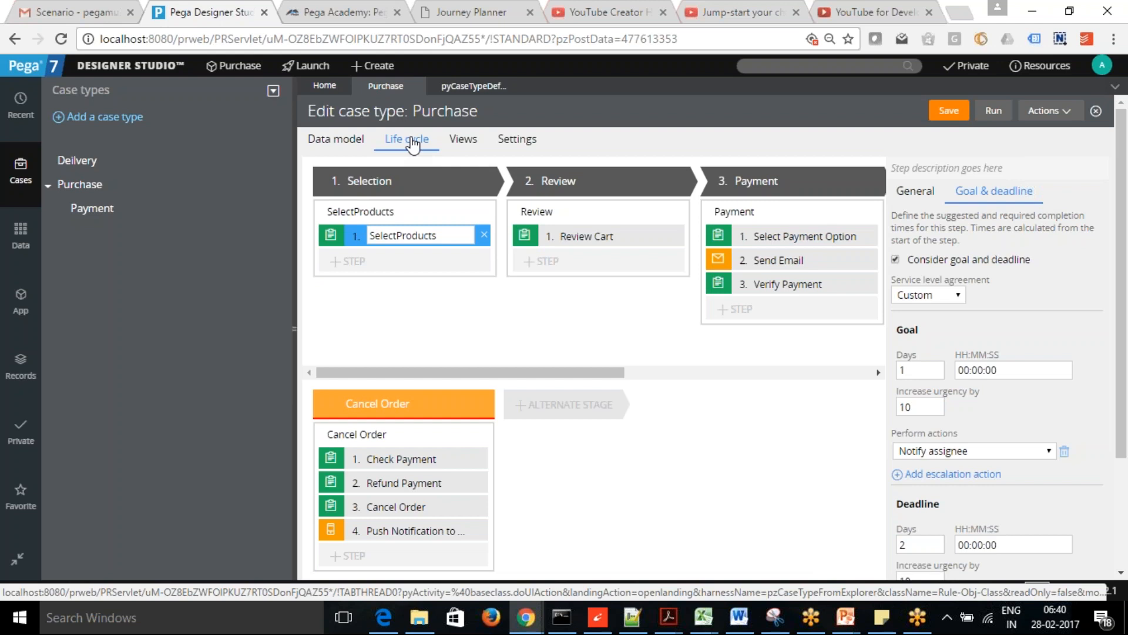
left_click(950, 113)
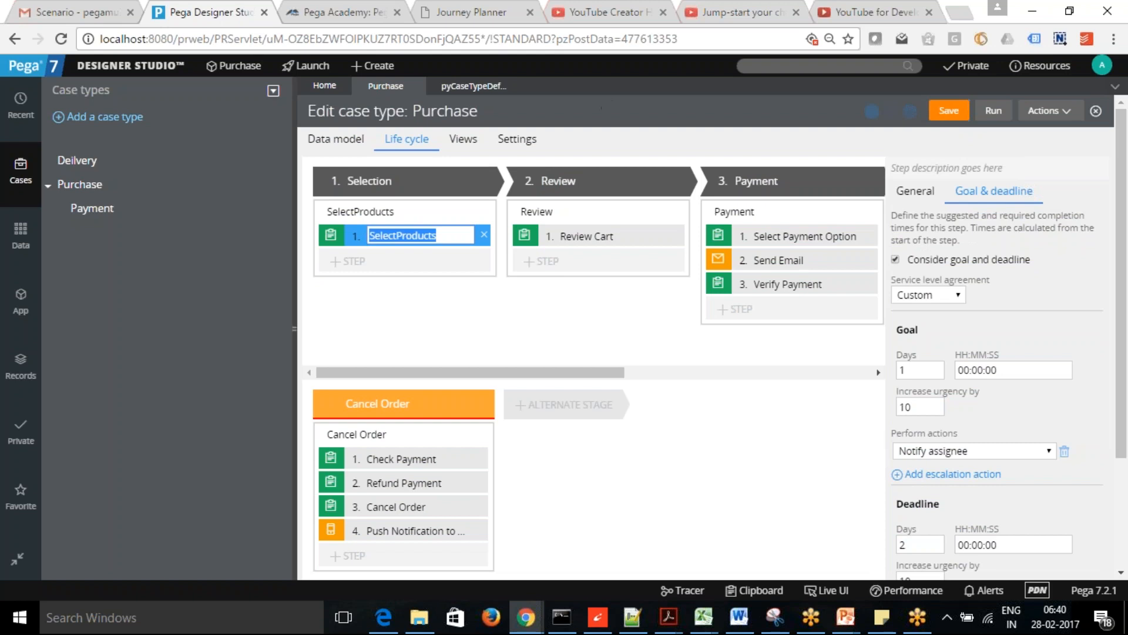
left_click(305, 66)
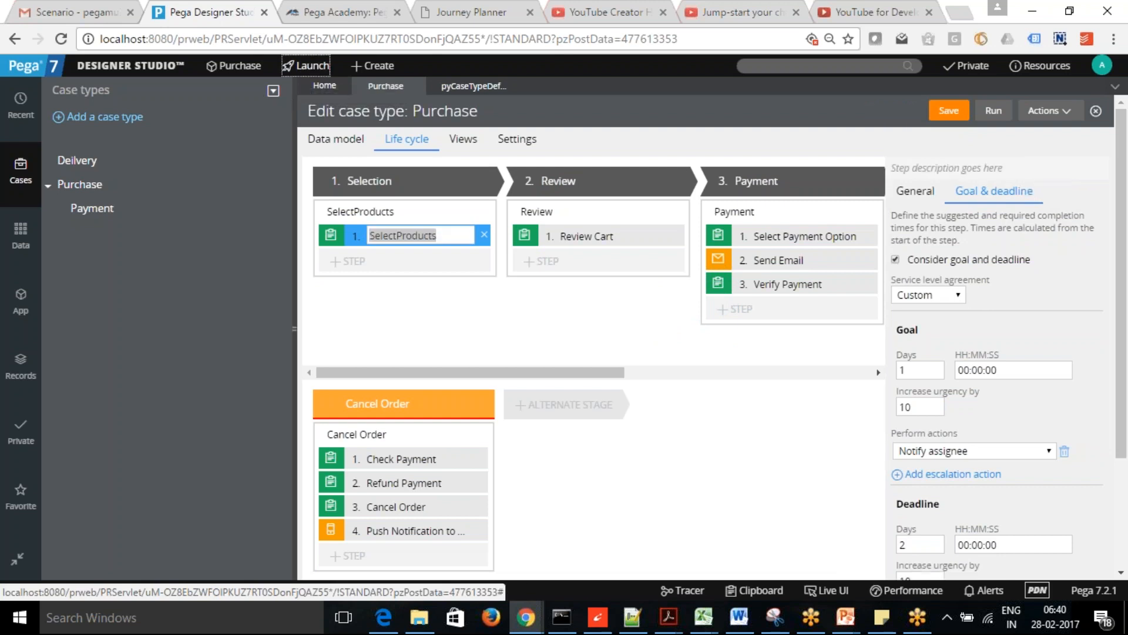
- Create a new Purchase case in Case Manager and submit its Payment Options screen
left_click(312, 104)
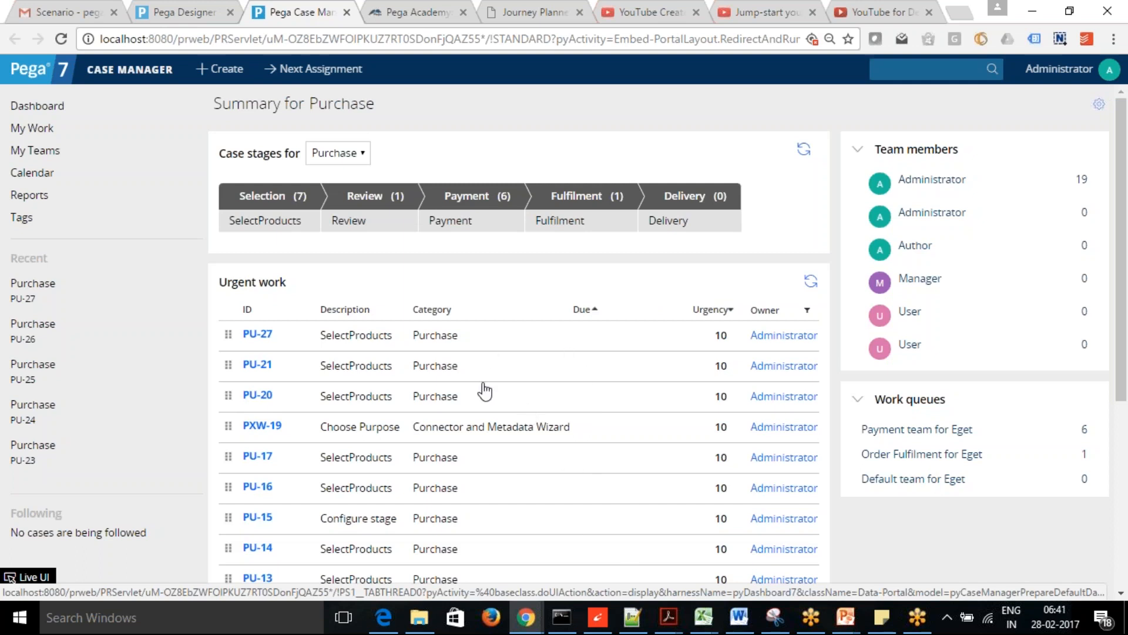
left_click(219, 69)
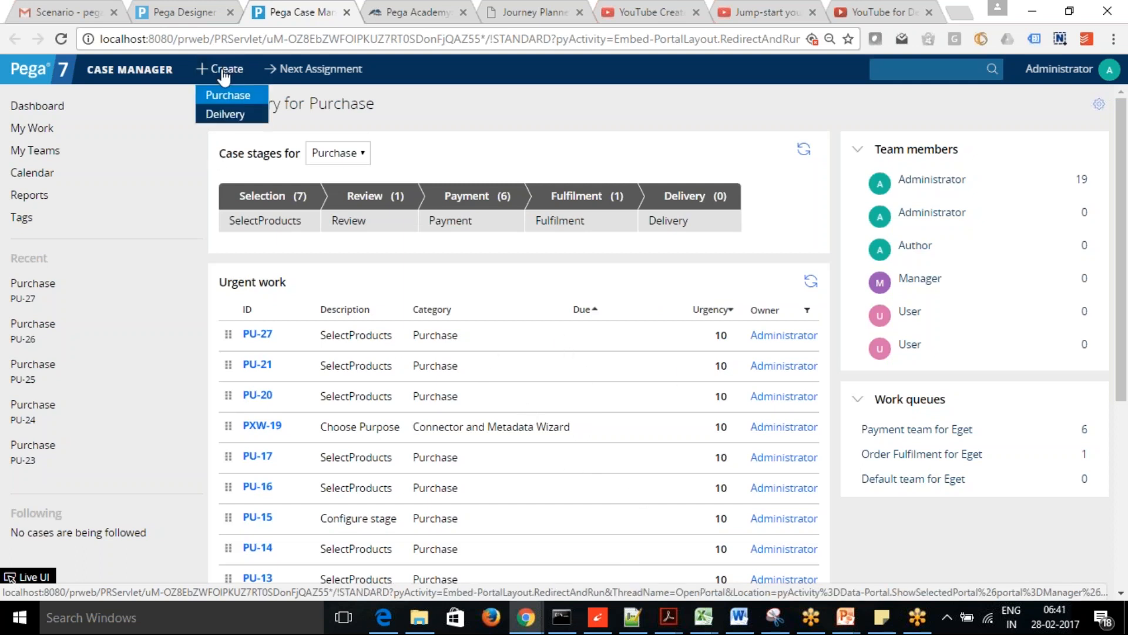
left_click(219, 95)
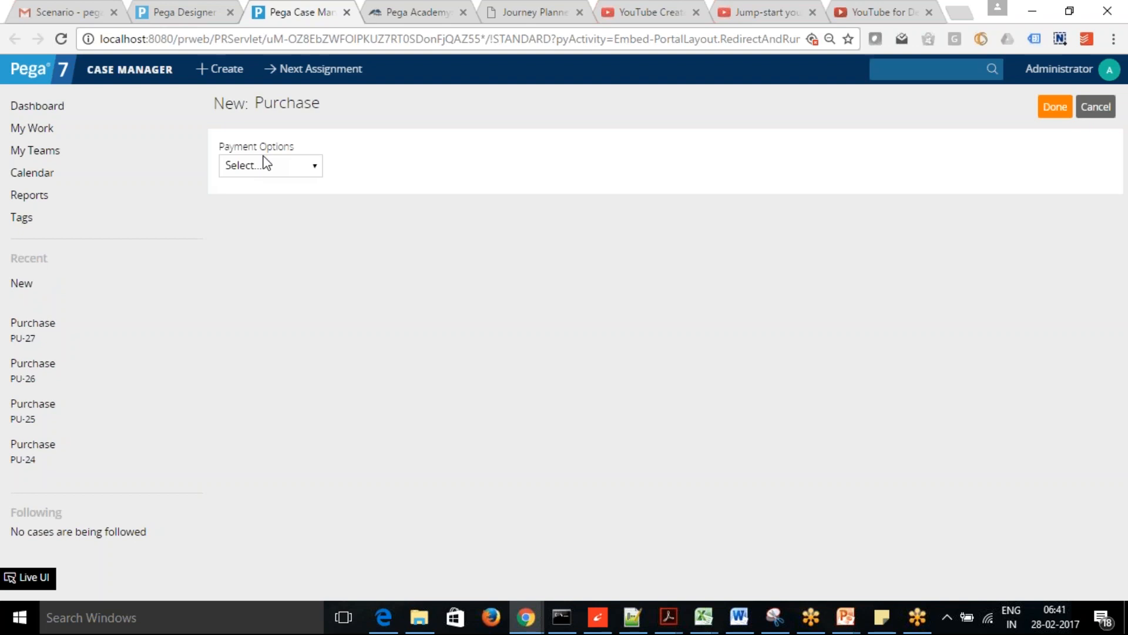
left_click(1056, 107)
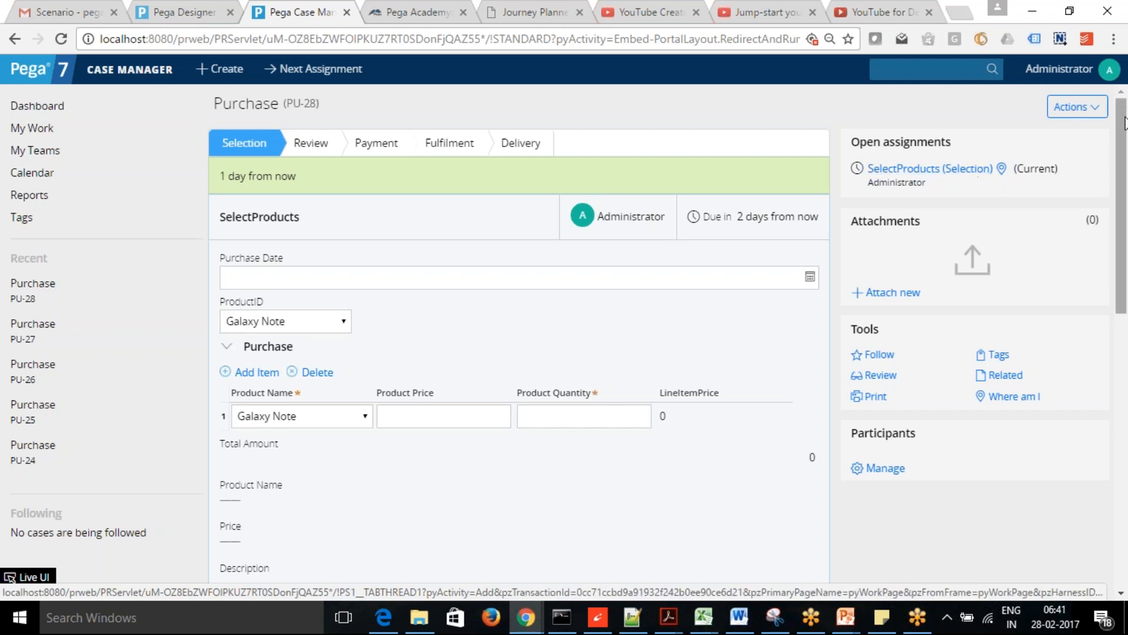
- Check PU-28's case details: urgency 10, goal 6 days and deadline 9 days from now
scroll(1124, 147, "down", 1)
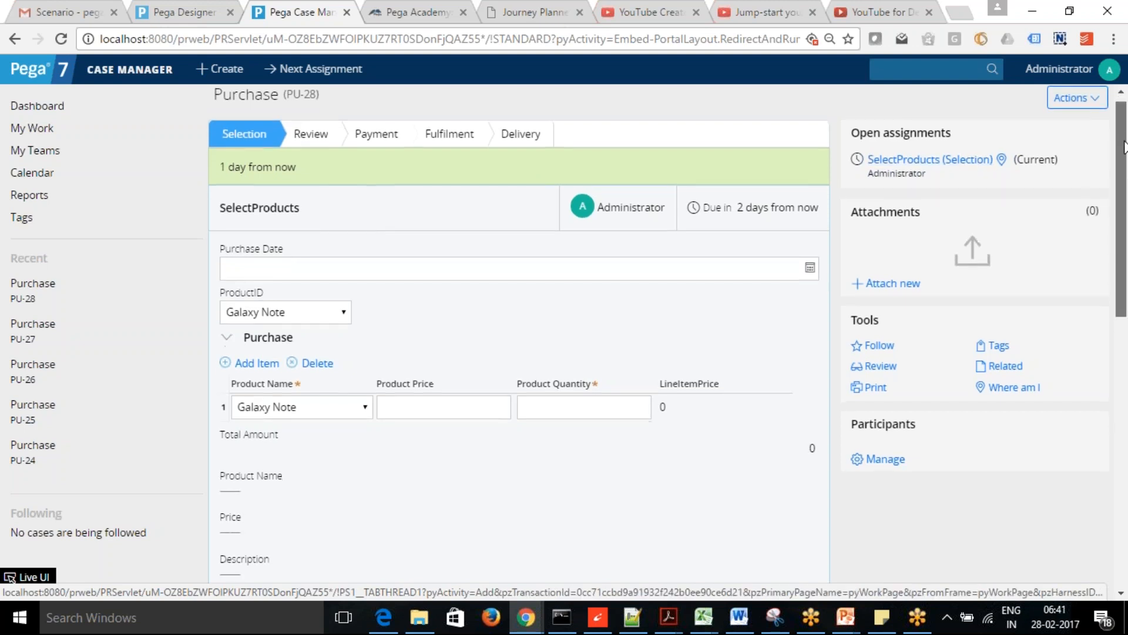
scroll(1124, 147, "down", 1)
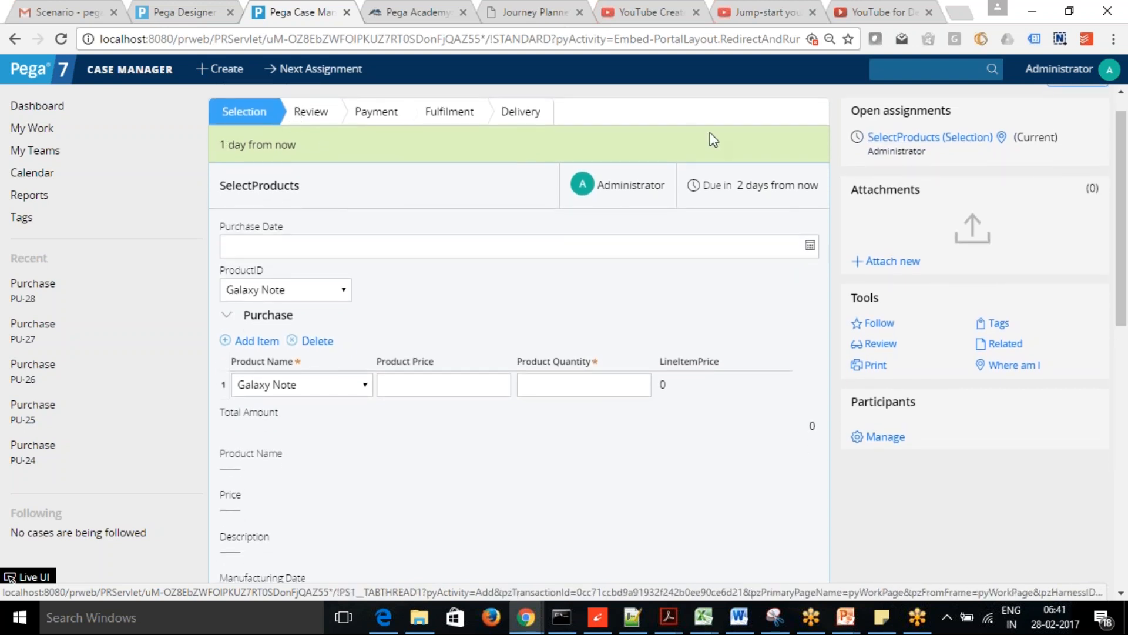
mouse_move(1120, 179)
left_mouse_down()
mouse_move(1126, 213)
mouse_move(1124, 190)
left_mouse_up()
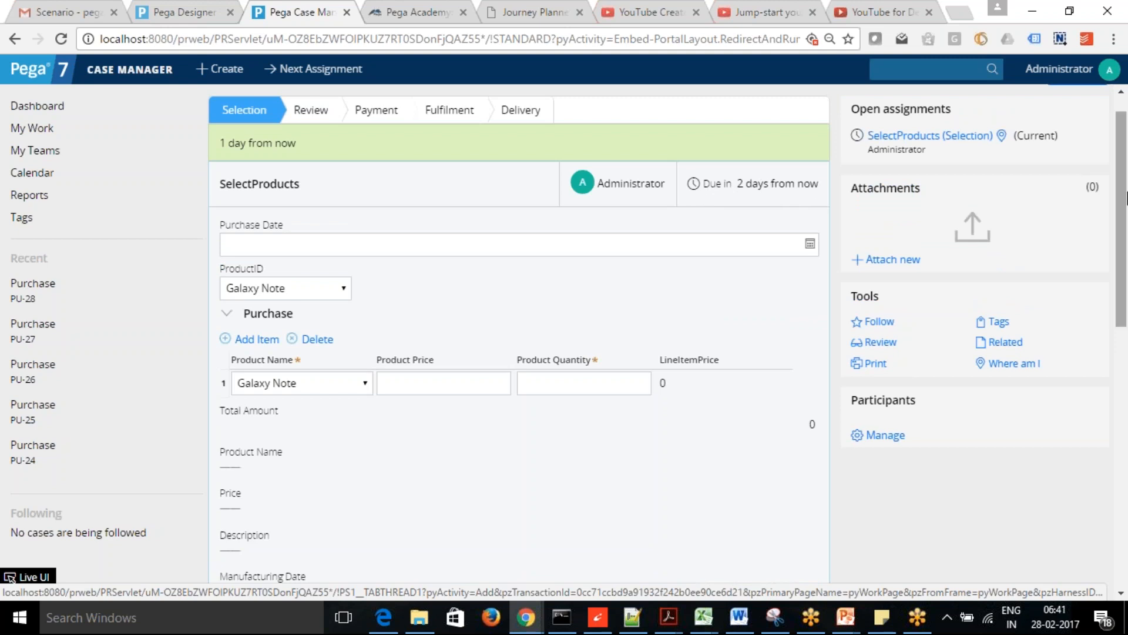
left_click_drag(1123, 203, 1127, 385)
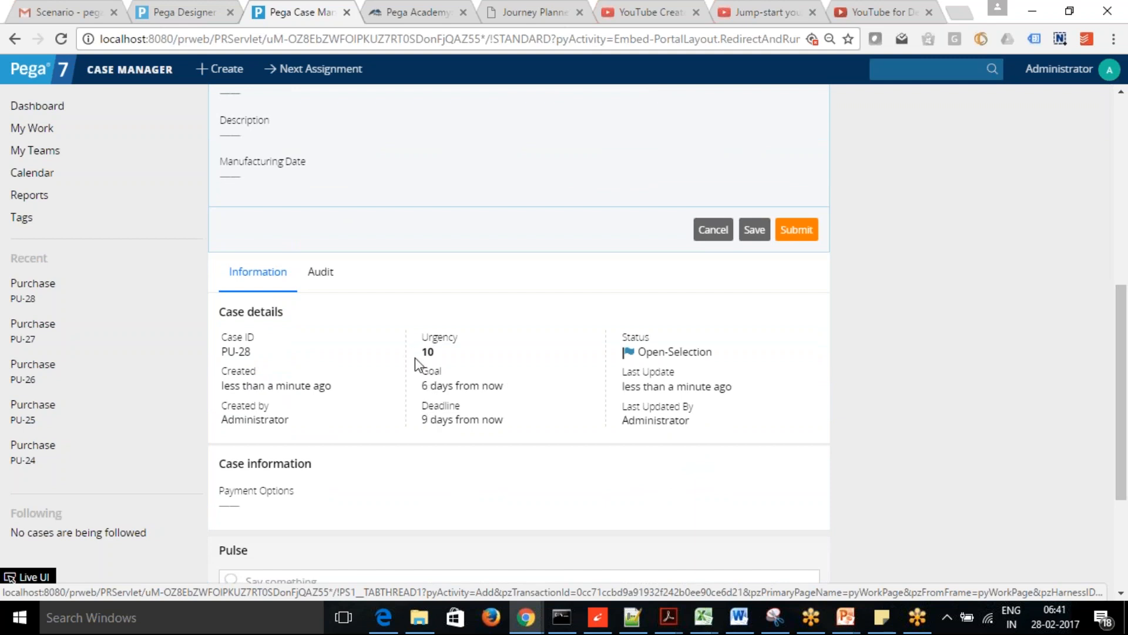
left_click_drag(421, 385, 504, 386)
left_click(421, 417)
triple_click(422, 417)
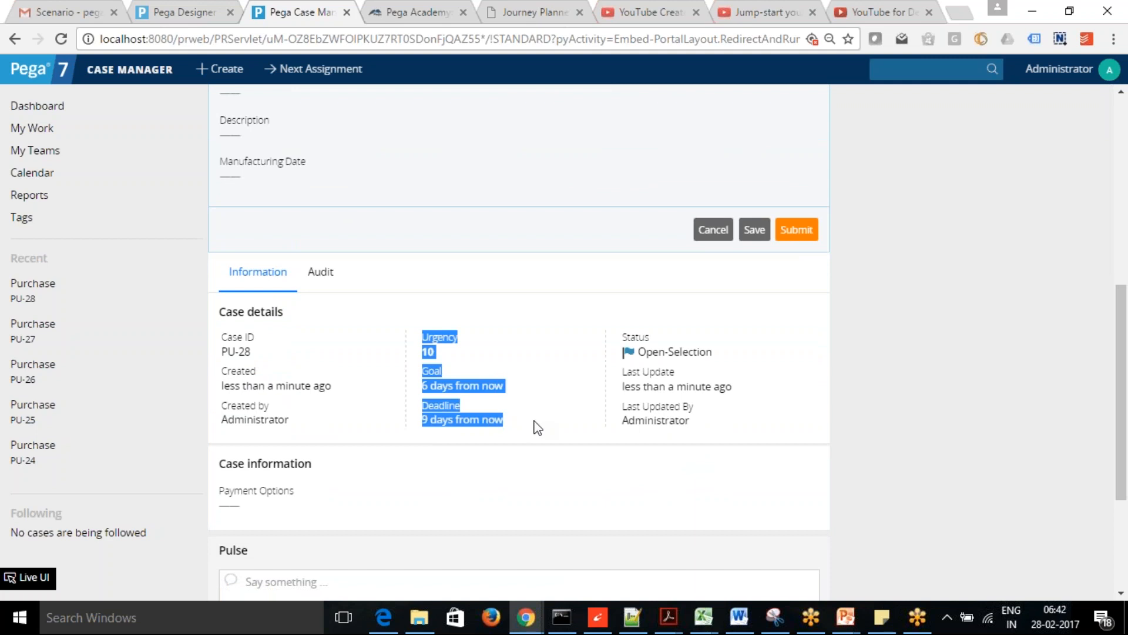
left_click(545, 394)
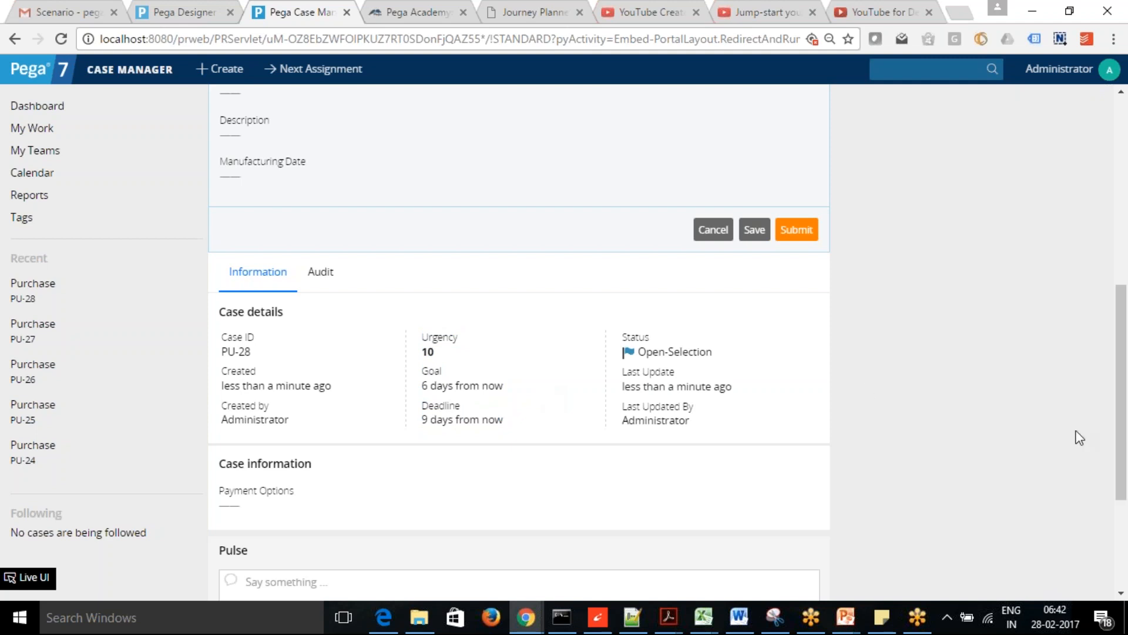
left_click_drag(1120, 360, 1124, 150)
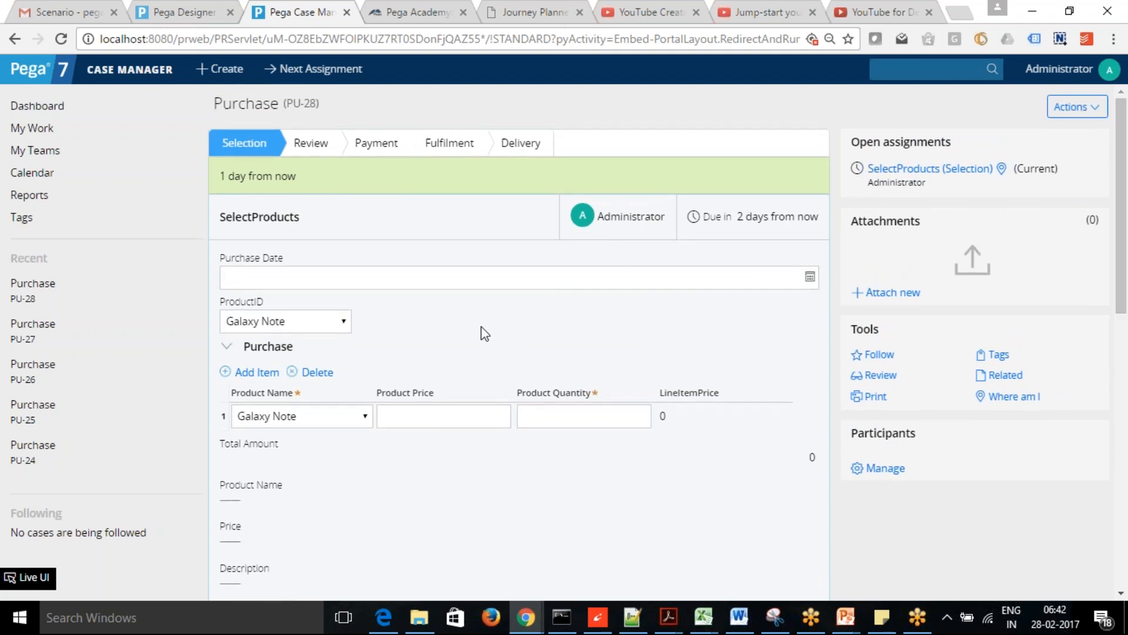
left_click_drag(1127, 237, 1127, 322)
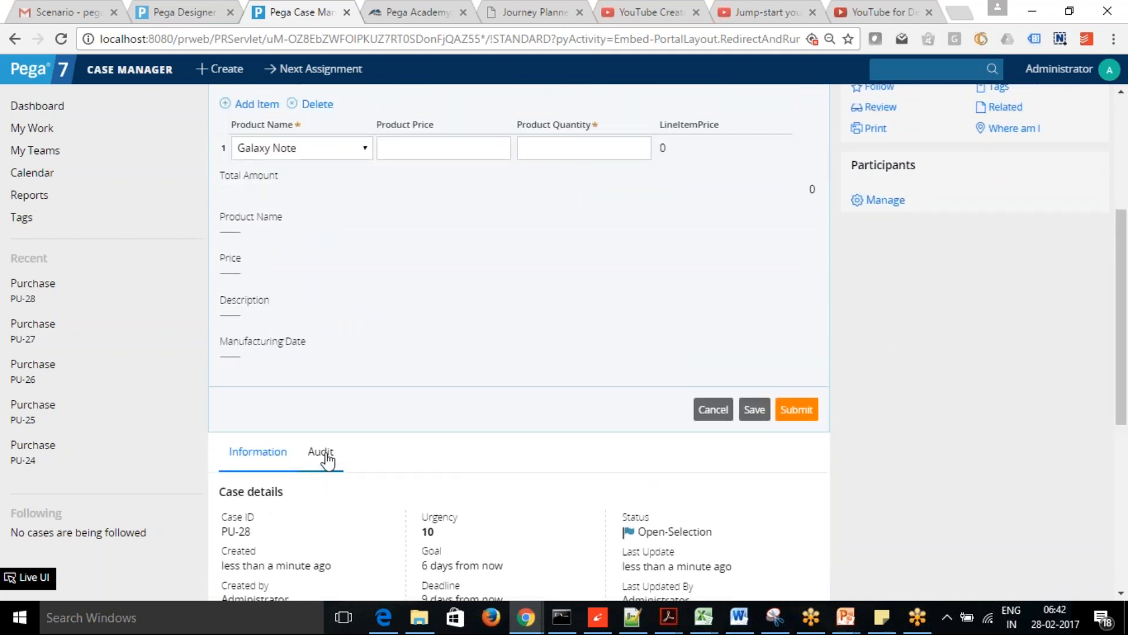
left_click(322, 454)
left_click_drag(1127, 276, 1127, 344)
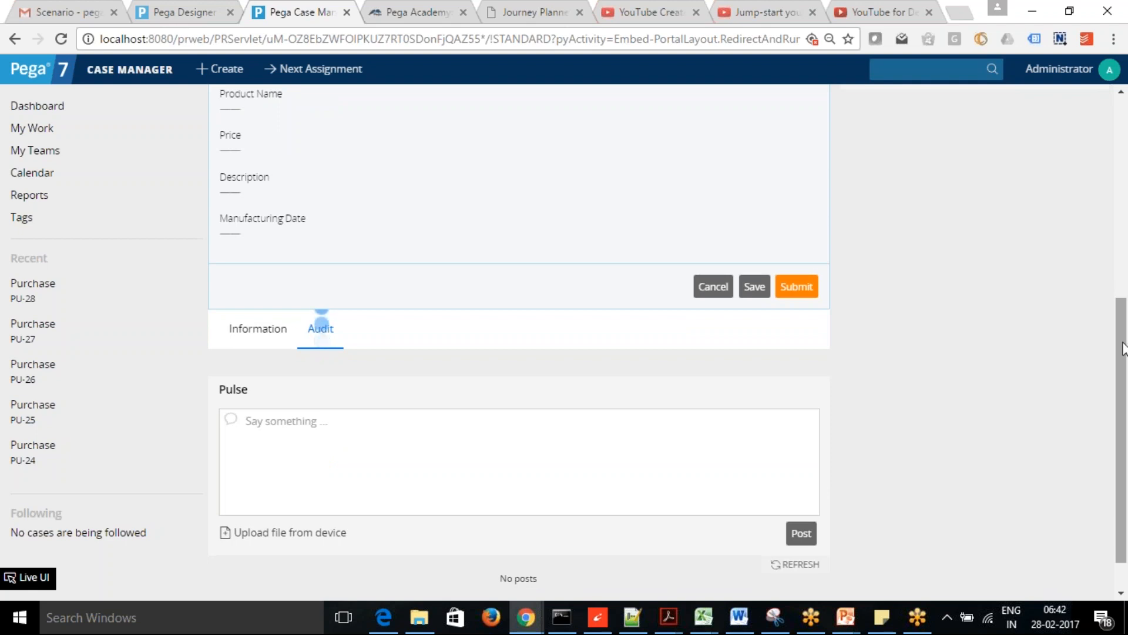
left_click_drag(1127, 353, 1127, 360)
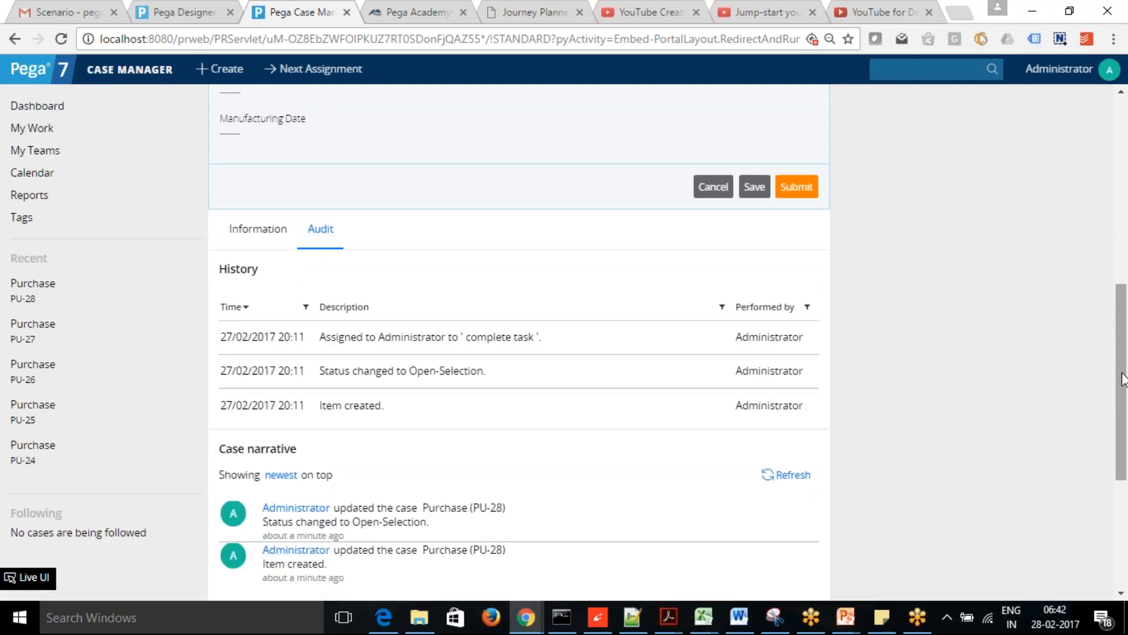
scroll(1127, 369, "down", 3)
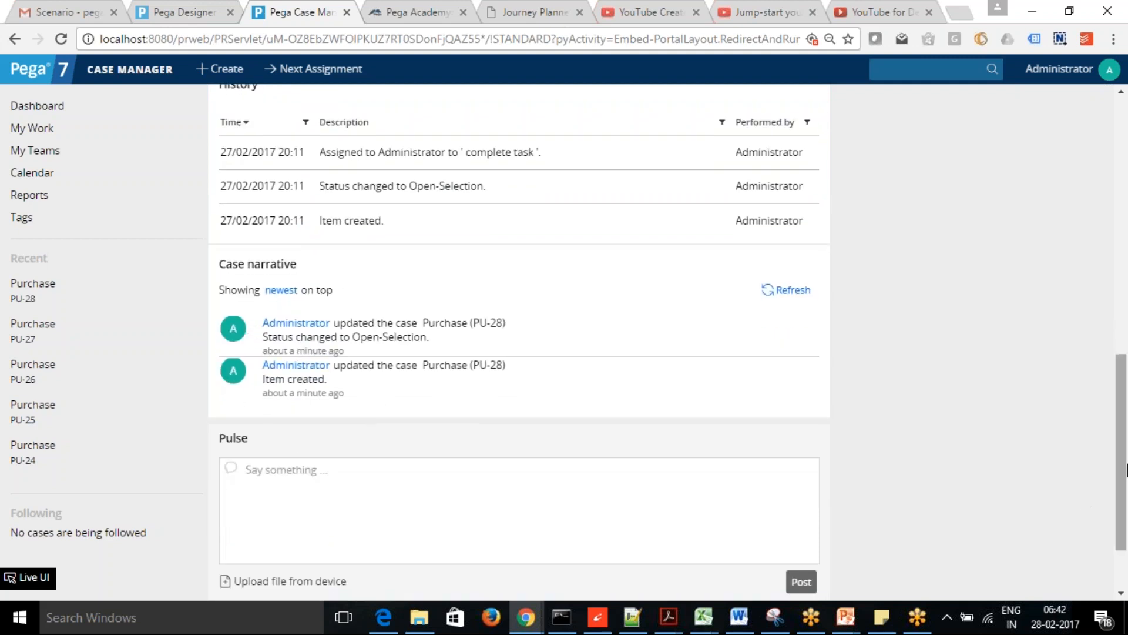
left_click_drag(1120, 497, 1124, 262)
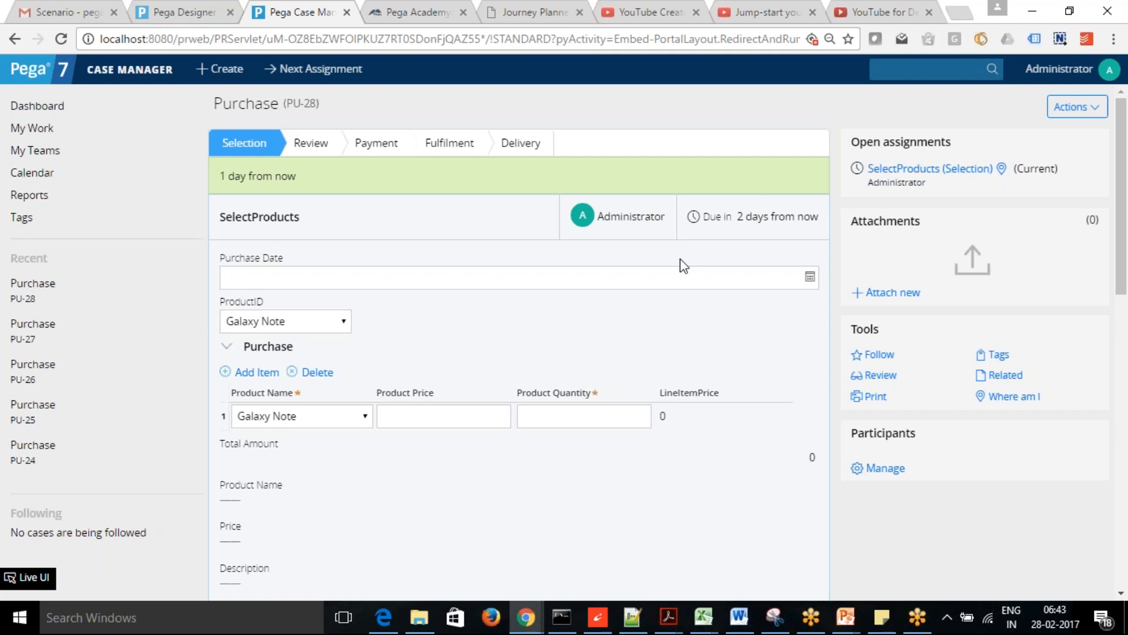
left_click_drag(1126, 221, 1127, 400)
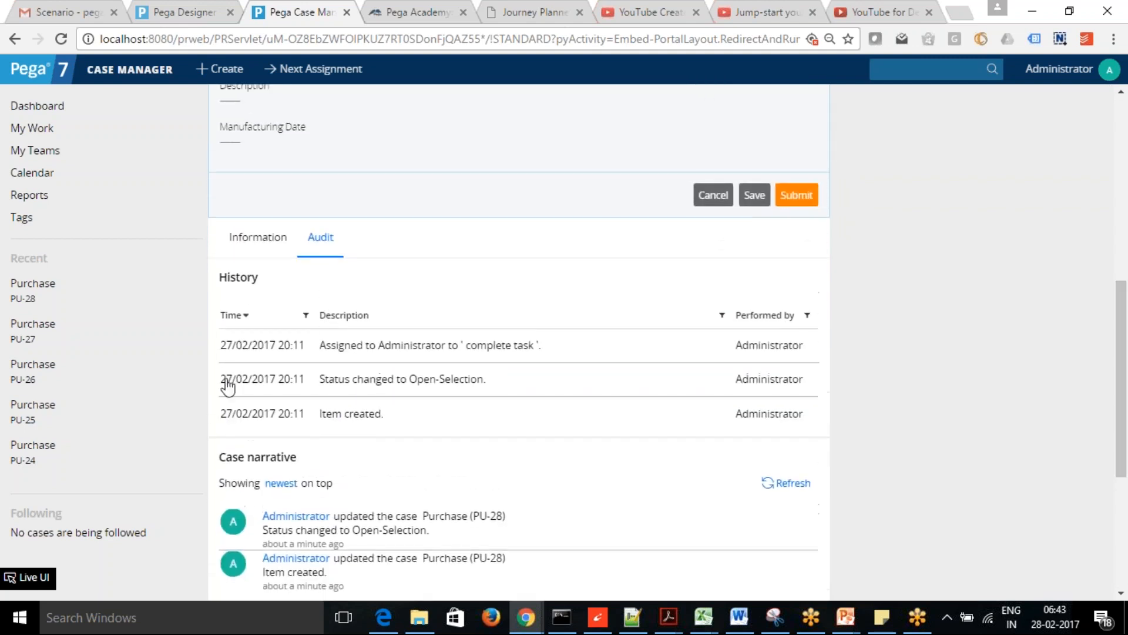
left_click(254, 251)
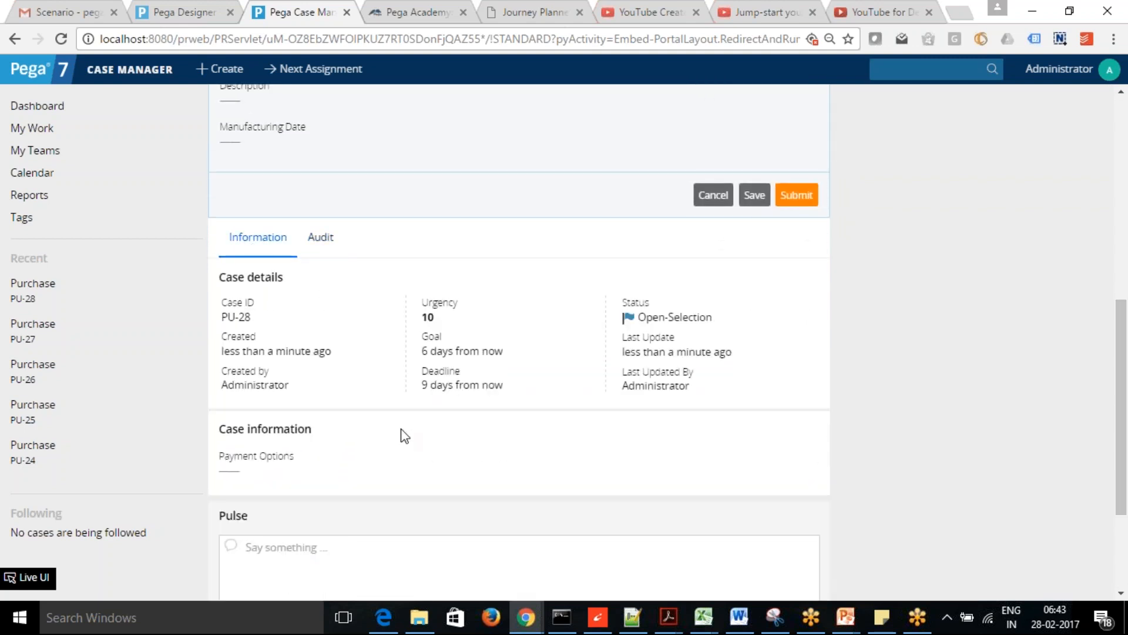
left_click_drag(421, 302, 449, 318)
left_click(473, 332)
left_click_drag(1124, 383, 1125, 130)
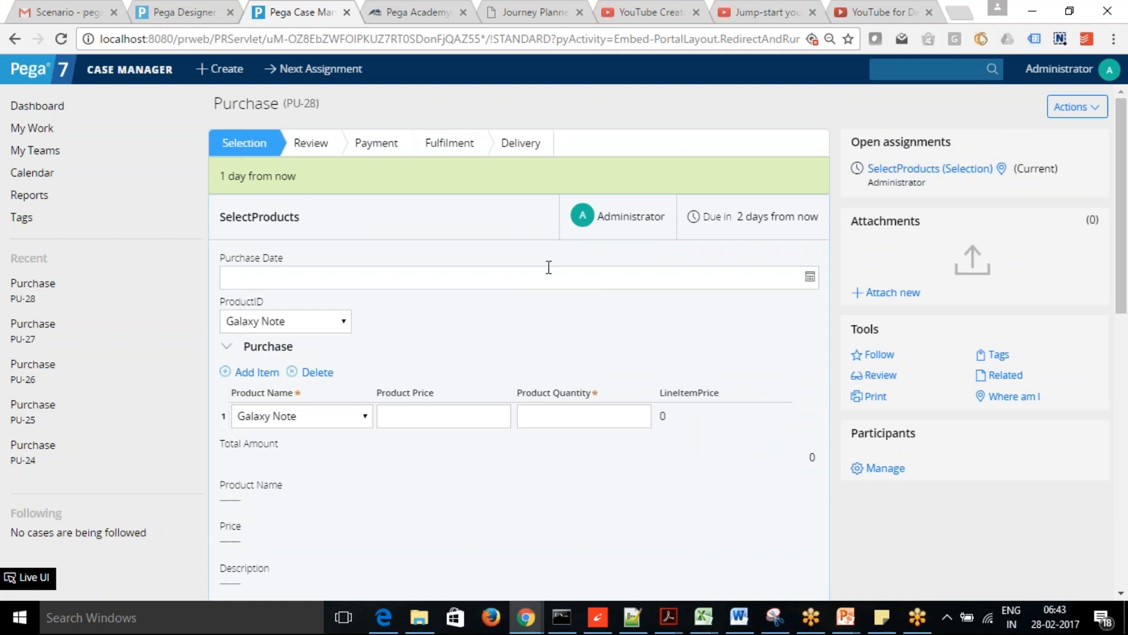
- Switch back to the Designer Studio tab and leave the SelectProducts step name field
left_click(168, 21)
left_click(591, 350)
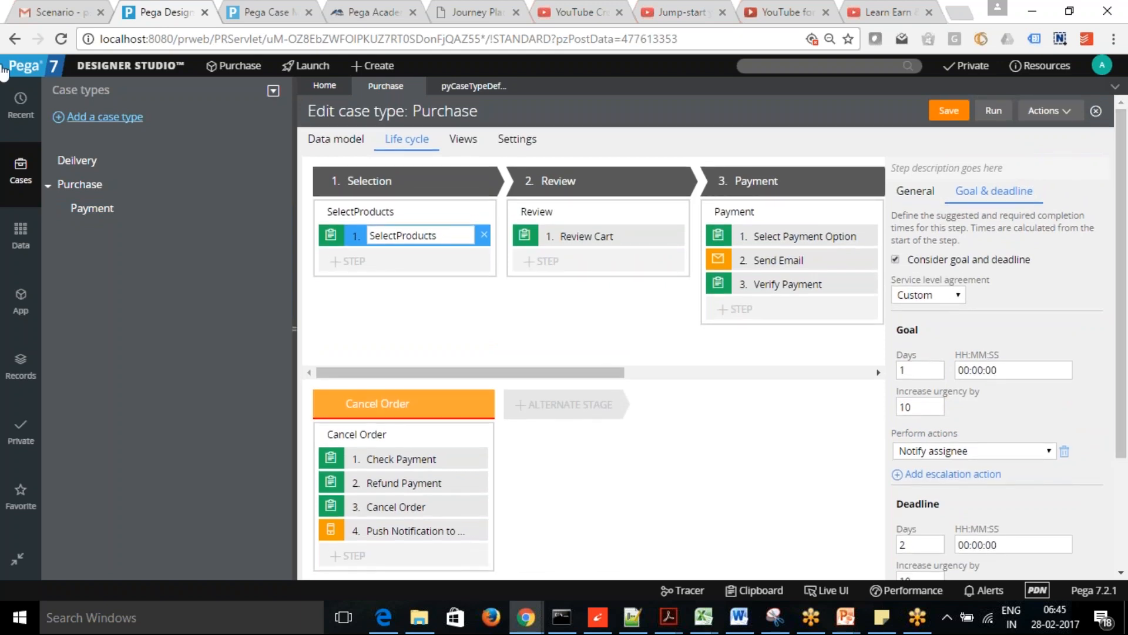
- Browse the Application Explorer, expanding the Activity, Paragraph and Section rule lists
left_click(19, 300)
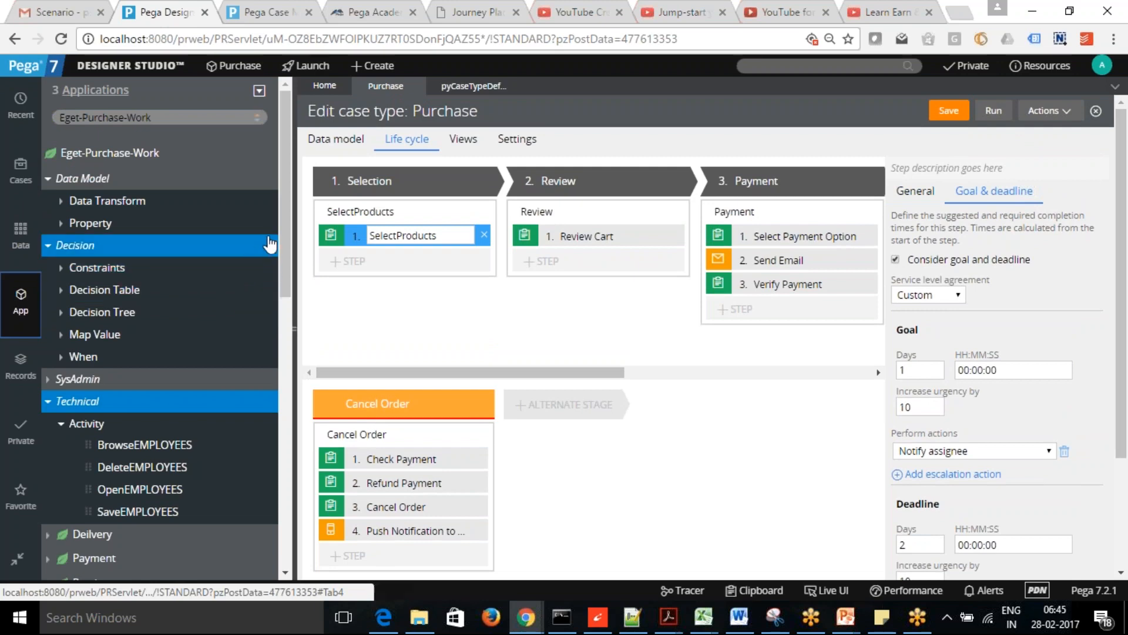
left_click_drag(282, 221, 277, 538)
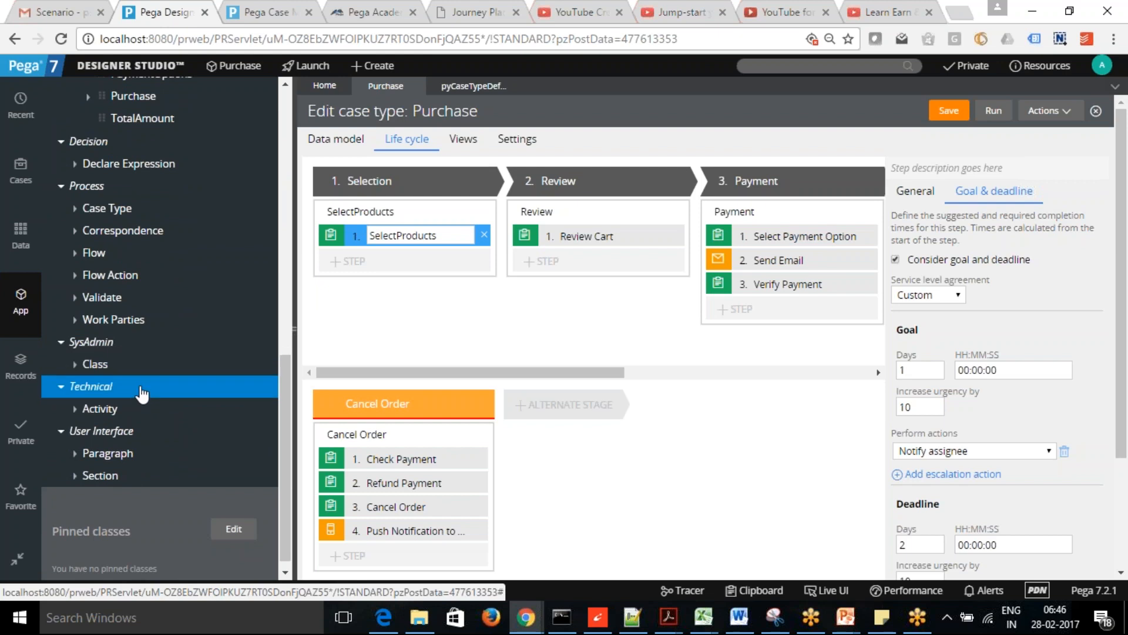
left_click(74, 410)
left_click(74, 476)
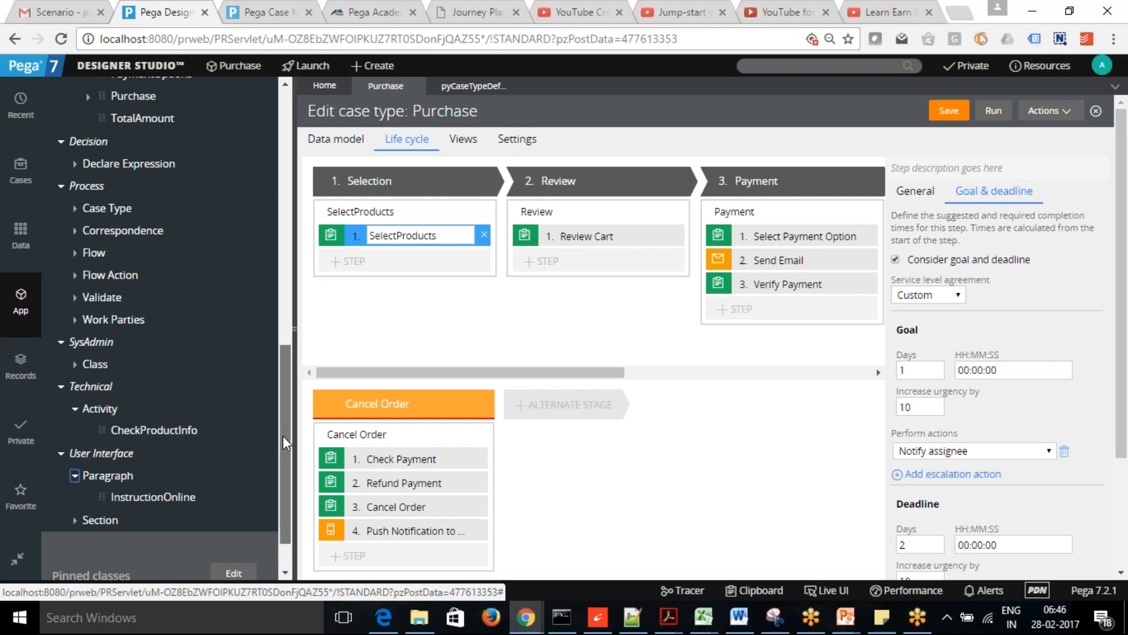
left_click_drag(283, 435, 283, 462)
left_click(74, 465)
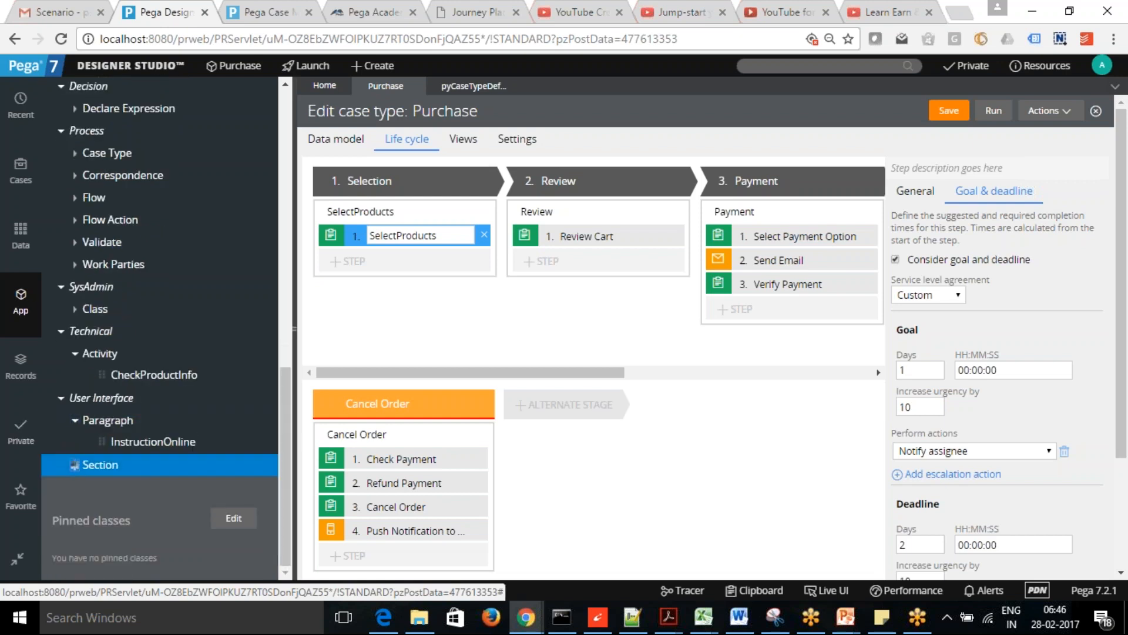
left_click_drag(282, 422, 288, 476)
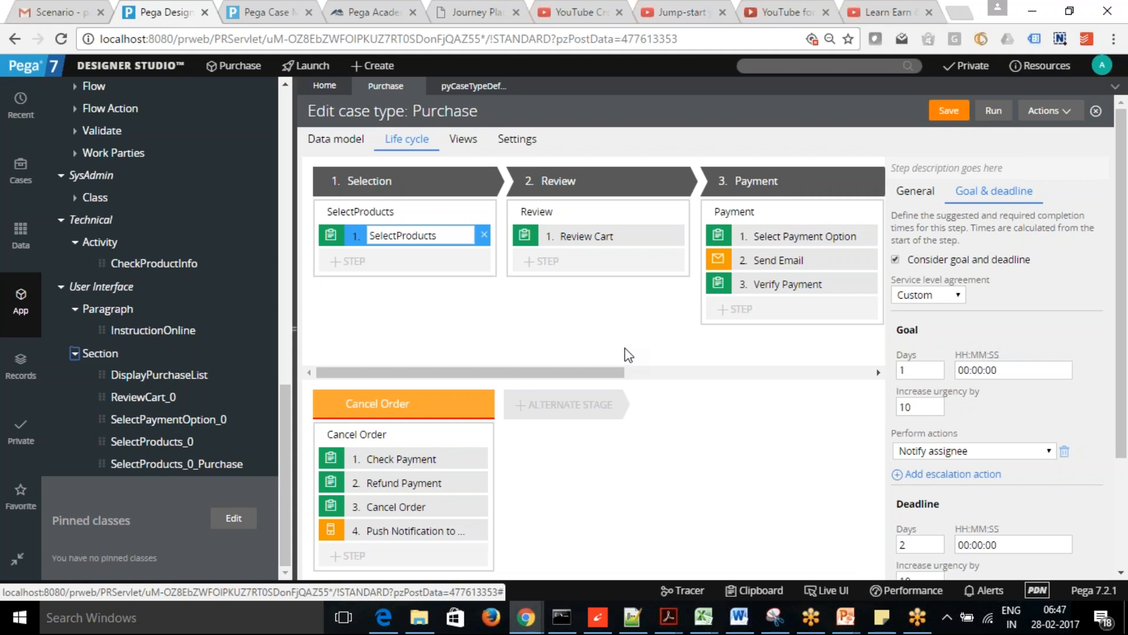
left_click_drag(287, 419, 287, 115)
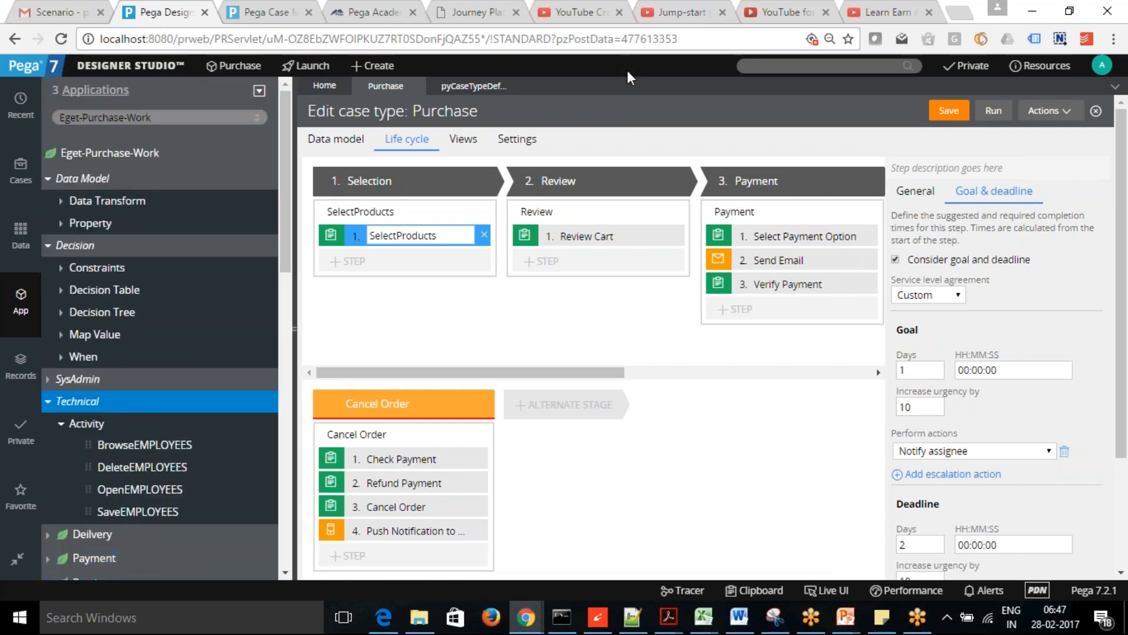
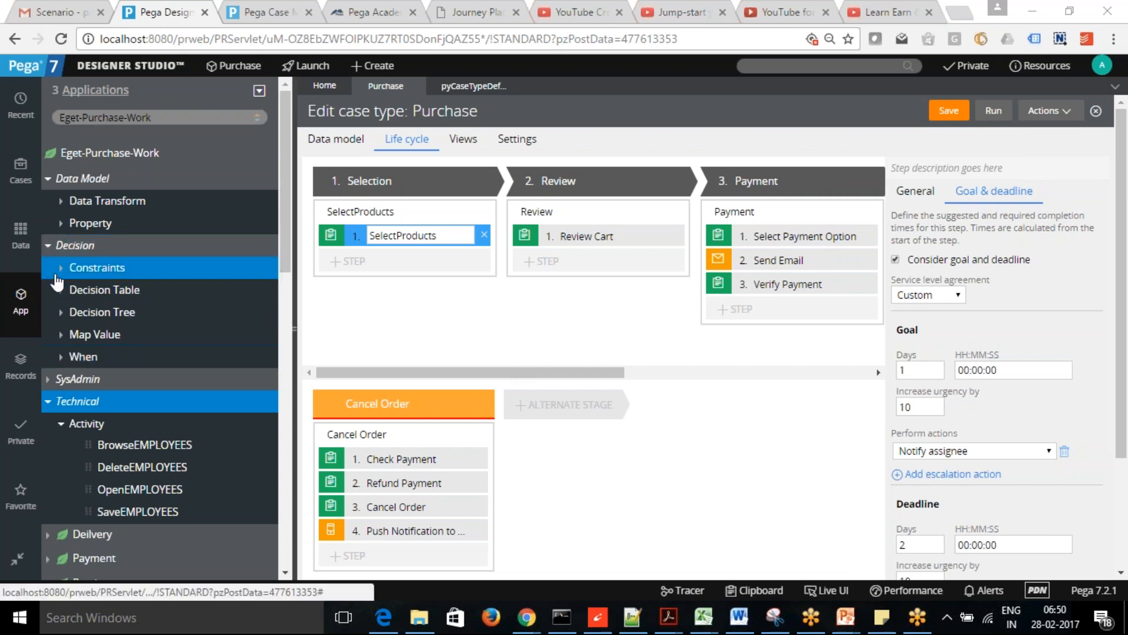
- Open the CheckTotalAmount decision table from the Decision Table rules list
left_click(61, 290)
left_click(133, 311)
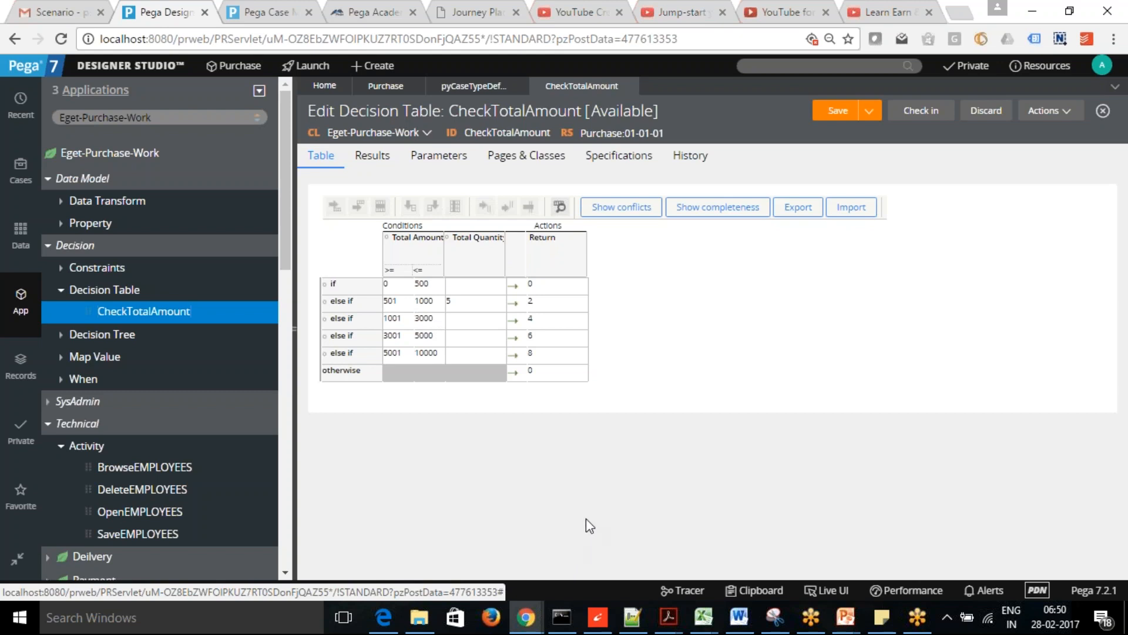
left_click(470, 308)
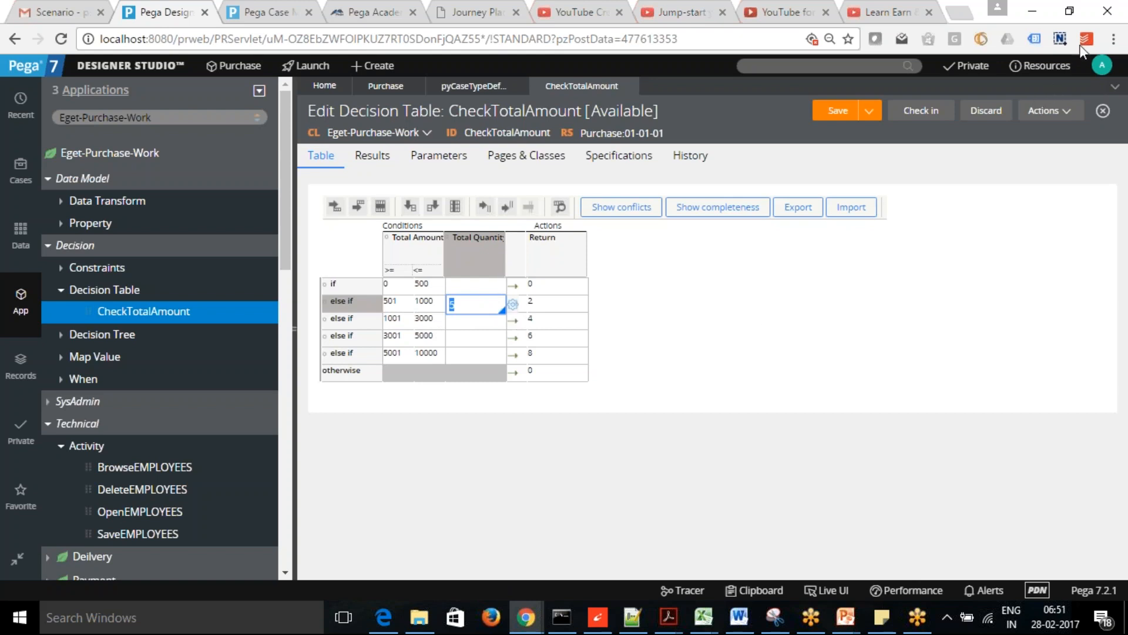
left_click(1102, 39)
- Open the Purchase application rule and enter DelegatedRules under Advanced > Production rulesets (customization)
left_click(237, 66)
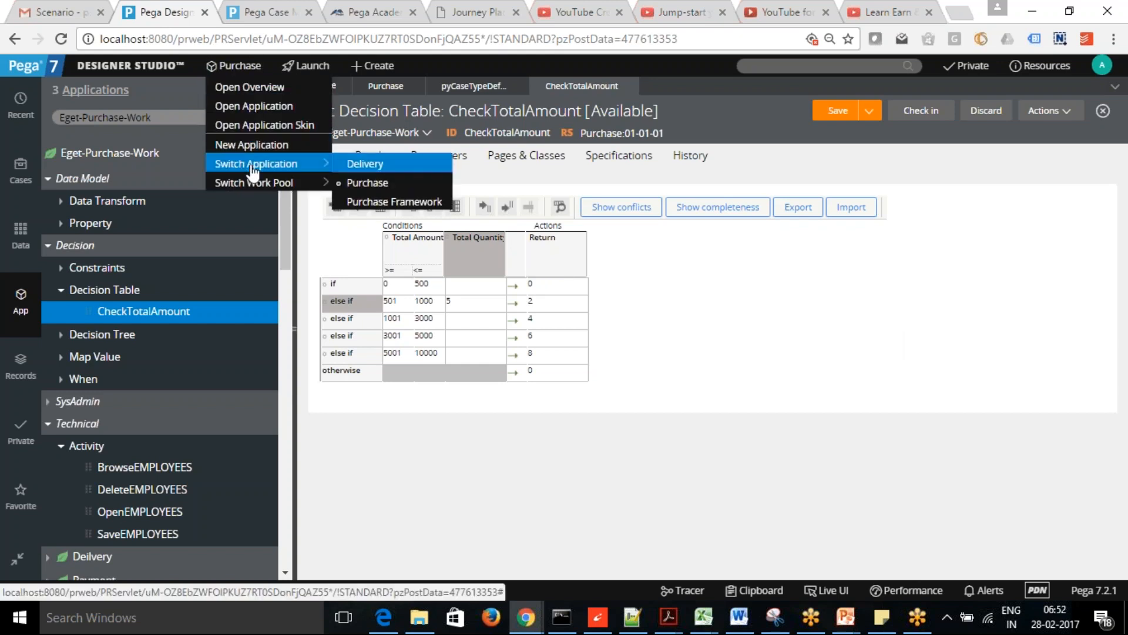
left_click(260, 108)
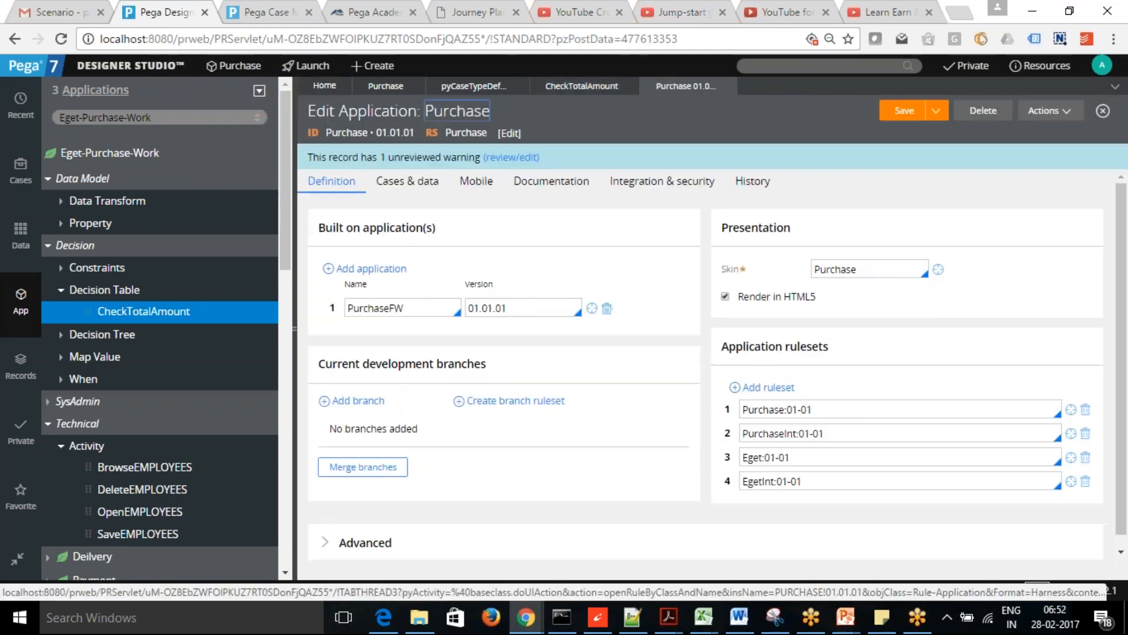
scroll(899, 435, "down", 1)
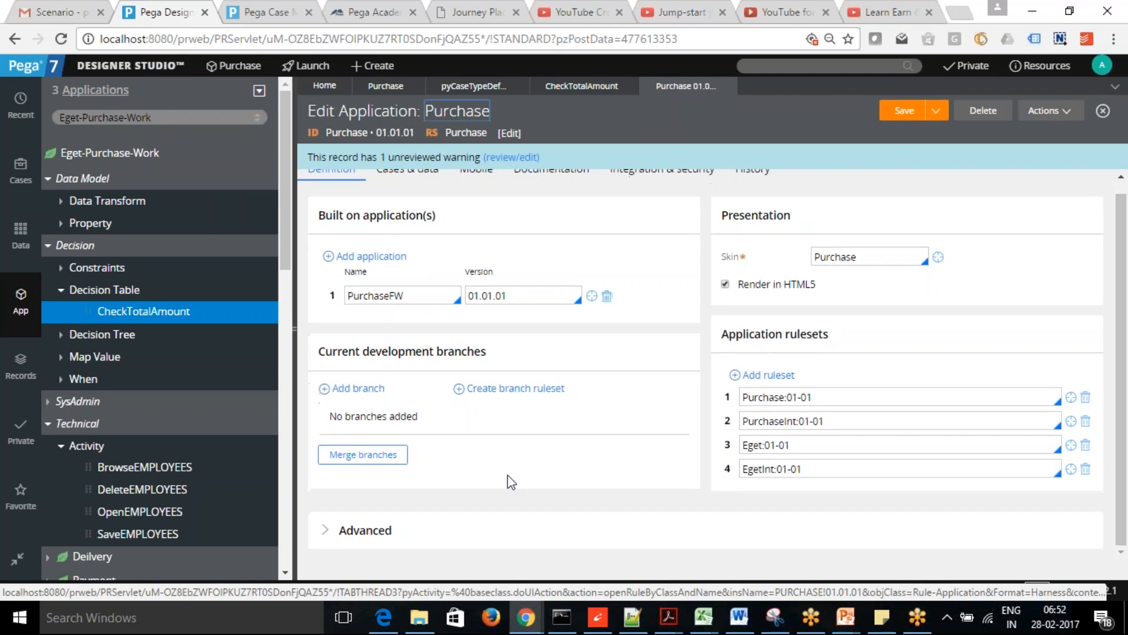
left_click(328, 537)
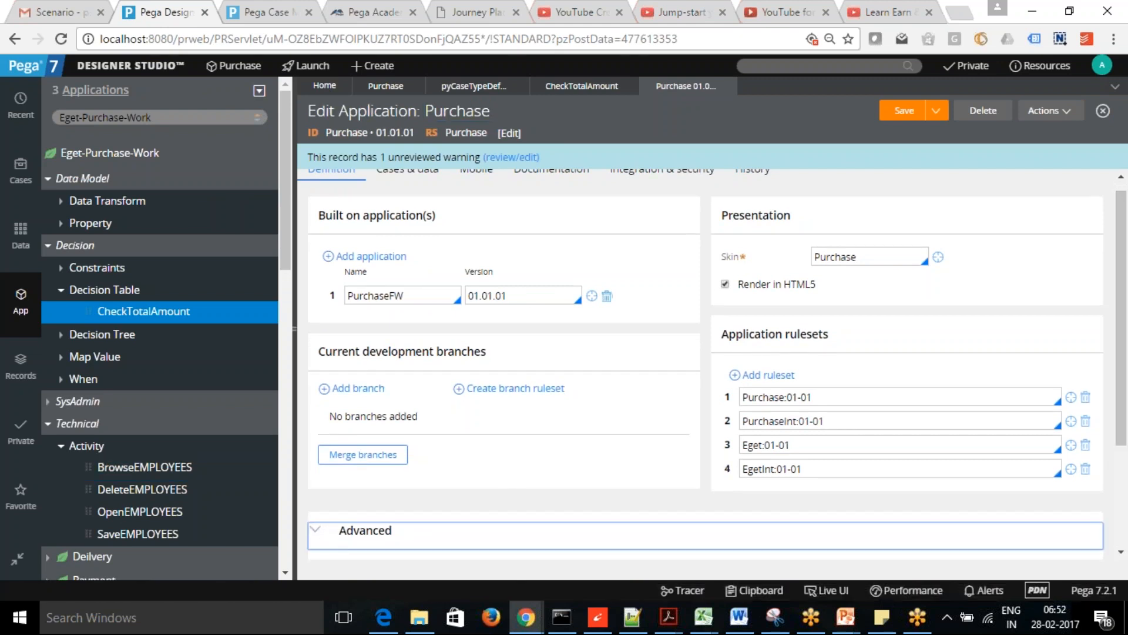
scroll(1123, 438, "down", 3)
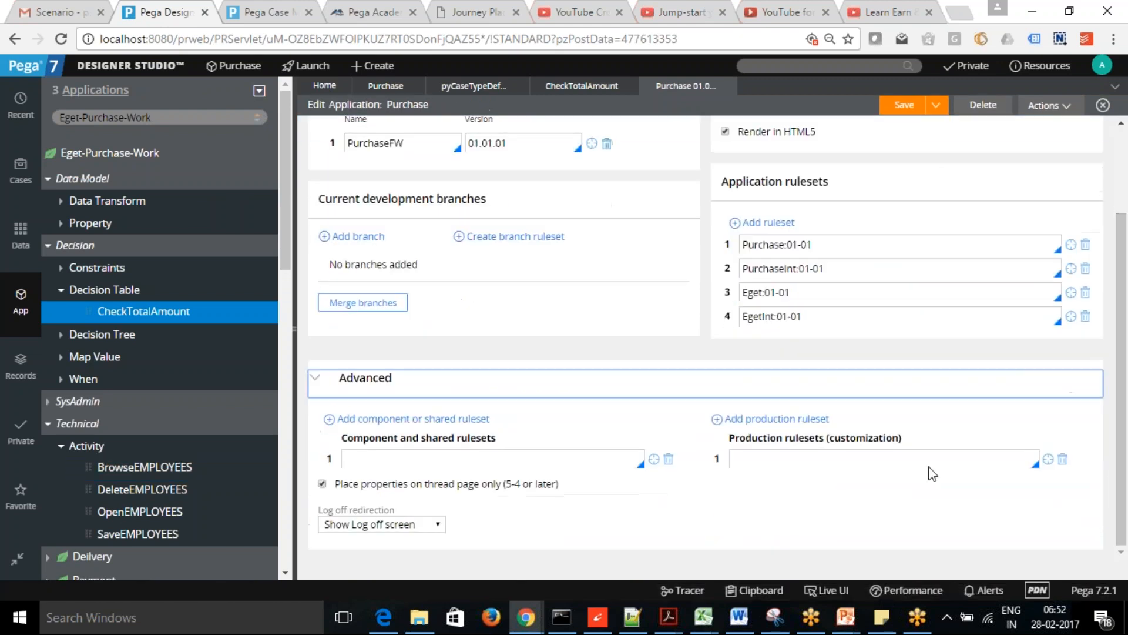
left_click(802, 459)
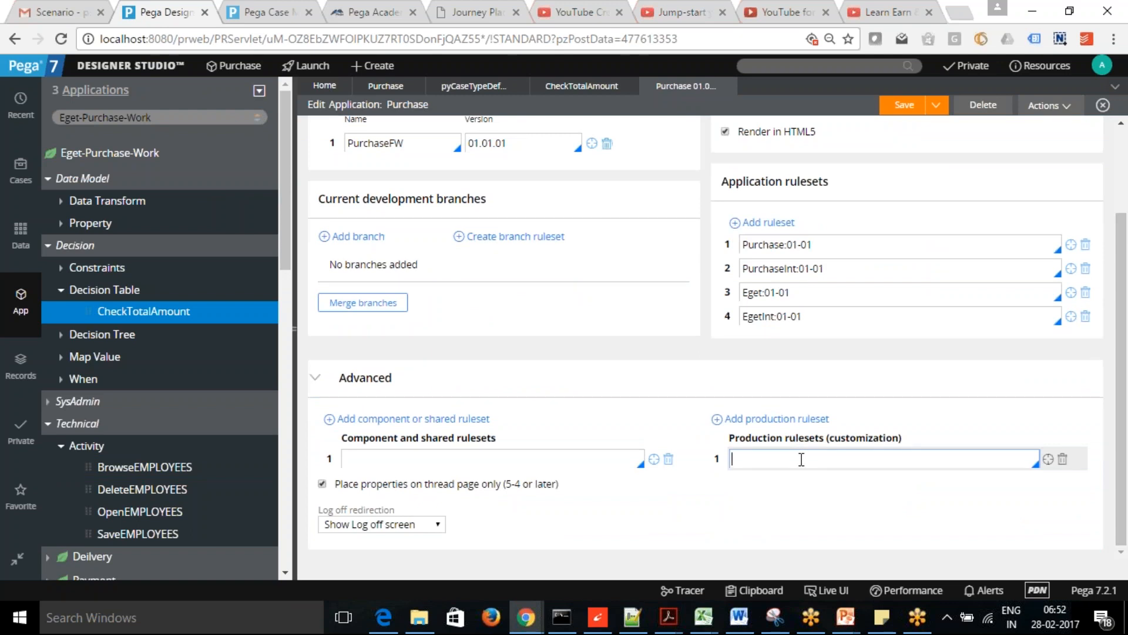
type("DelegatedRules")
- Create and save ruleset DelegatedRules at version 01-01-01, then select its ID text
left_click(1048, 459)
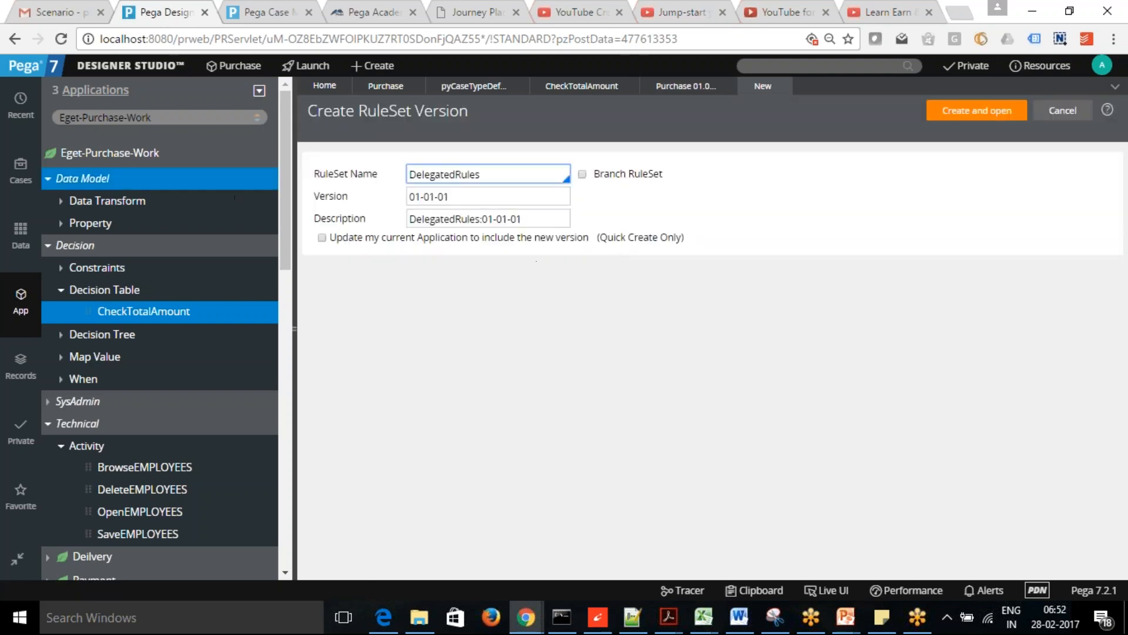
left_click(323, 238)
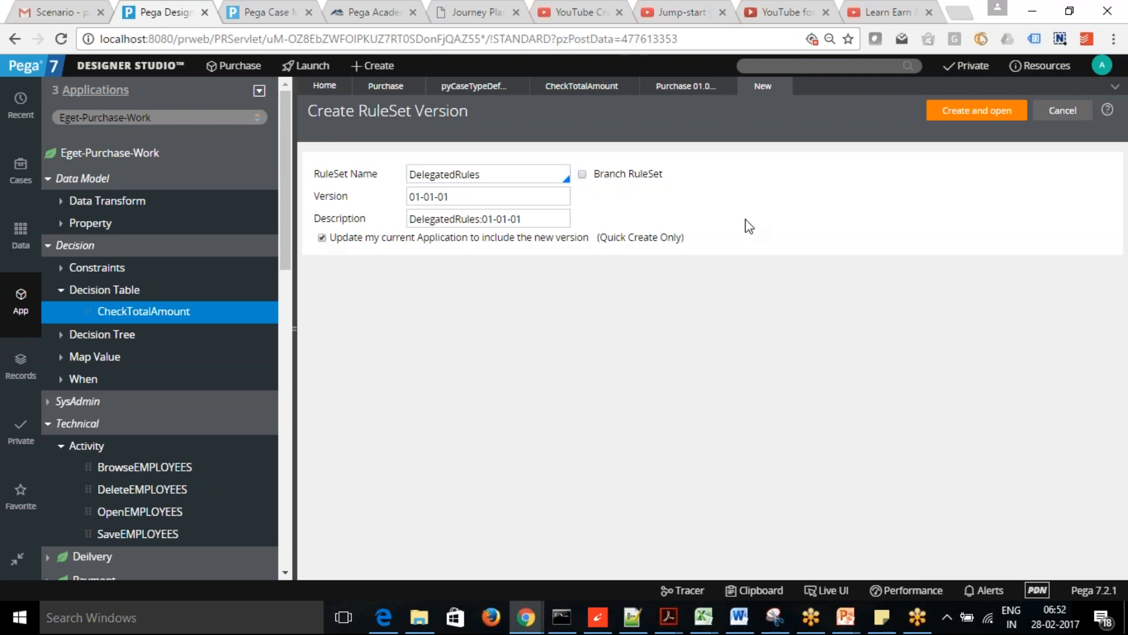
left_click(322, 239)
left_click(977, 113)
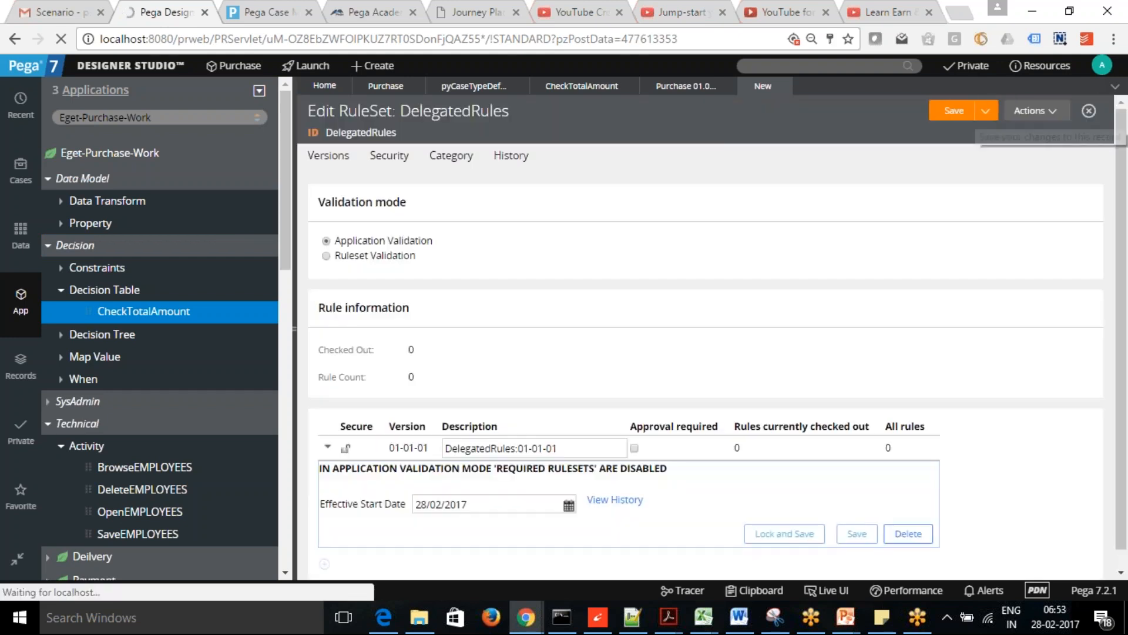
left_click(964, 114)
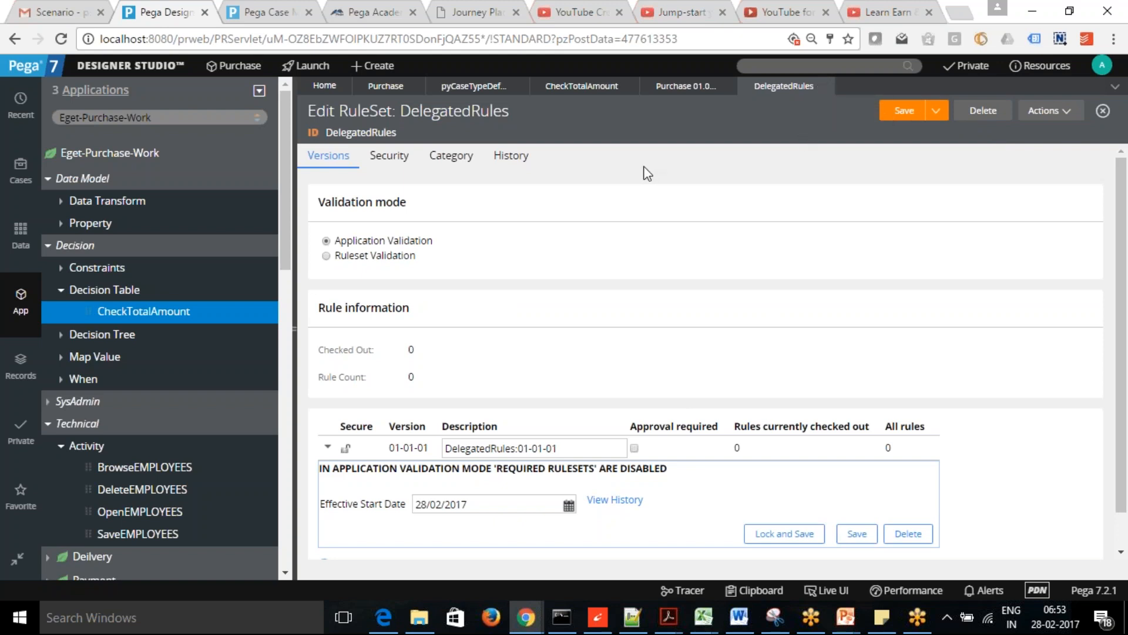
left_click_drag(404, 133, 336, 130)
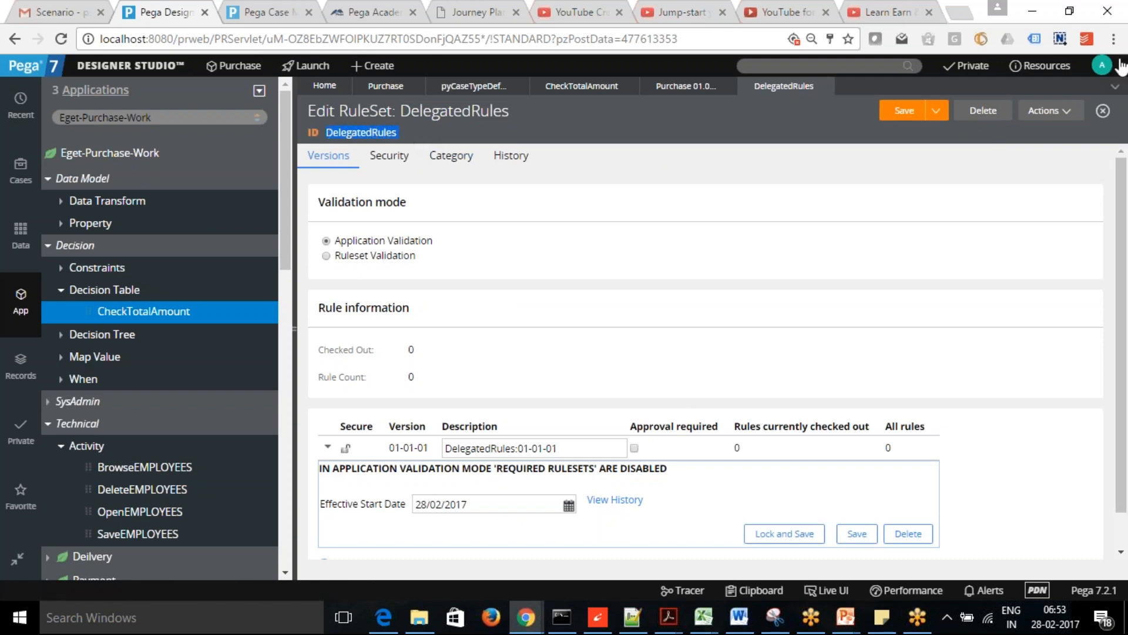
- Open the Purchase administrators access group on its Advanced tab
left_click(1103, 66)
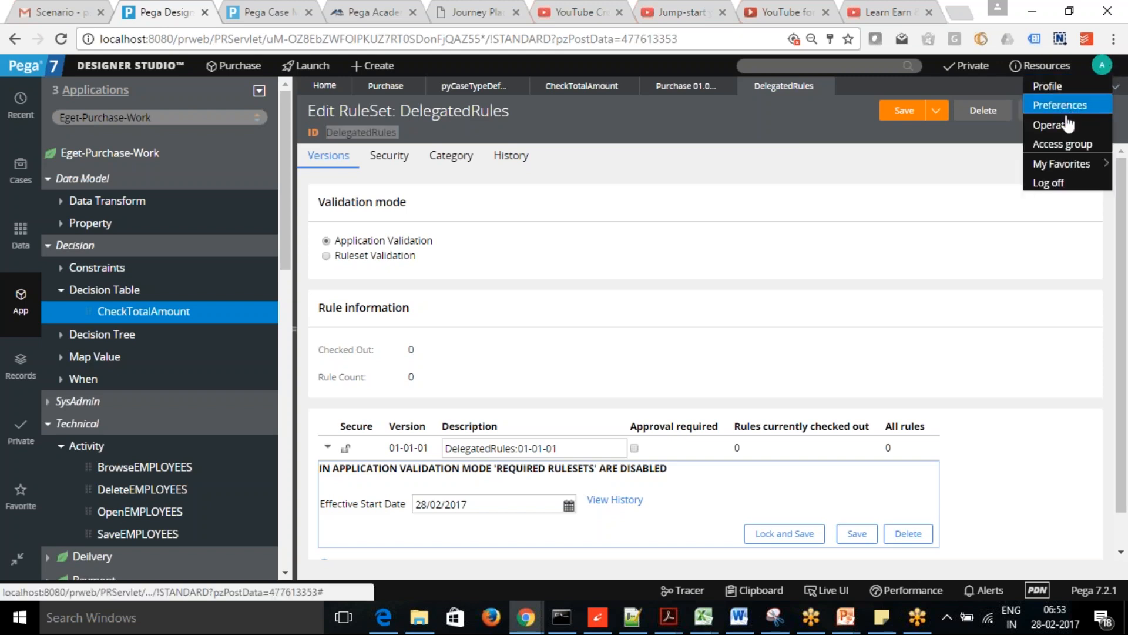
left_click(1067, 149)
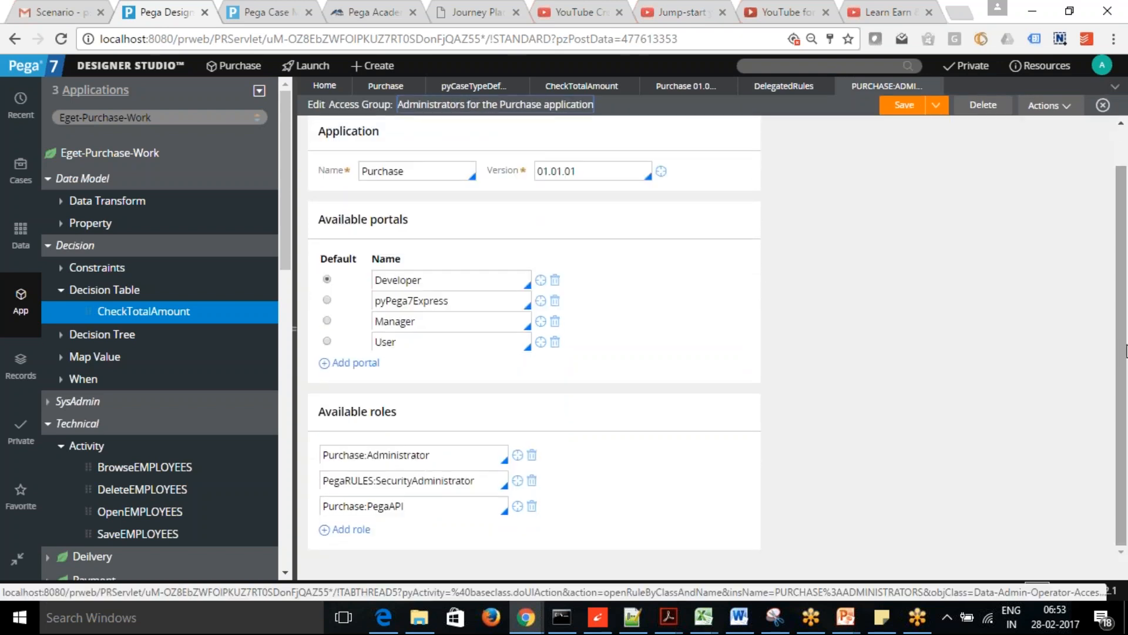
scroll(1122, 335, "down", 2)
scroll(1118, 317, "up", 2)
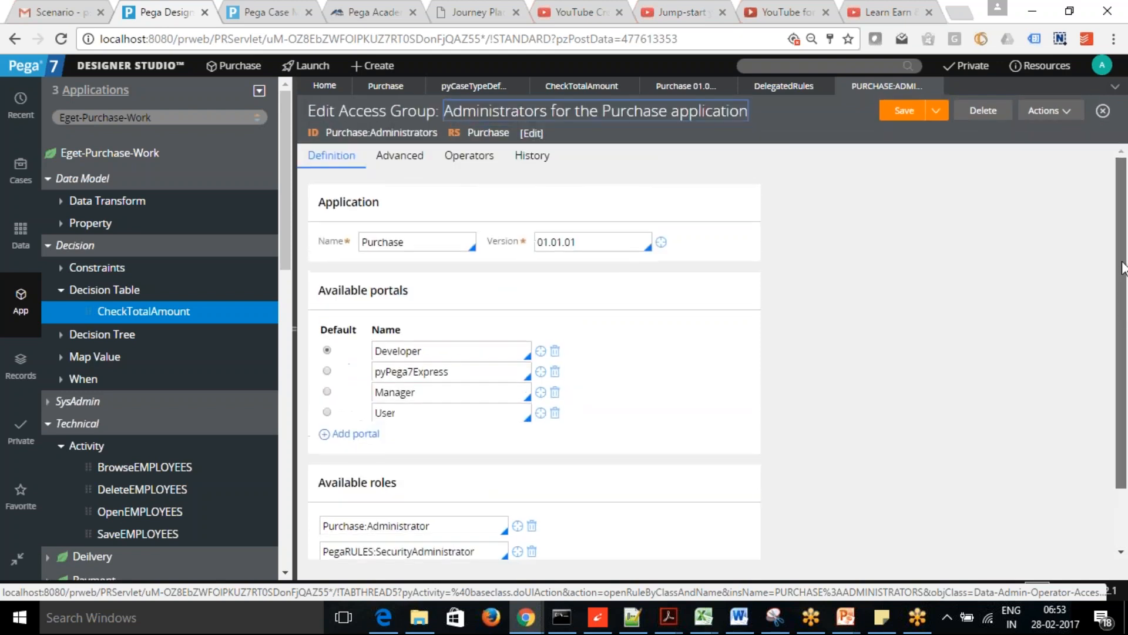
left_click(406, 166)
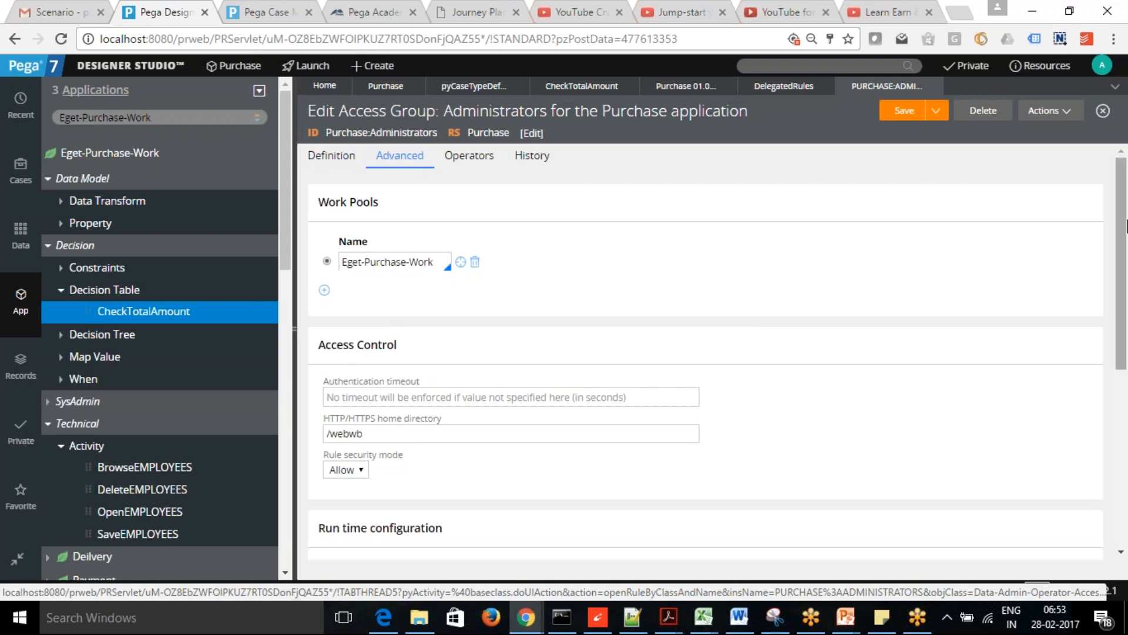
left_click_drag(1122, 241, 1020, 367)
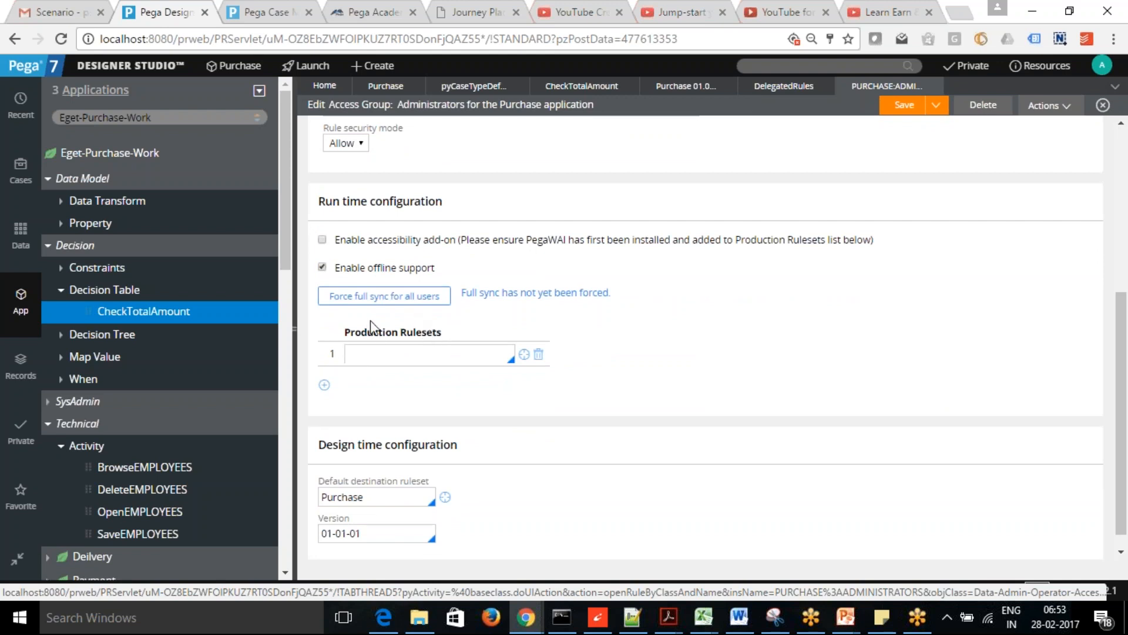
- Enter DelegatedRules:01-01 as the access group's first production ruleset
left_click(396, 357)
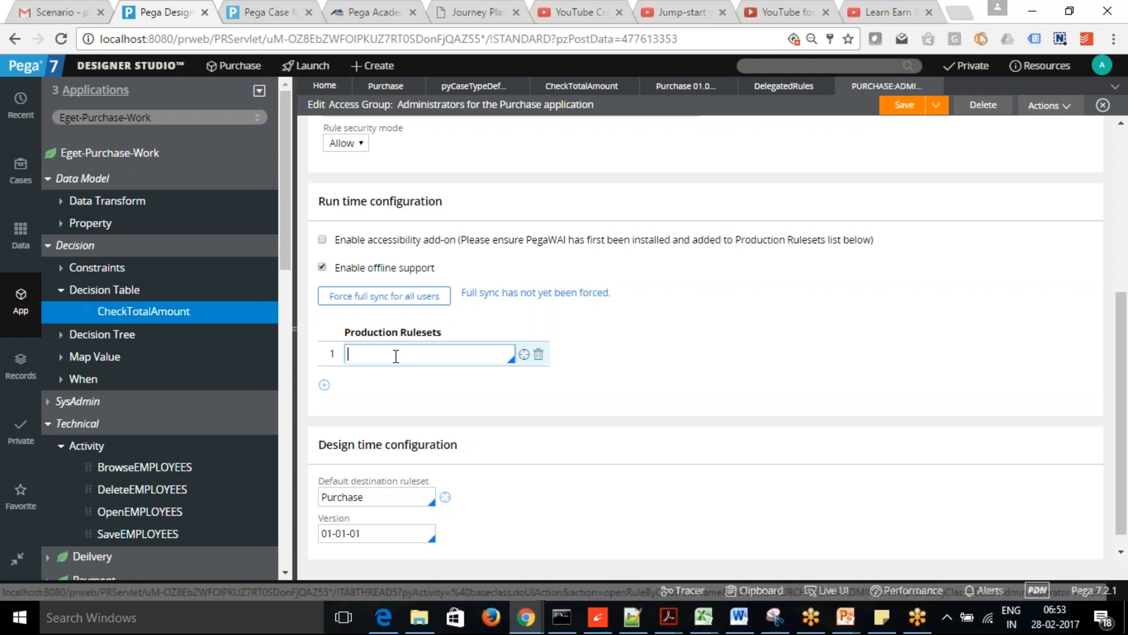
type("DelegatedRules")
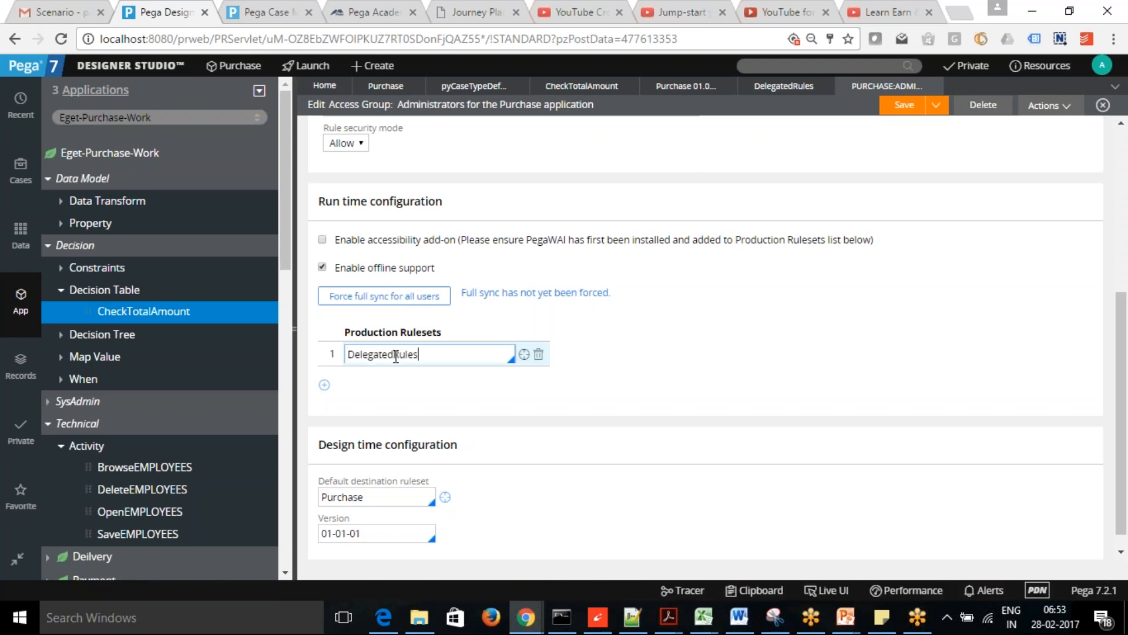
type(":01-01")
left_click(640, 362)
left_click(493, 359)
key("Down")
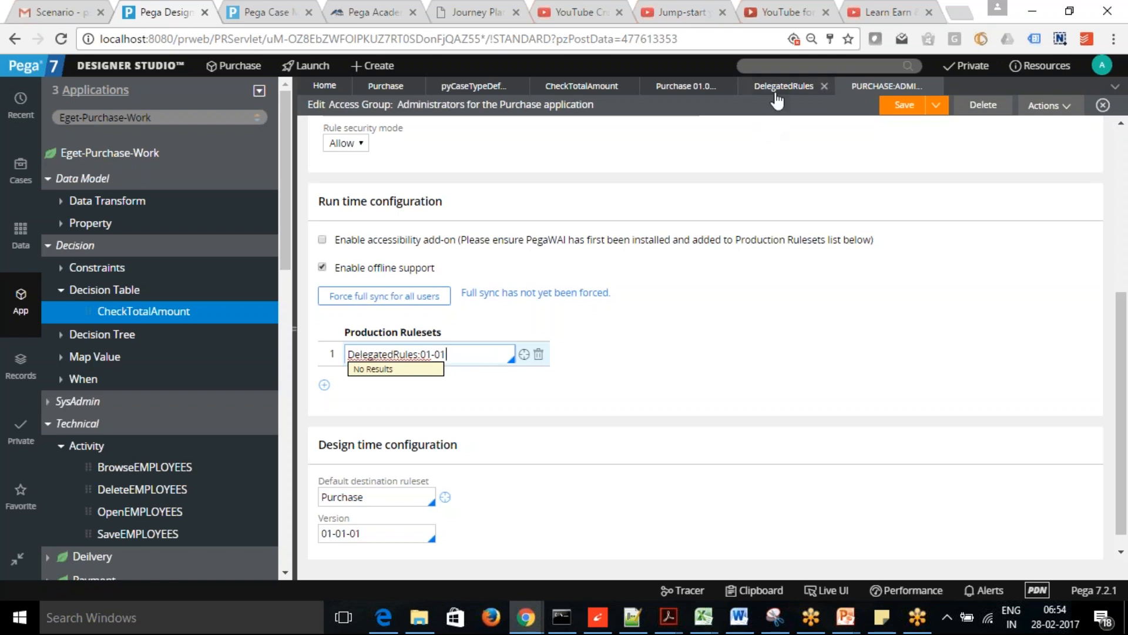
- Complete the Purchase application's production ruleset entry as DelegatedRules:01-01
left_click(780, 89)
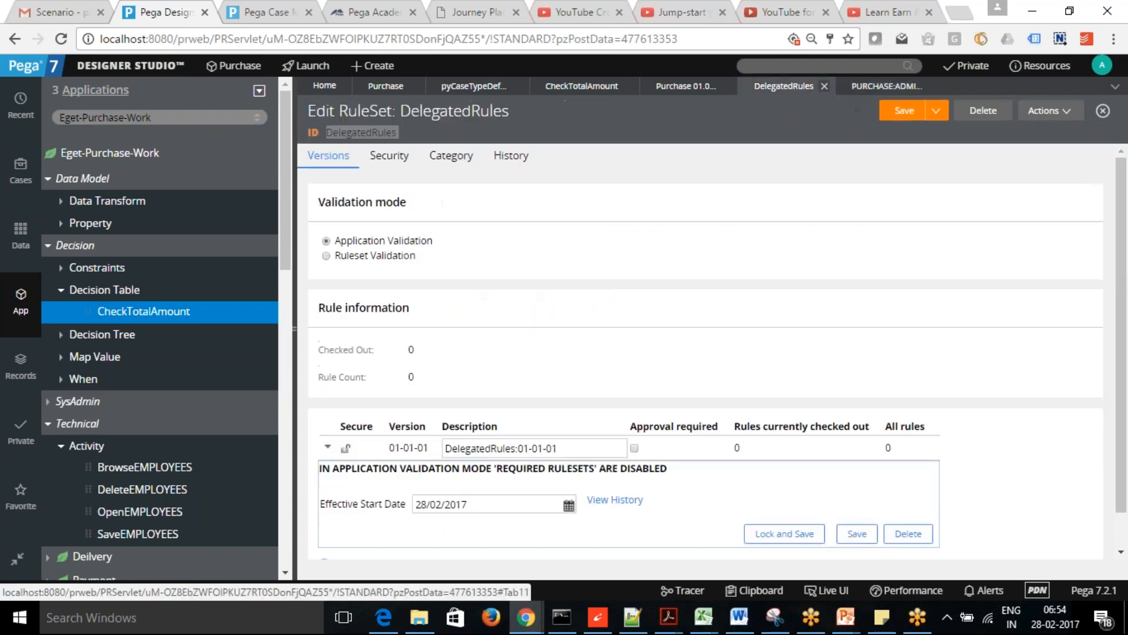
left_click(684, 88)
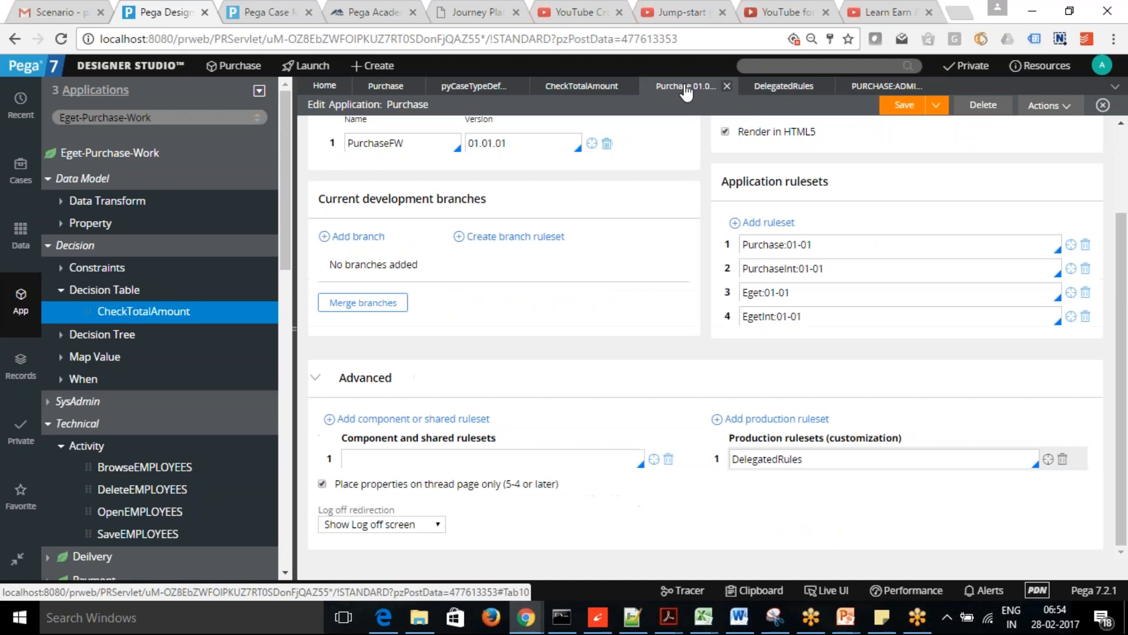
left_click(870, 467)
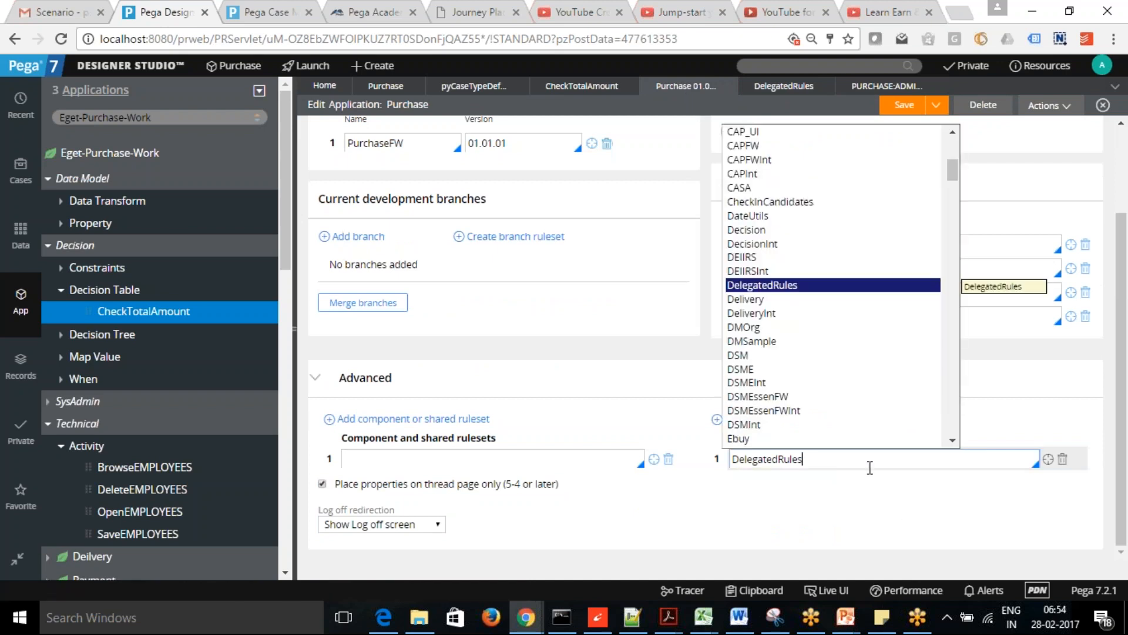
left_click(781, 289)
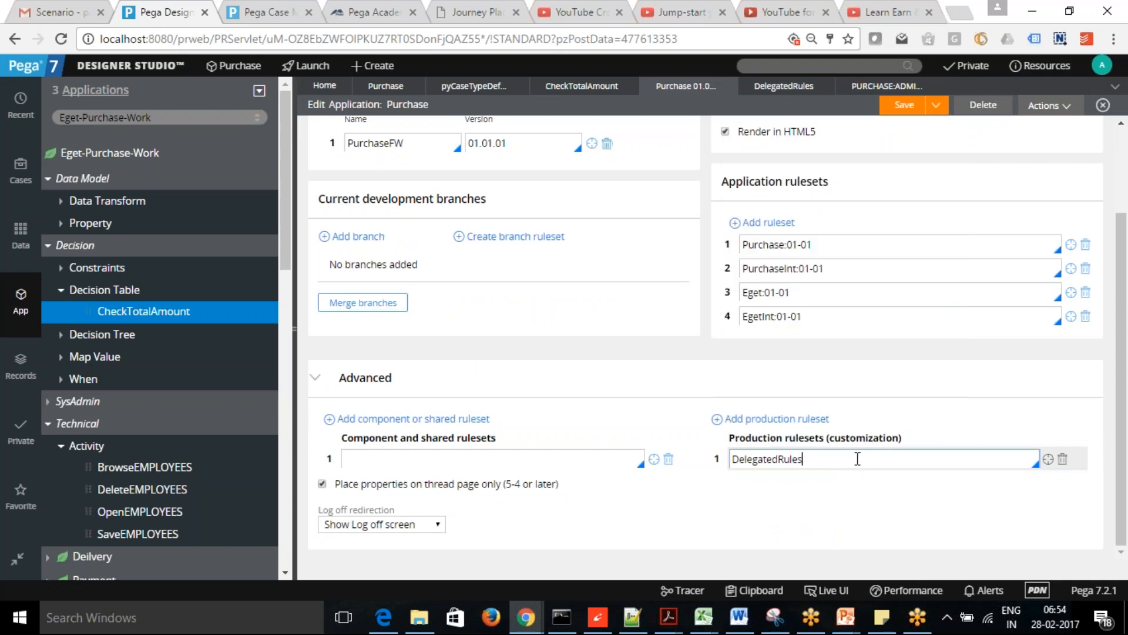
type(":01-")
- Save the Purchase application rule and the administrators access group
left_click(887, 87)
left_click(454, 353)
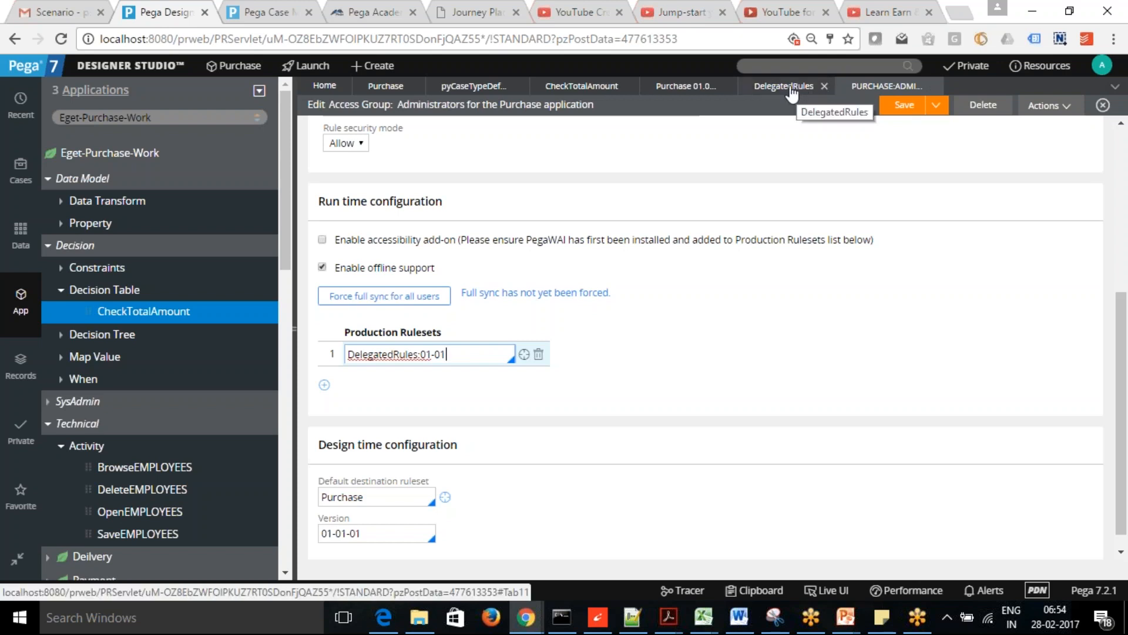
left_click(654, 91)
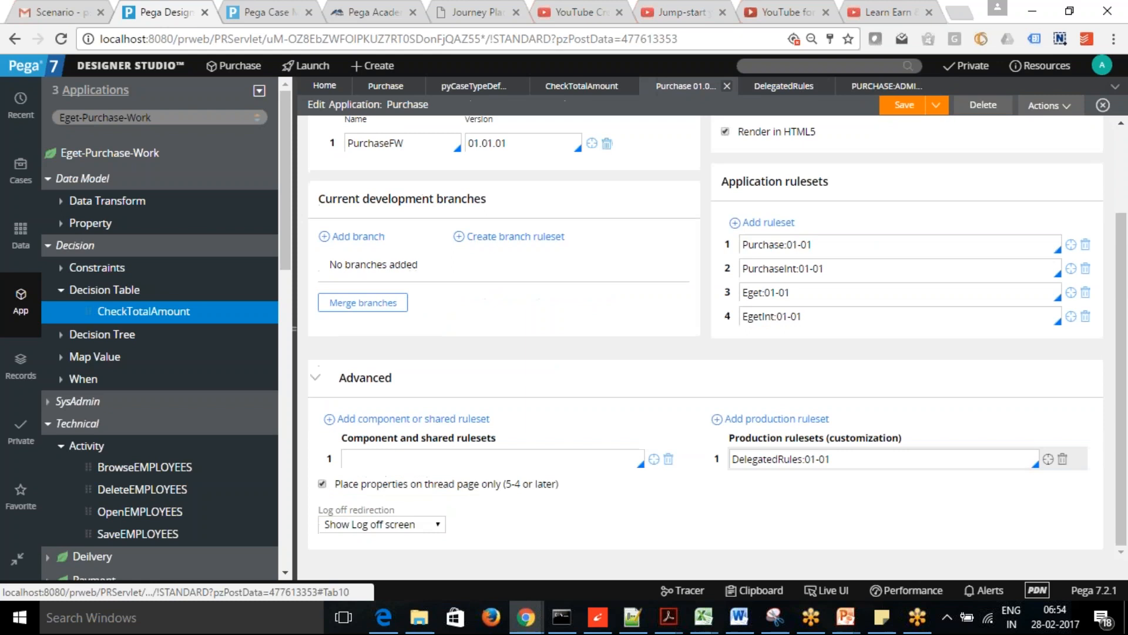
left_click(905, 107)
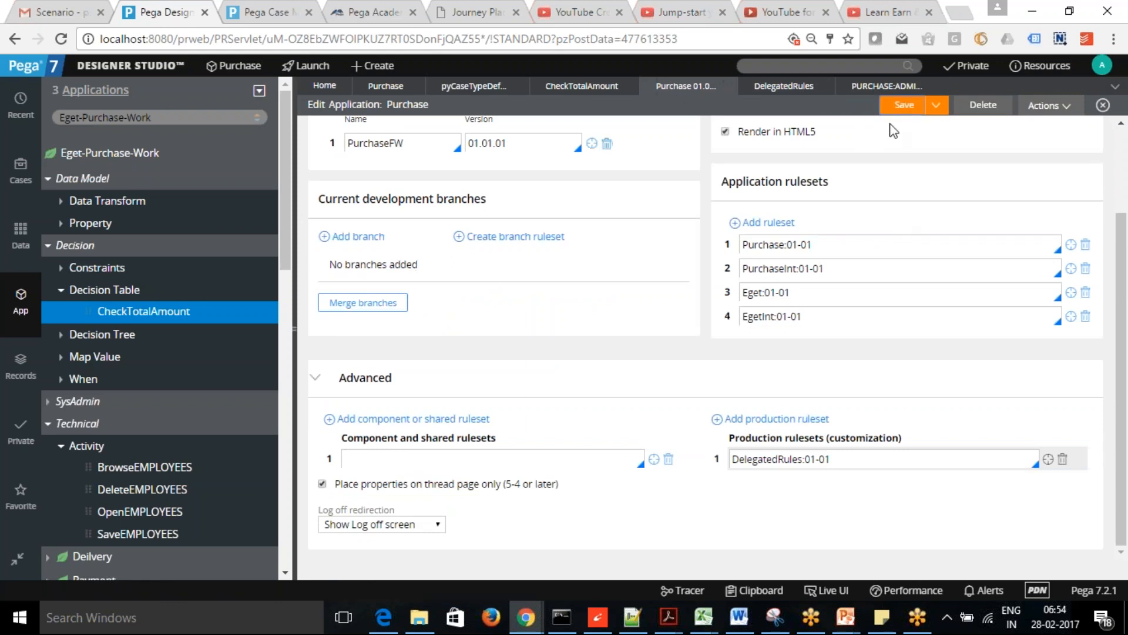
left_click(886, 88)
left_click(900, 108)
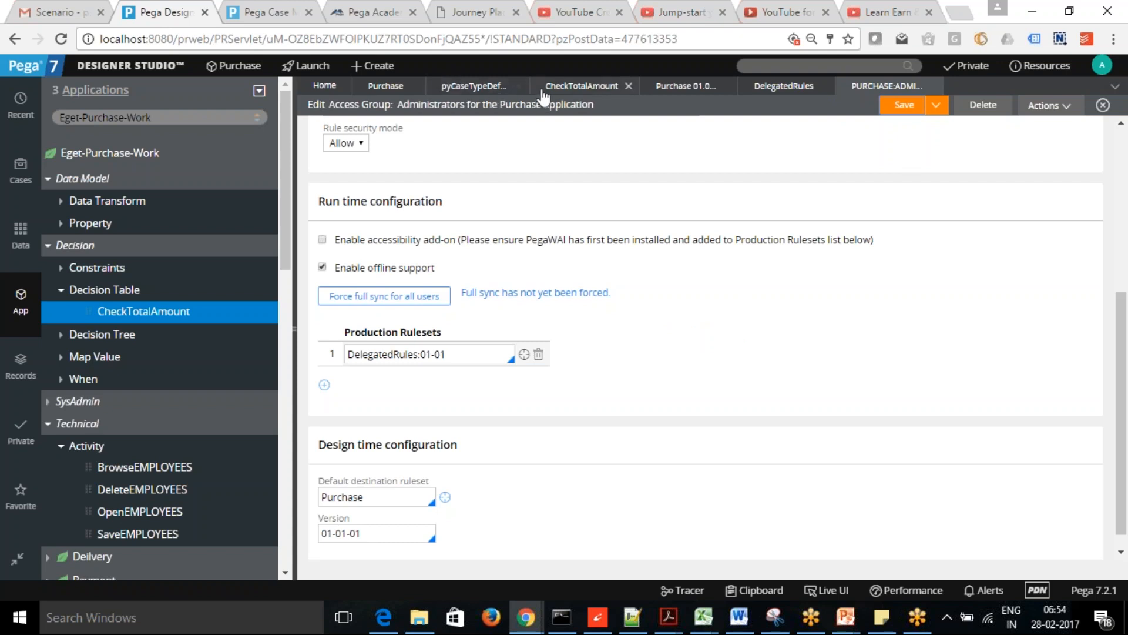
- Save As CheckTotalAmount into Production Rulesets (DelegatedRules), then list the checked-out records
left_click(572, 87)
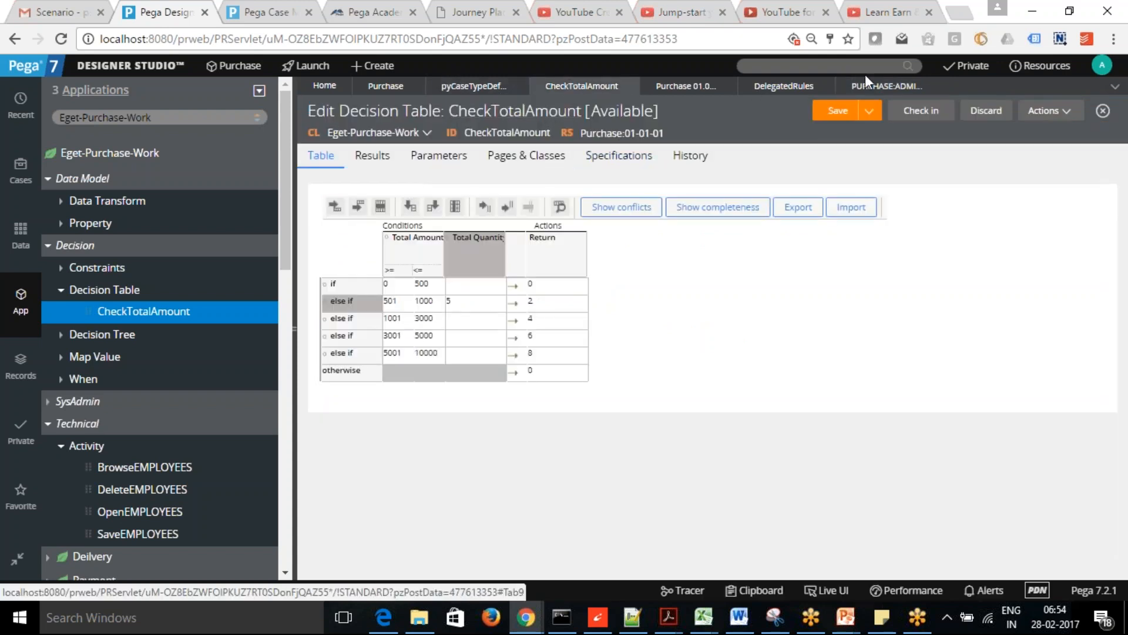
left_click(871, 112)
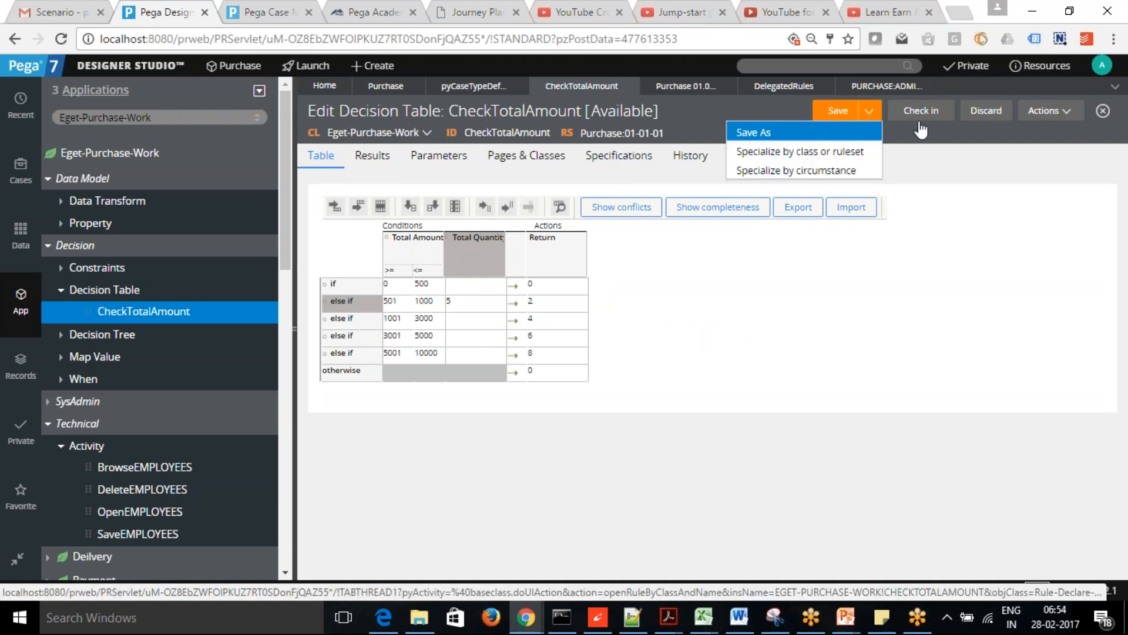
left_click(869, 112)
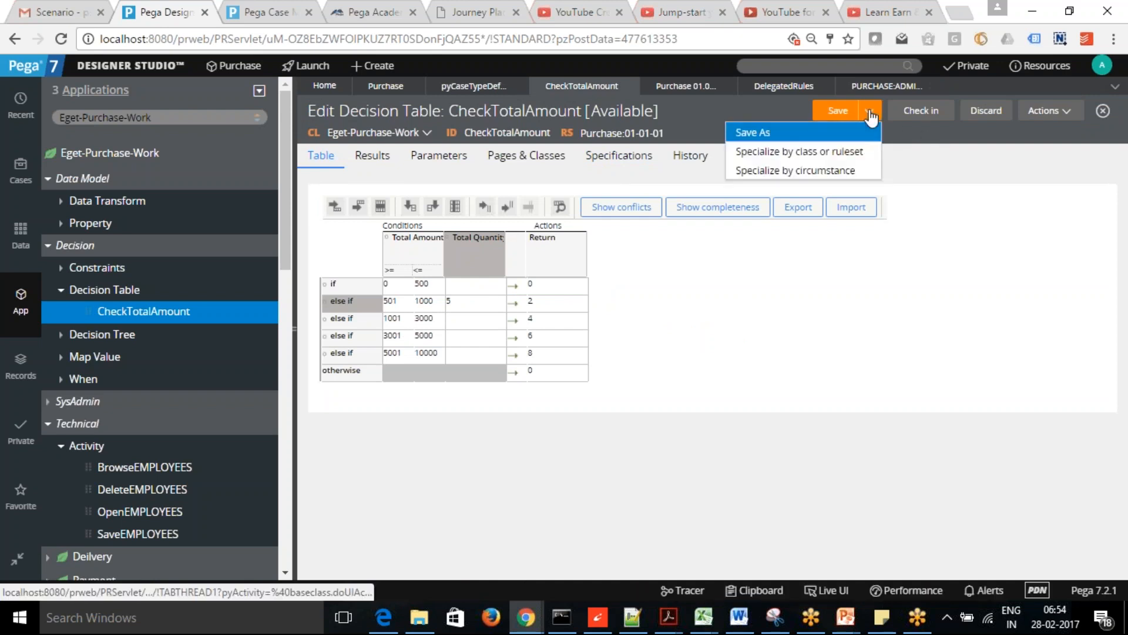
left_click(791, 135)
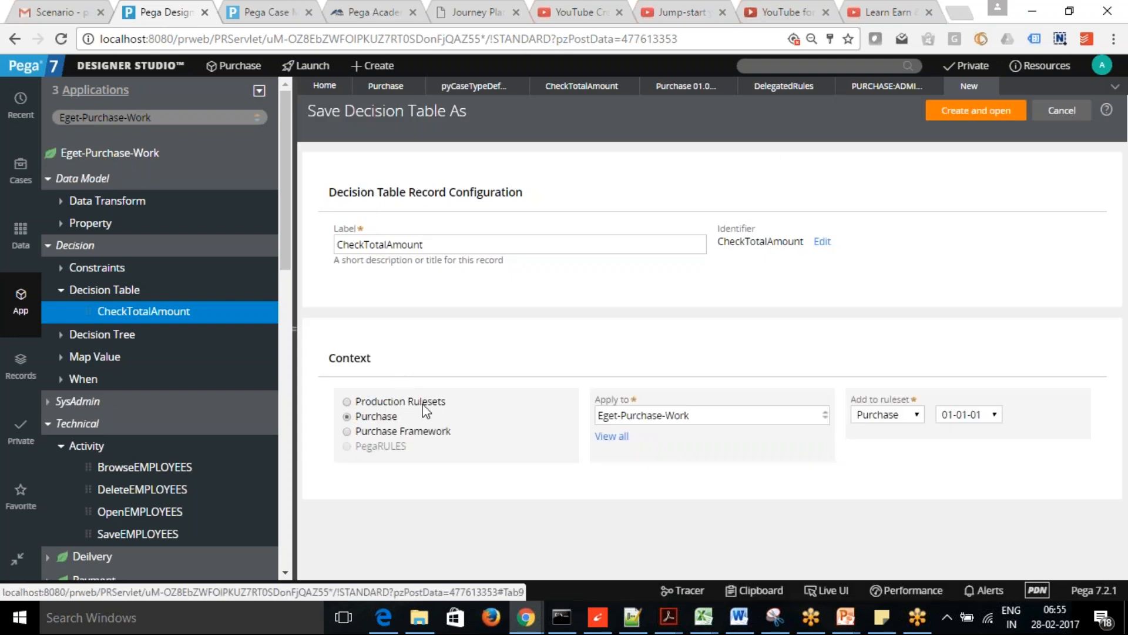
left_click(347, 402)
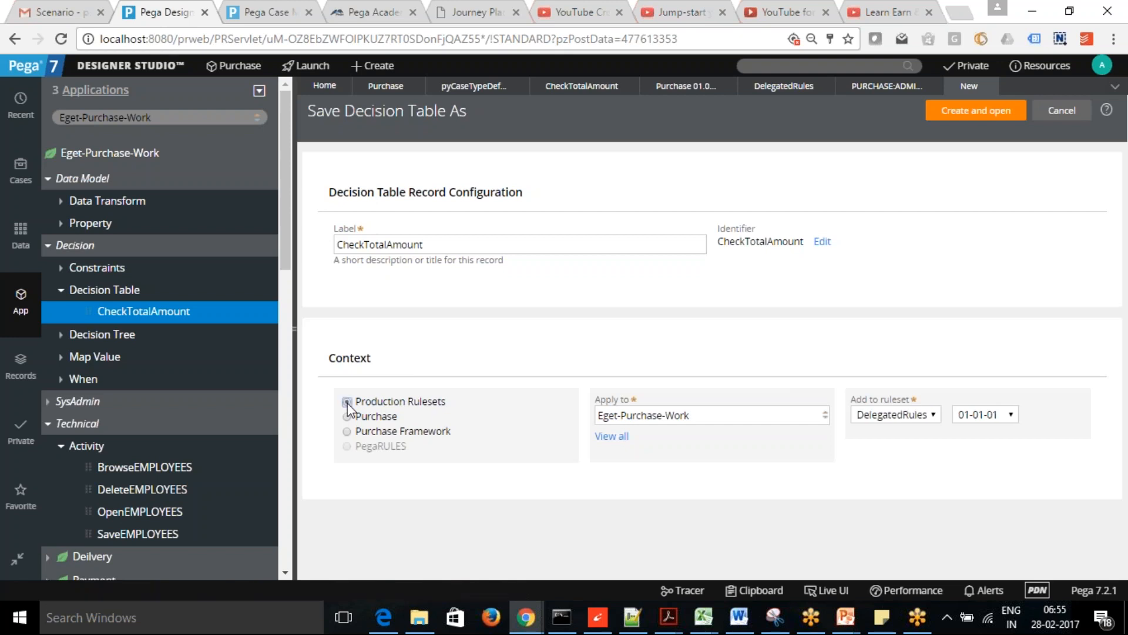
left_click(978, 113)
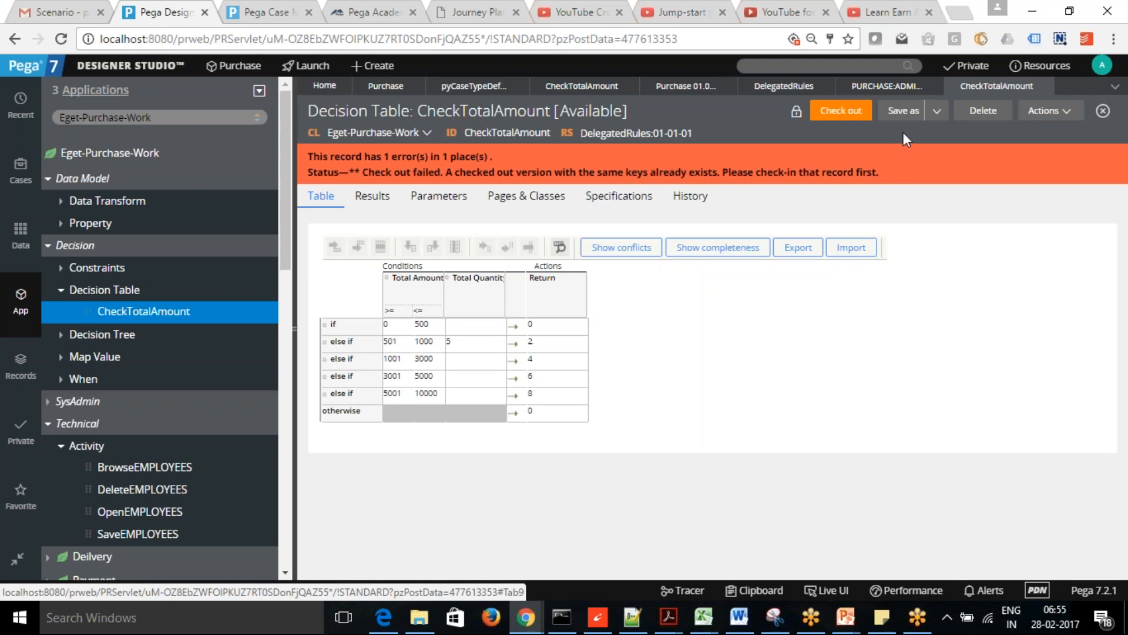
left_click(971, 68)
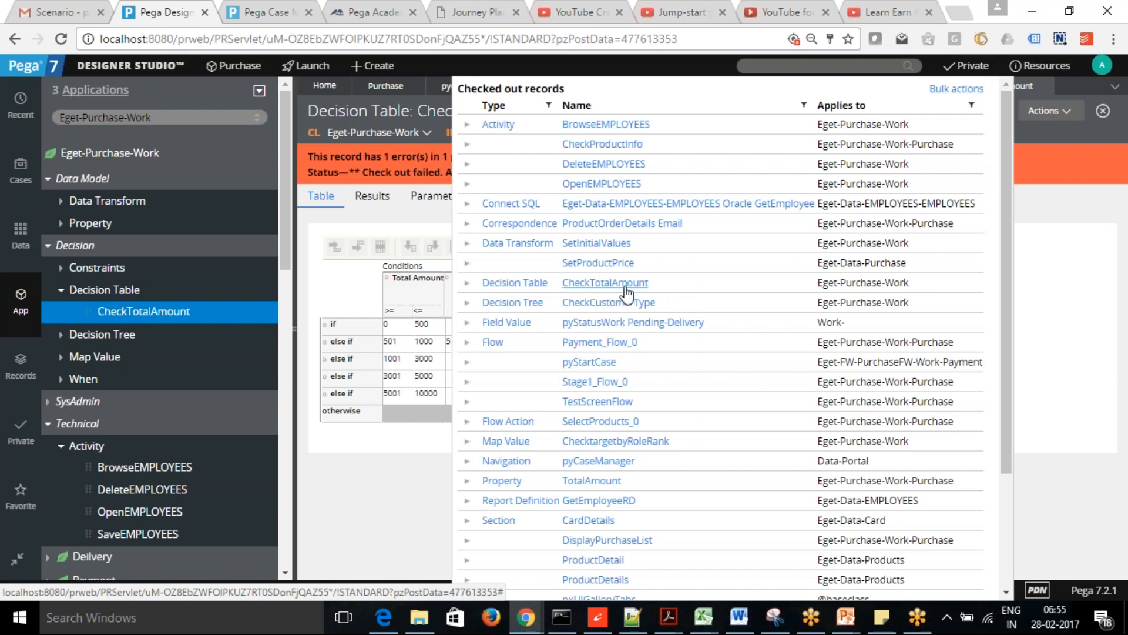
- Open the checked-out CheckTotalAmount and check it in with the comment WIP
left_click(605, 283)
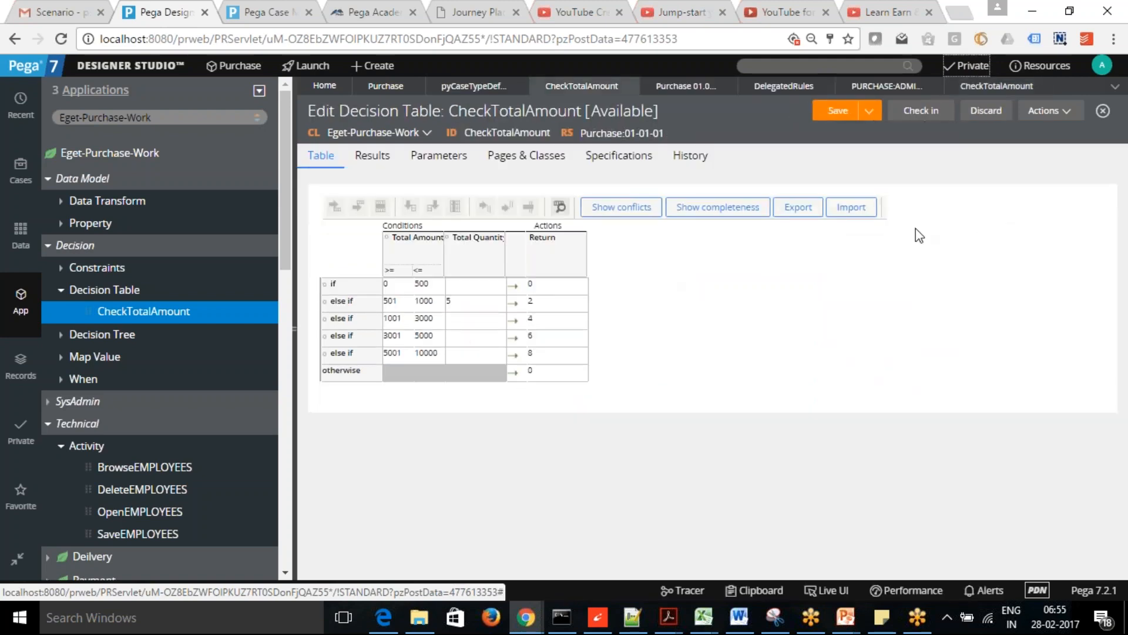
left_click(915, 116)
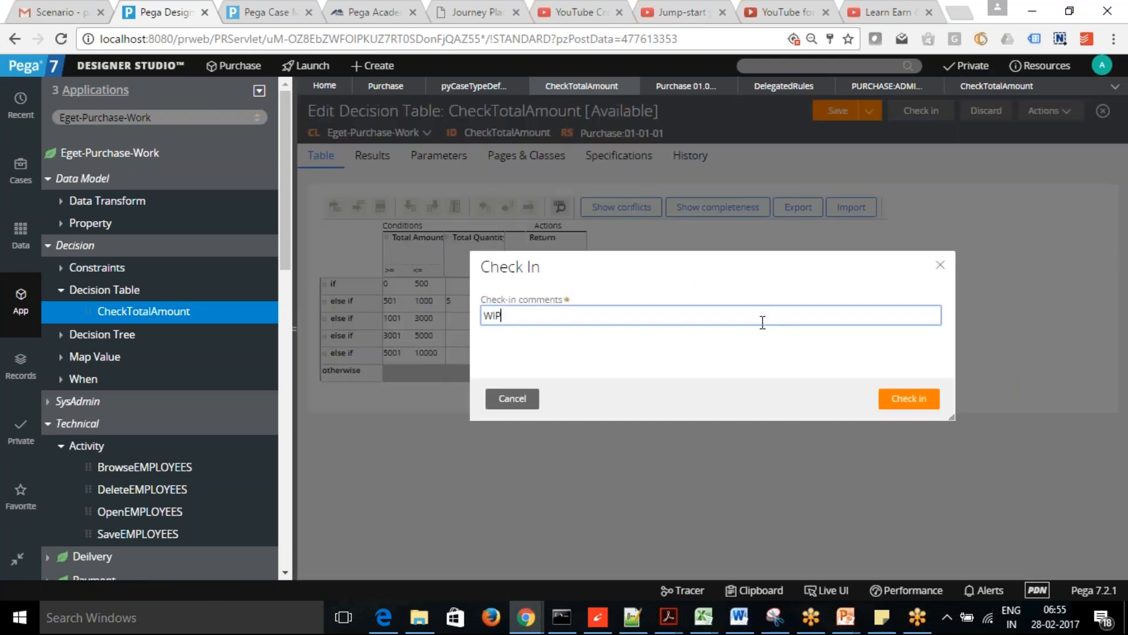
left_click(912, 399)
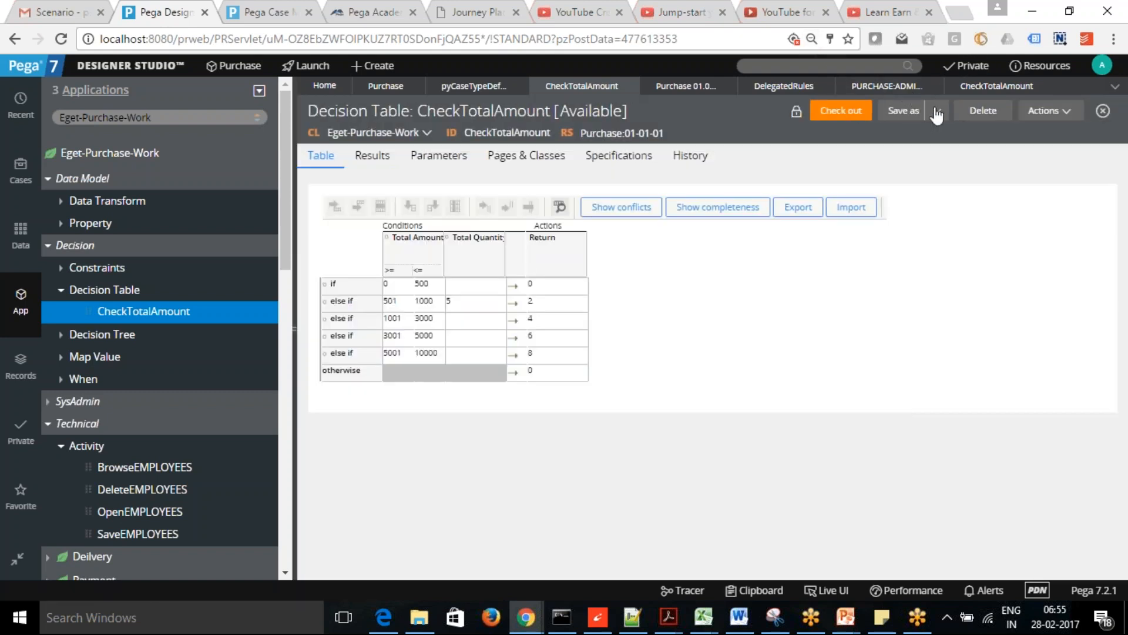
- Retry the Save As into DelegatedRules, which reports the instance already exists
left_click(938, 113)
left_click(948, 131)
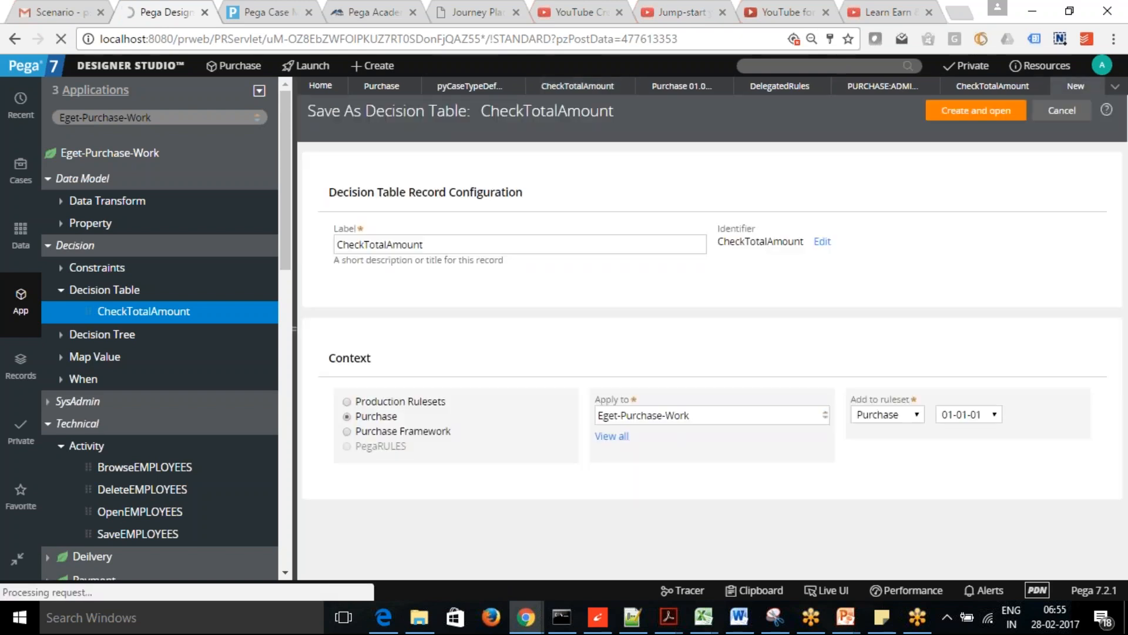
left_click(347, 402)
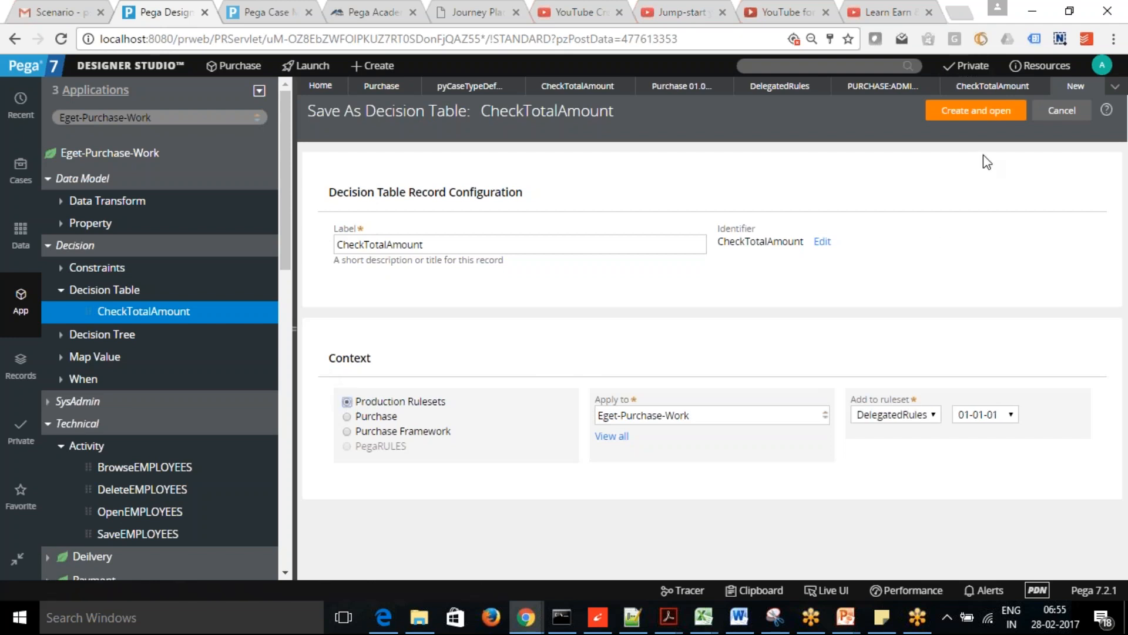
left_click(979, 111)
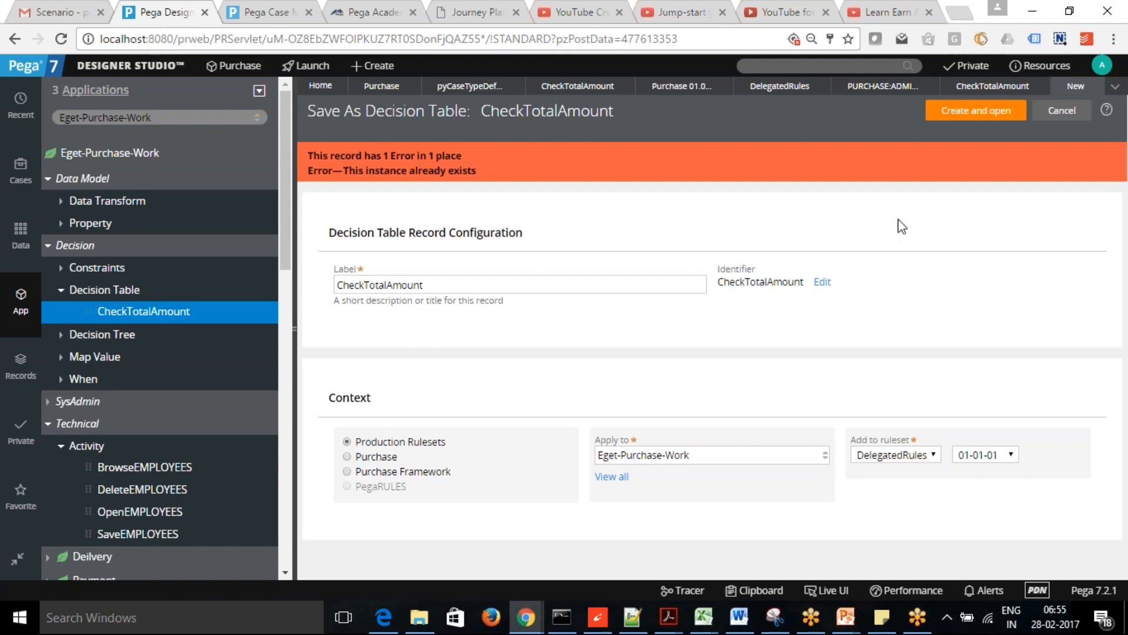
left_click(971, 110)
left_click(785, 63)
- Search for CheckTotalAmount and open its DelegatedRules version
type("CheckTotal")
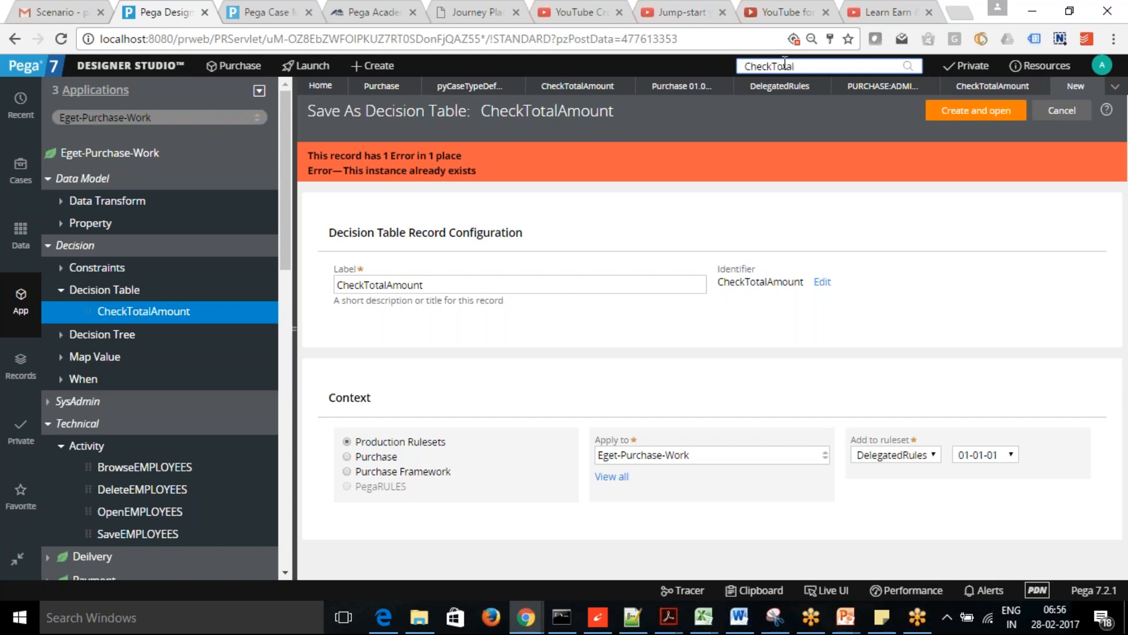
type("Amount")
key("Return")
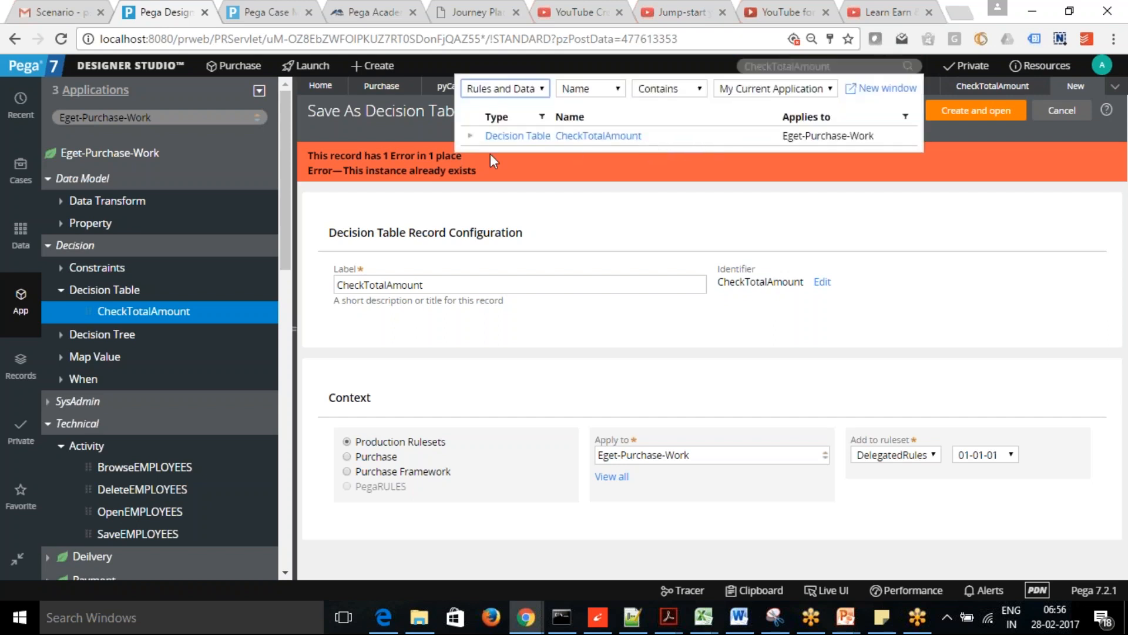
left_click(470, 136)
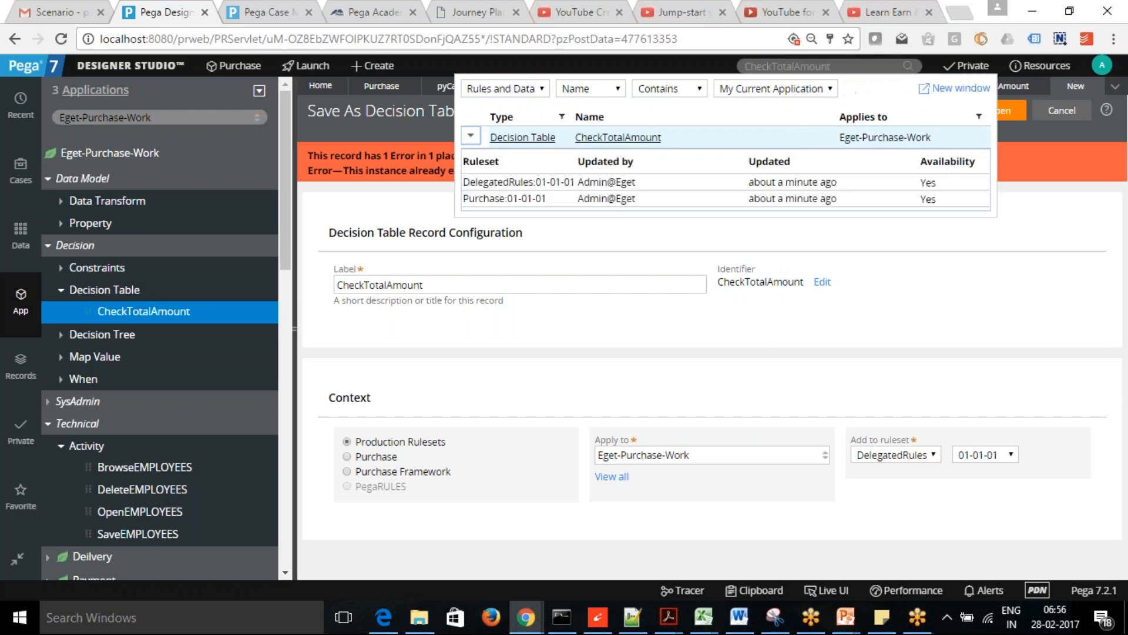
left_click(510, 182)
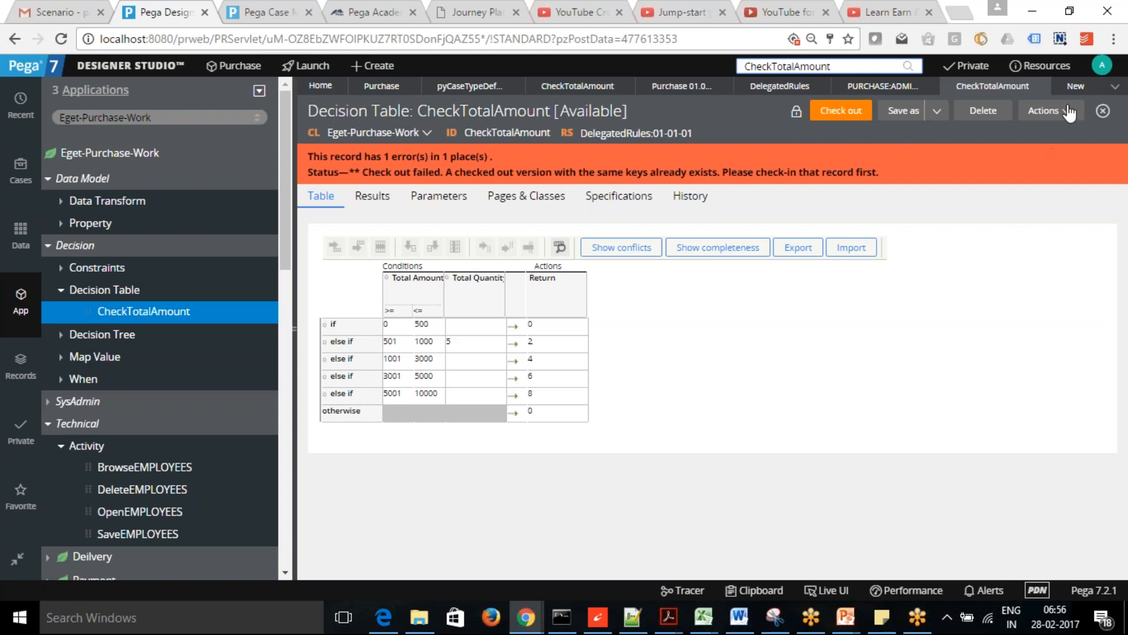
- Close the leftover save-as form and refresh the decision table to clear the error
left_click(1081, 87)
left_click(1095, 86)
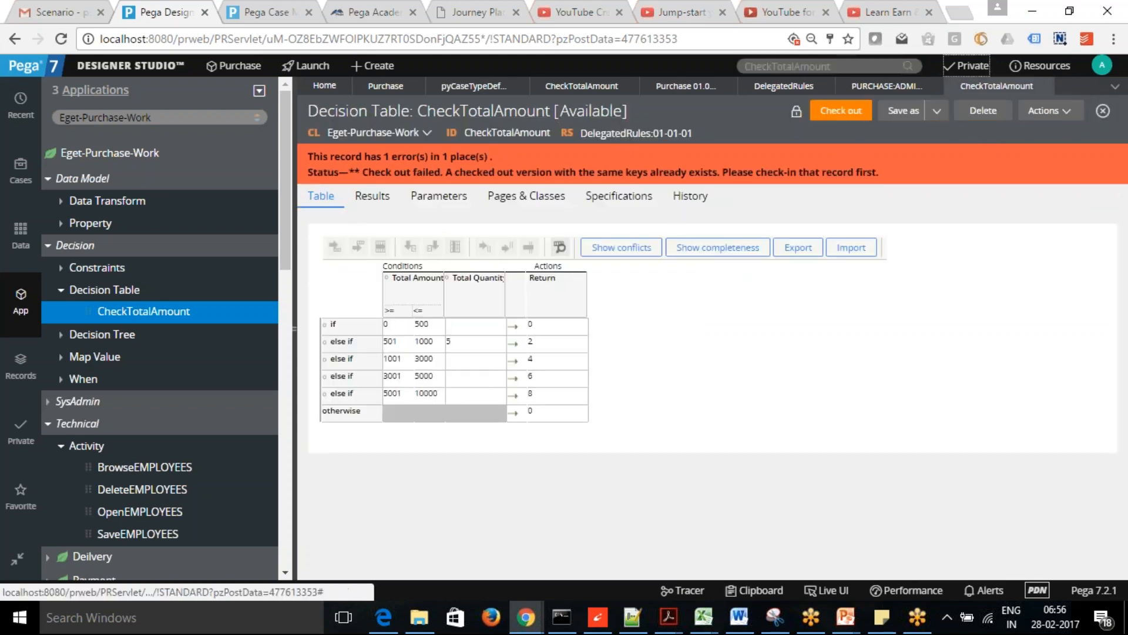
left_click(1065, 115)
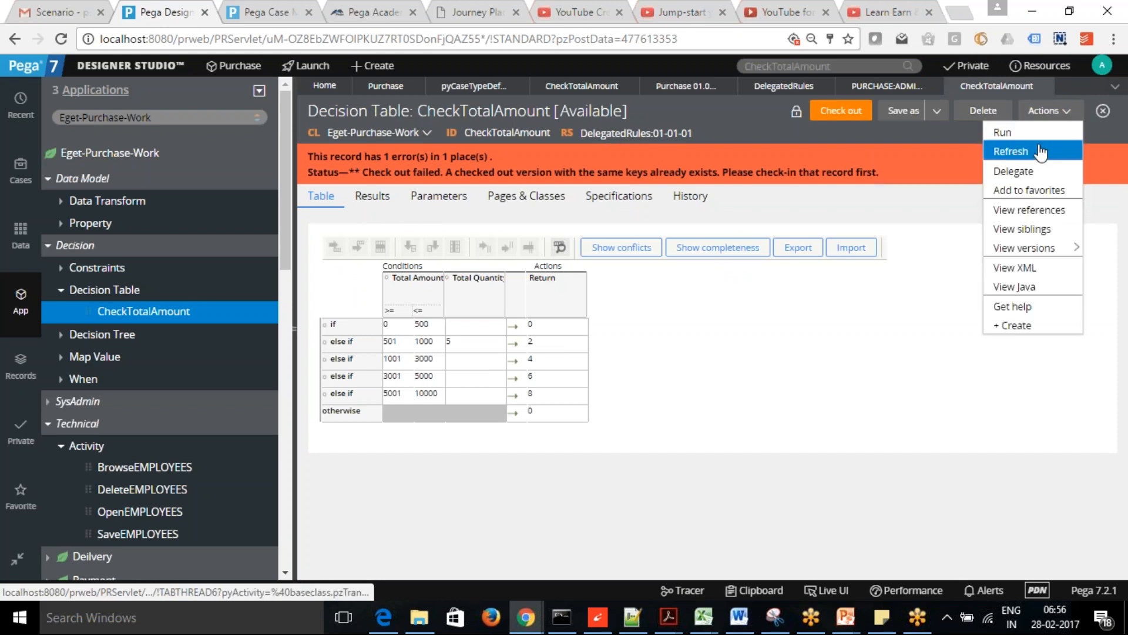
left_click(1005, 149)
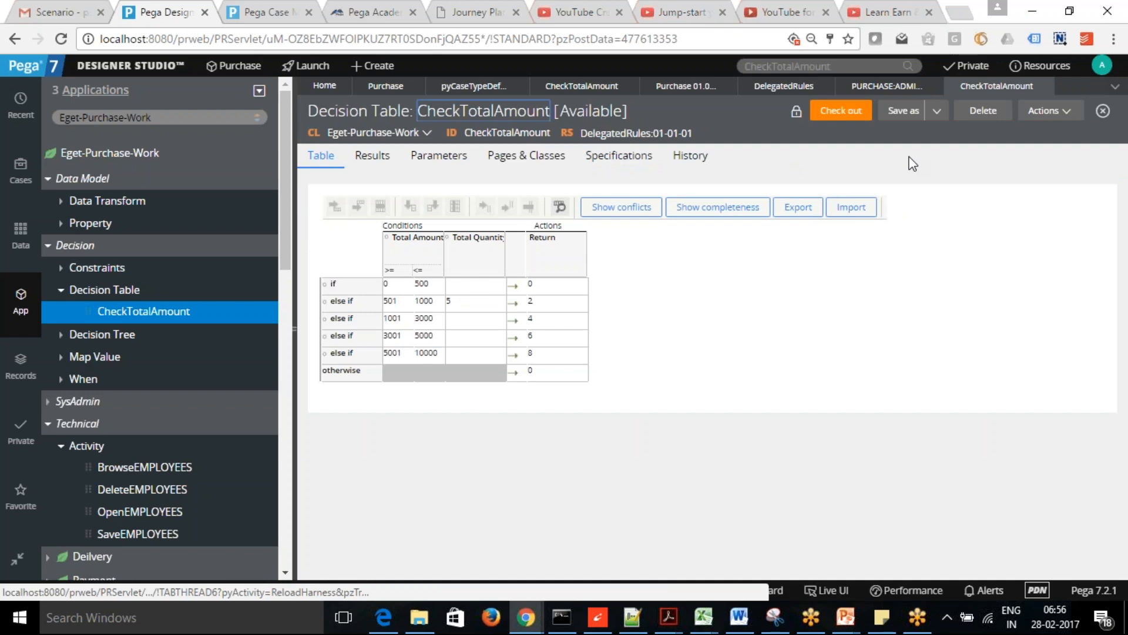
left_click(1065, 112)
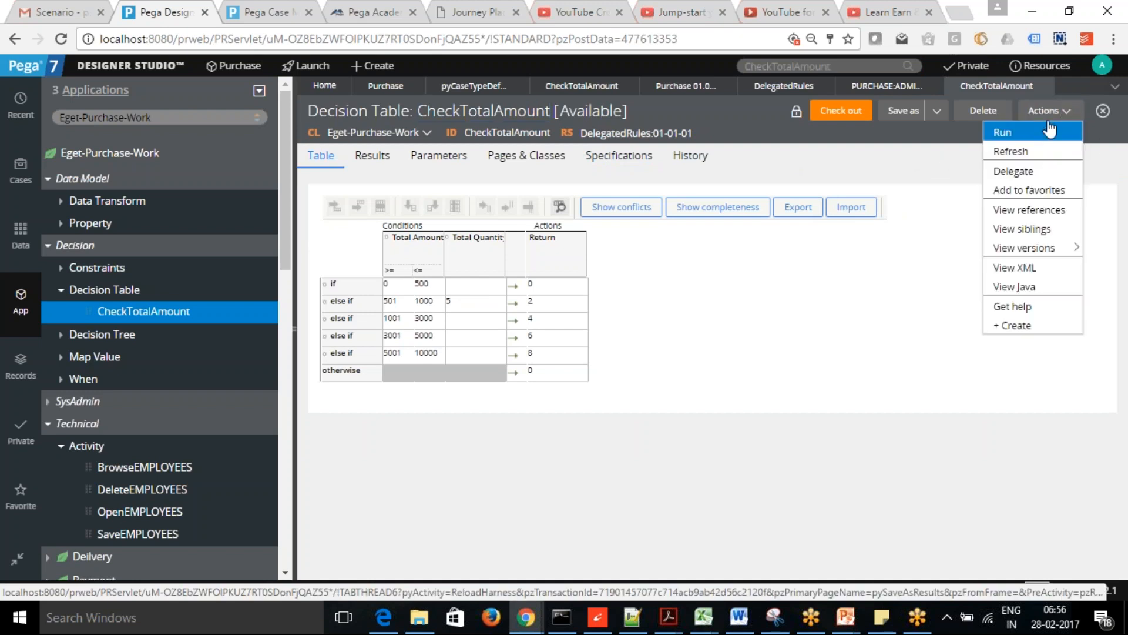
- Delegate CheckTotalAmount to Purchase Administrators with the title 'Manage Disccounts based on Amount'
left_click(1039, 172)
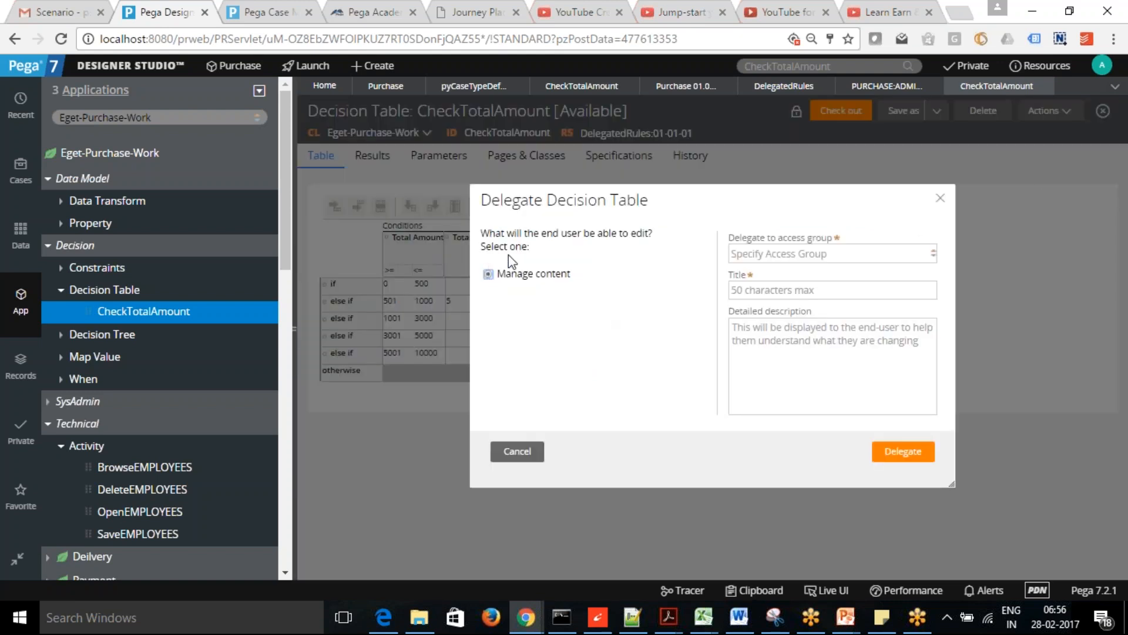
left_click(871, 254)
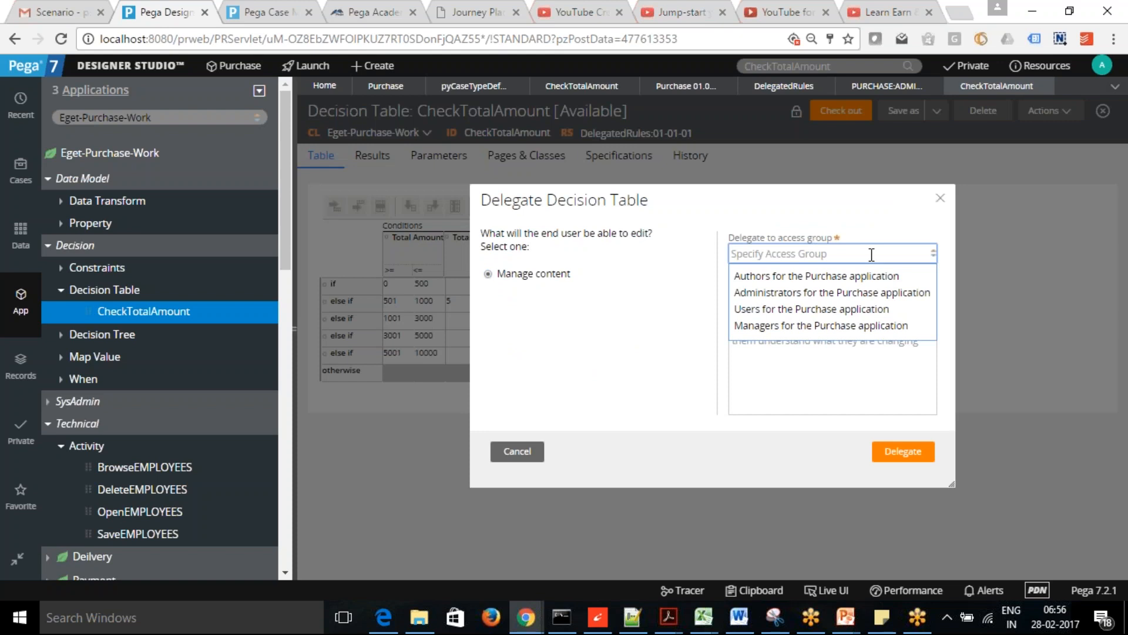
left_click(864, 292)
left_click(841, 288)
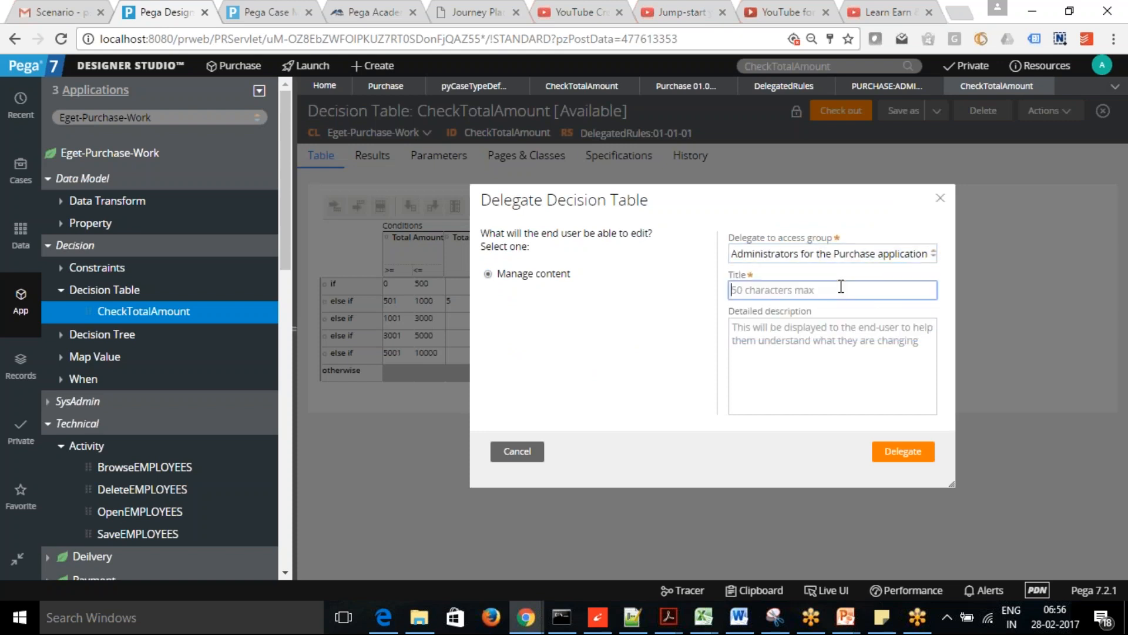
type("Manga")
key("BackSpace")
type("age Disccounts based on Amount")
key("Tab")
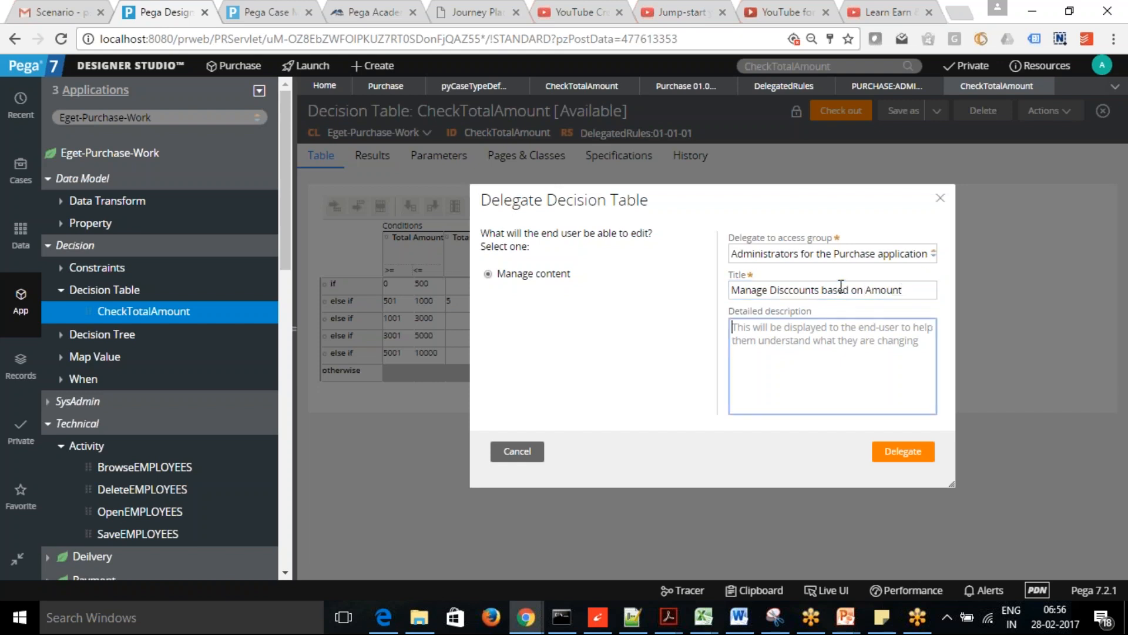
left_click(905, 452)
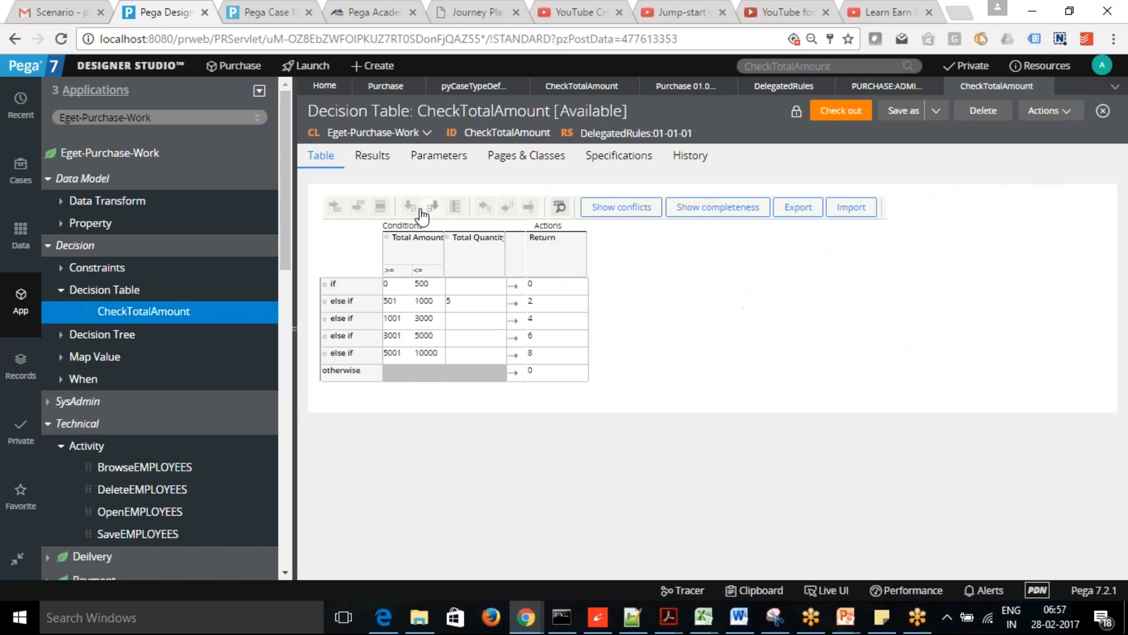
- Launch the Case Manager portal and go to its Configuration page
left_click(297, 66)
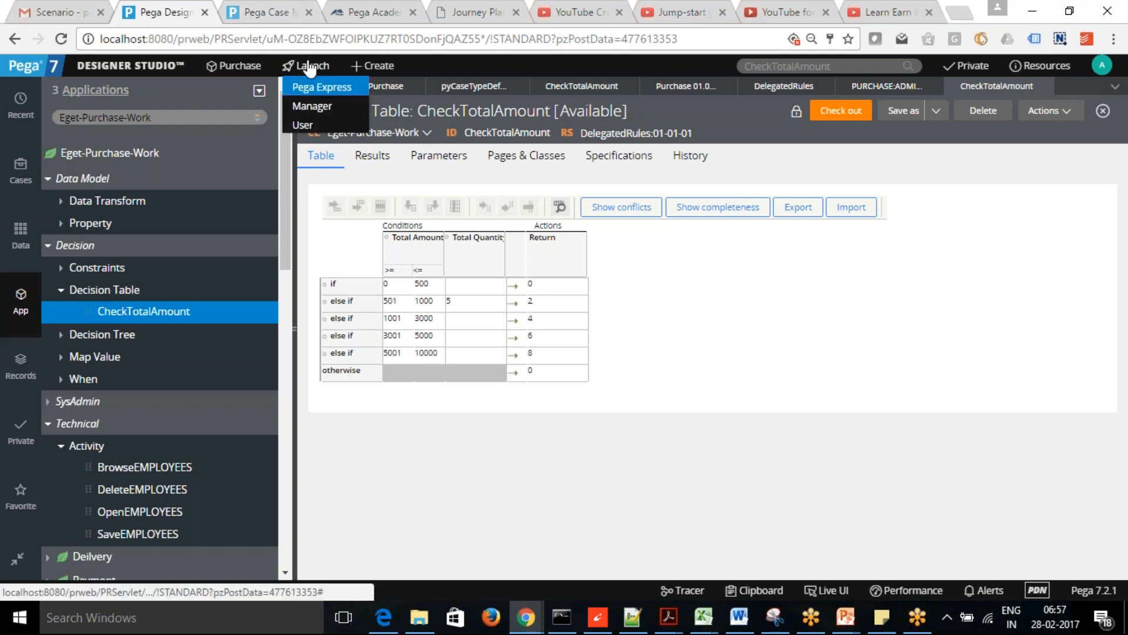
left_click(315, 107)
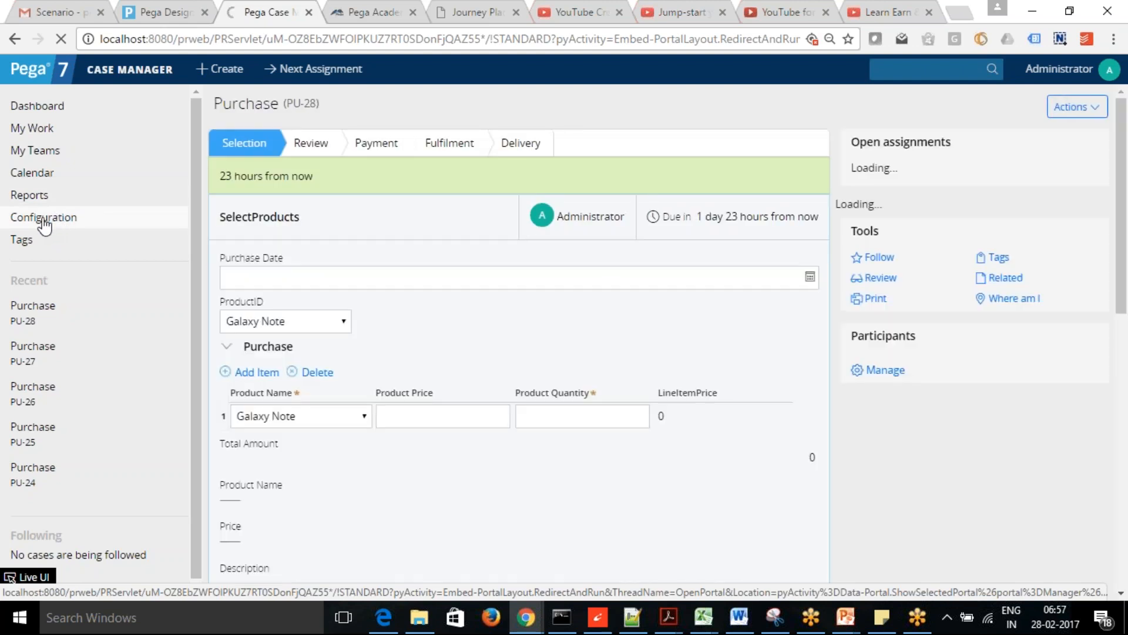
left_click(45, 218)
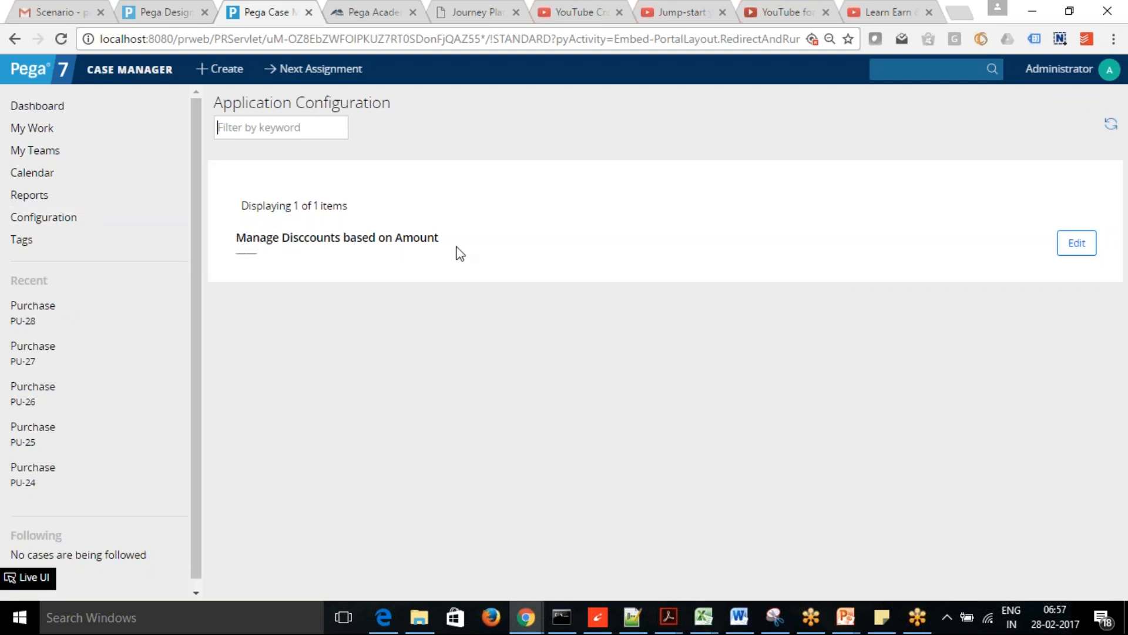
- Check out the delegated discount table, change the 501–1000 row's quantity from 5 to 3, and save
left_click(1079, 244)
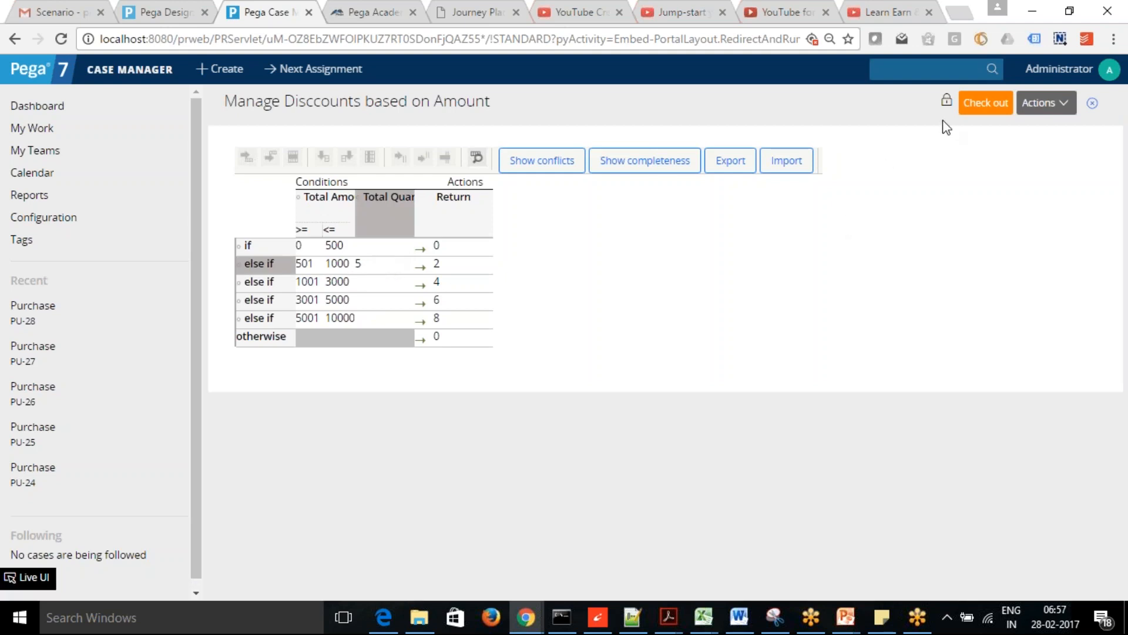
left_click(977, 104)
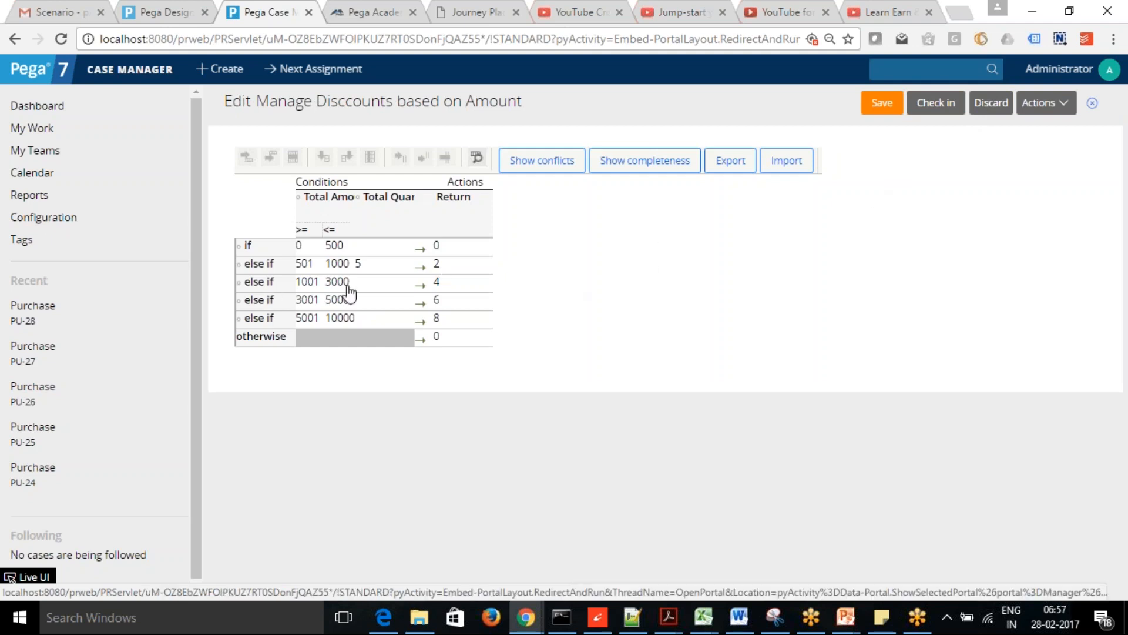
left_click(372, 267)
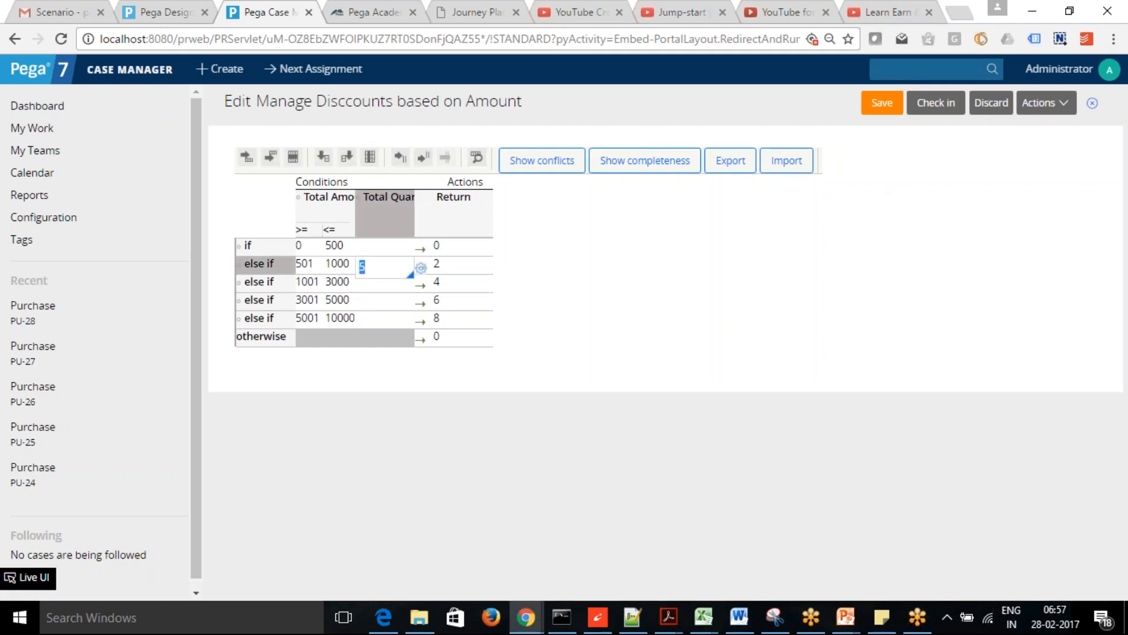
type("3")
left_click(880, 110)
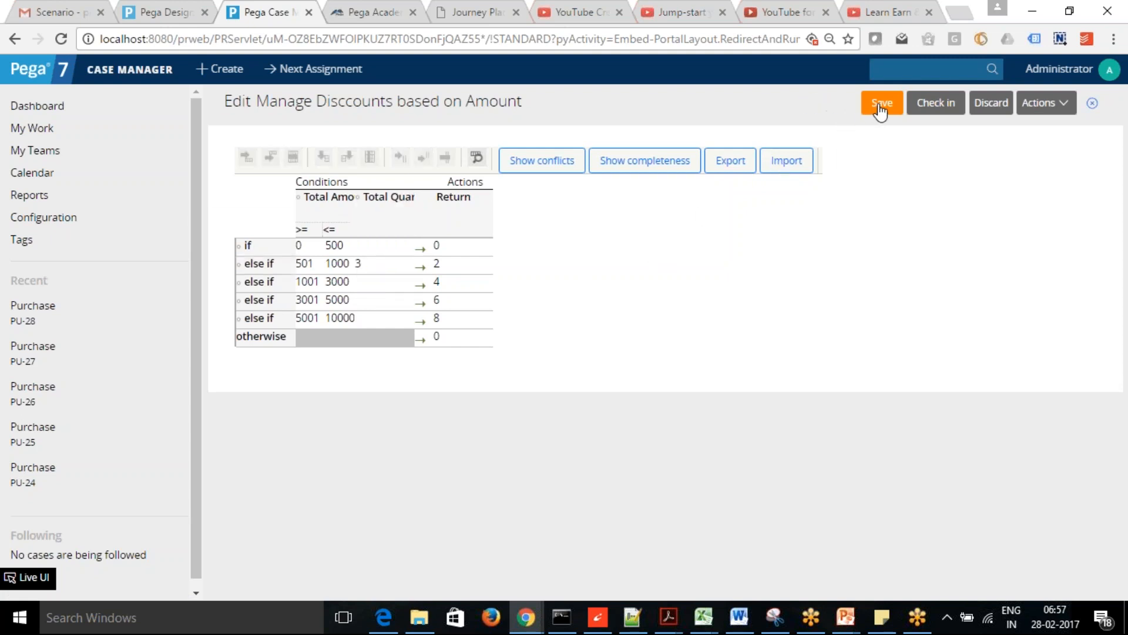
- Check in the discount table with the comment 'Updated Quantity'
left_click(937, 105)
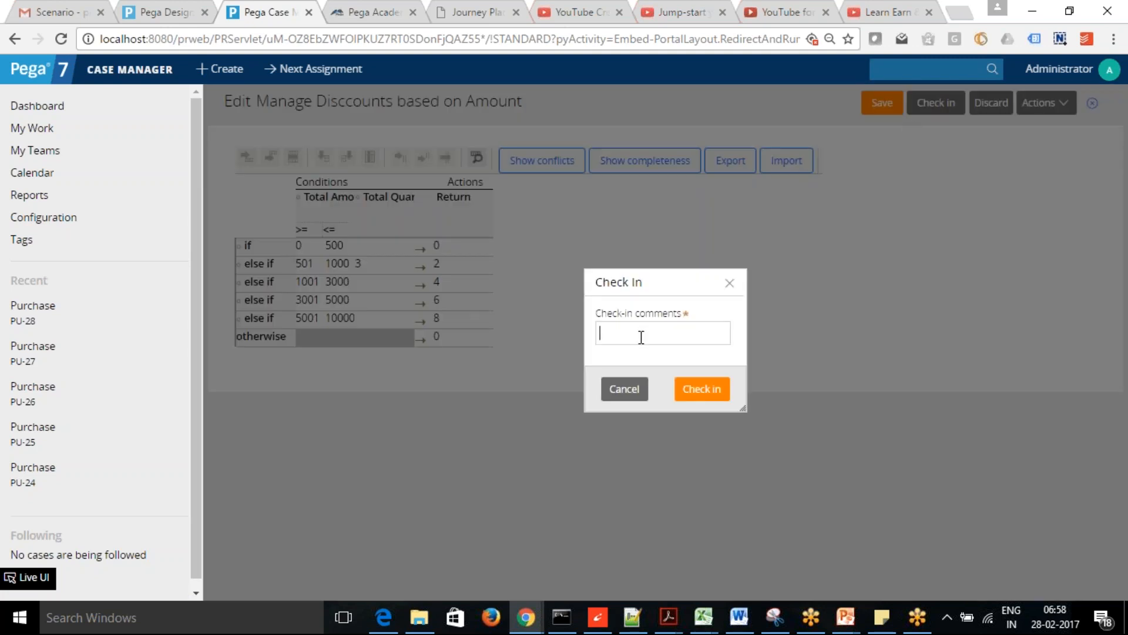
type("Updated Quantitu")
key("BackSpace")
type("y")
left_click(697, 390)
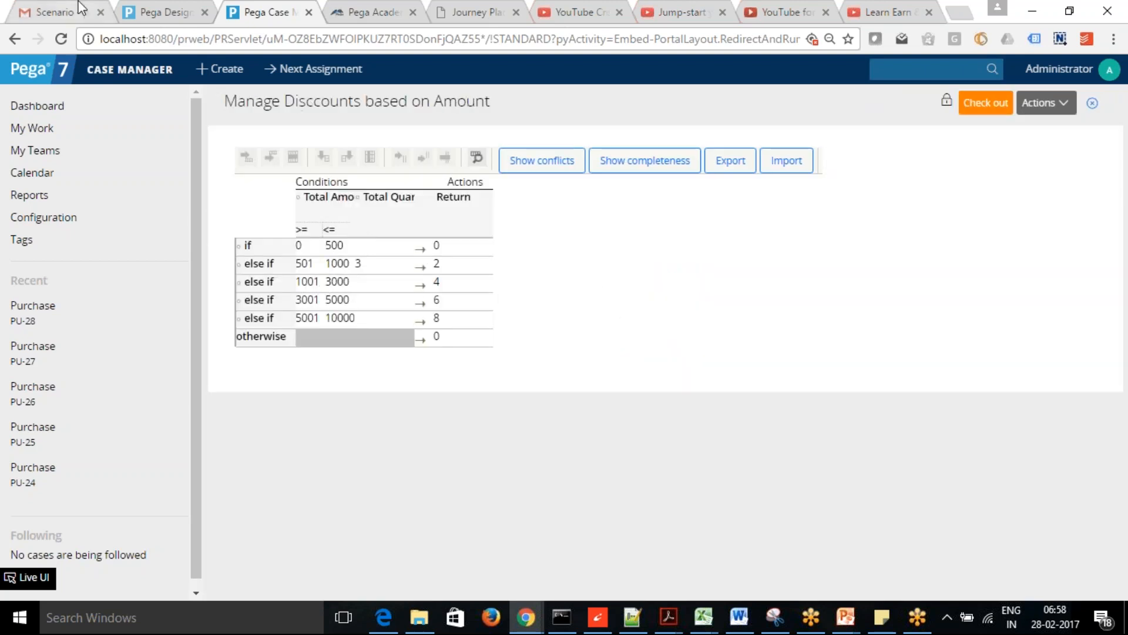
- Refresh CheckTotalAmount in Designer Studio so the 501–1000 row shows quantity 3
left_click(147, 14)
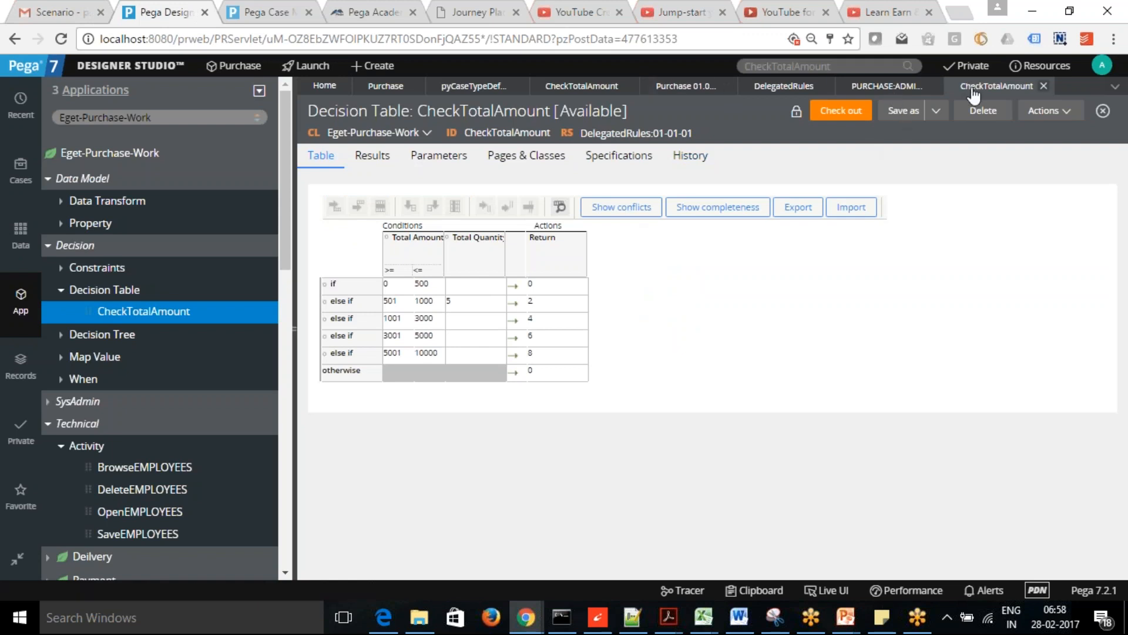
left_click(1069, 114)
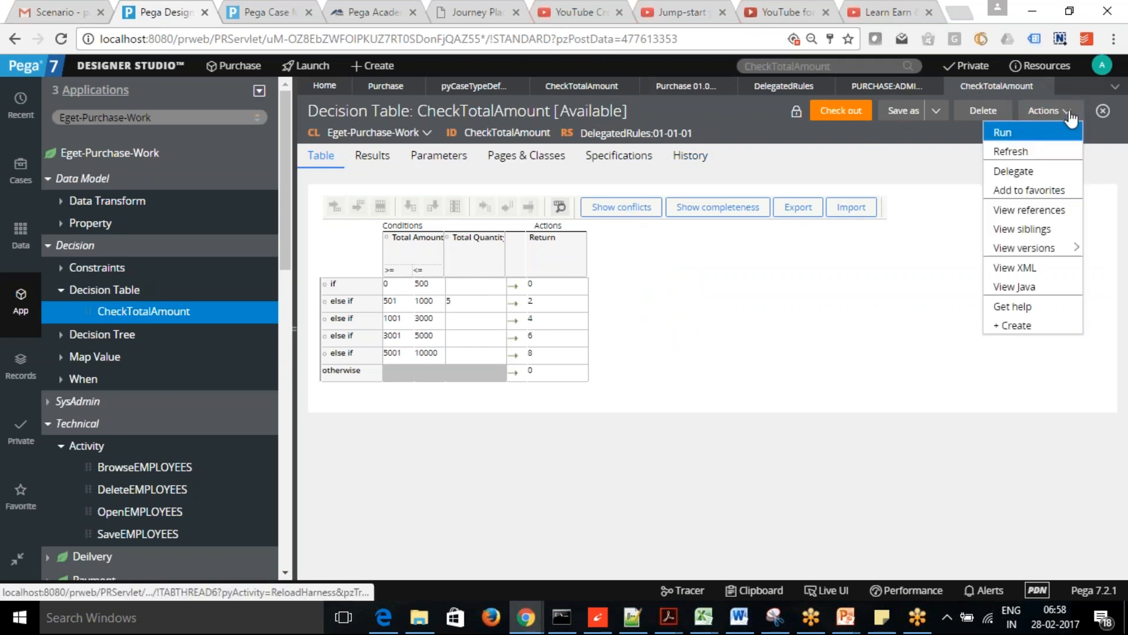
left_click(1037, 152)
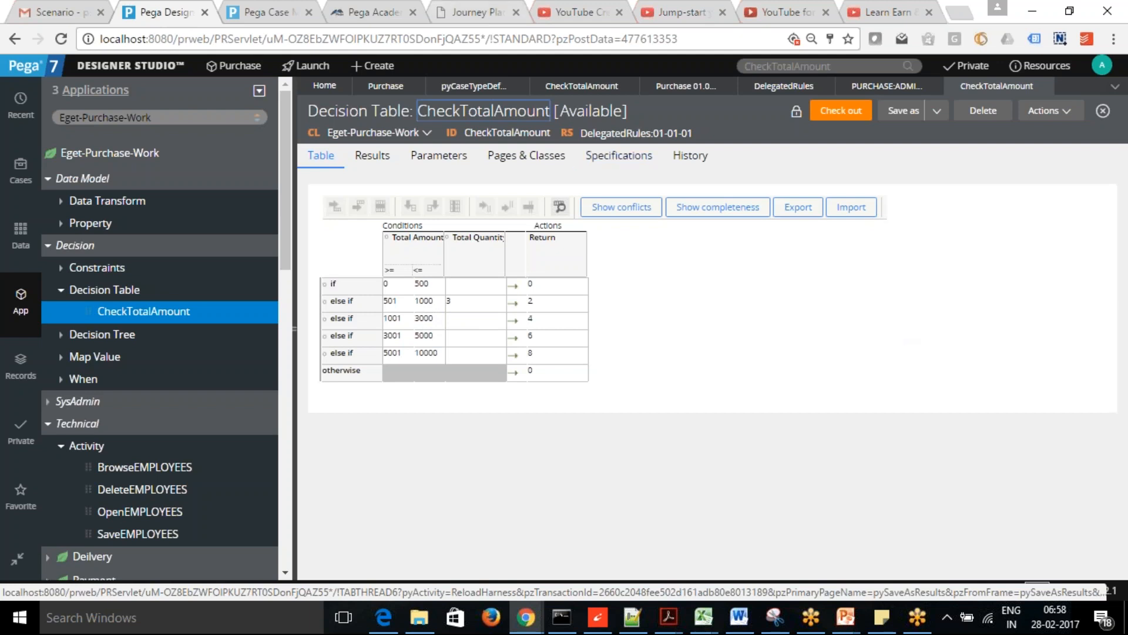
- Check out and save the Case Manager discount table, then discard the checkout and confirm
left_click(298, 7)
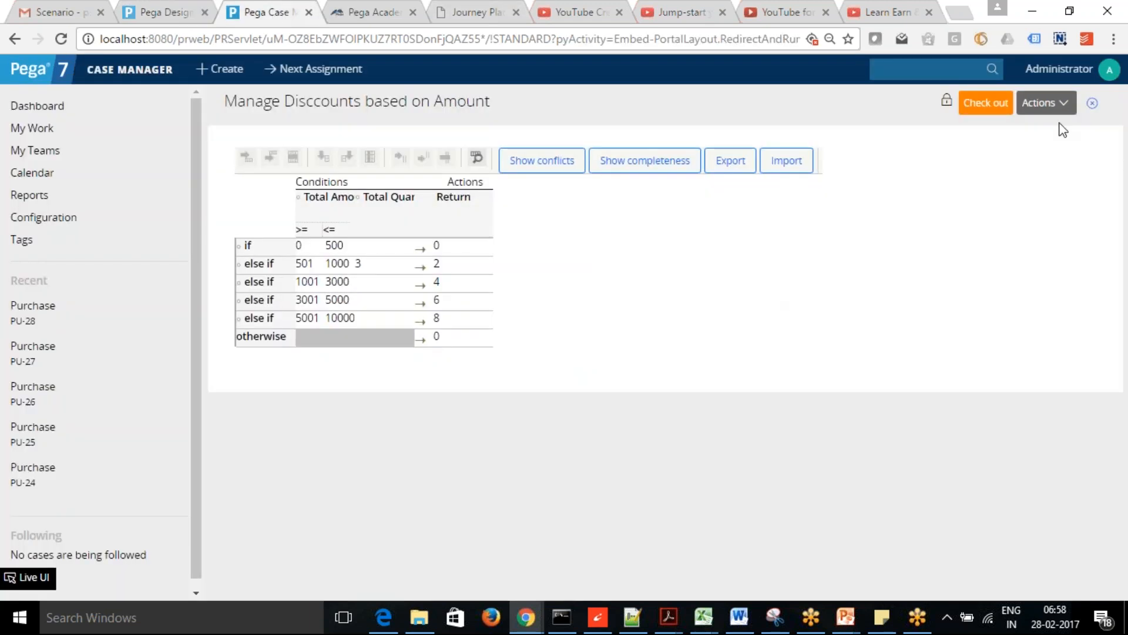
left_click(1070, 108)
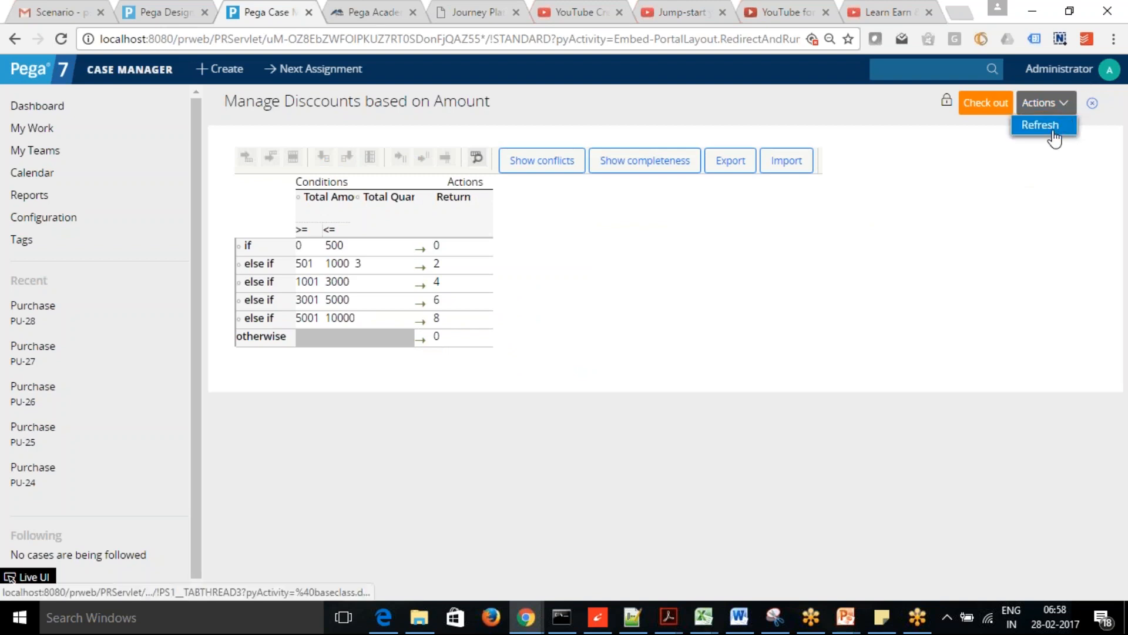
left_click(985, 103)
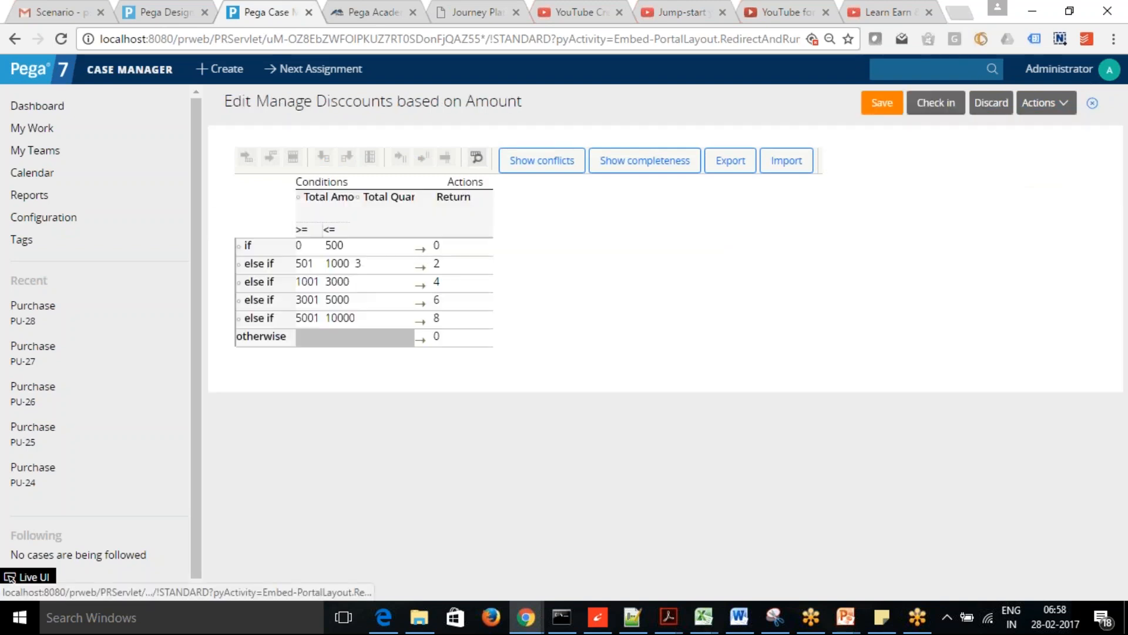
left_click(1059, 106)
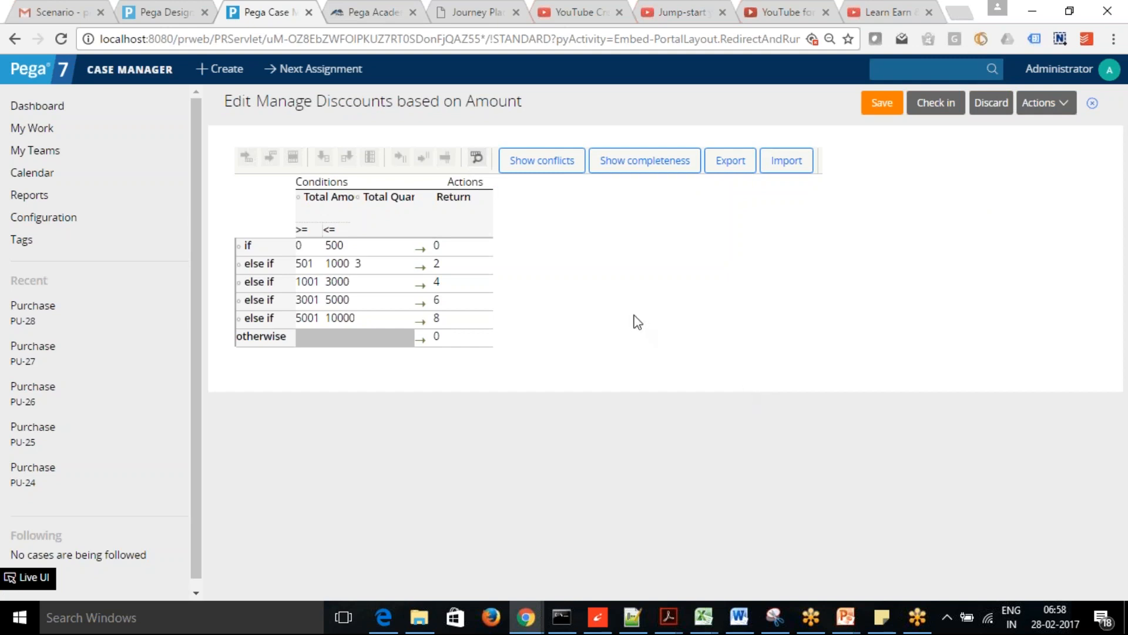
left_click(893, 106)
left_click(991, 105)
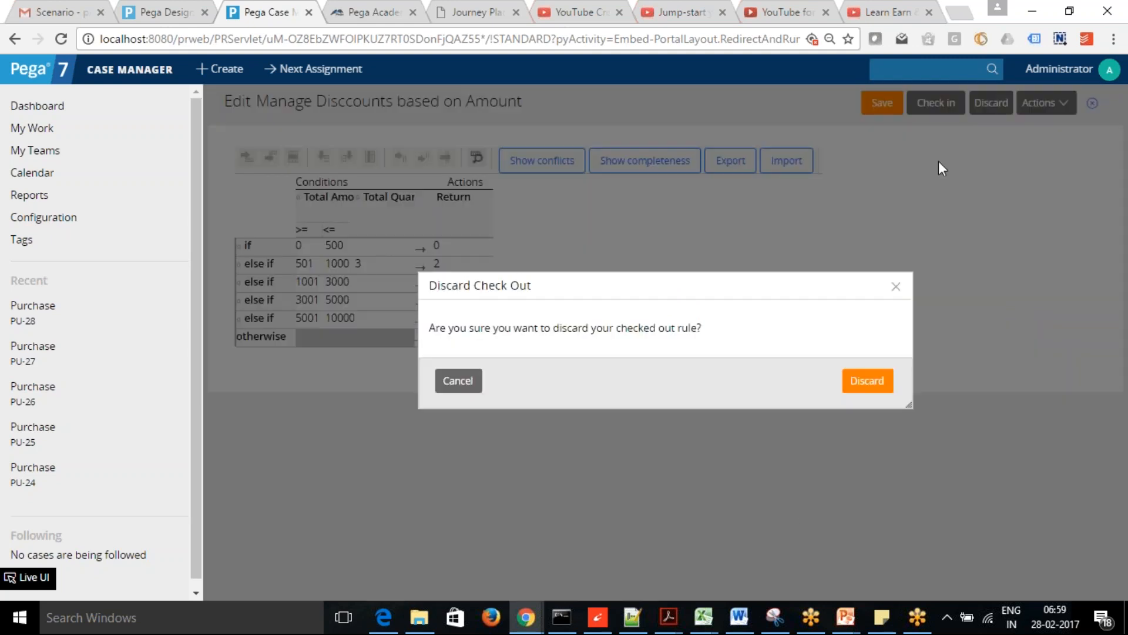
left_click(868, 382)
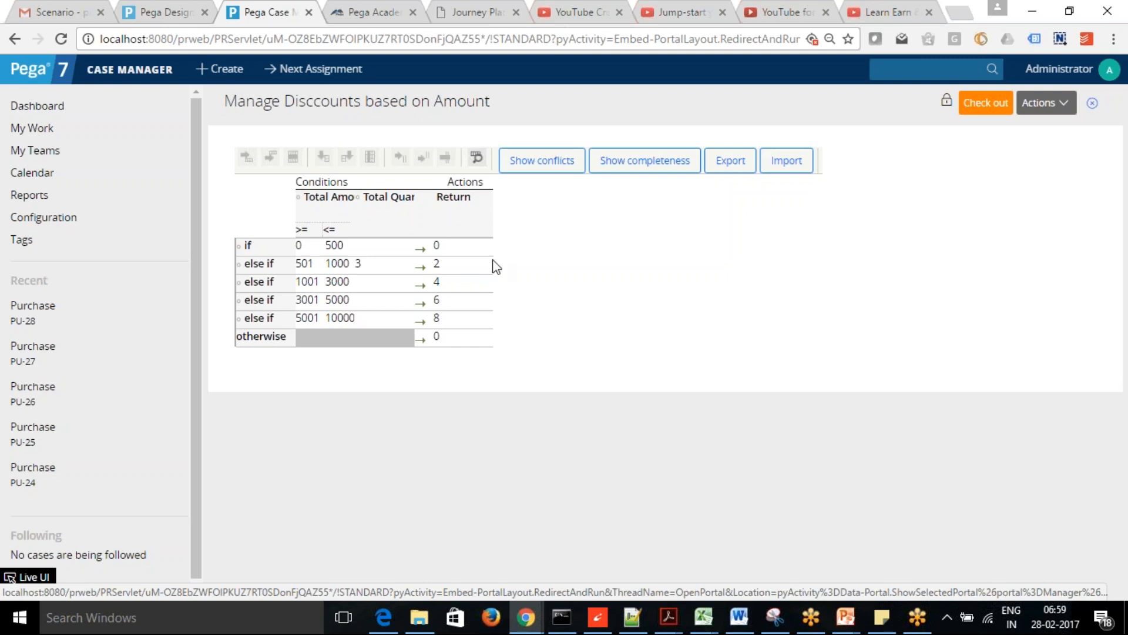
- Refresh the App Explorer tree in Designer Studio
left_click(176, 13)
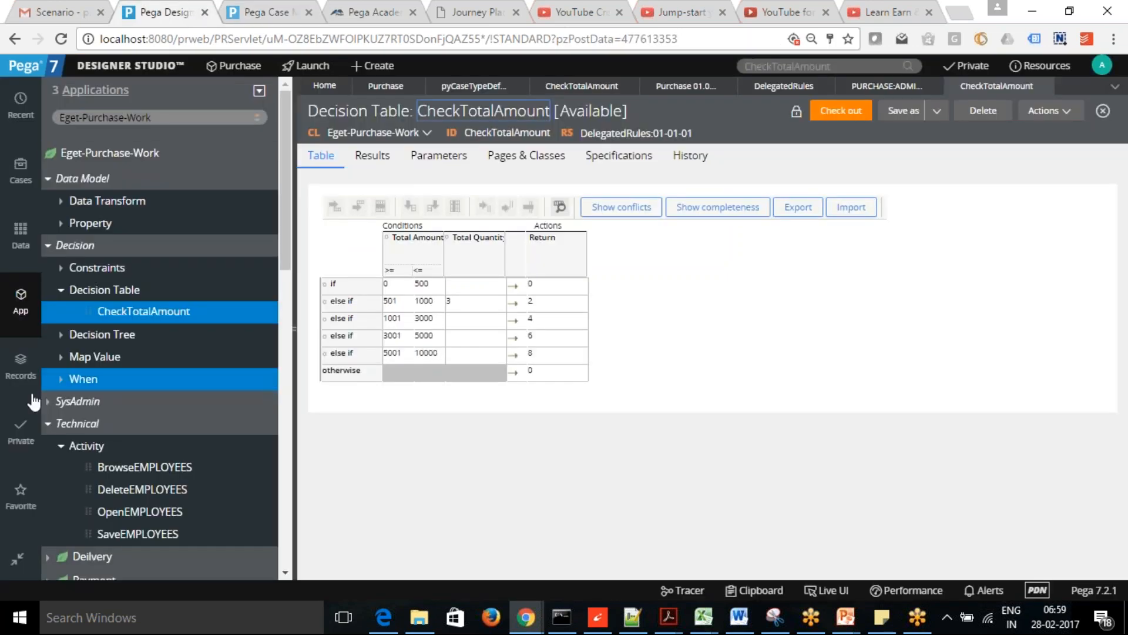
left_click_drag(286, 248, 281, 193)
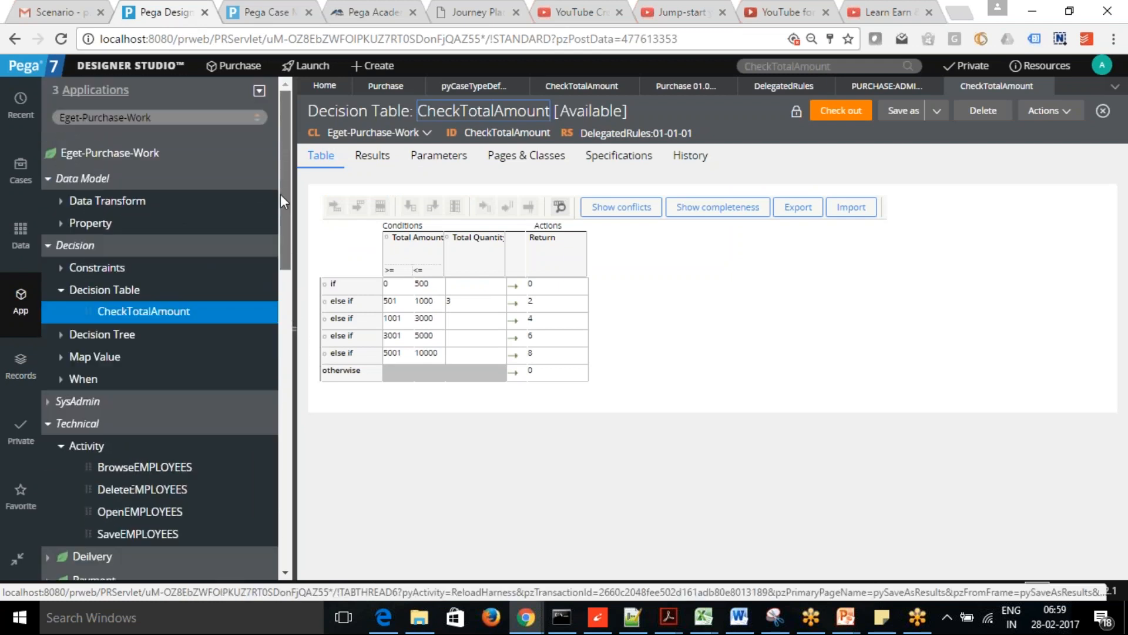
left_click(260, 91)
mouse_move(288, 129)
left_click(311, 109)
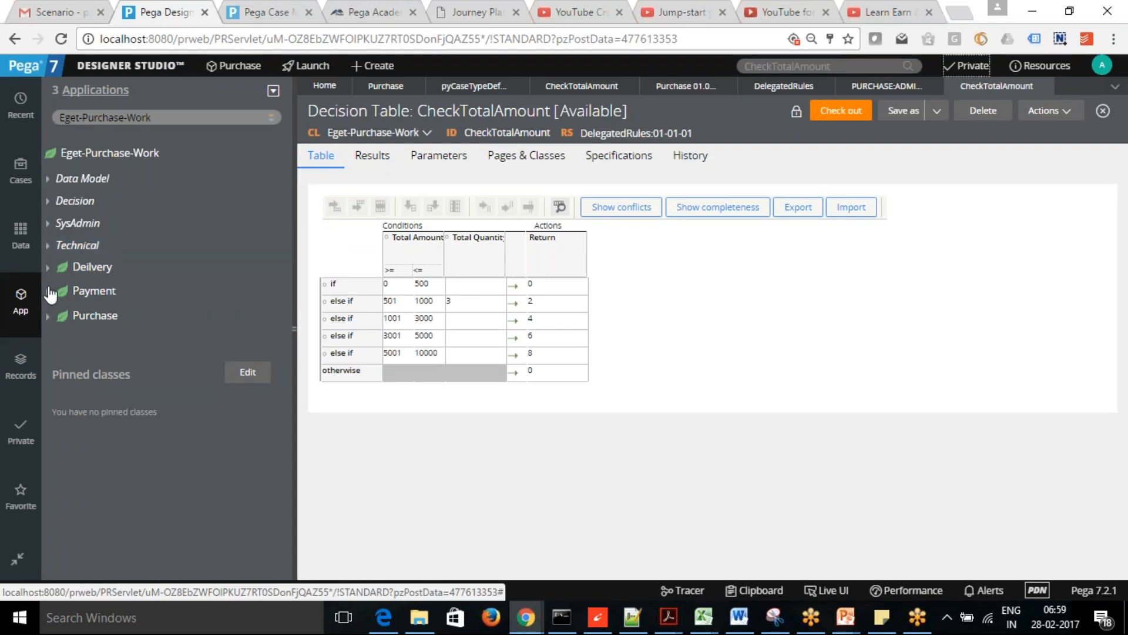
- Expand Purchase > Process > Correspondence and open ProductOrderDetails Email
left_click(48, 317)
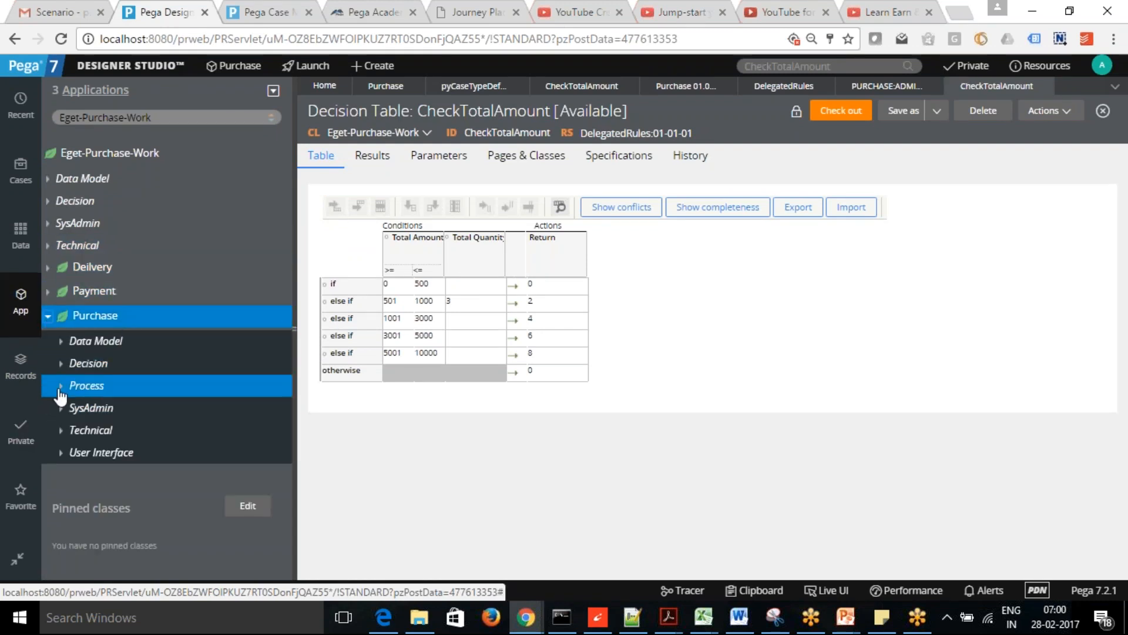
left_click(60, 387)
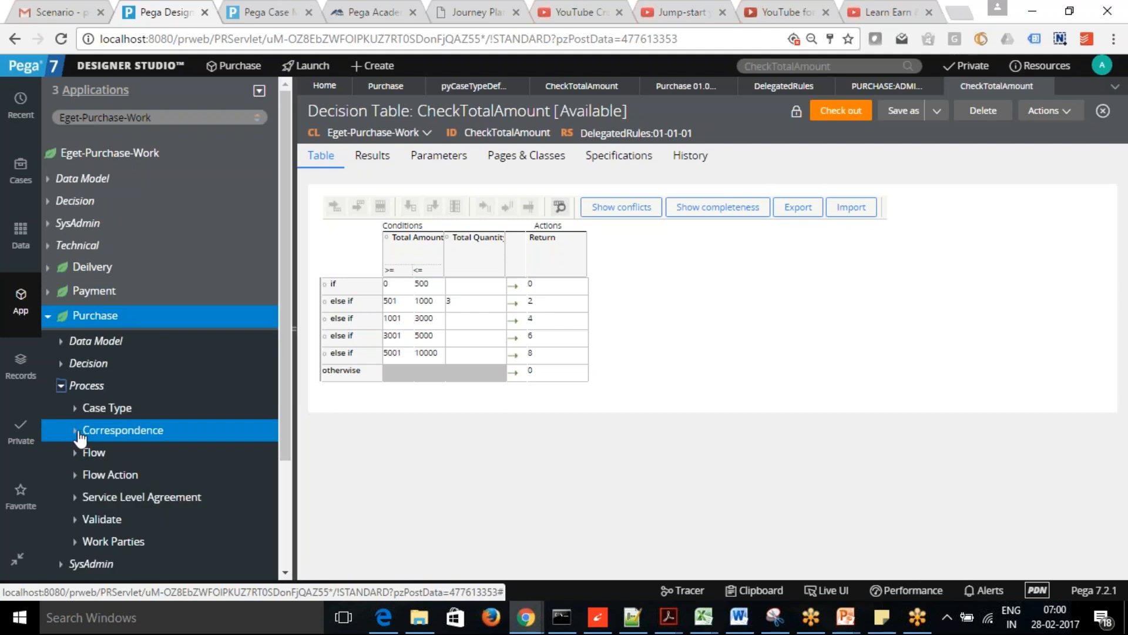
left_click(75, 431)
left_click(150, 452)
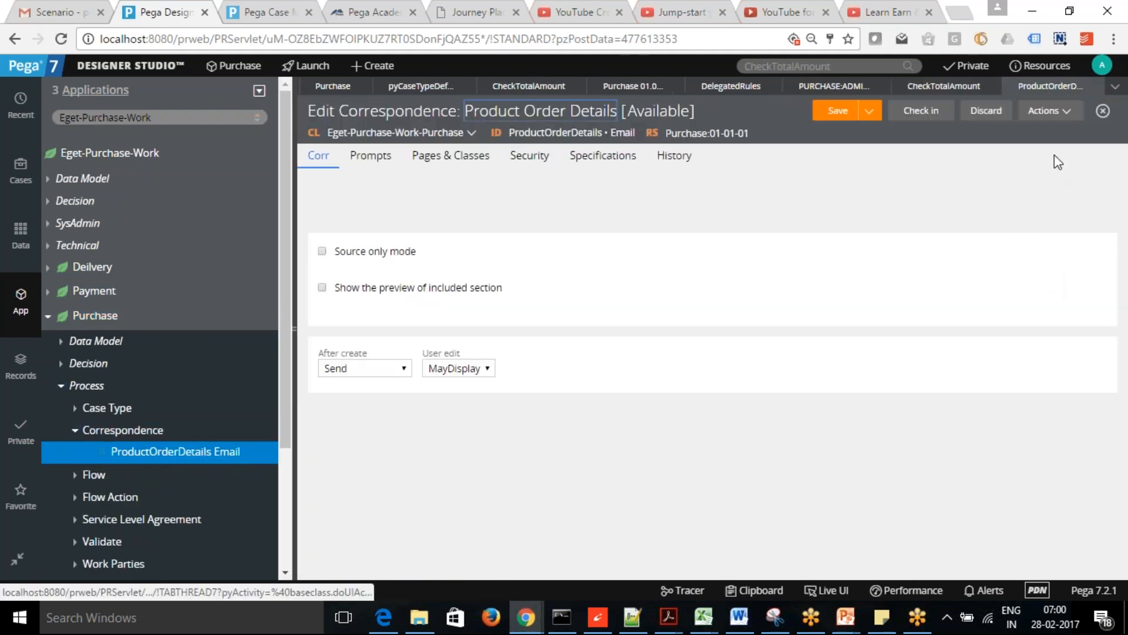
- Delegate ProductOrderDetails Email to Purchase Administrators under the title 'Mail'
left_click(1068, 112)
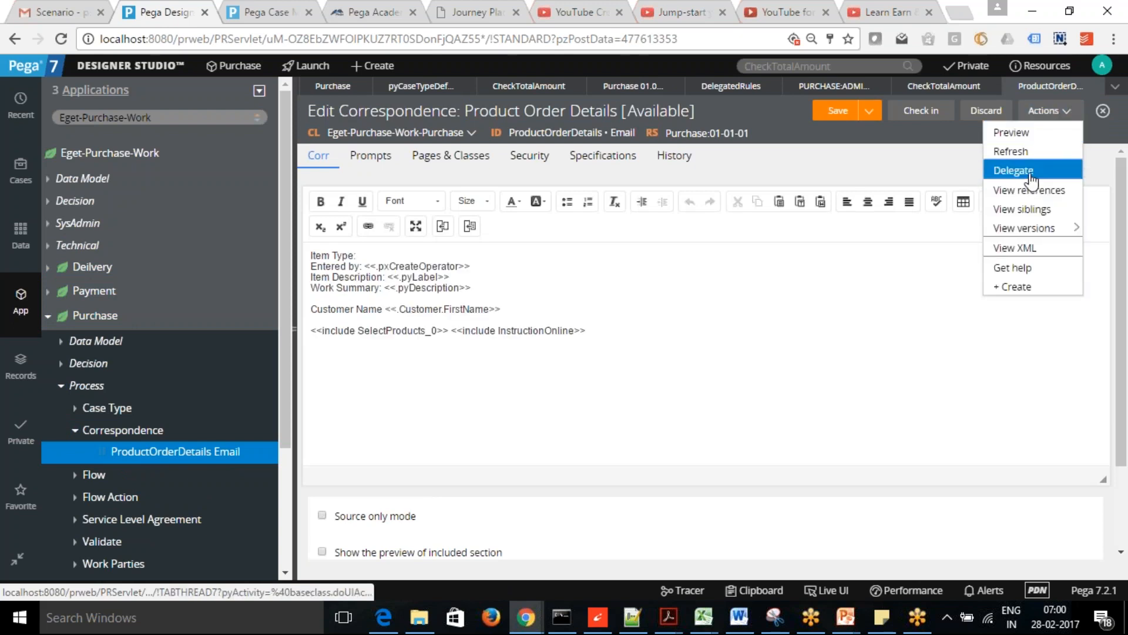
left_click(1026, 171)
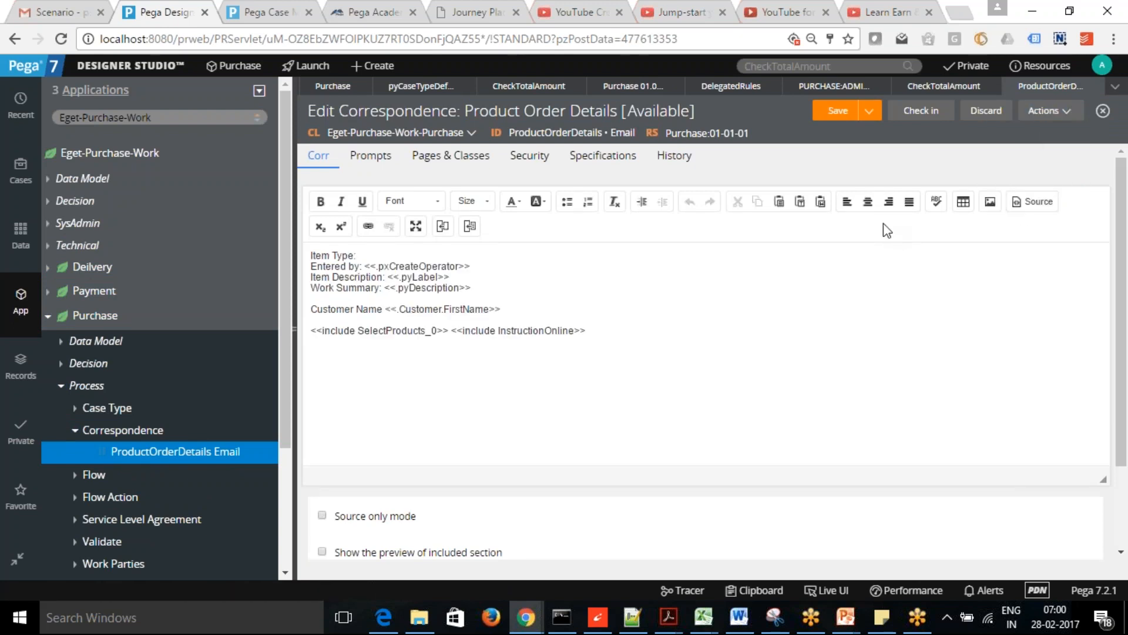
type("AD")
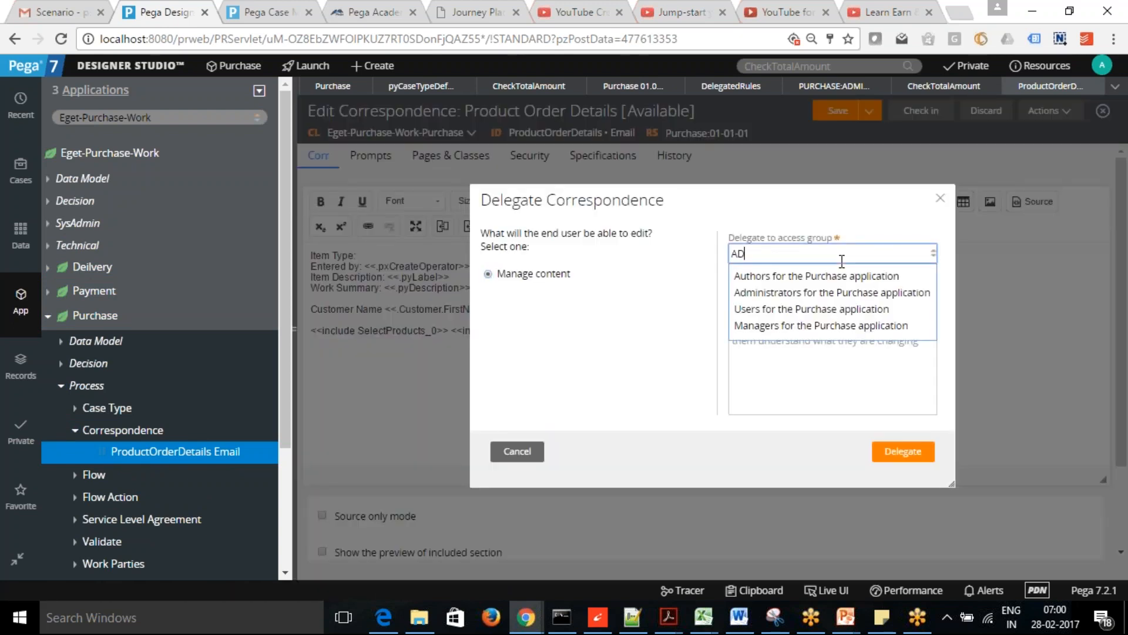
left_click(832, 285)
left_click(833, 287)
type("Mail")
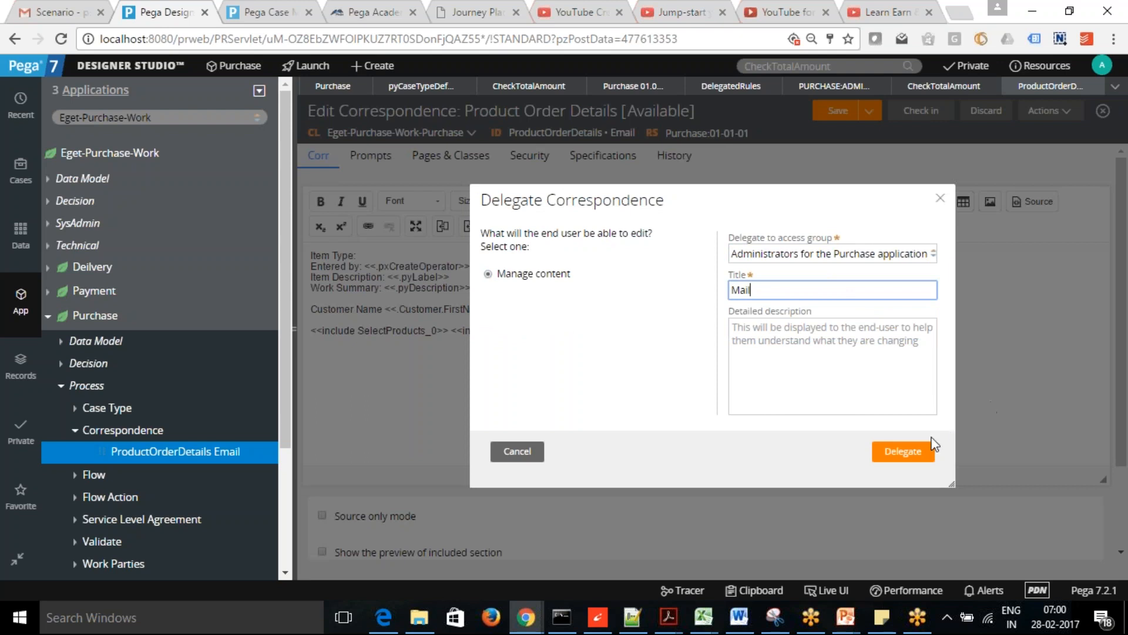
left_click(916, 454)
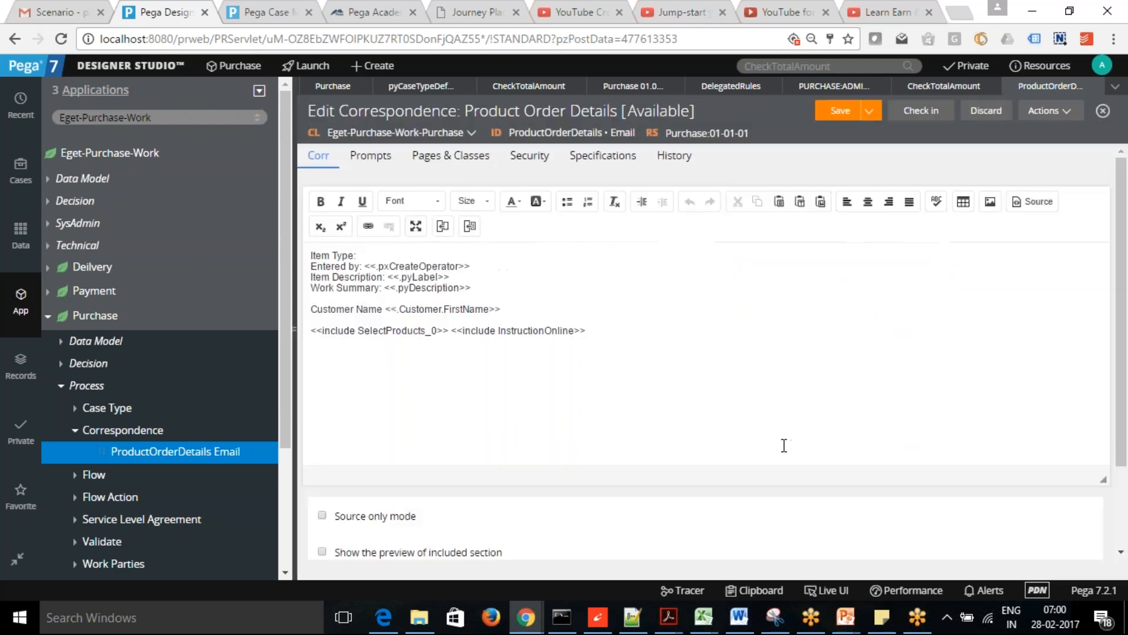
left_click(292, 400)
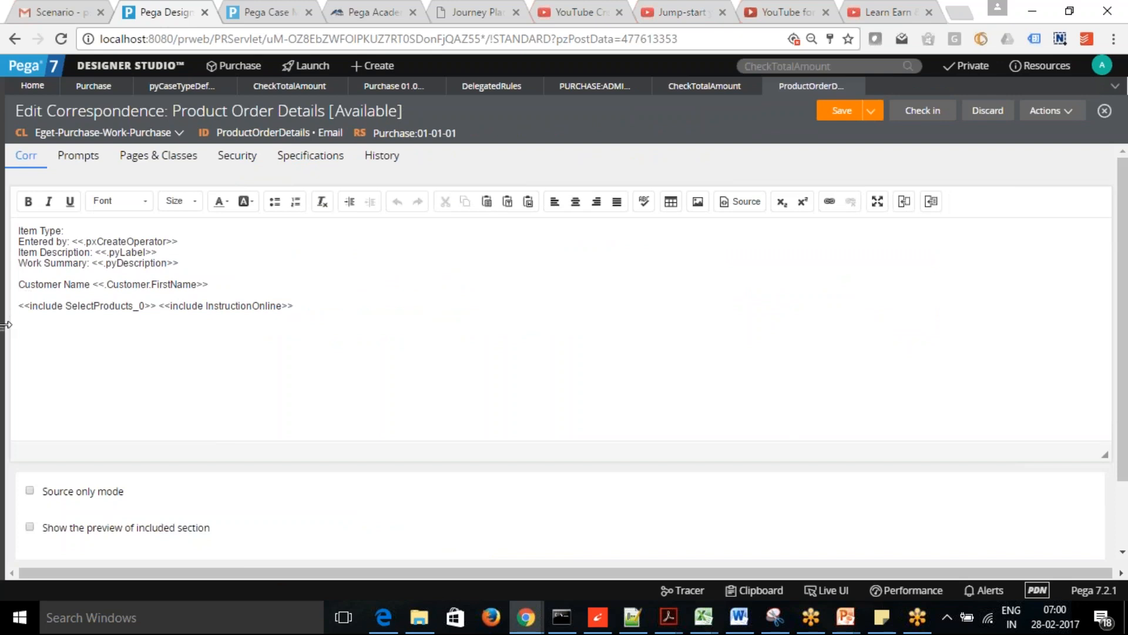
- Expand Process > Service Level Agreement in the explorer and open SelectProducts_55
left_click(7, 330)
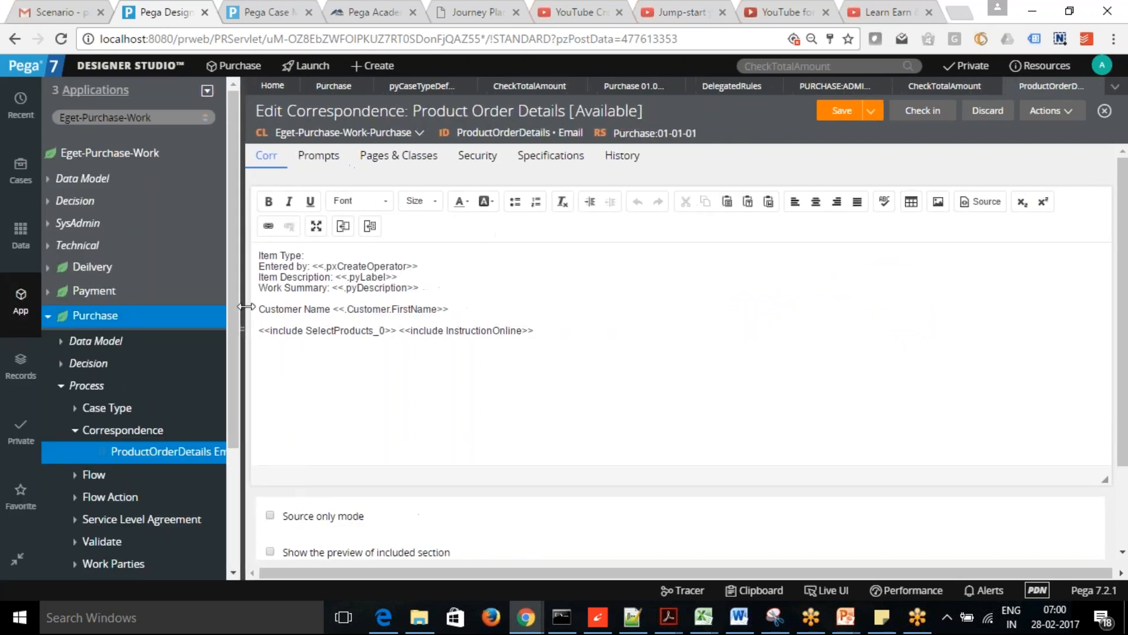
left_click(64, 387)
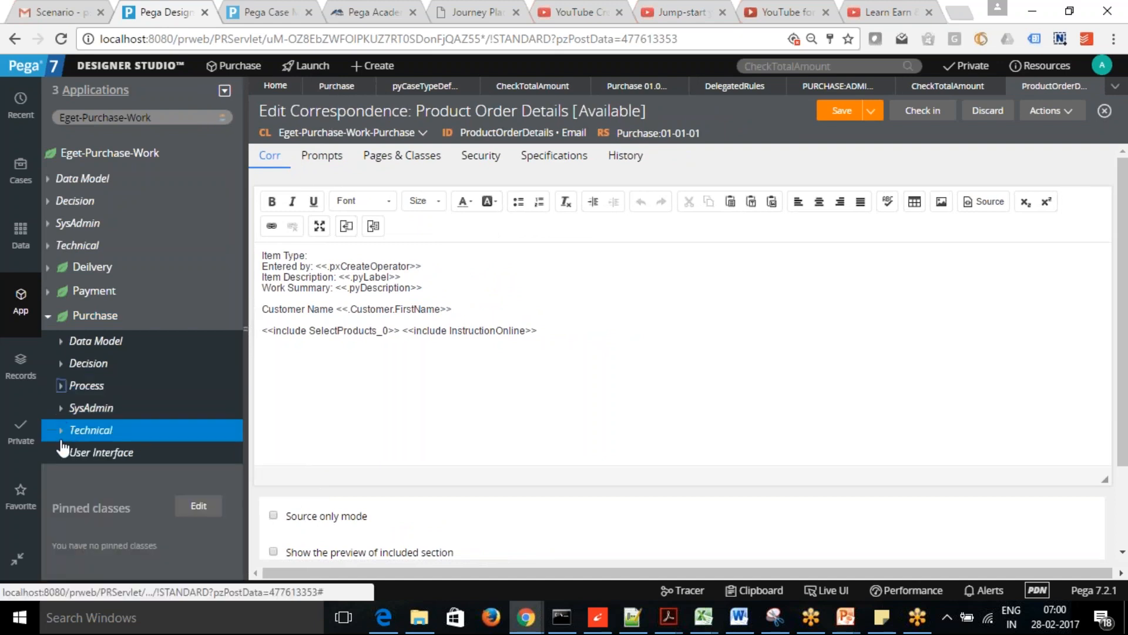
left_click(62, 390)
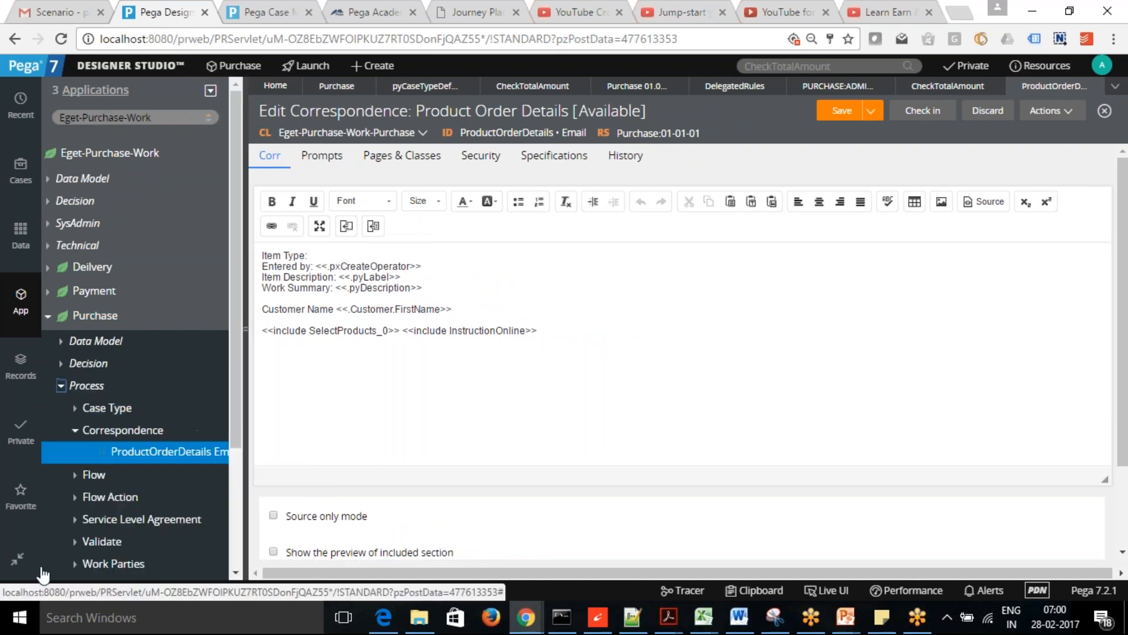
left_click(75, 519)
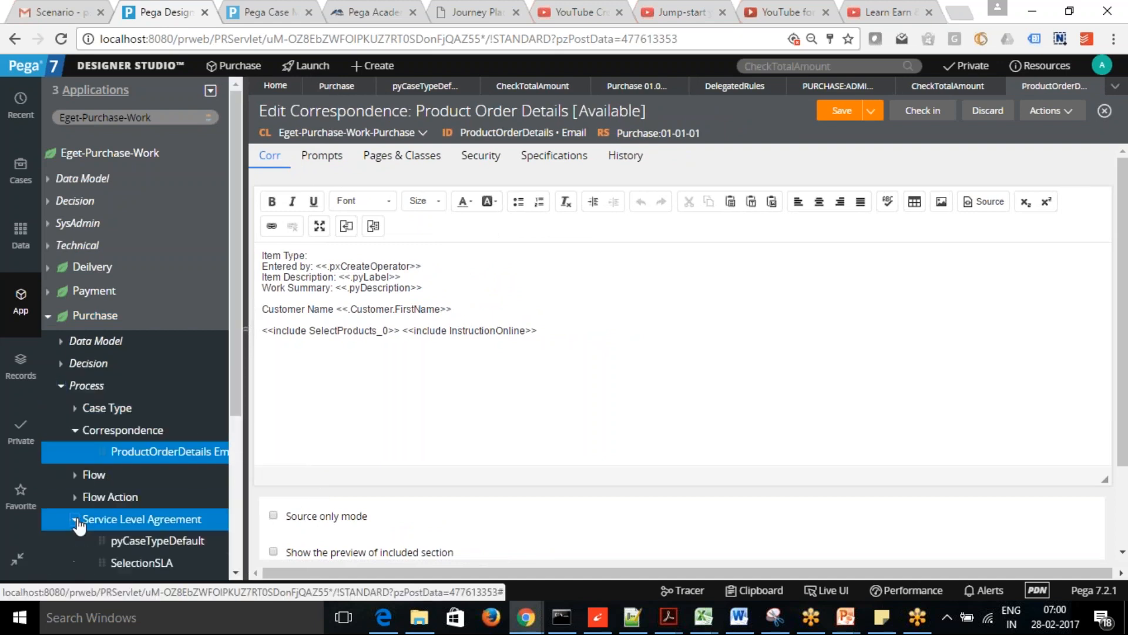
left_click_drag(237, 358, 241, 463)
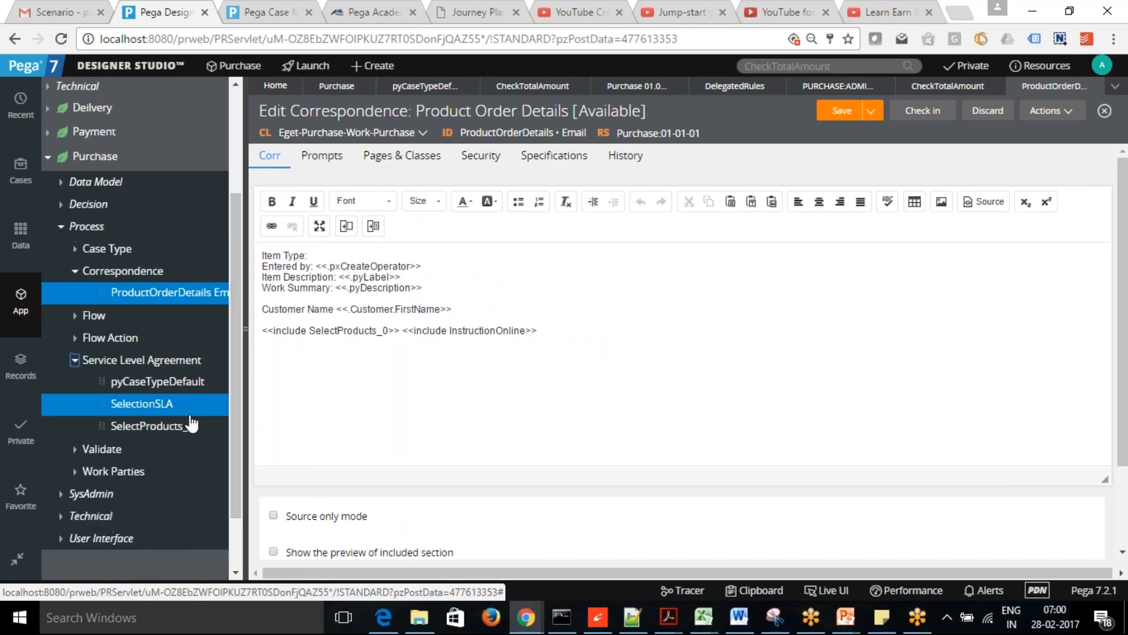
left_click(156, 427)
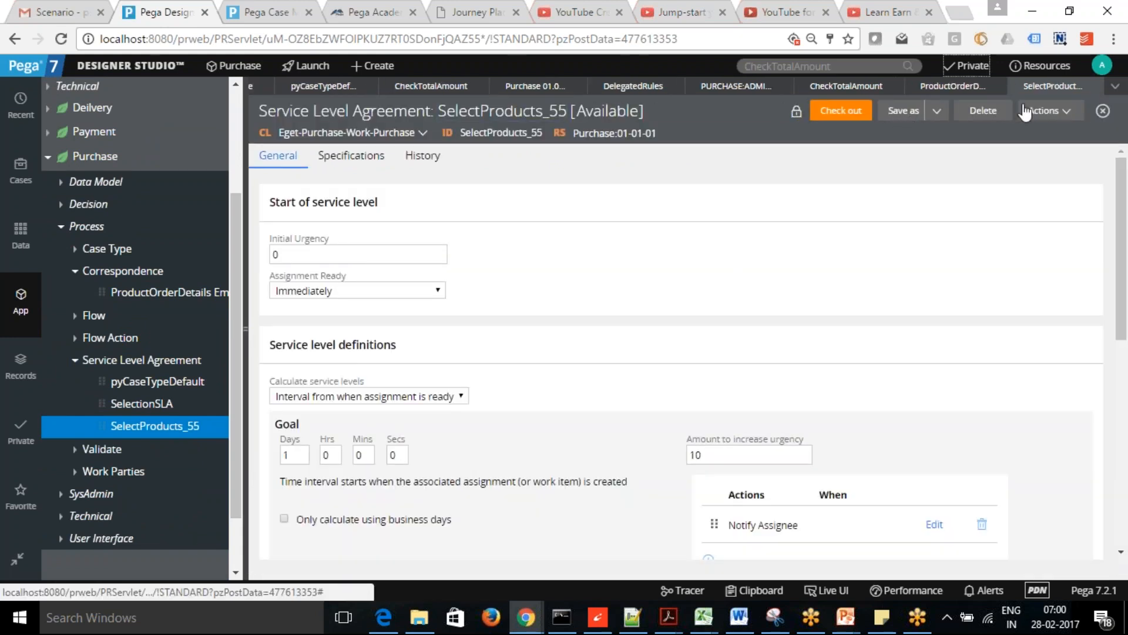
- Delegate SelectProducts_55 to Purchase Administrators with a title, then check it out
left_click(1067, 112)
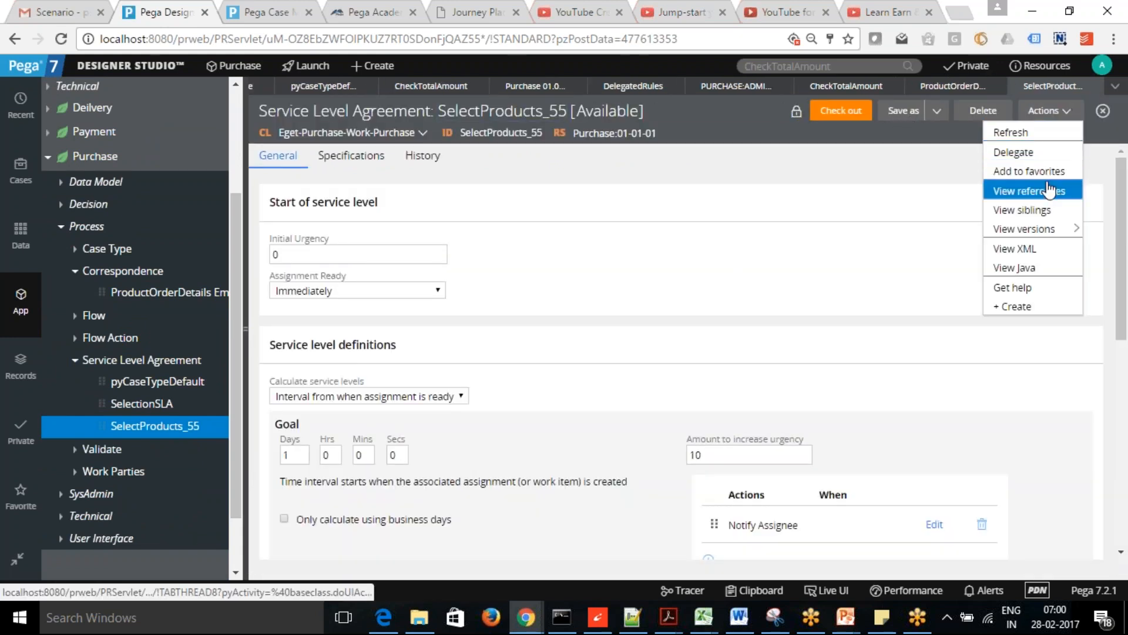
left_click(1017, 152)
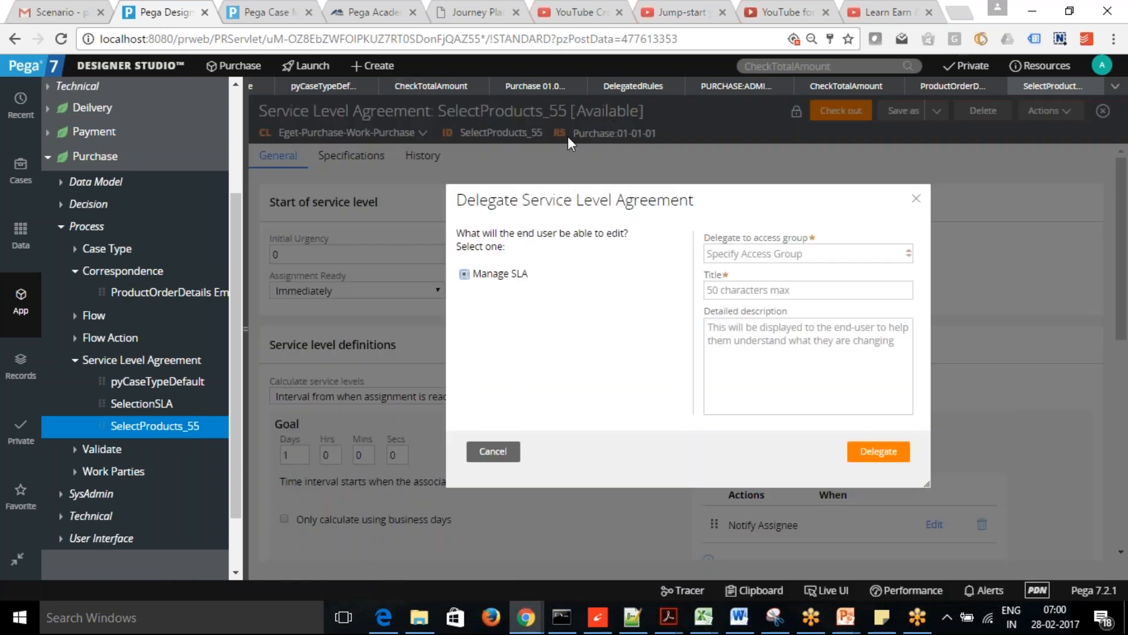
left_click(750, 251)
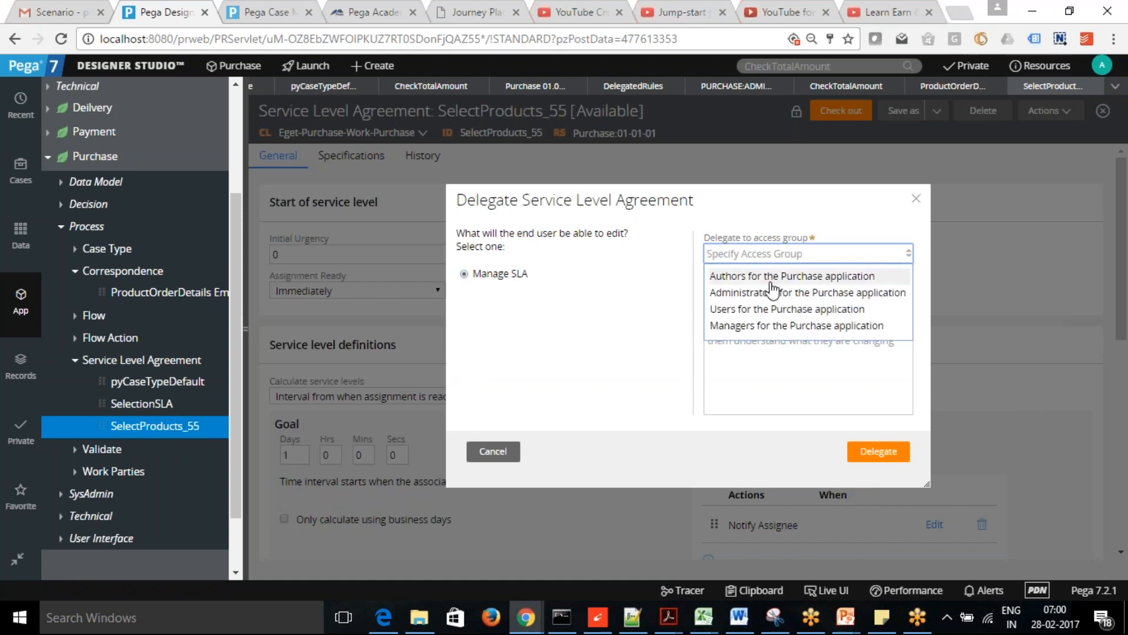
left_click(773, 294)
left_click(782, 288)
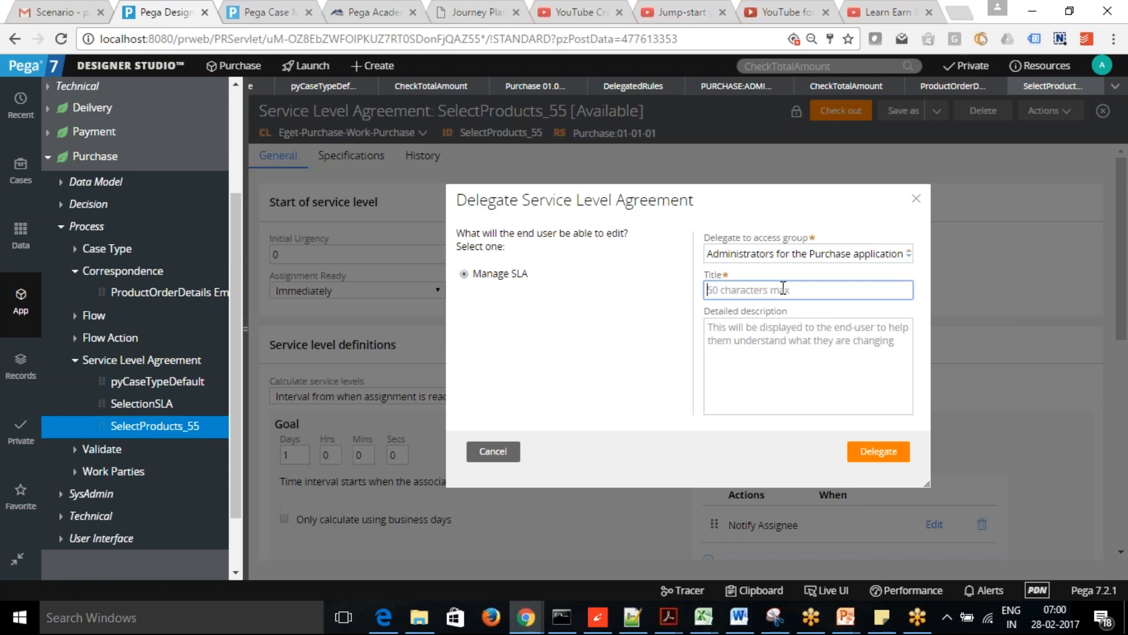
type("Sel")
key("BackSpace")
key("BackSpace")
left_click(879, 451)
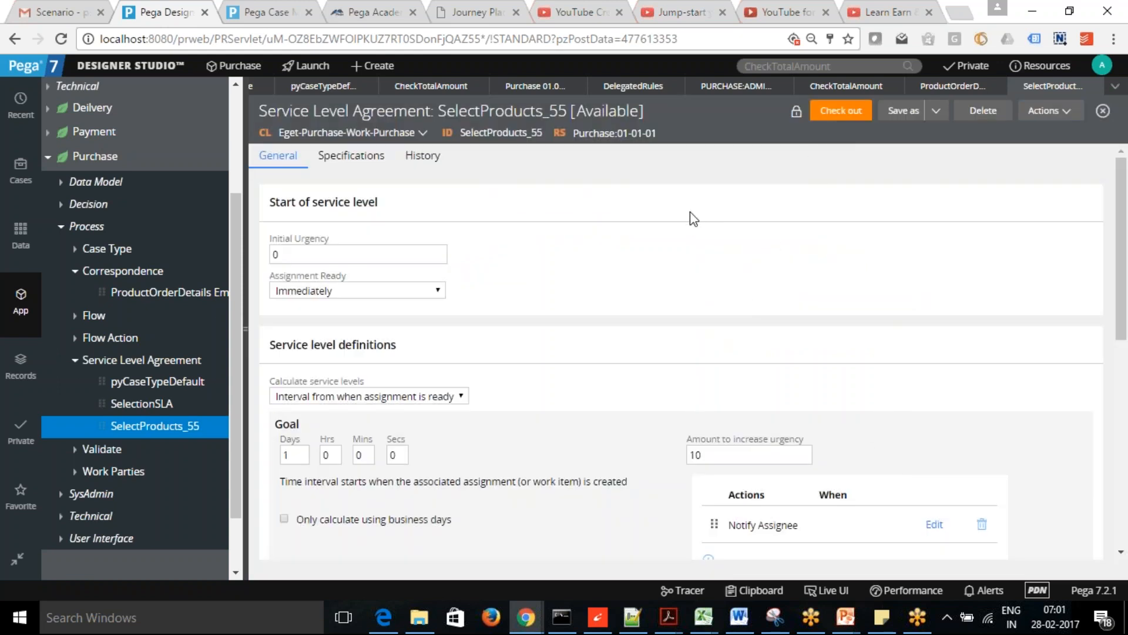
left_click(837, 118)
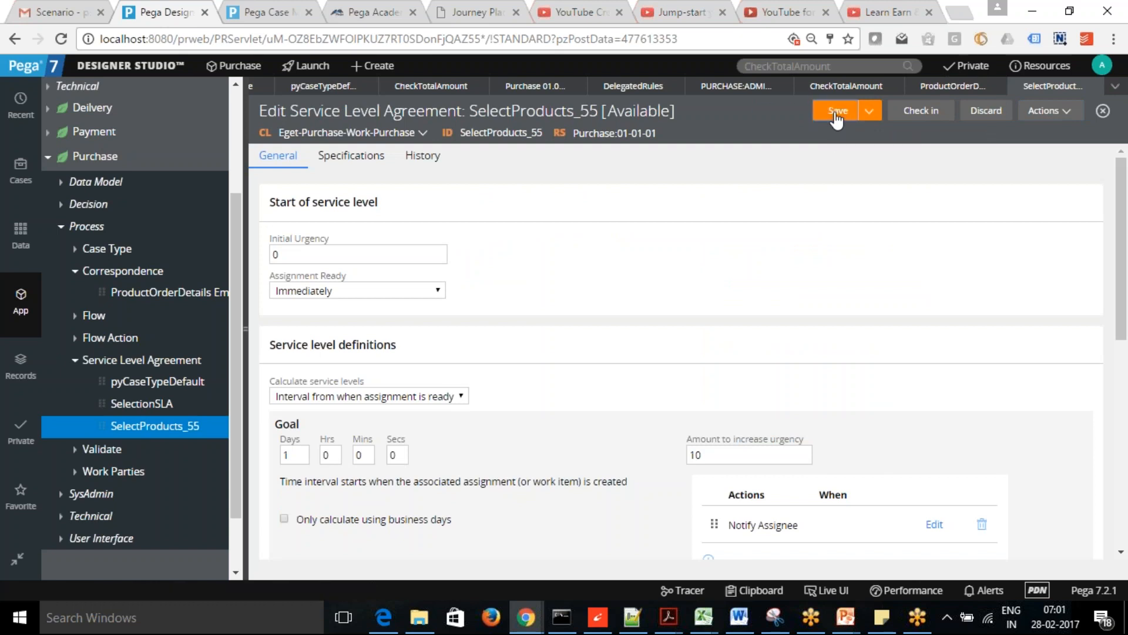
left_click(260, 4)
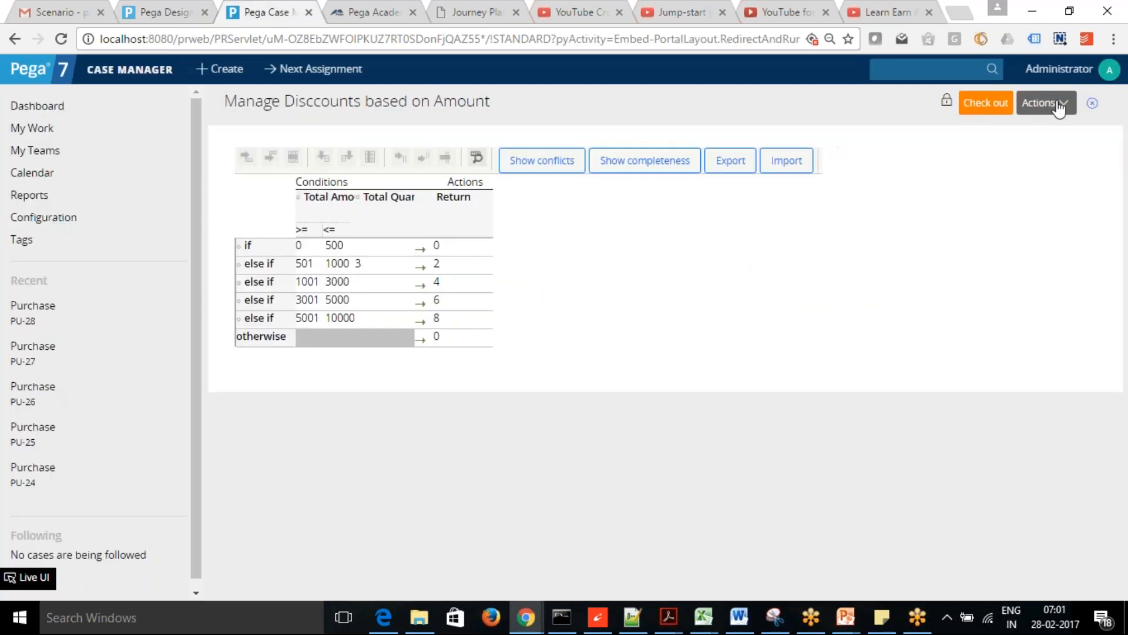
- Refresh the delegated rules list, check Mail and the discount table, then open Select Products SLA
left_click(1095, 106)
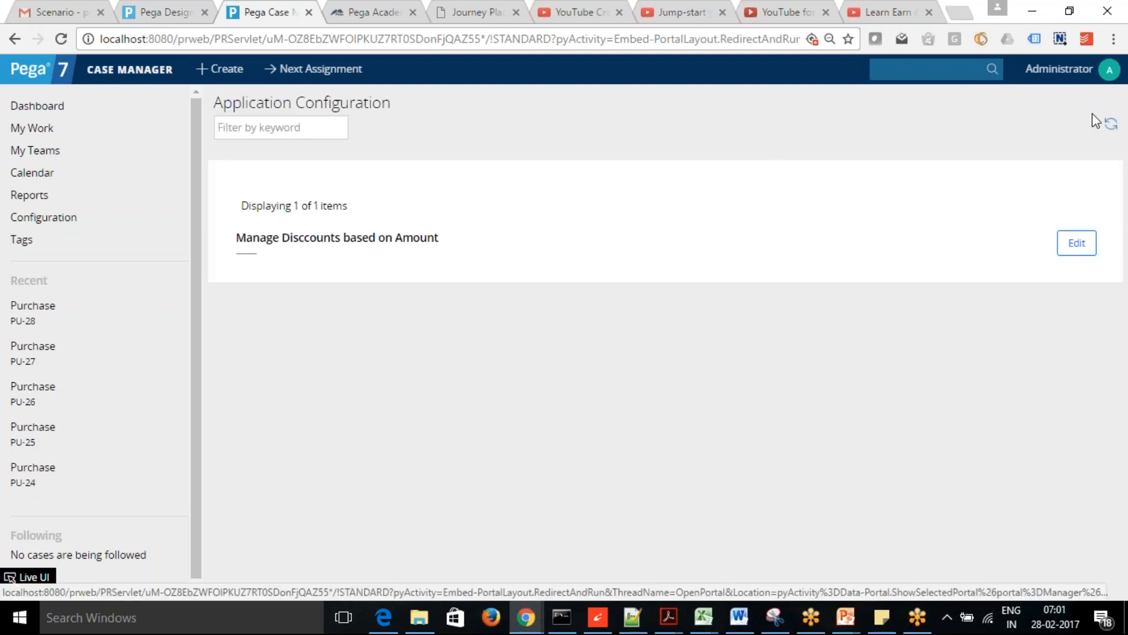
left_click(1110, 128)
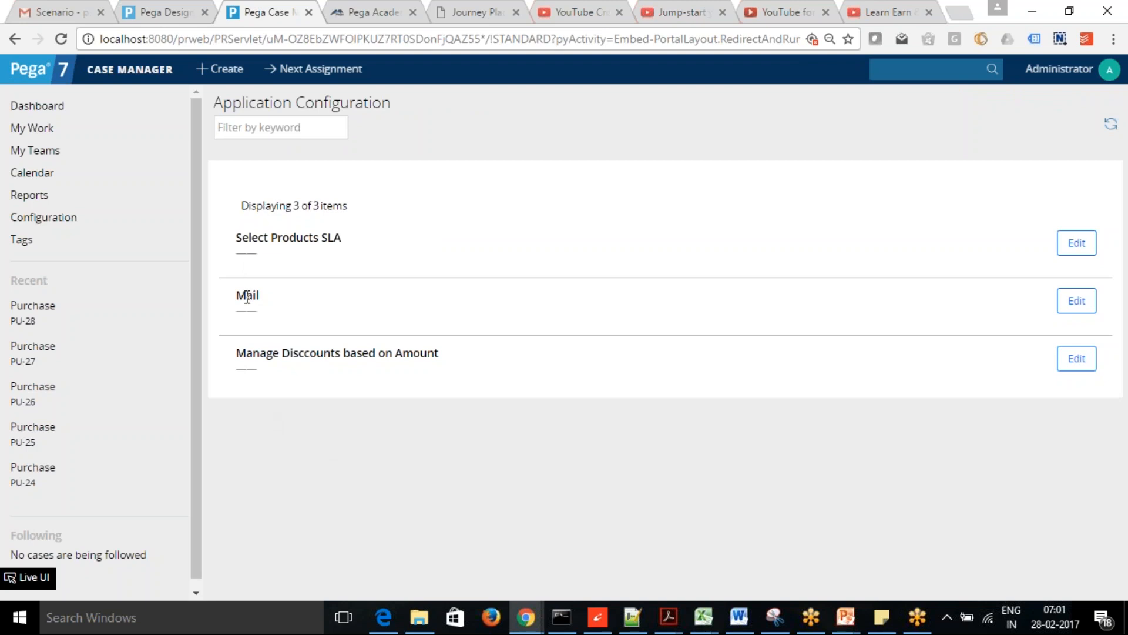
left_click(1077, 301)
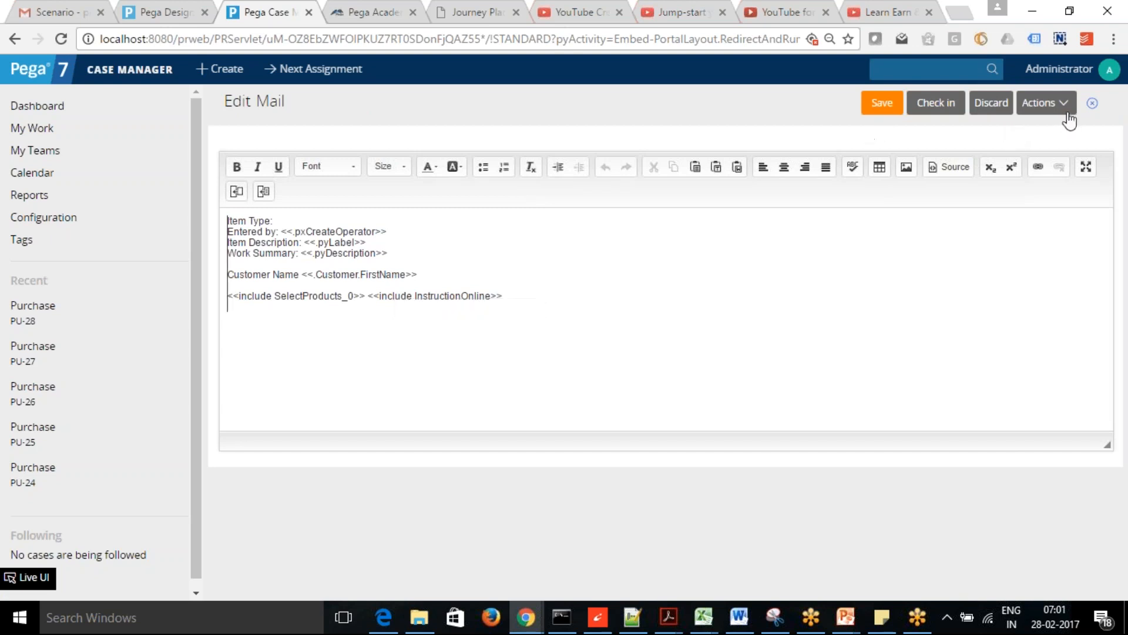
left_click(1094, 106)
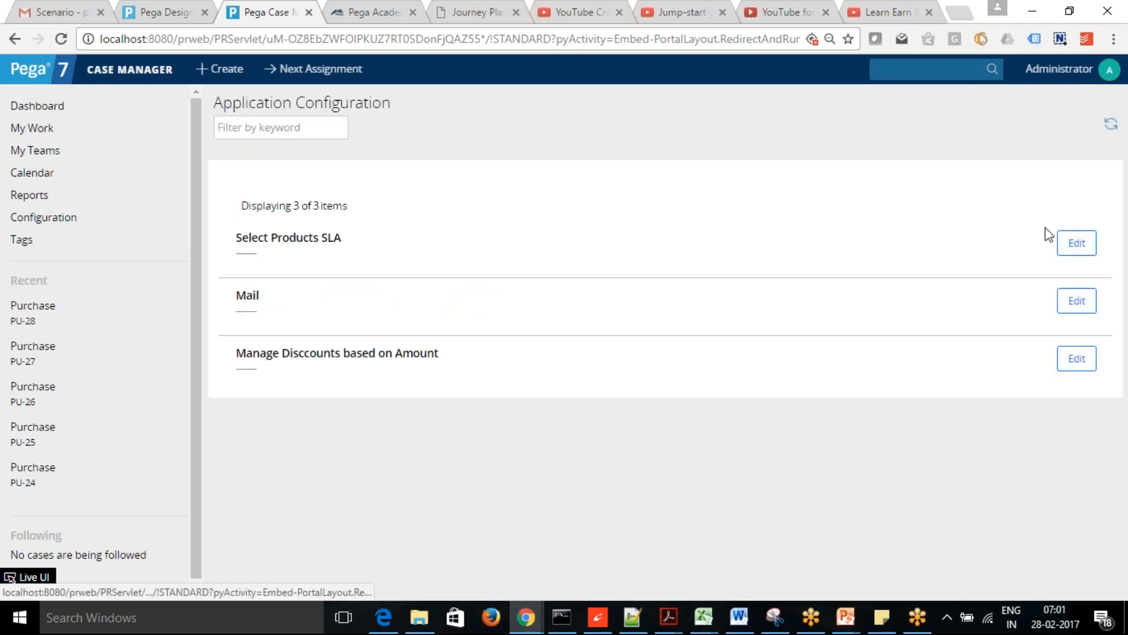
left_click(1080, 359)
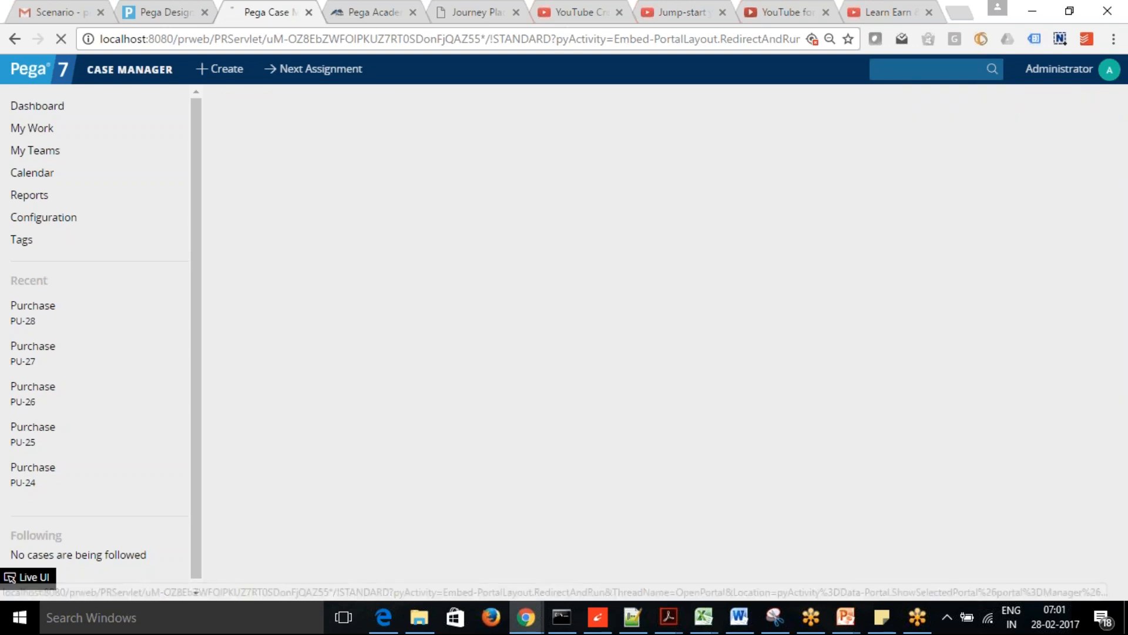
left_click(1092, 104)
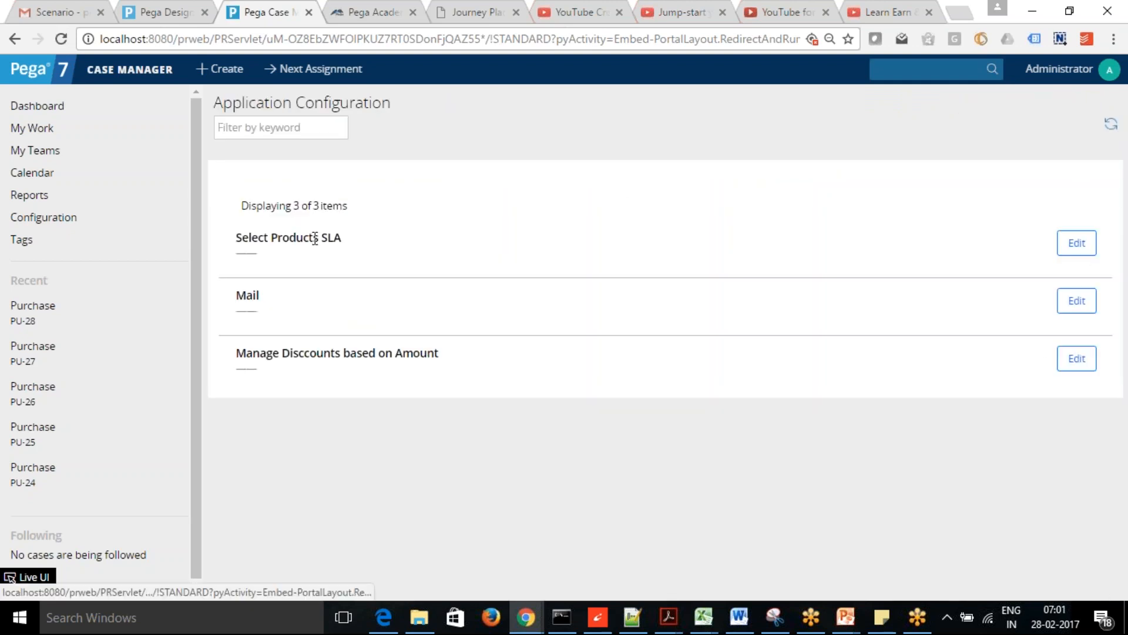
left_click(1076, 243)
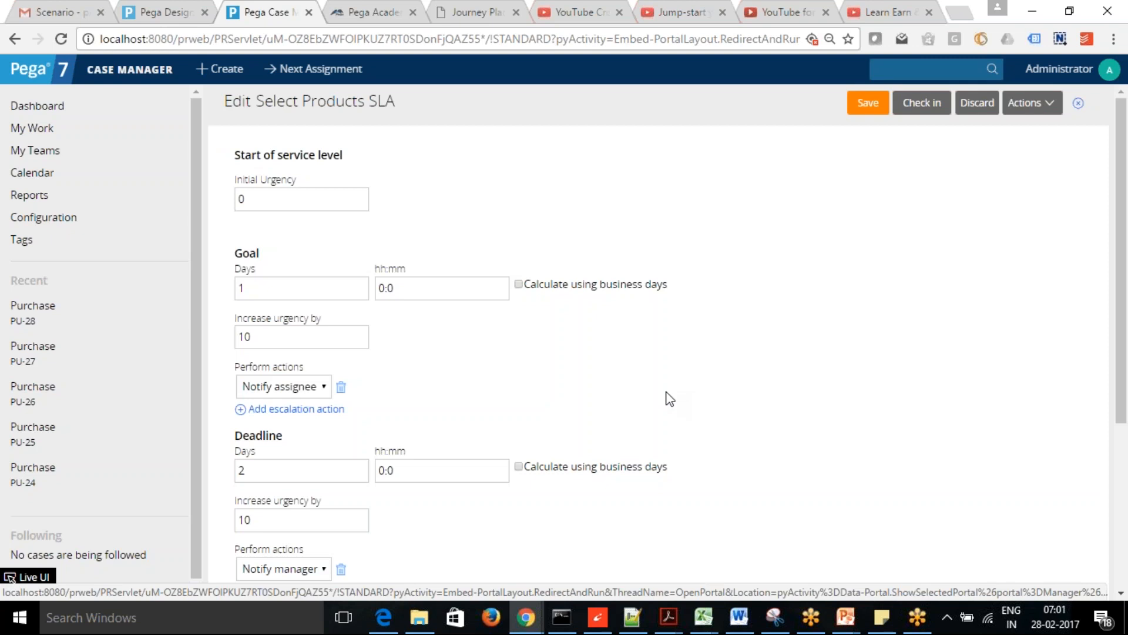
- Review the SLA goal's actions, keep Notify assignee, and scroll through the goal and deadline settings
left_click(325, 388)
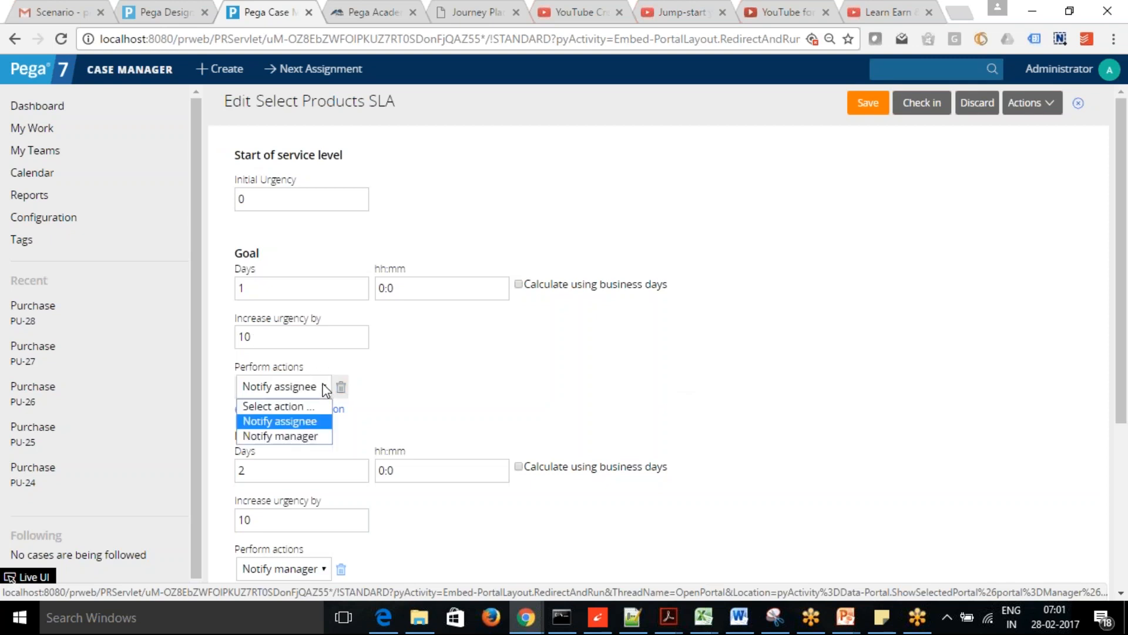
left_click(466, 379)
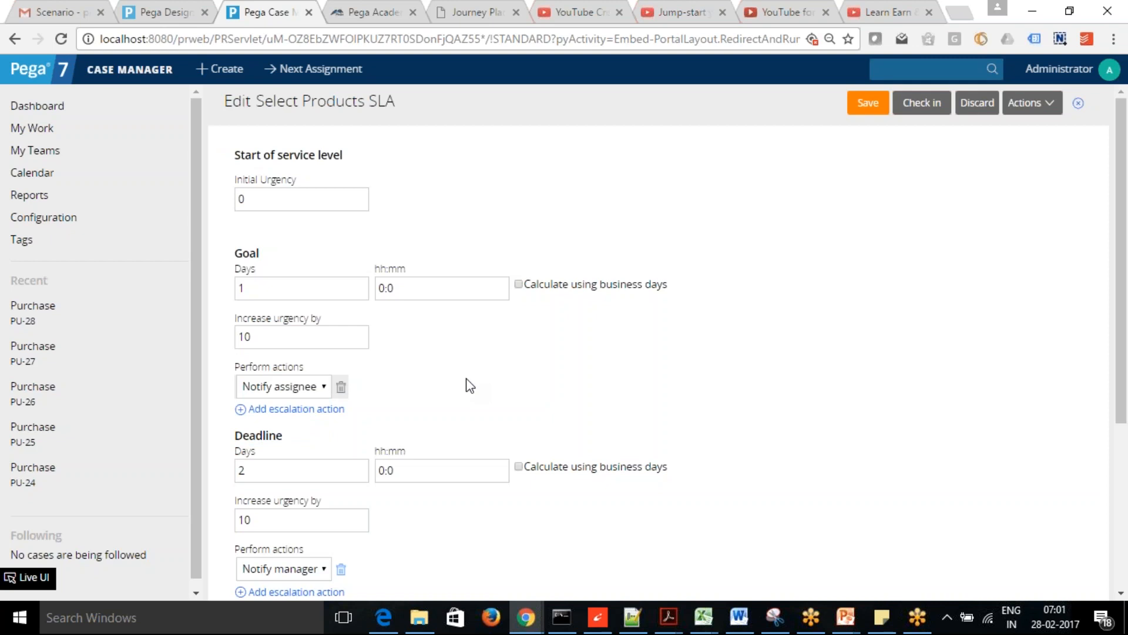
left_click_drag(1123, 247, 1125, 177)
left_click(180, 20)
left_click(254, 16)
- Open the Purchase case type rule pyDefault from the Case Type list
left_click(167, 16)
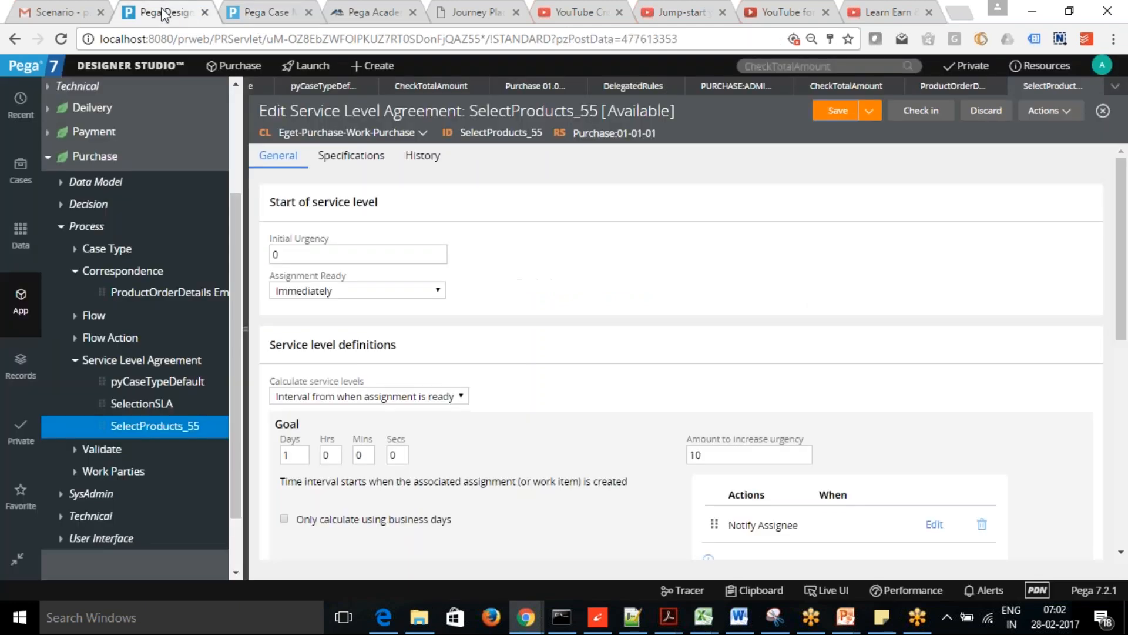
left_click(1058, 111)
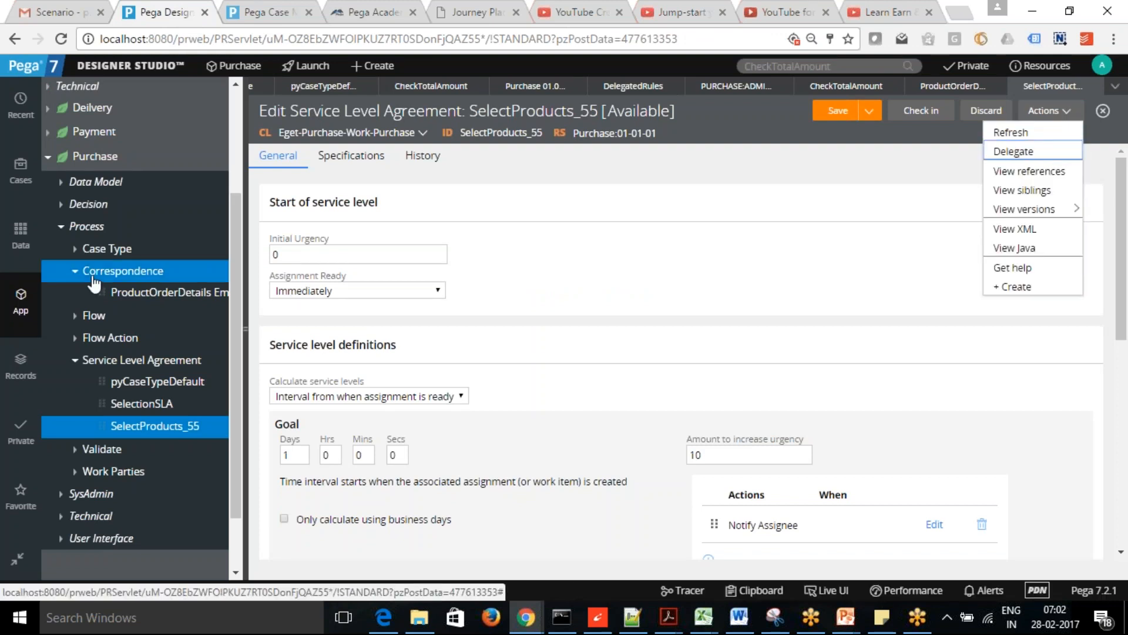
left_click(106, 249)
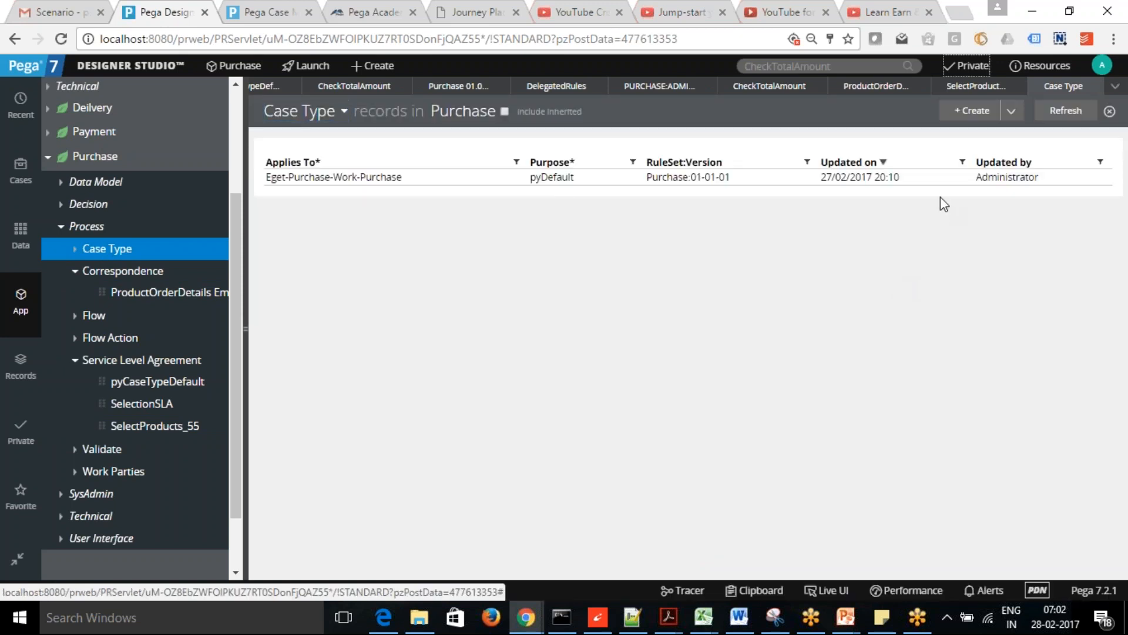
left_click(324, 178)
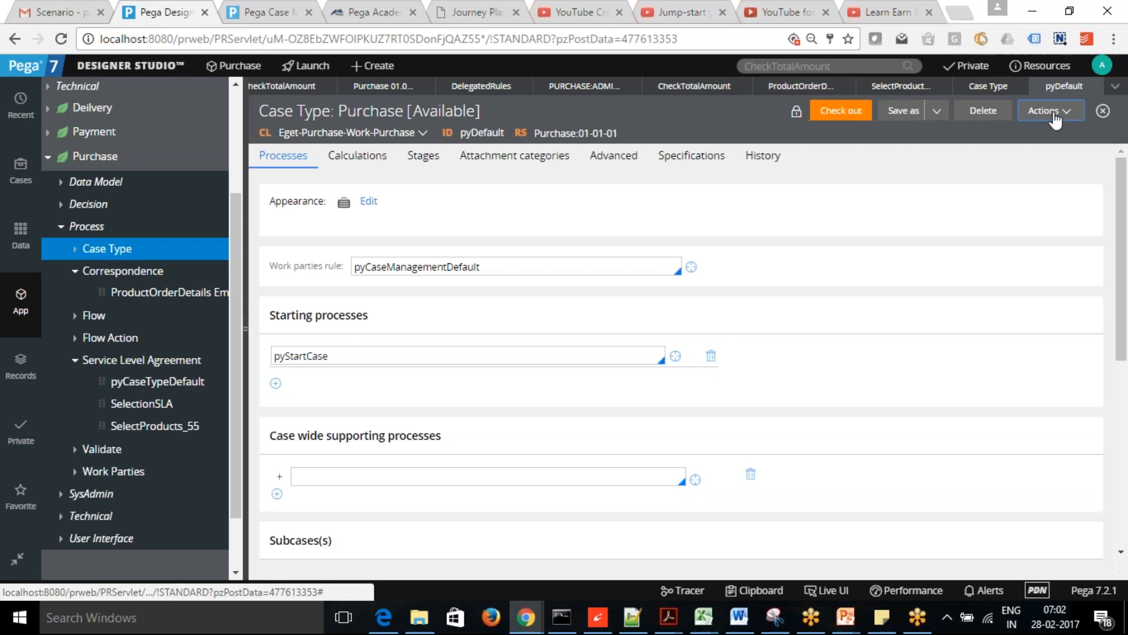
left_click(1055, 113)
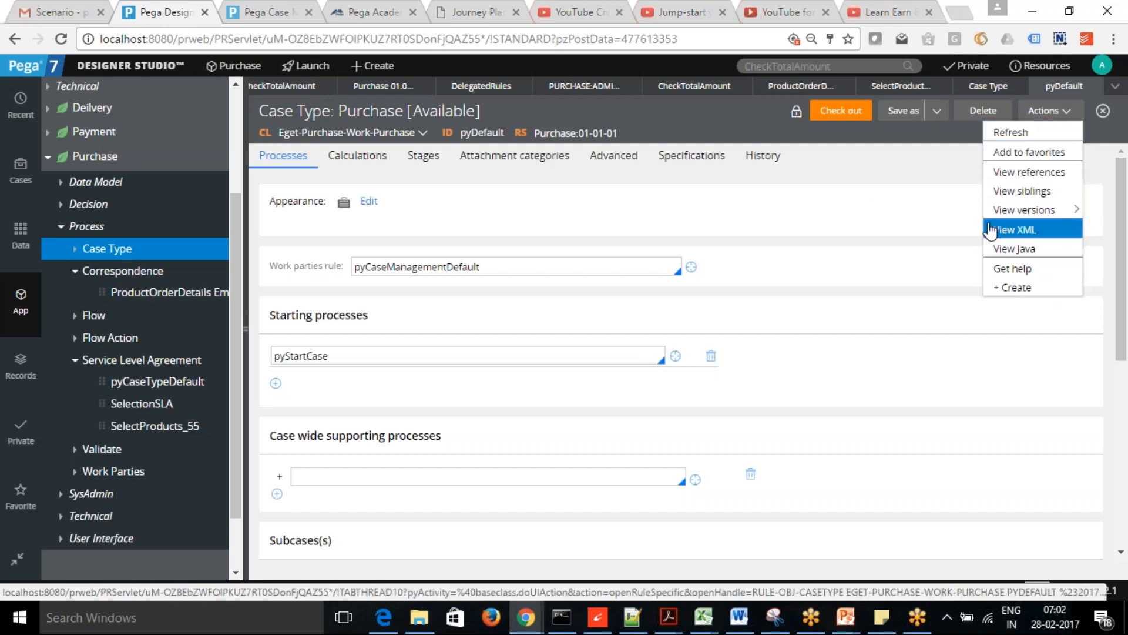
left_click(929, 165)
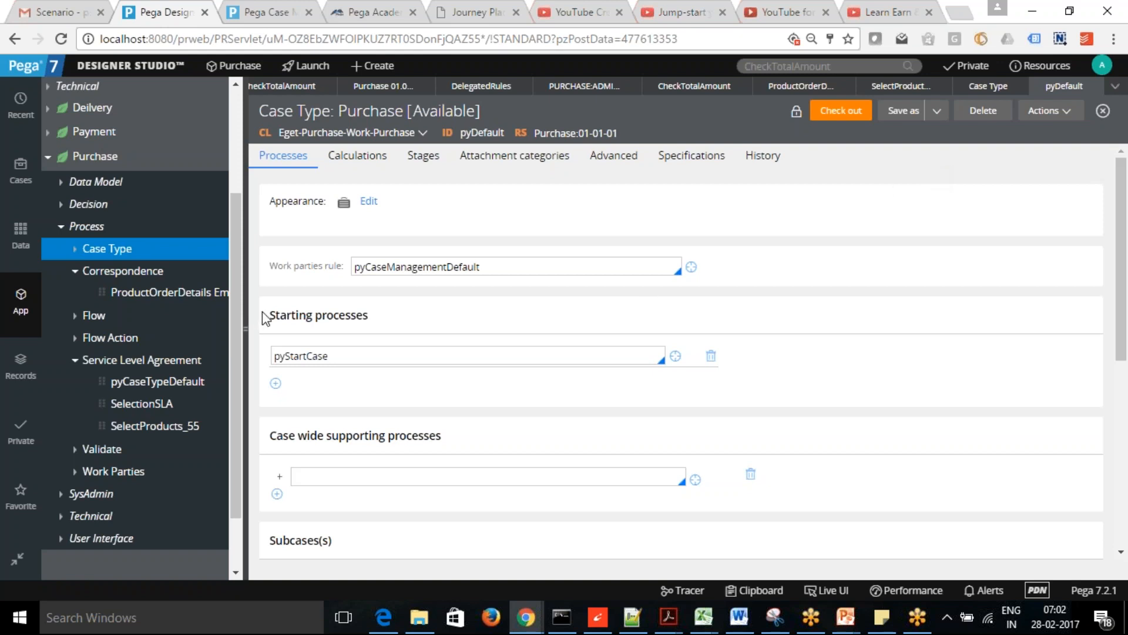
- Expand User Interface > Section in the explorer to reach DisplayPurchaseList
scroll(234, 421, "down", 1)
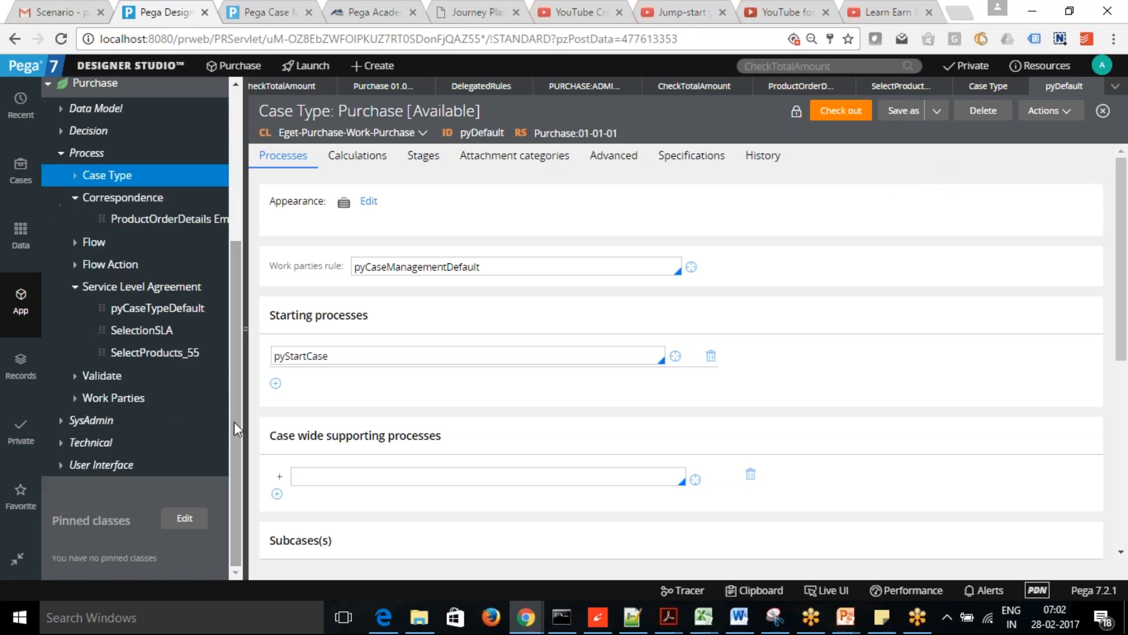
left_click(63, 467)
scroll(237, 482, "down", 1)
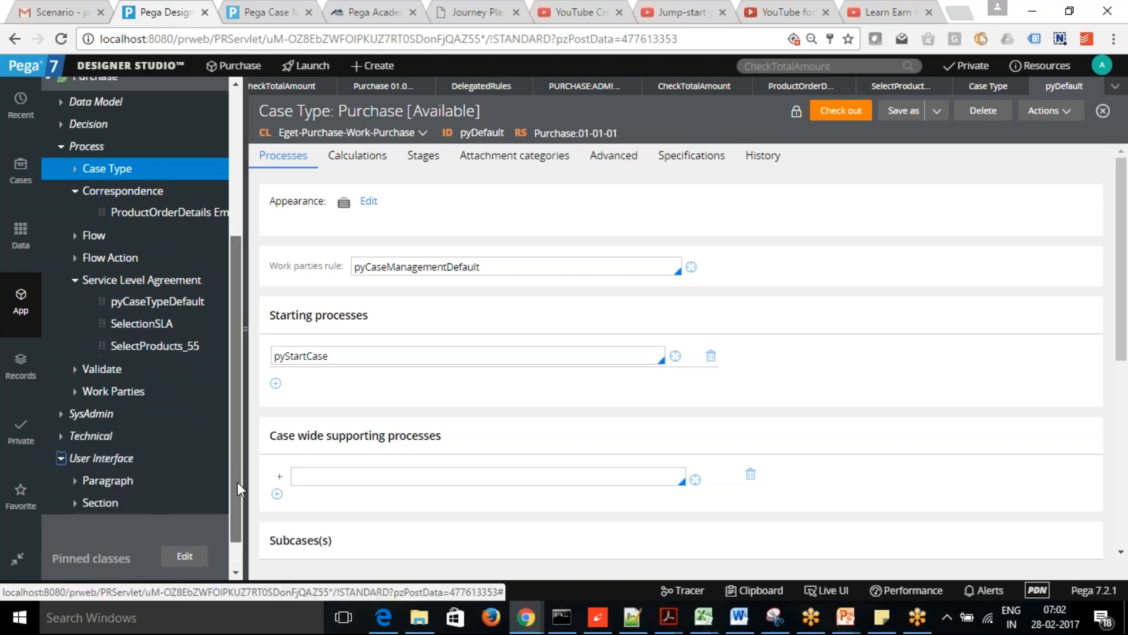
left_click(78, 465)
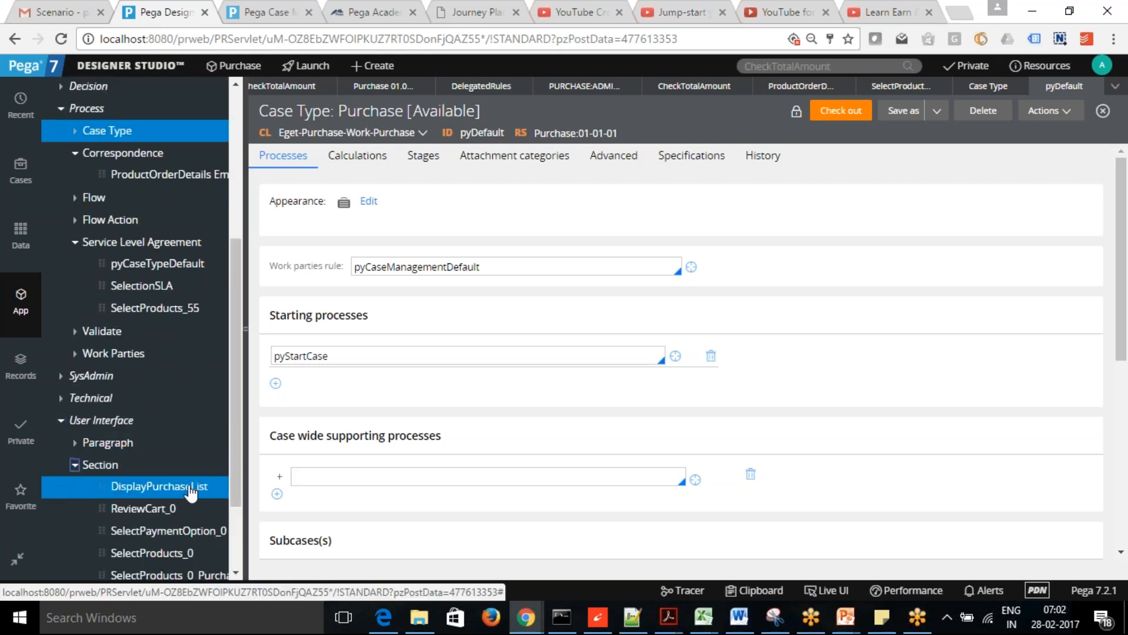
scroll(242, 470, "down", 1)
scroll(242, 507, "down", 1)
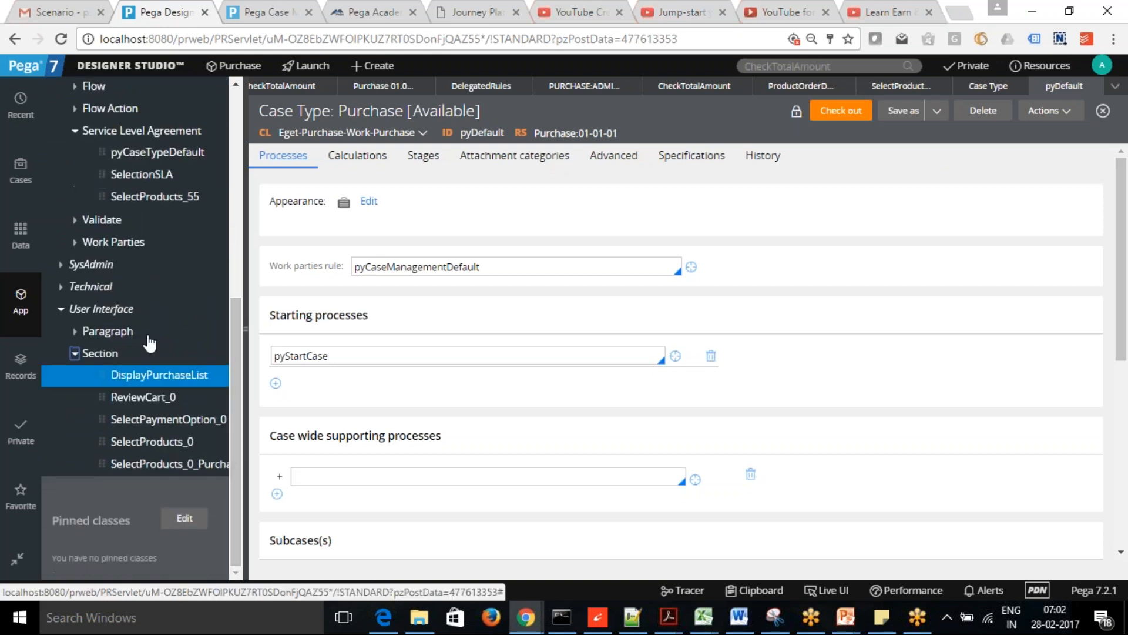
- Open the DisplayPurchaseList section from the explorer and check its Actions menu
left_click(156, 376)
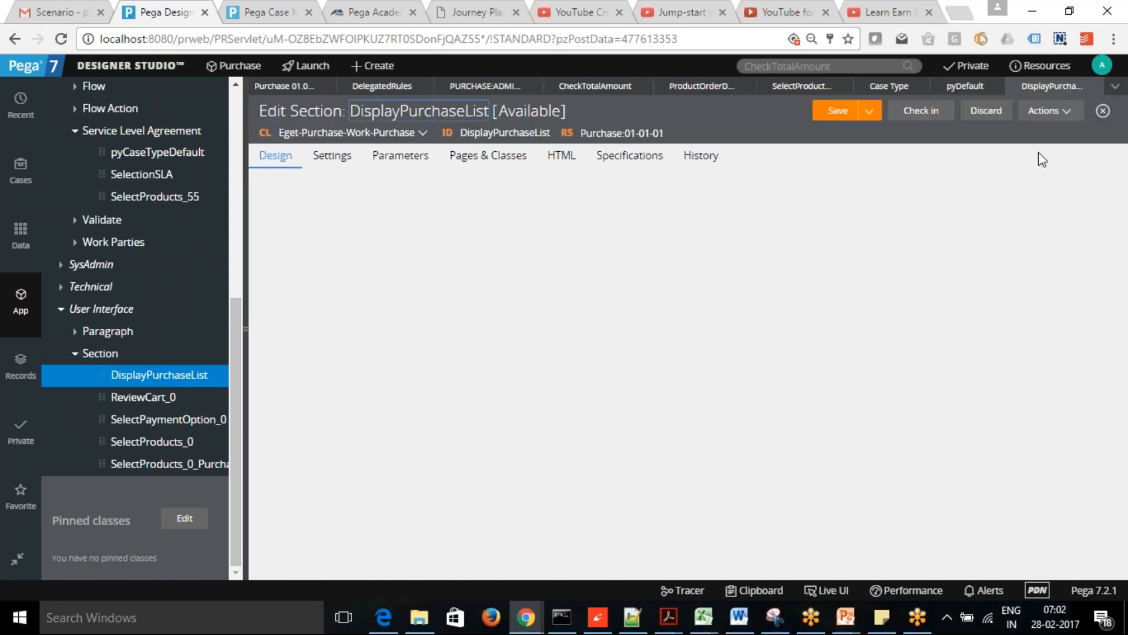
left_click(1066, 115)
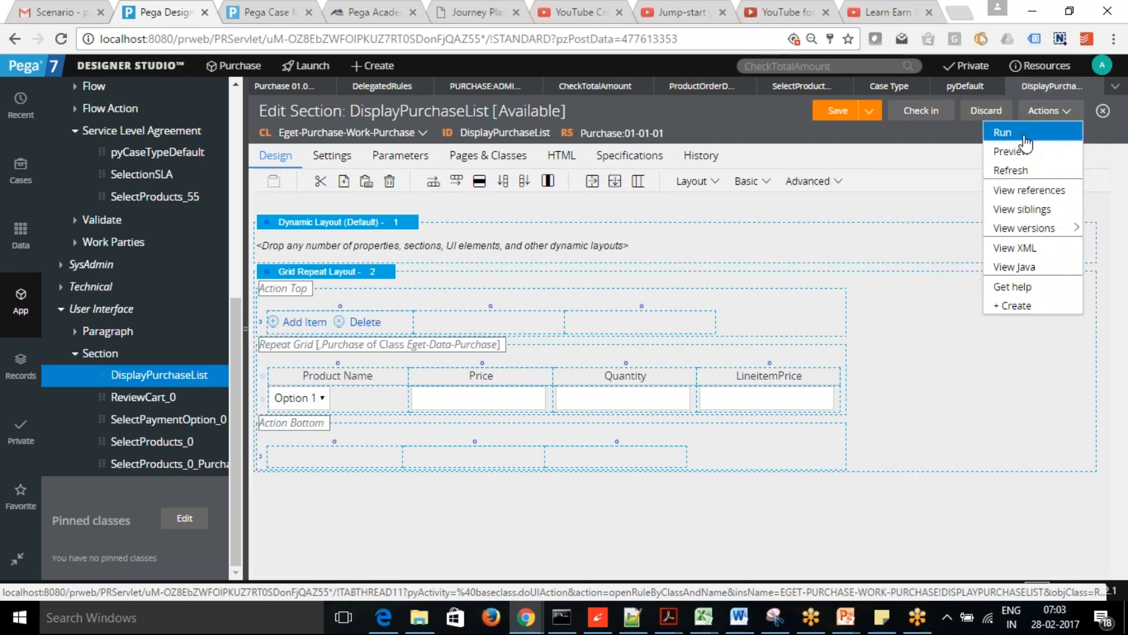
left_click(954, 143)
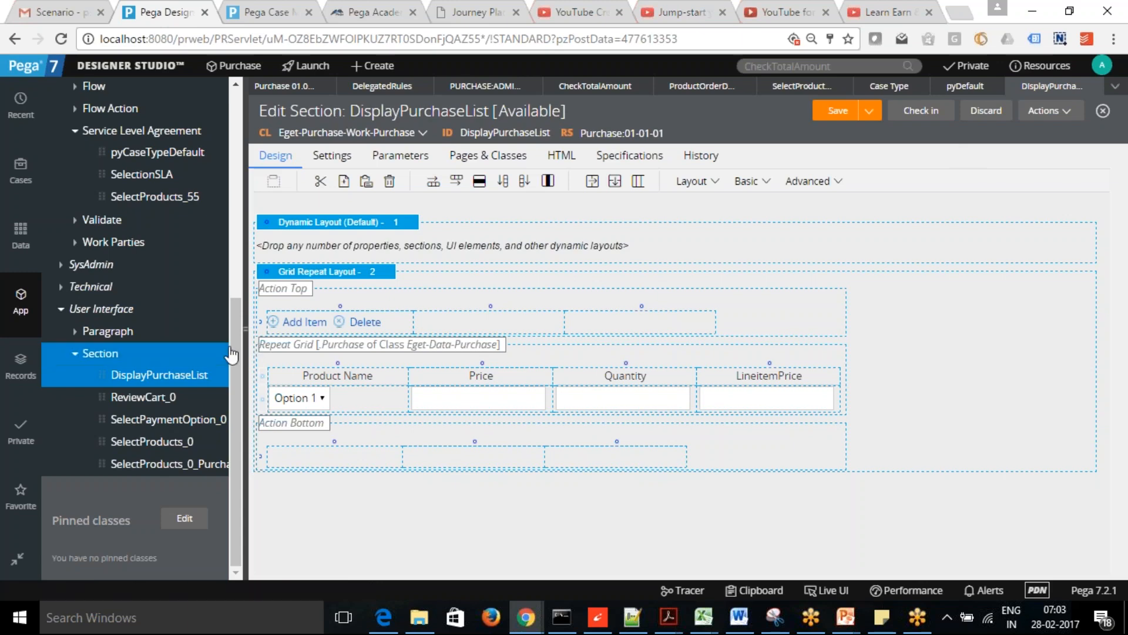
- Collapse the Purchase rules in the explorer and select the Quantity column in the repeat grid
left_click_drag(232, 346, 214, 88)
left_click(47, 316)
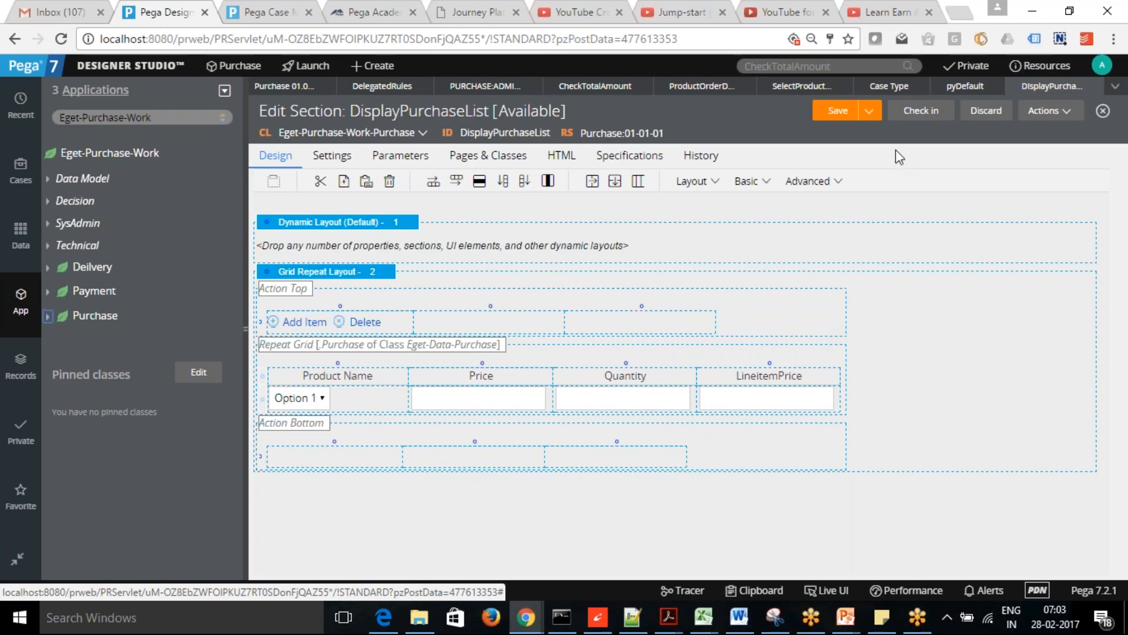
left_click(941, 36)
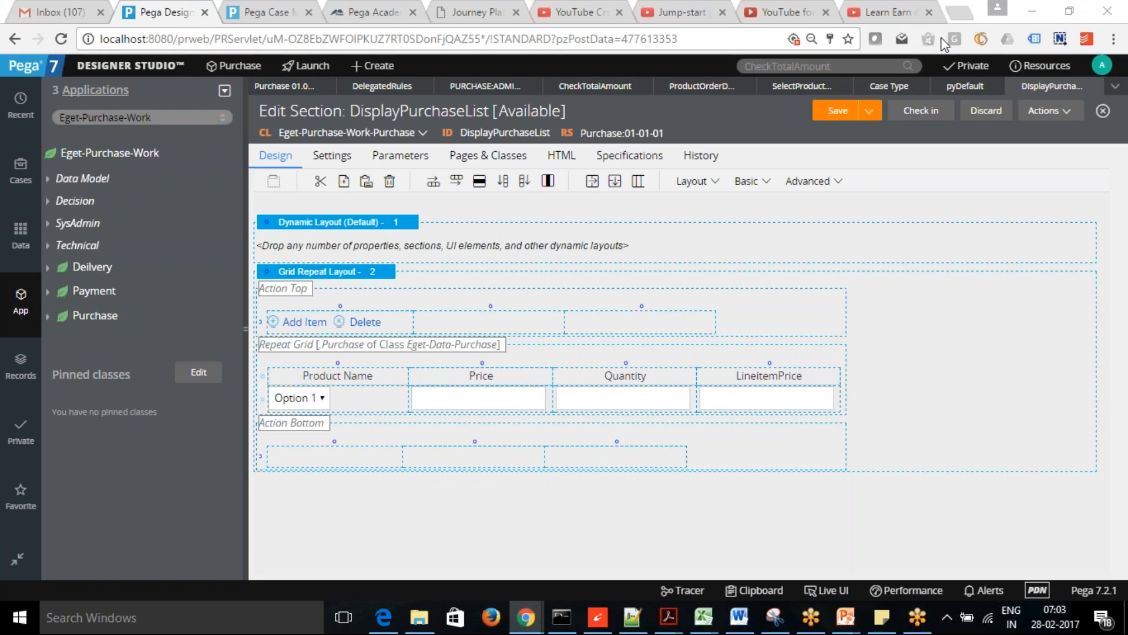
left_click(969, 220)
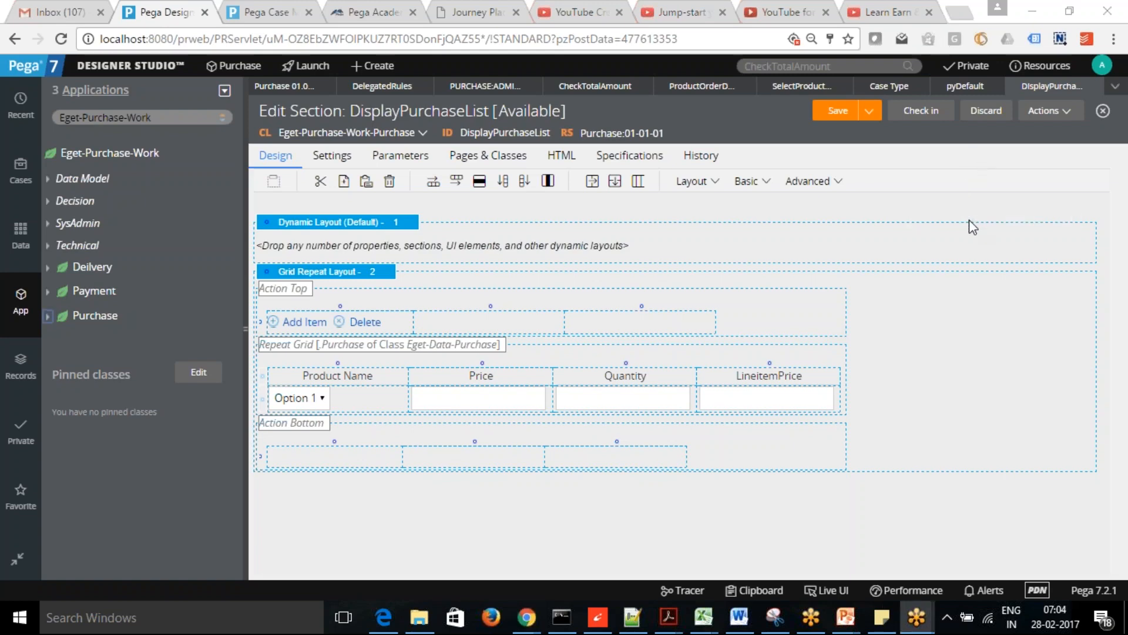
left_click(562, 364)
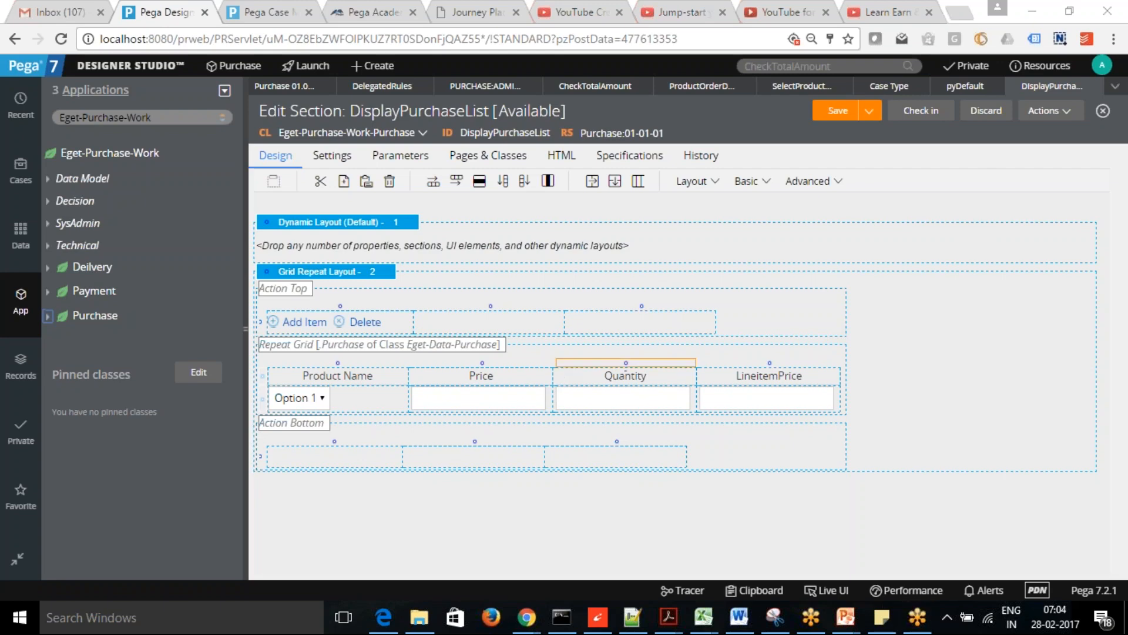